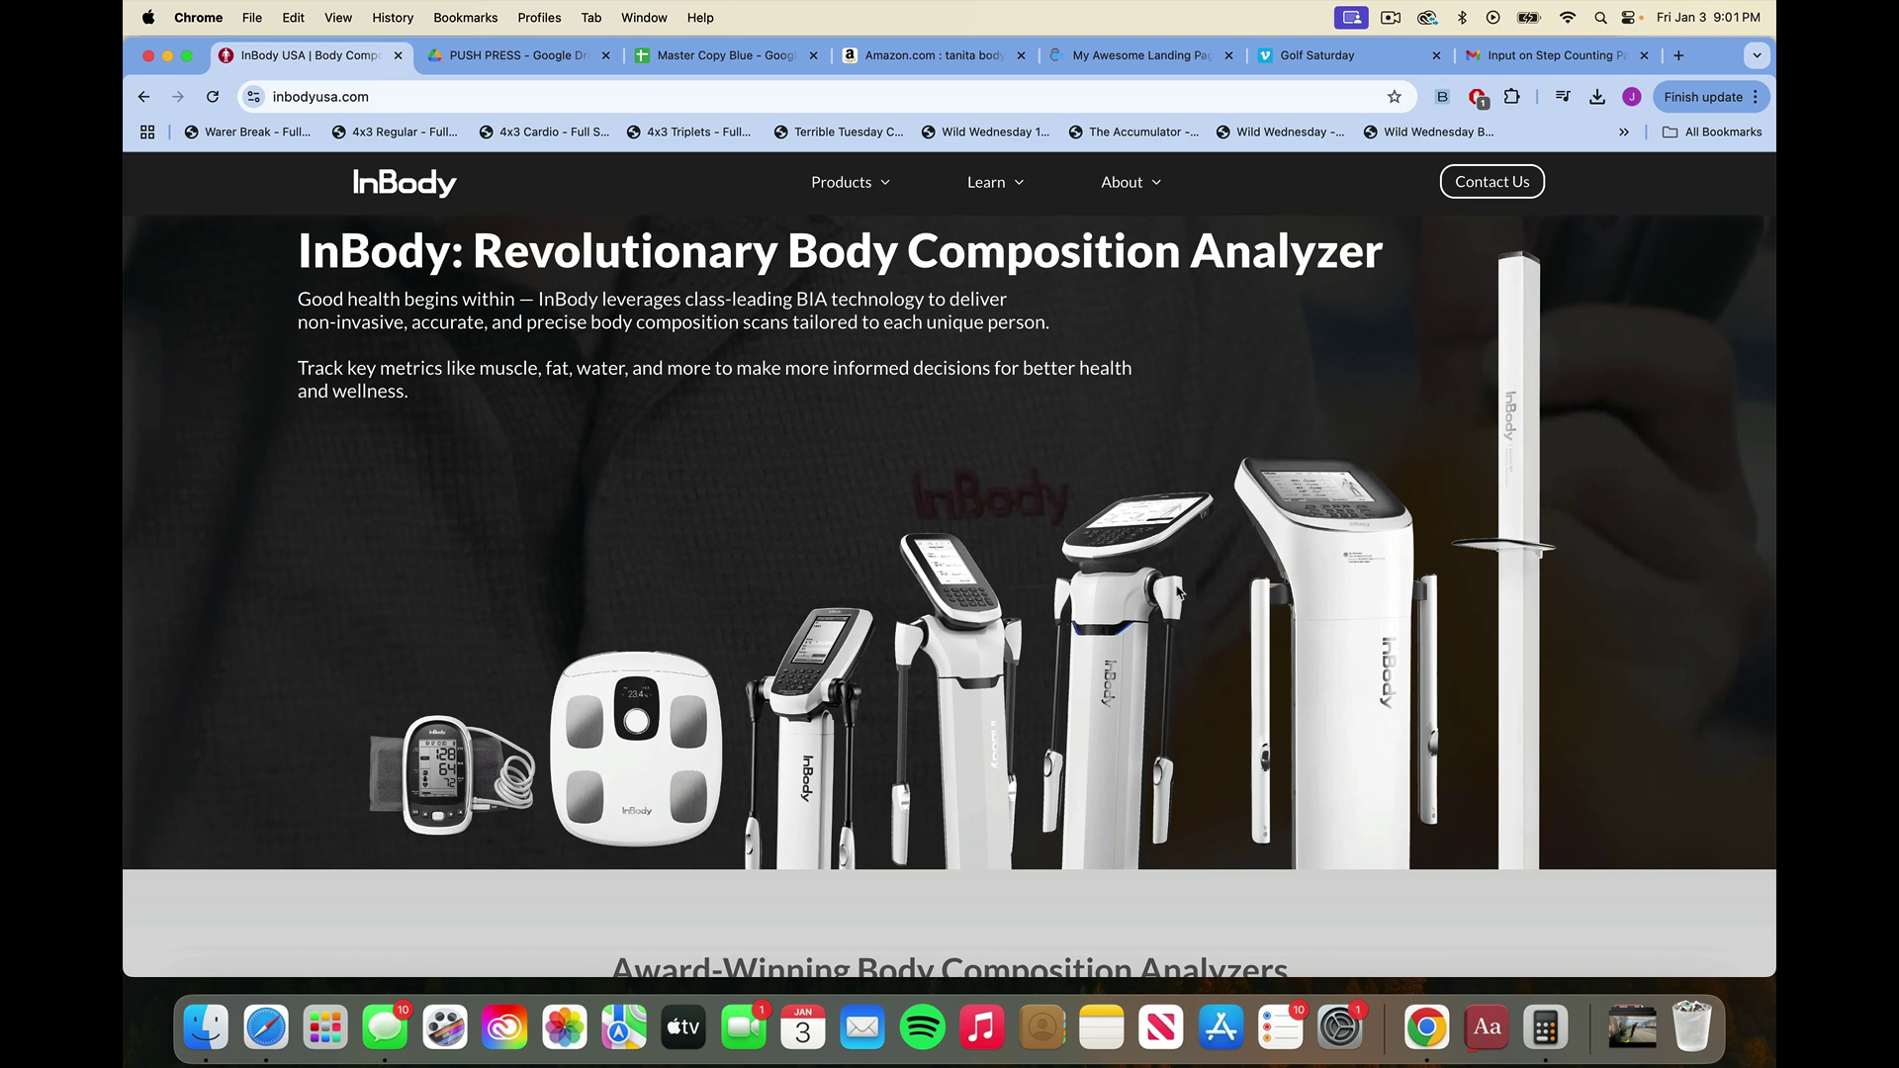
Switch to the Google Drive tab showing the InBody scan photo IMG_6017.JPG.
click(574, 58)
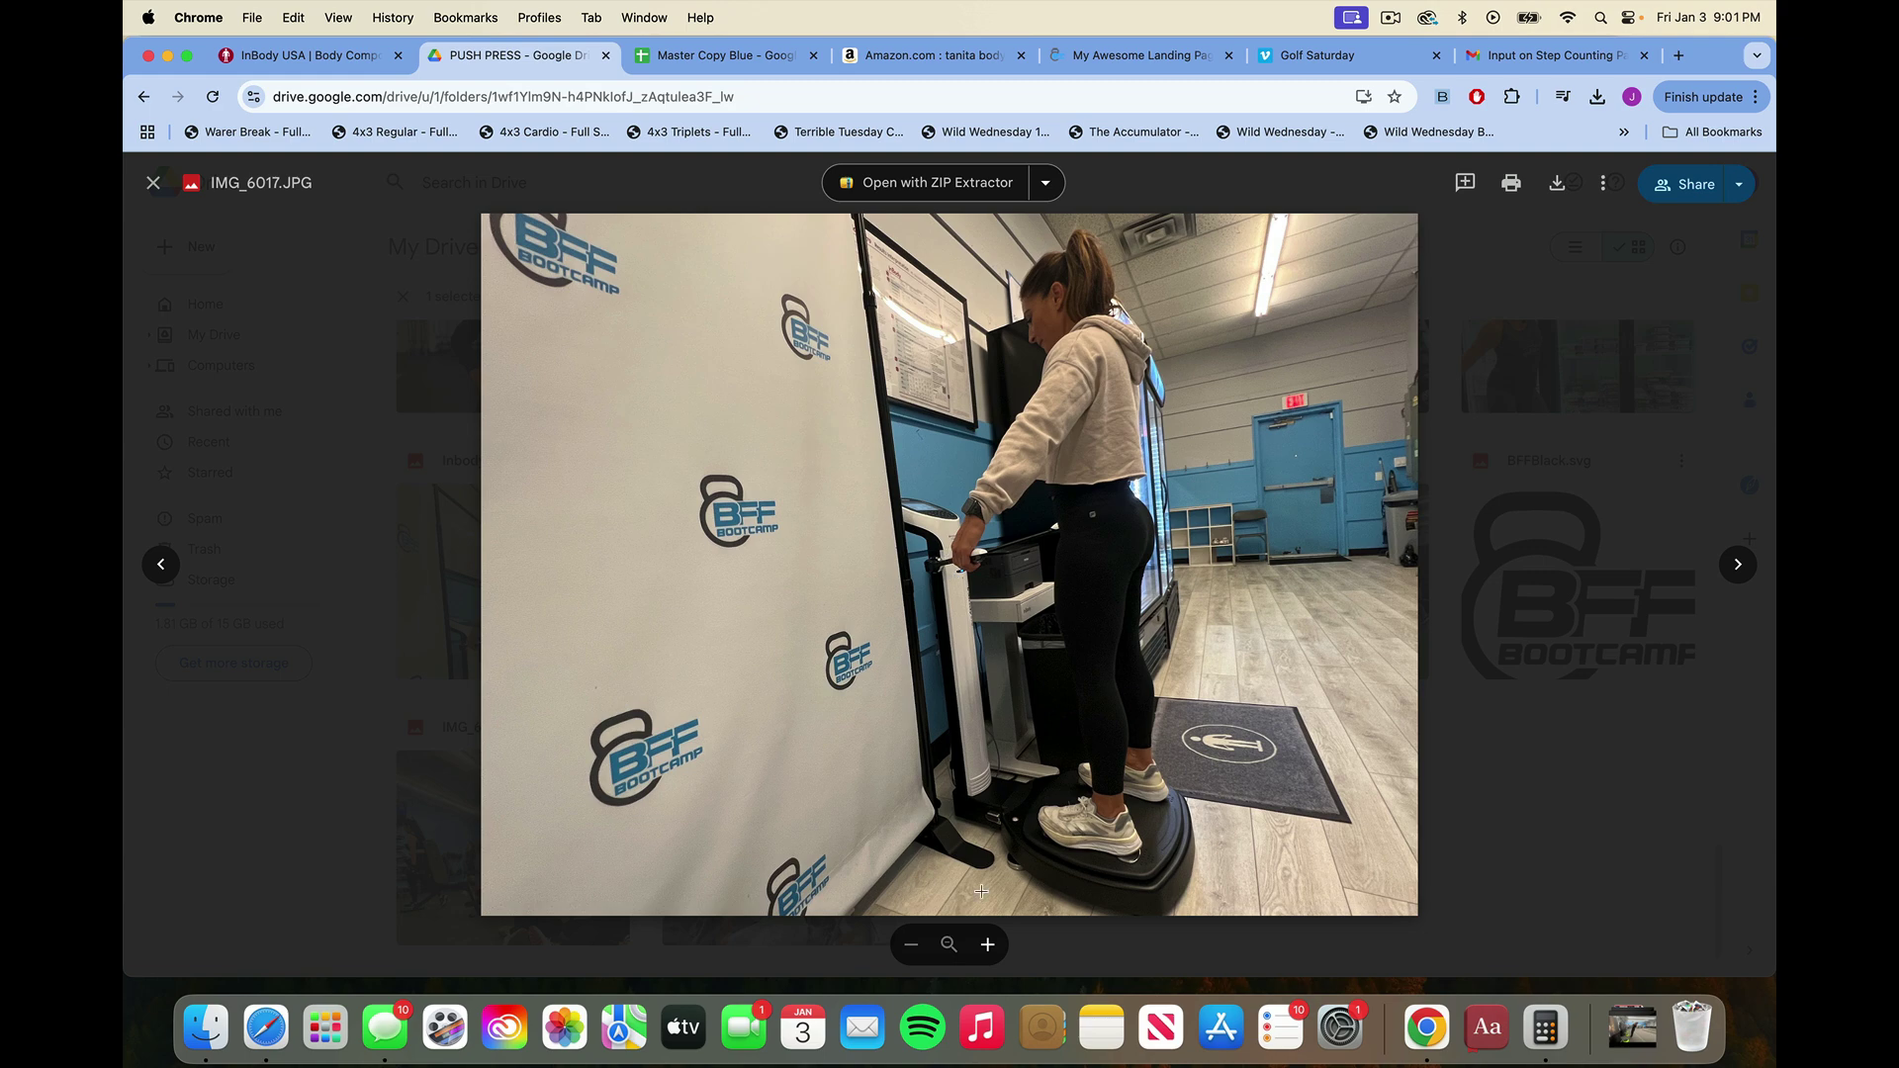
Zoom in and out on the InBody scan photo, then switch to the Master Copy Blue spreadsheet.
scroll(999, 613, up, 5)
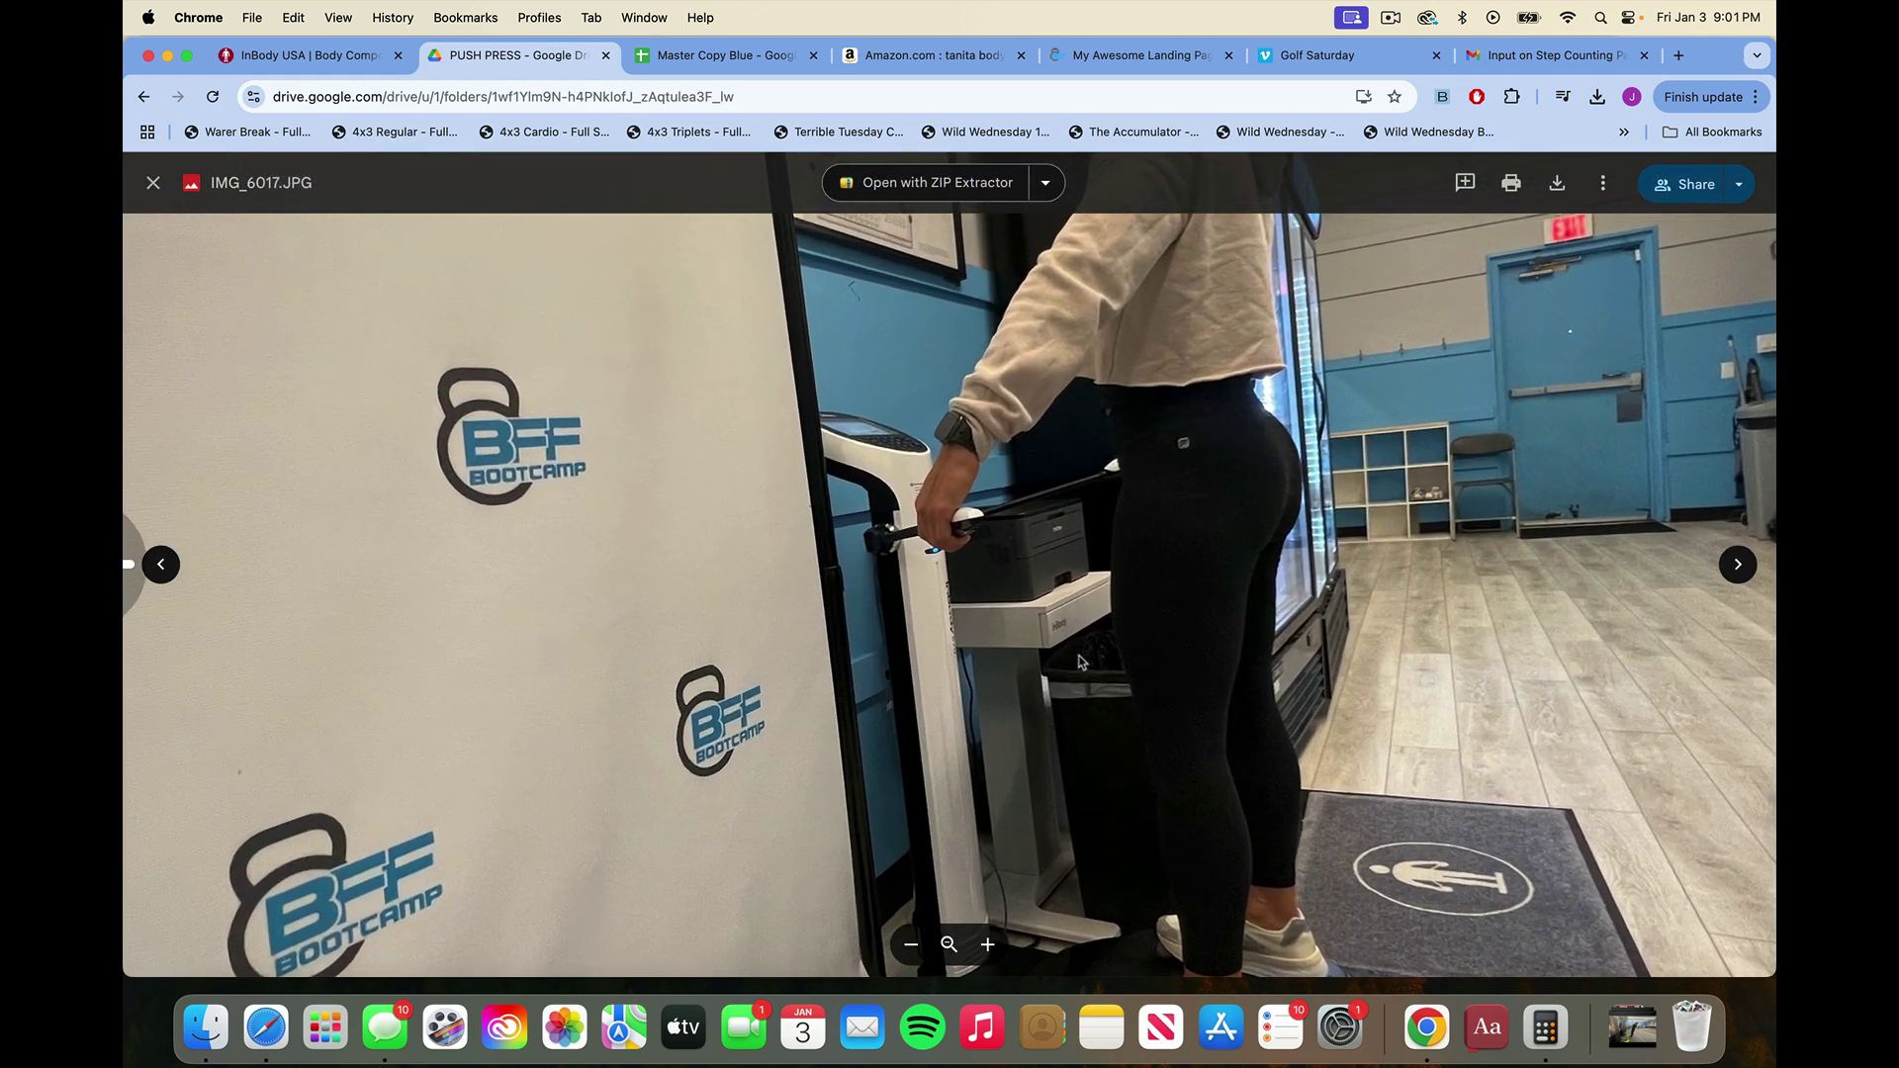
scroll(1074, 665, down, 5)
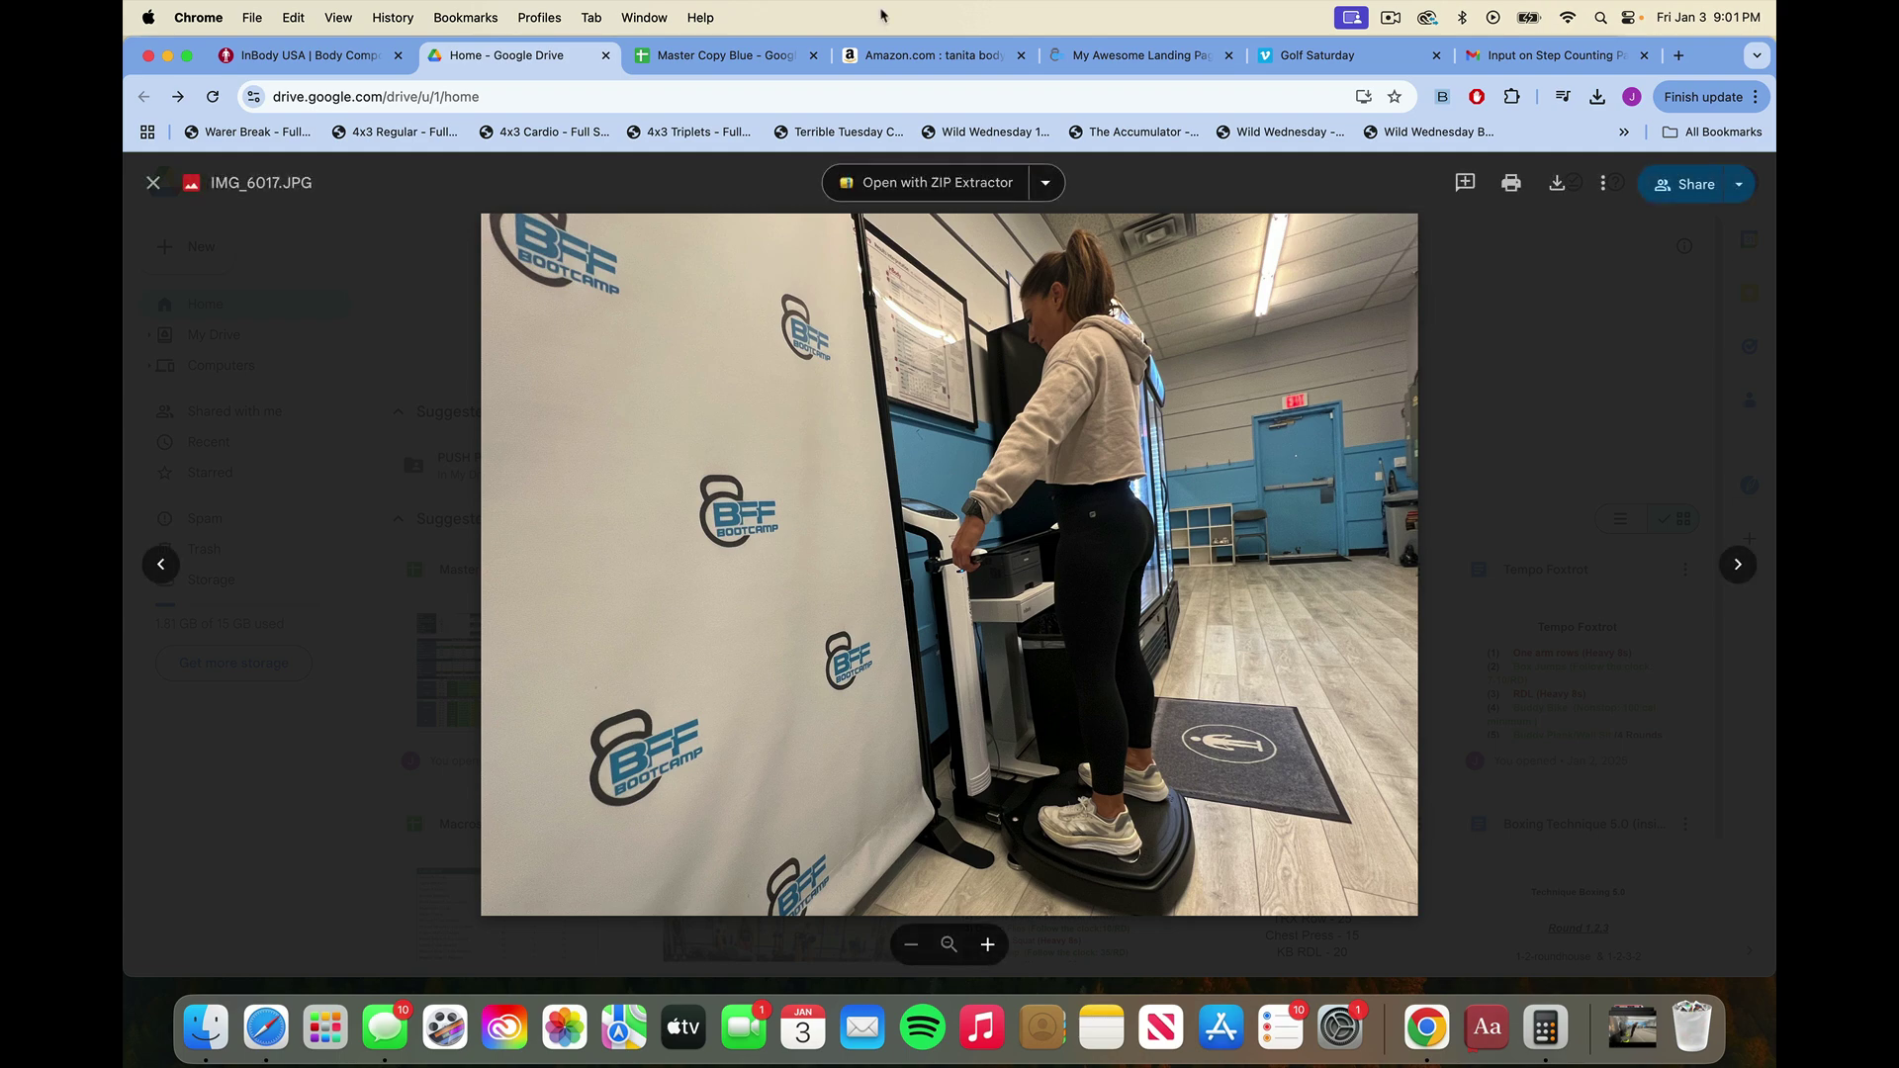
click(725, 55)
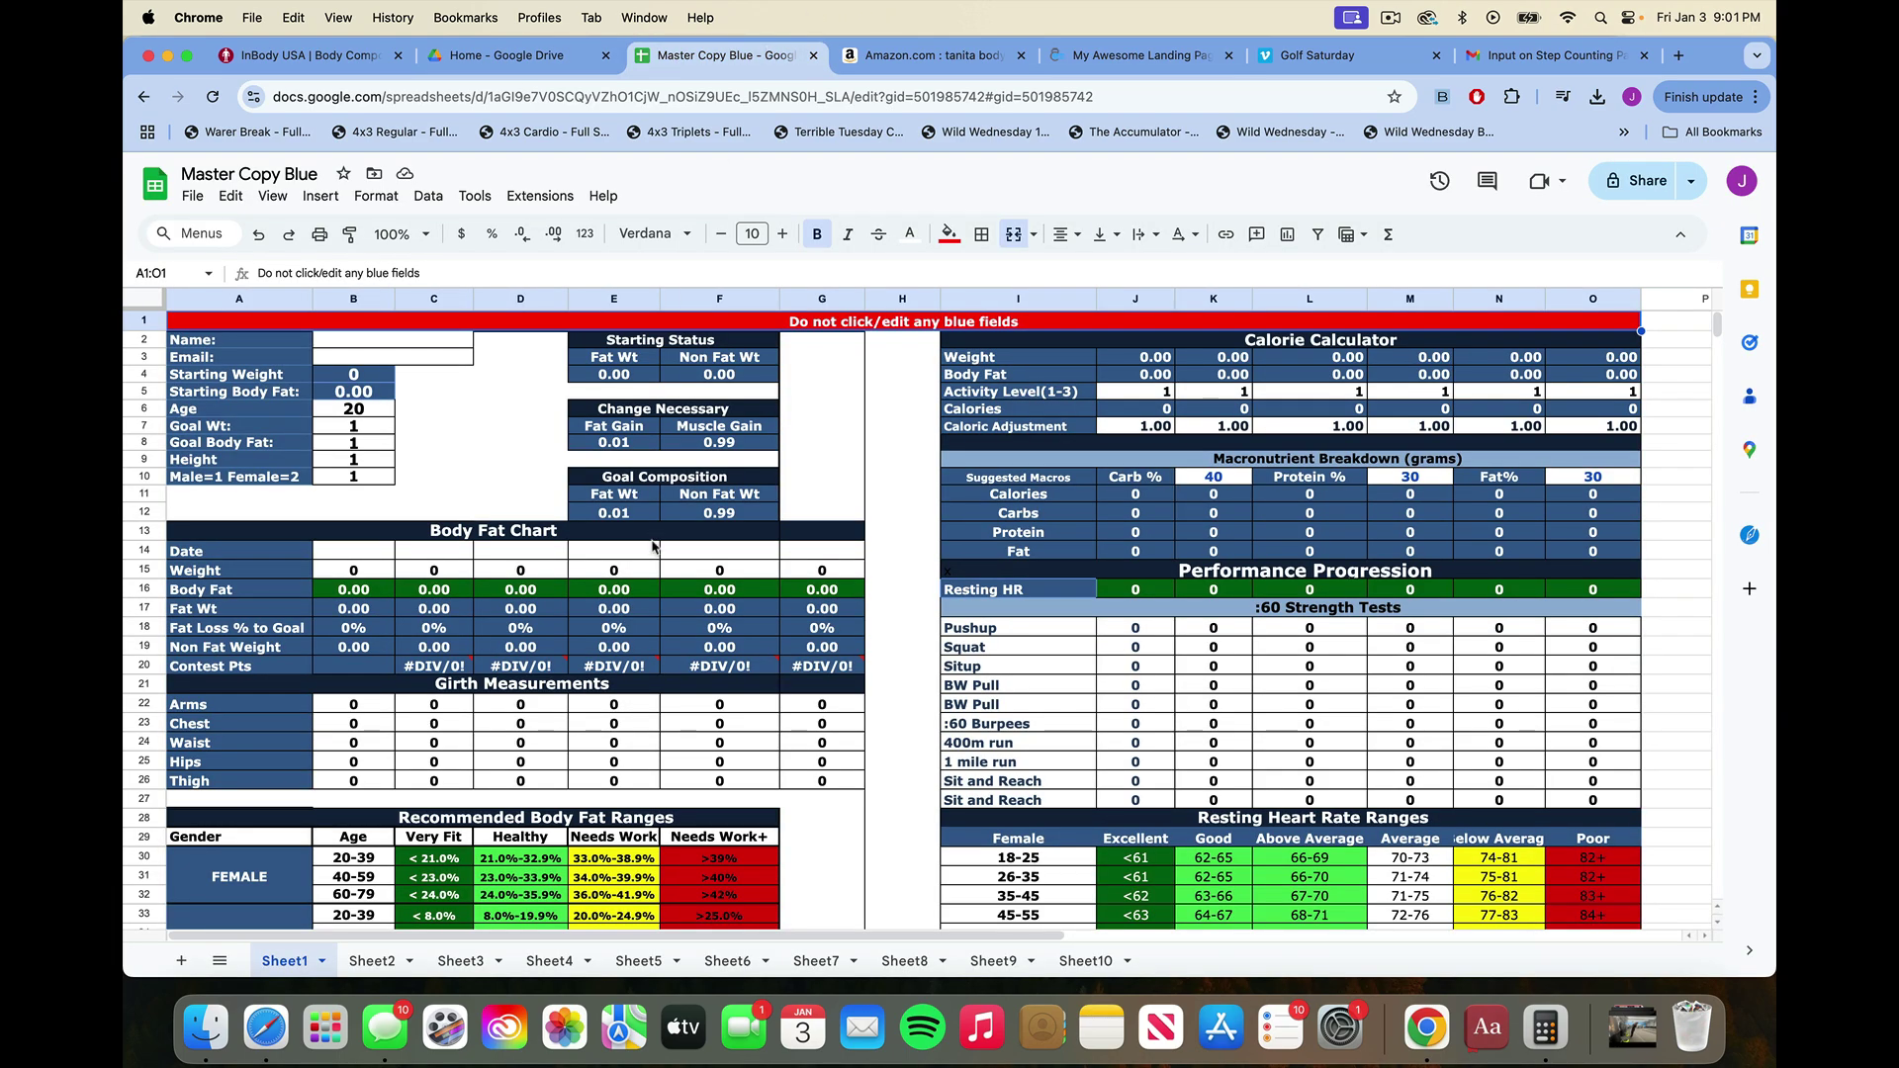
Review the empty Master Copy Blue tracker, then switch to the Amazon 'tanita body fat' results.
mouse_move(705, 669)
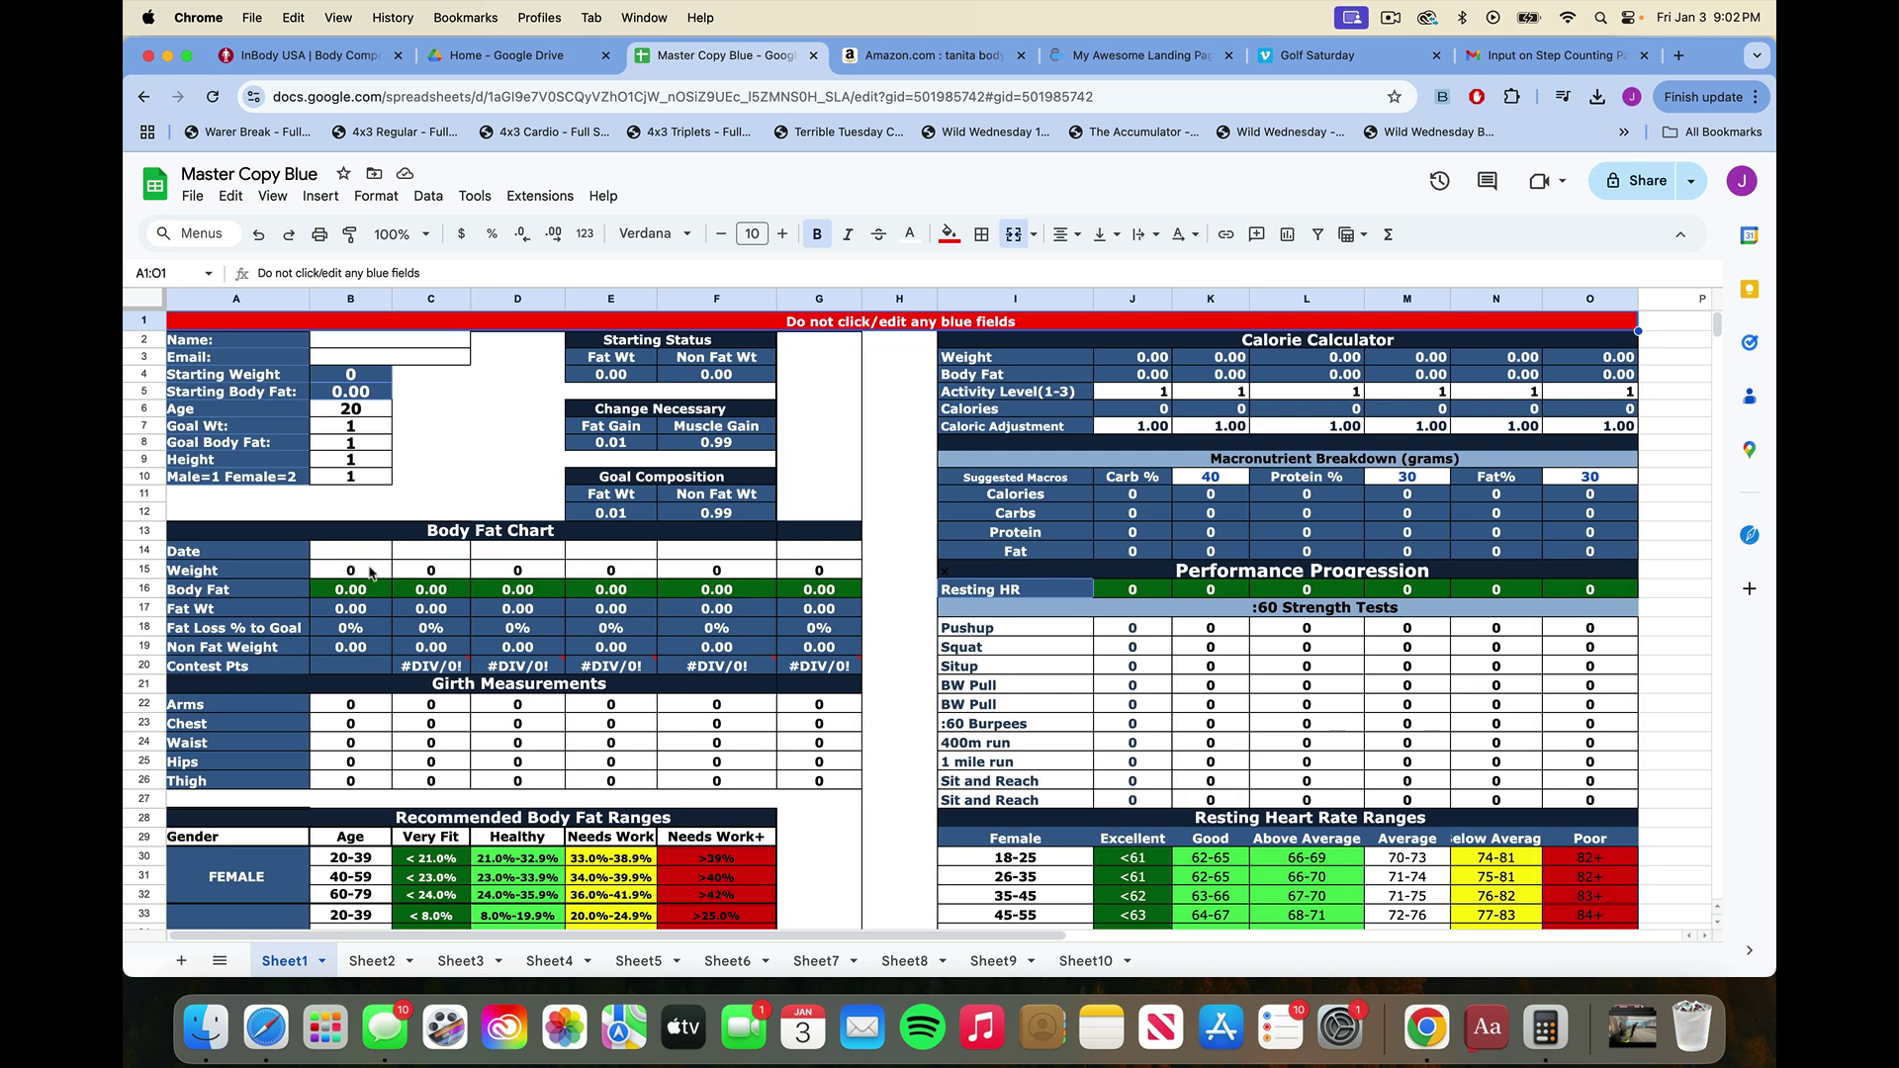
scroll(391, 581, down, 1)
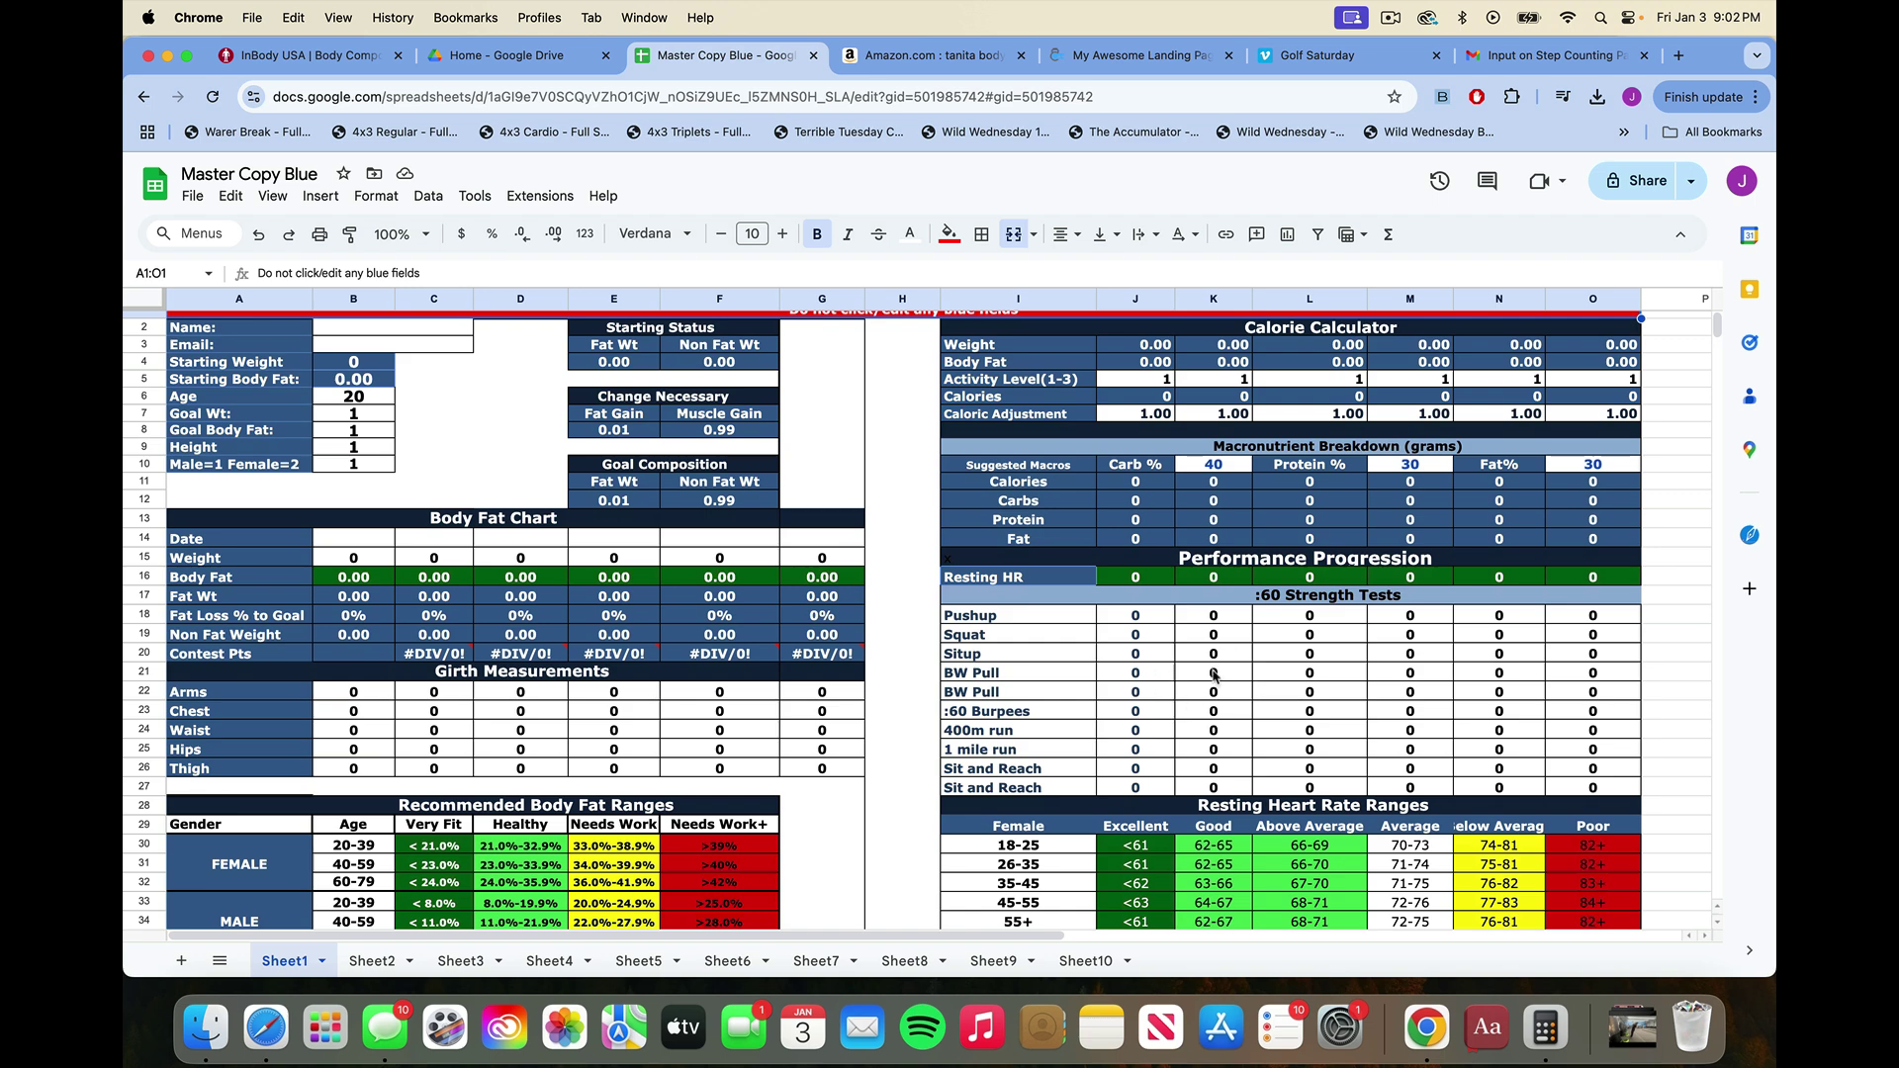
scroll(1201, 700, down, 3)
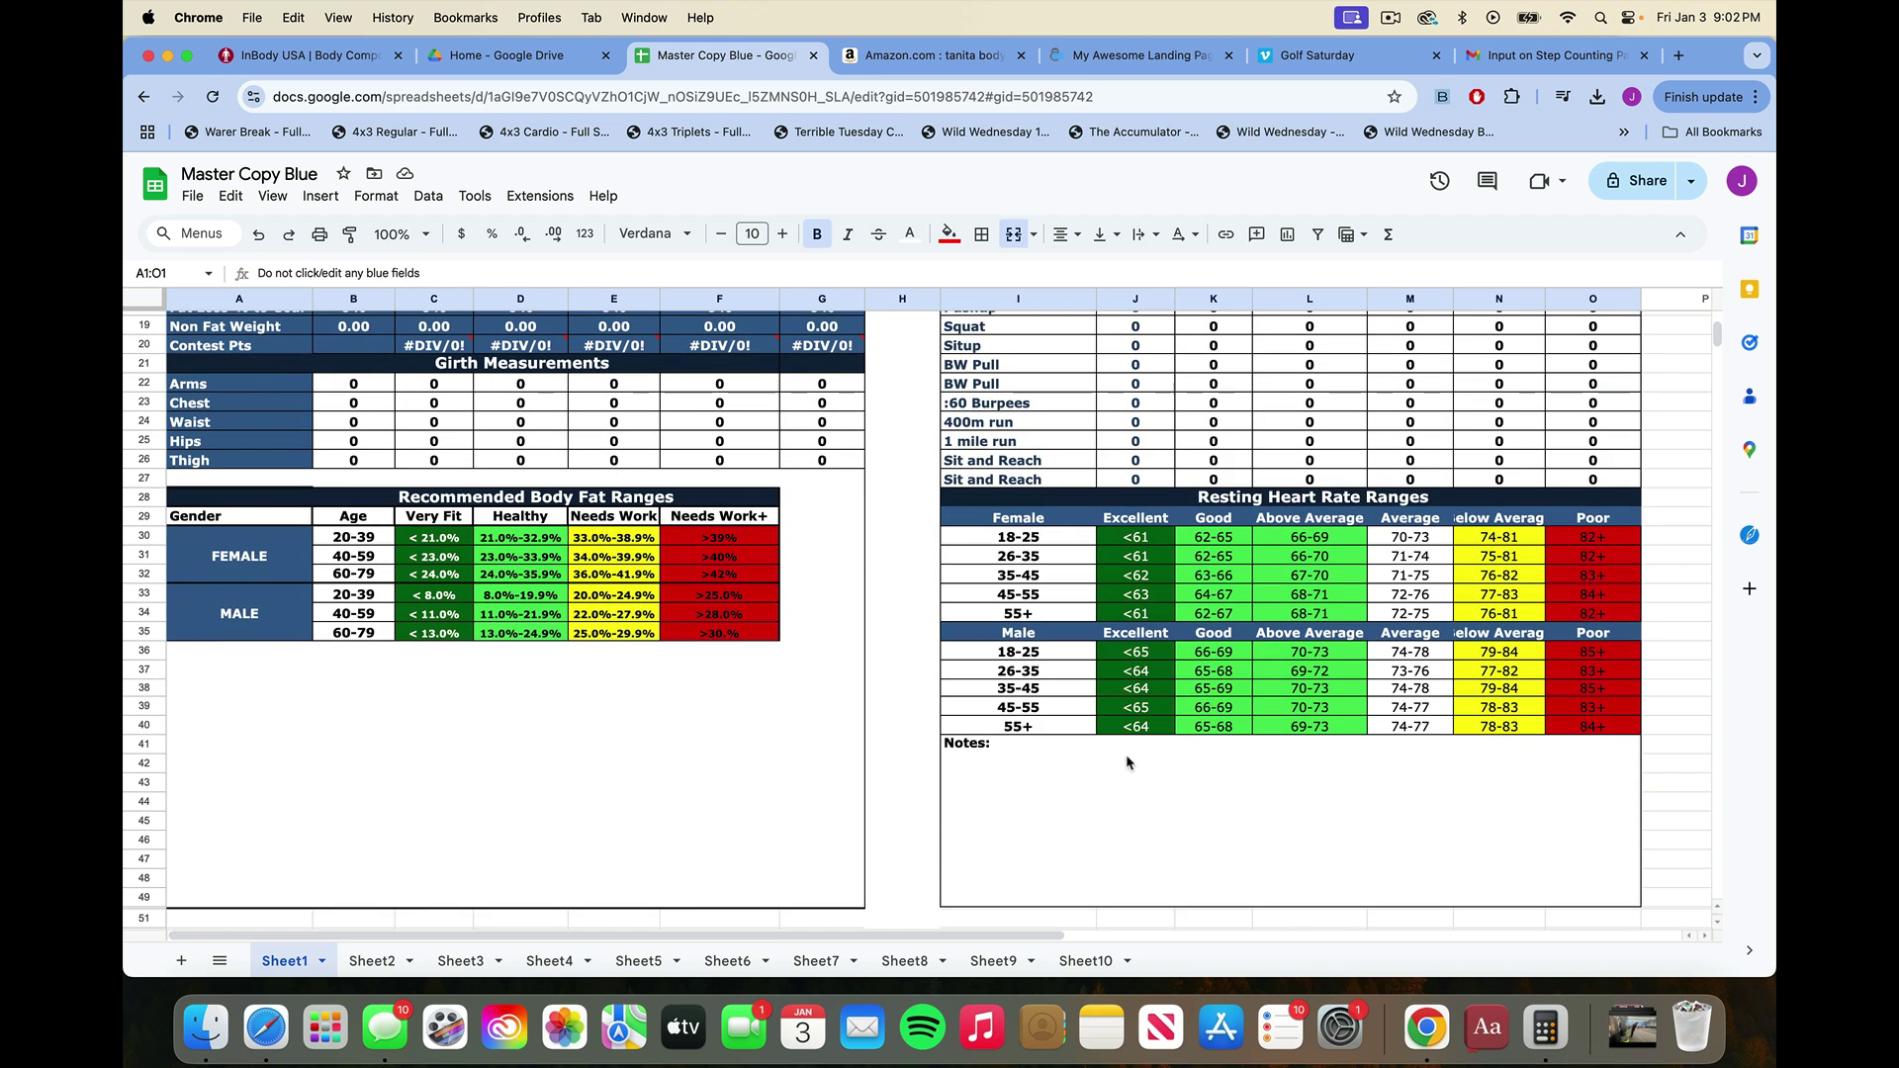
scroll(1151, 772, up, 3)
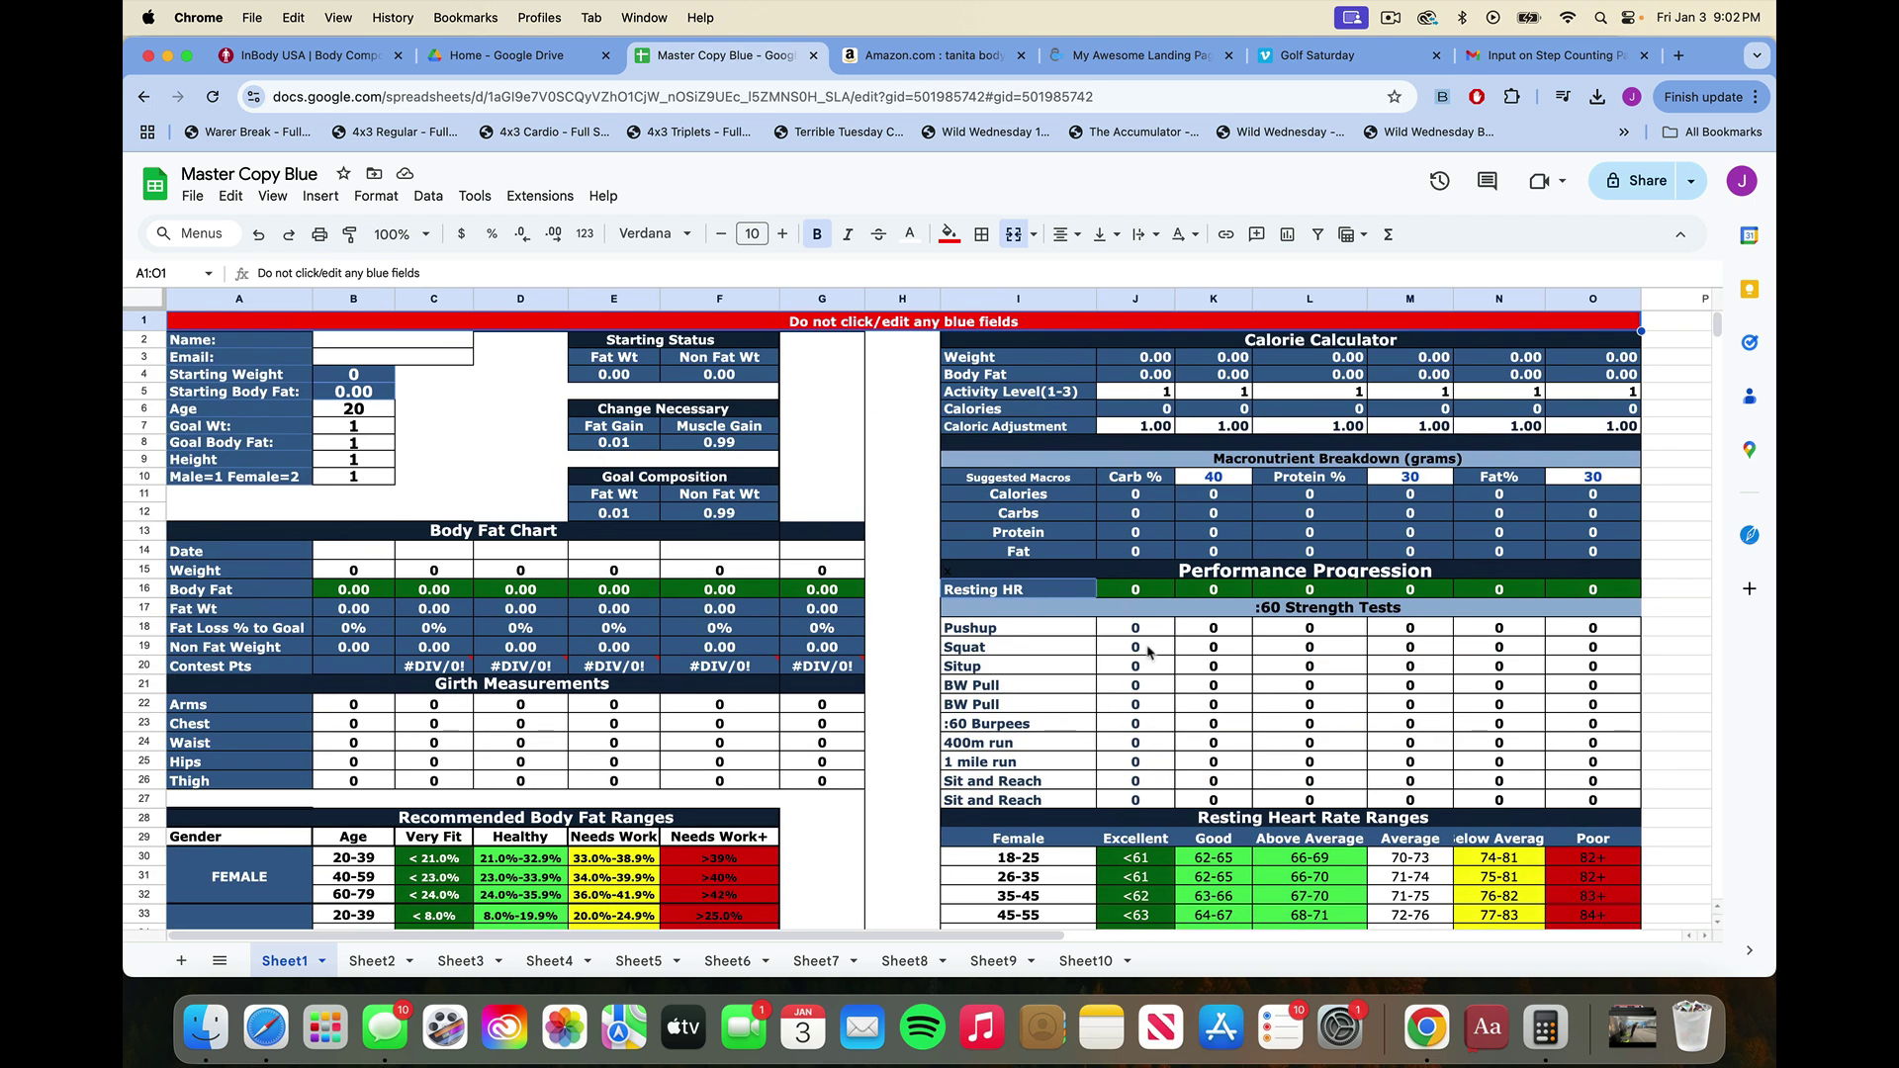
click(929, 55)
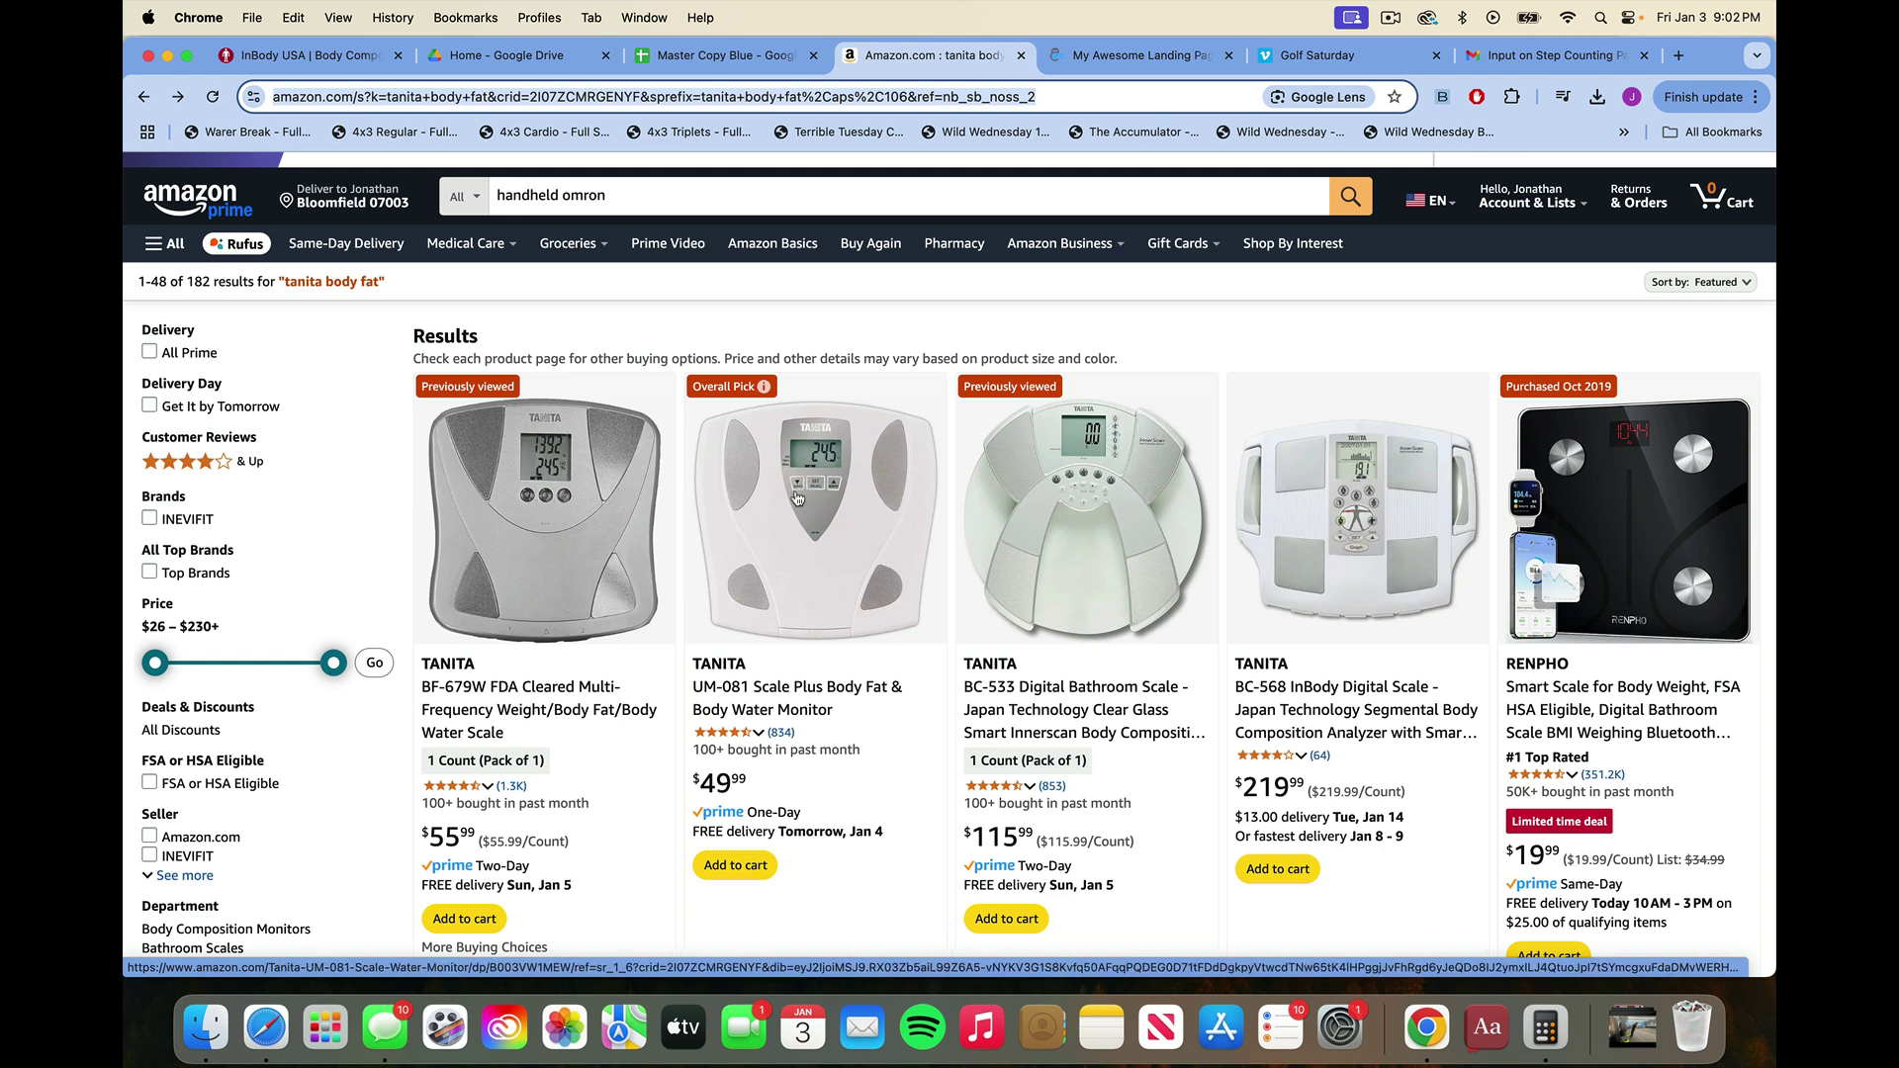
Browse the Tanita body fat scale listings, then return to the Master Copy Blue spreadsheet.
scroll(683, 519, down, 8)
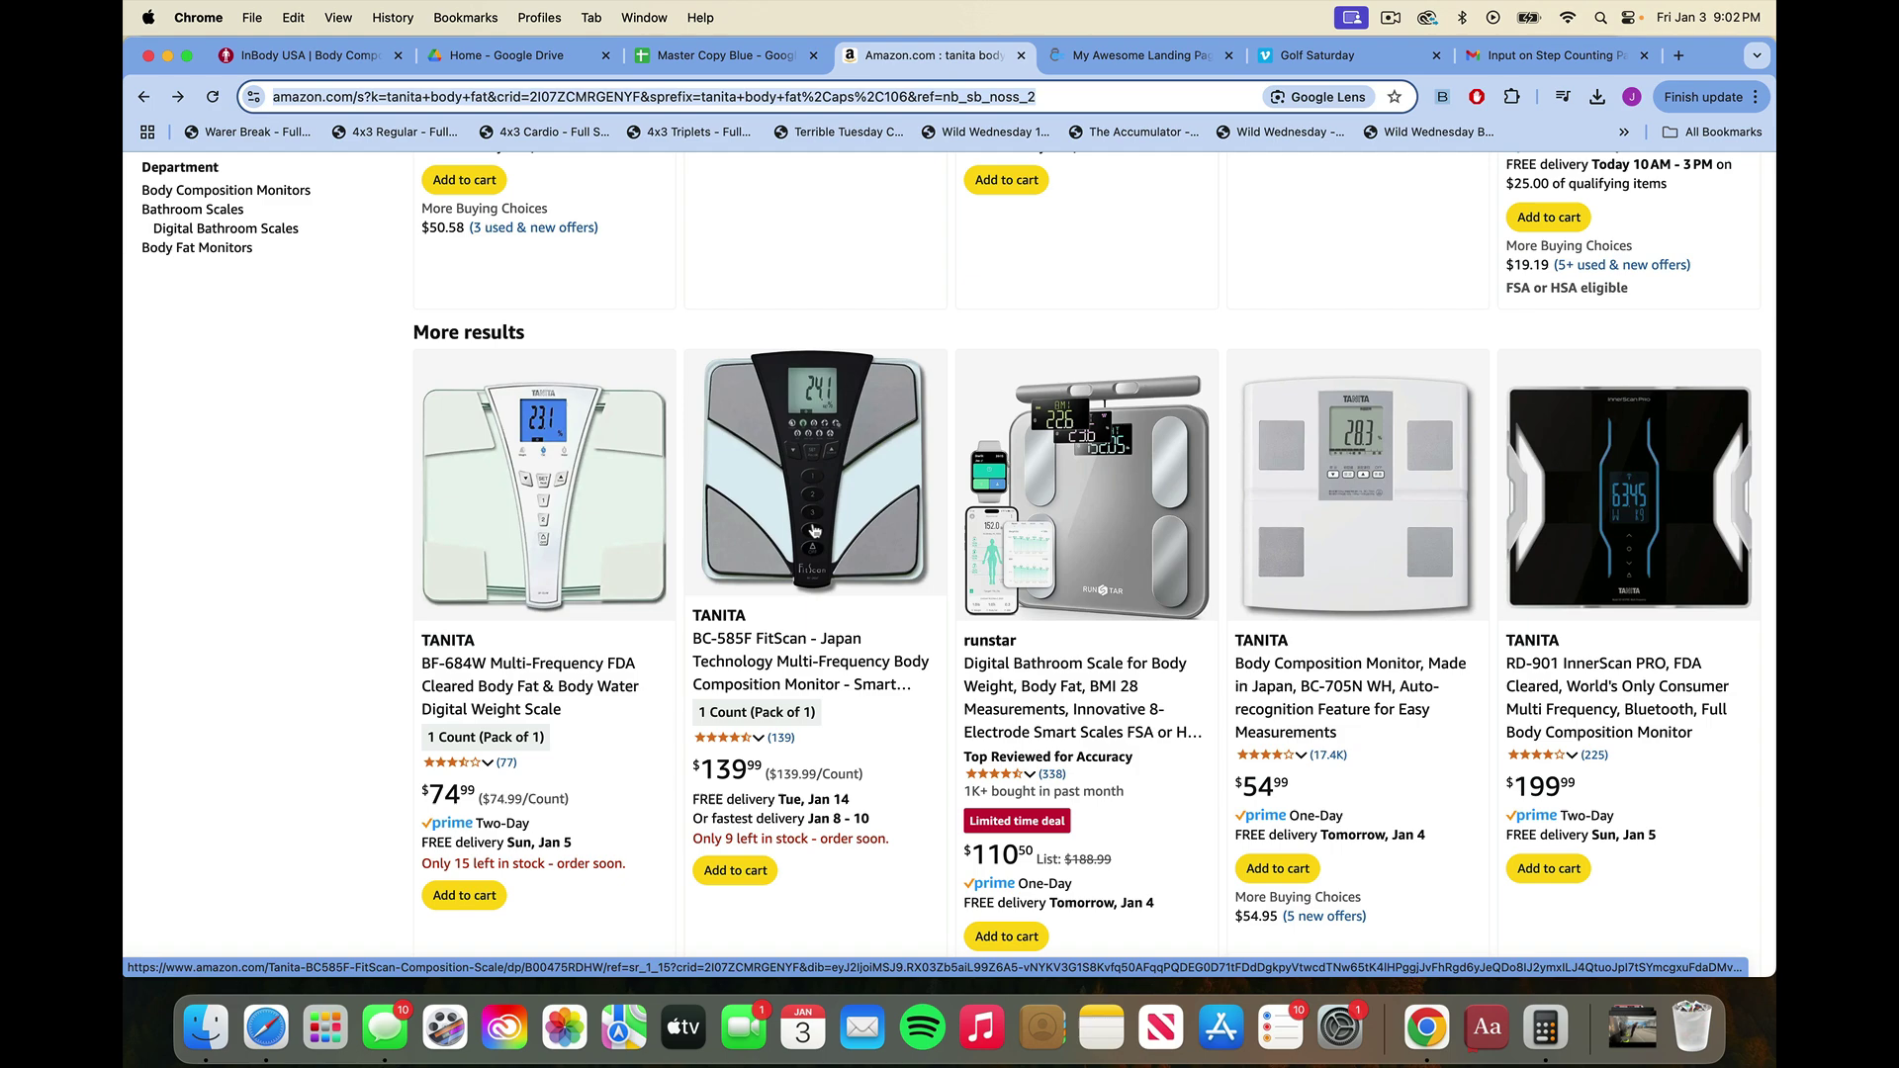
scroll(719, 814, up, 3)
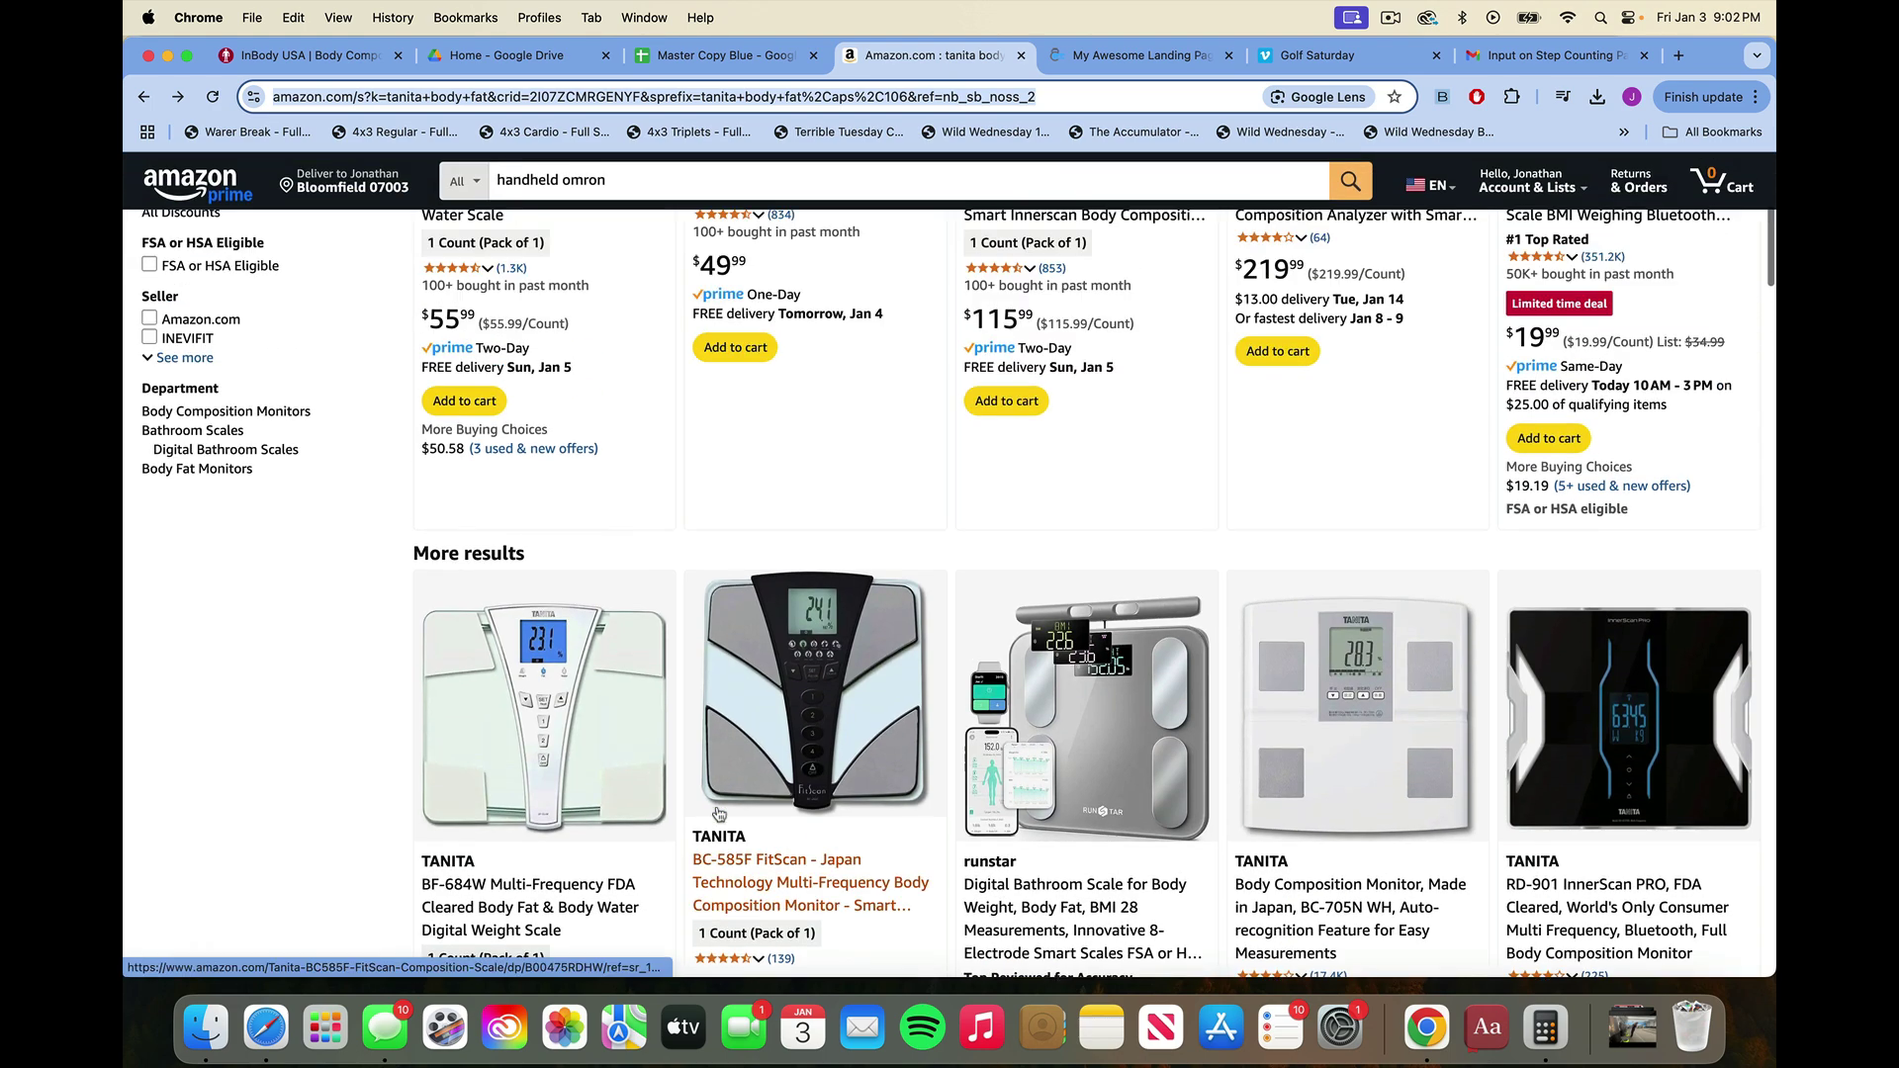
scroll(719, 814, up, 5)
scroll(720, 814, down, 2)
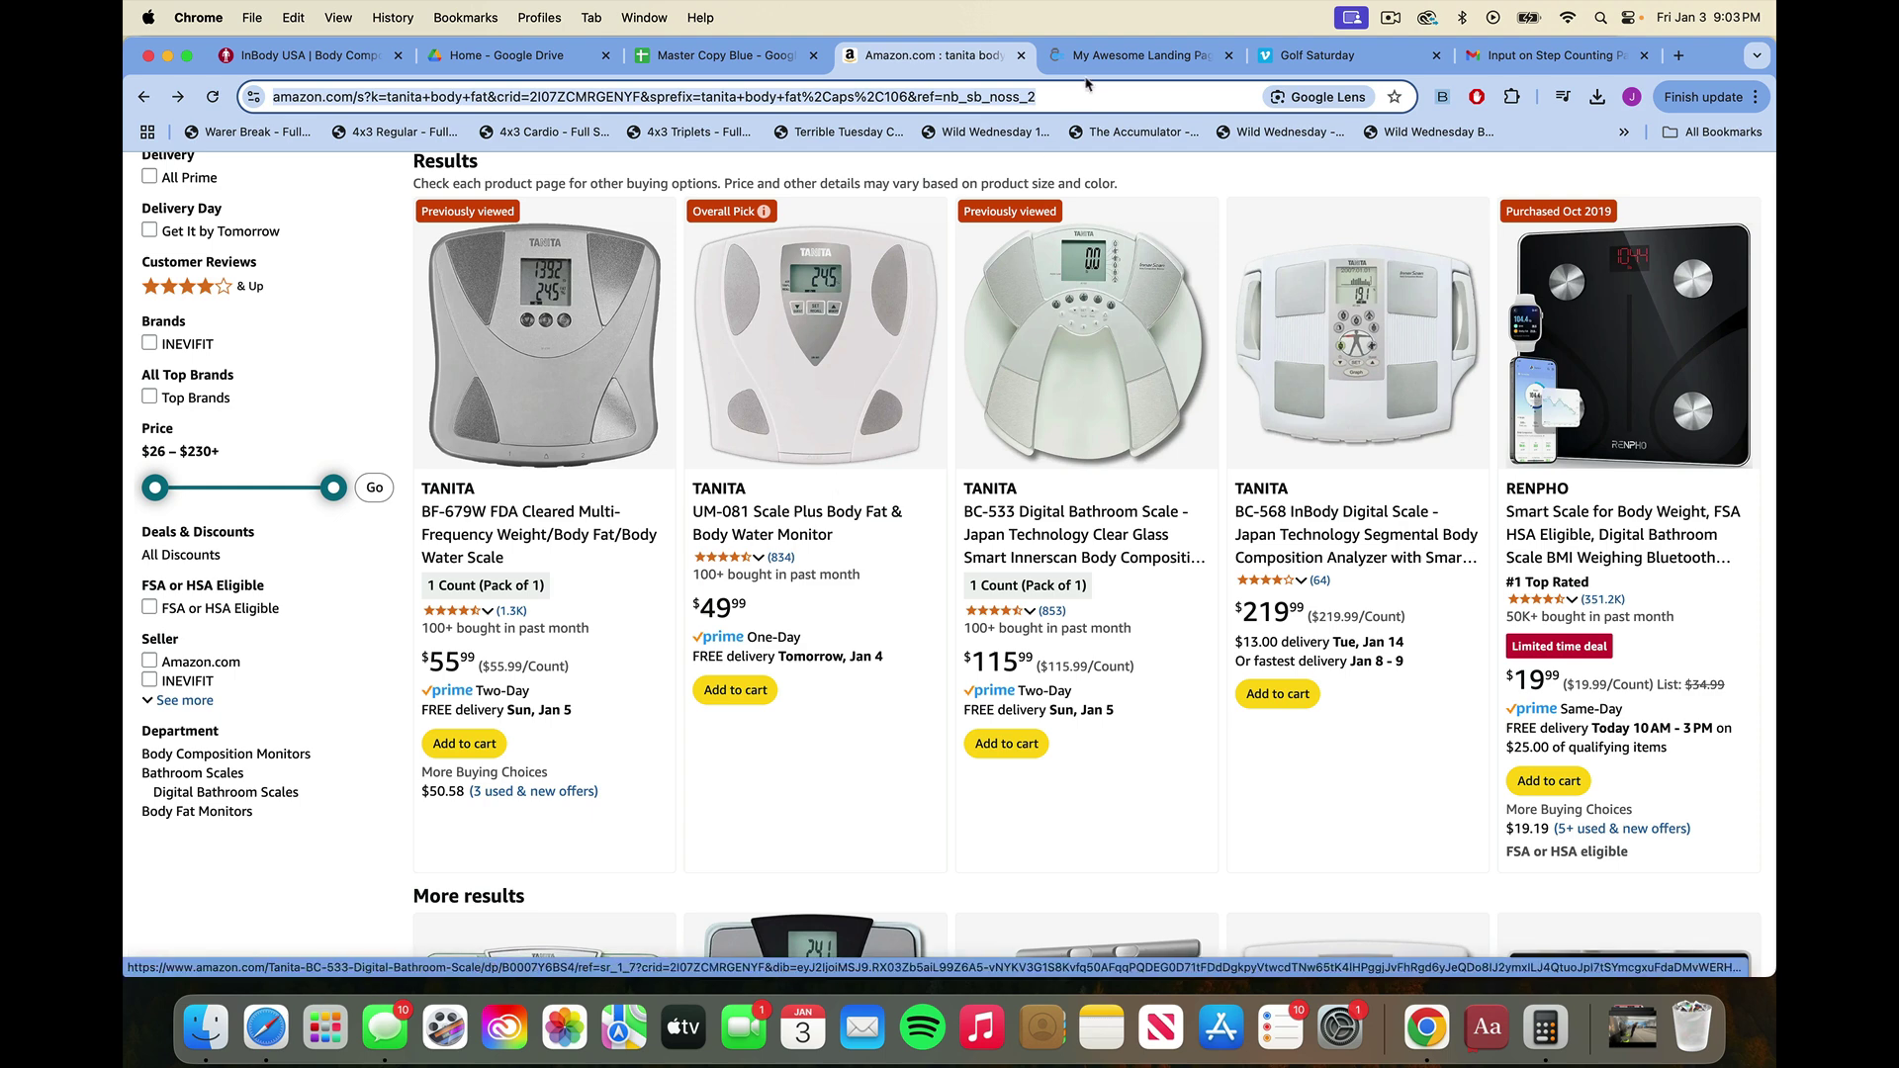
click(752, 56)
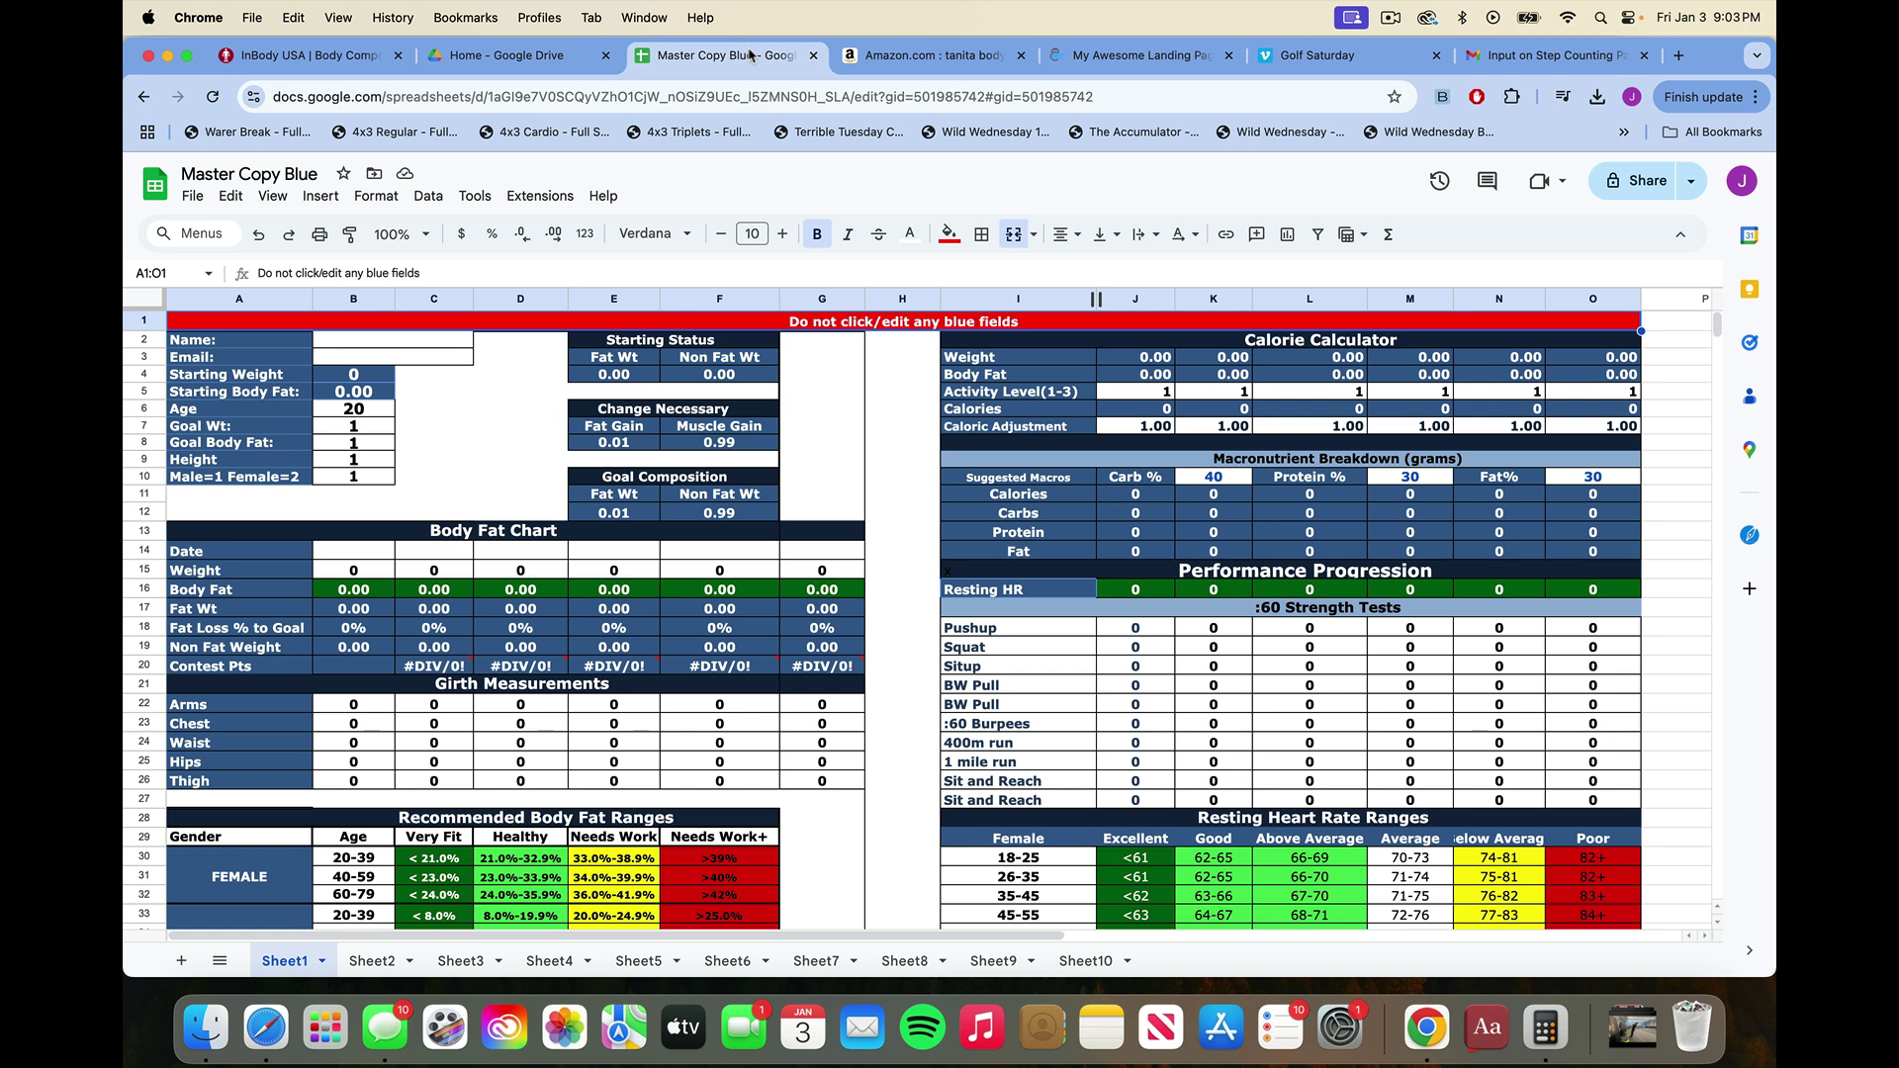
Submit the bffbelleville.com landing page form to request the fitness spreadsheet.
click(945, 62)
click(1145, 57)
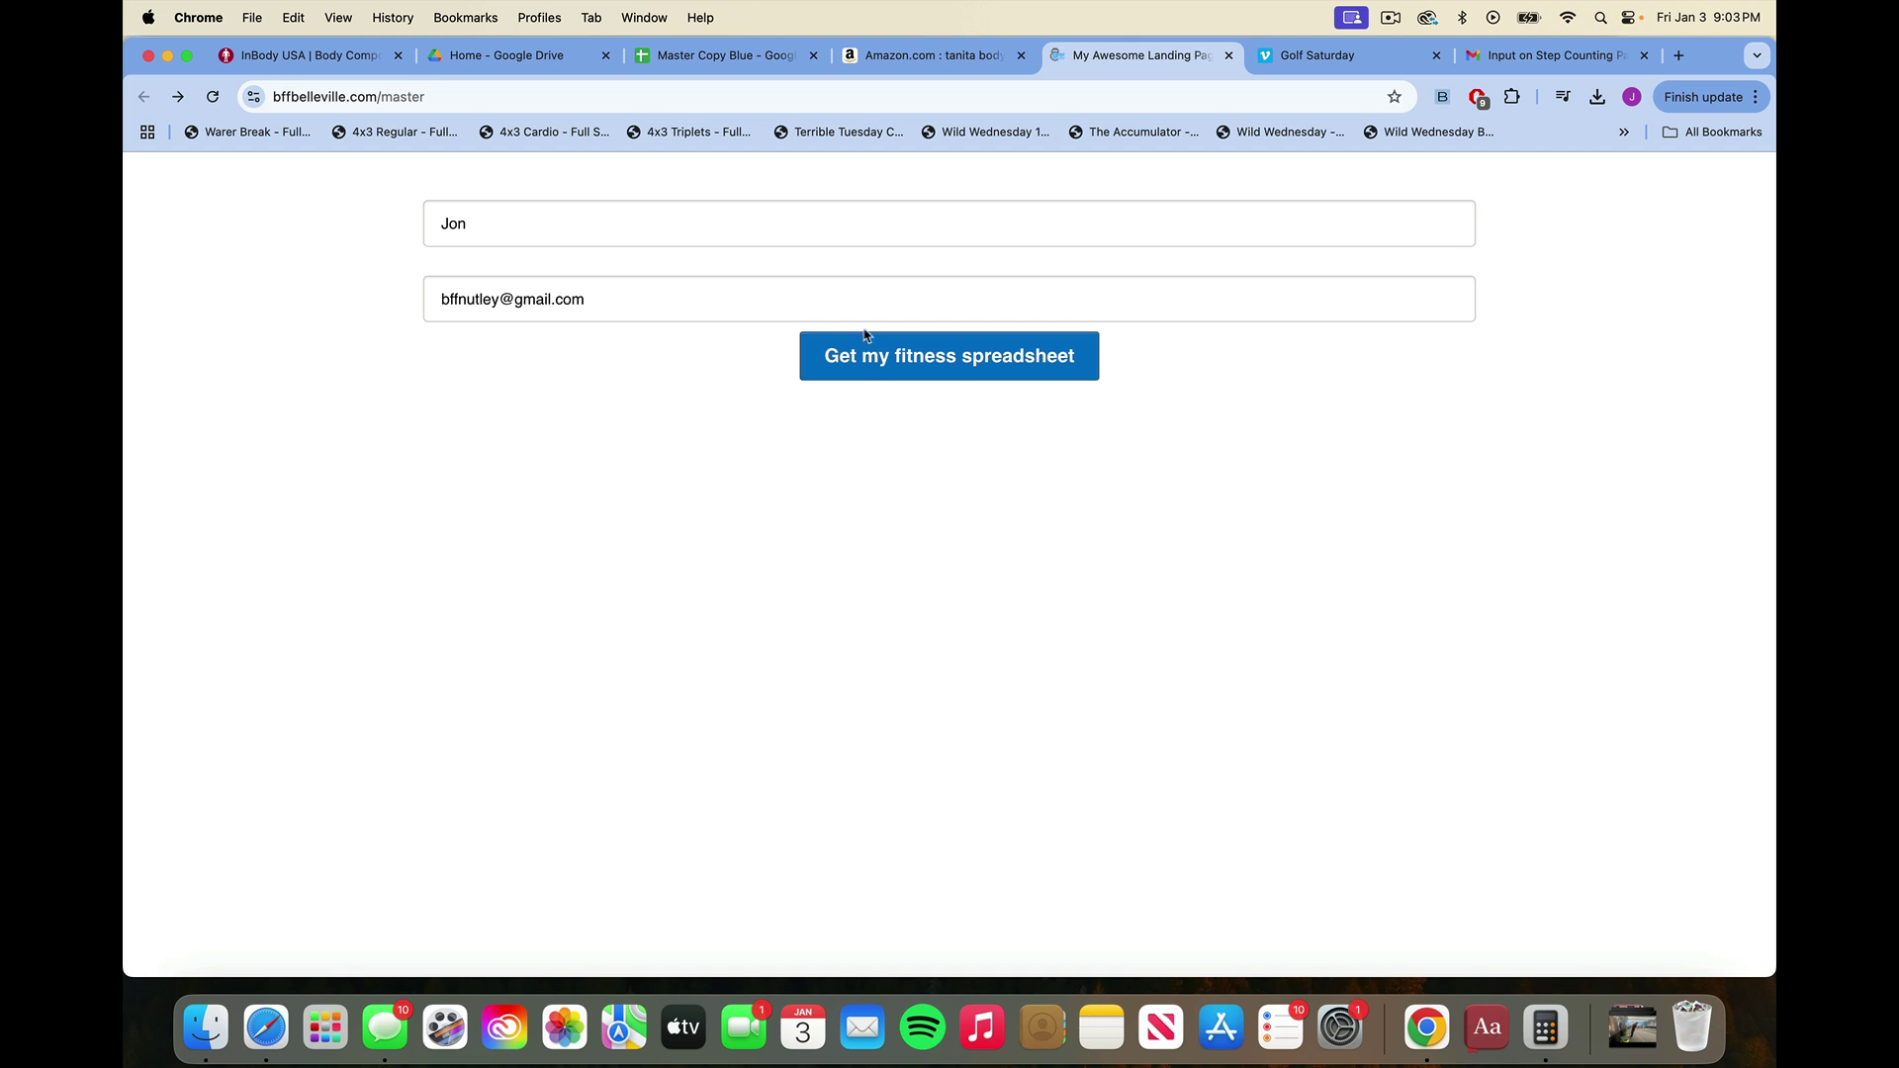
click(866, 362)
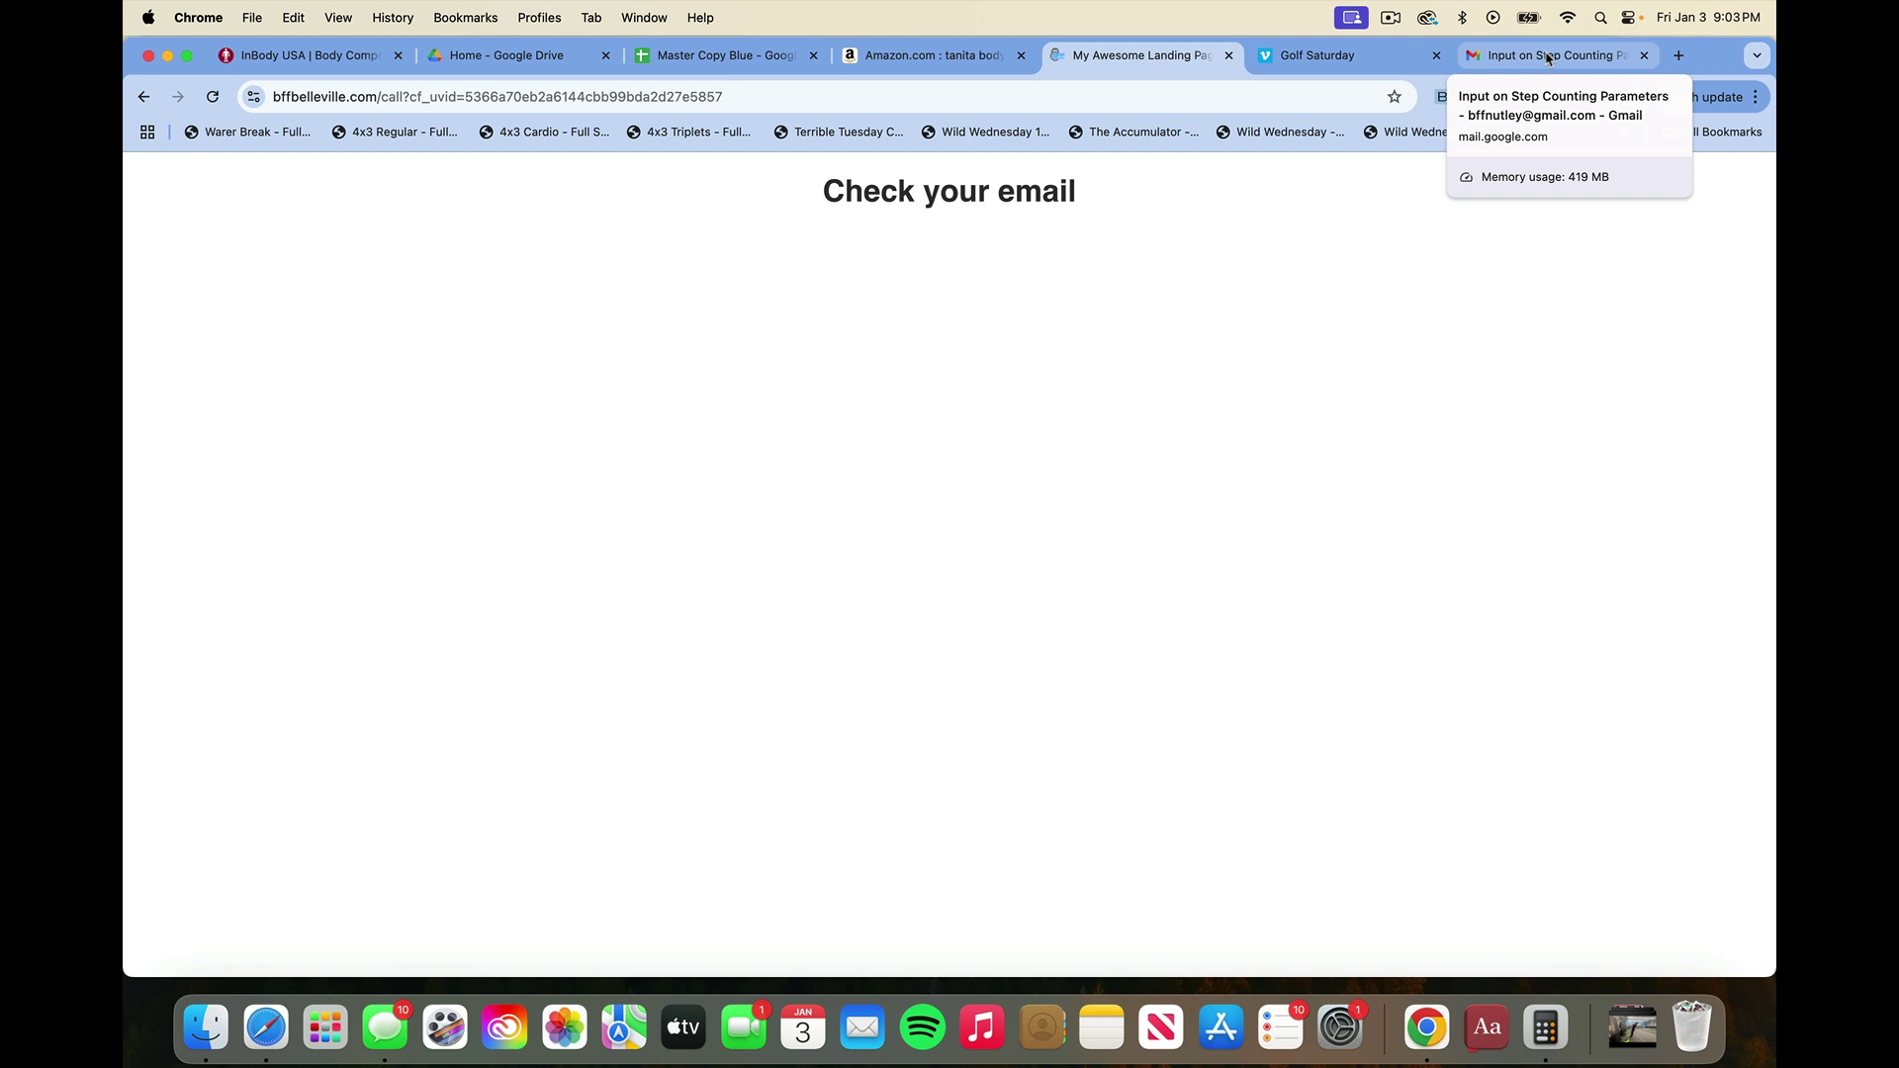
click(1550, 57)
Download Master Copy Blue (1).xlsx from the Dropbox link in the Google Doc Fitness Tracker email.
click(310, 315)
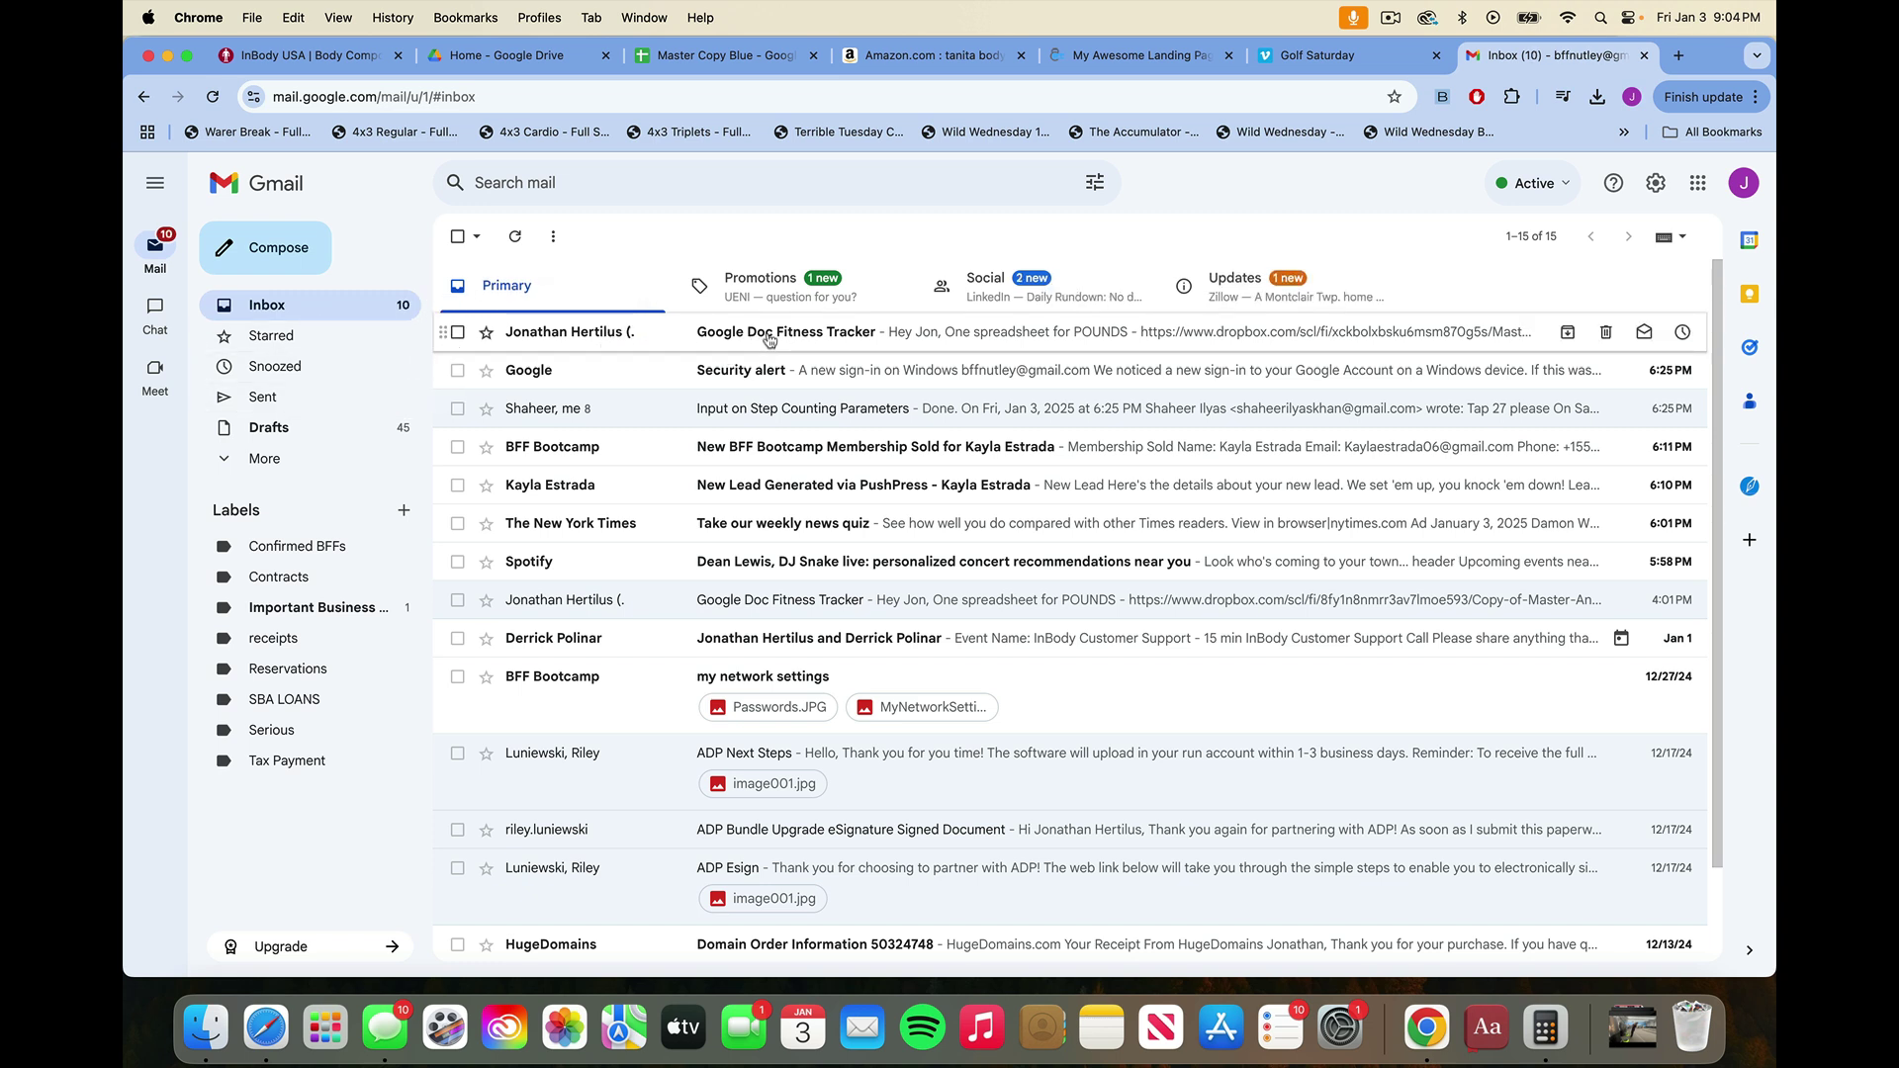
click(808, 332)
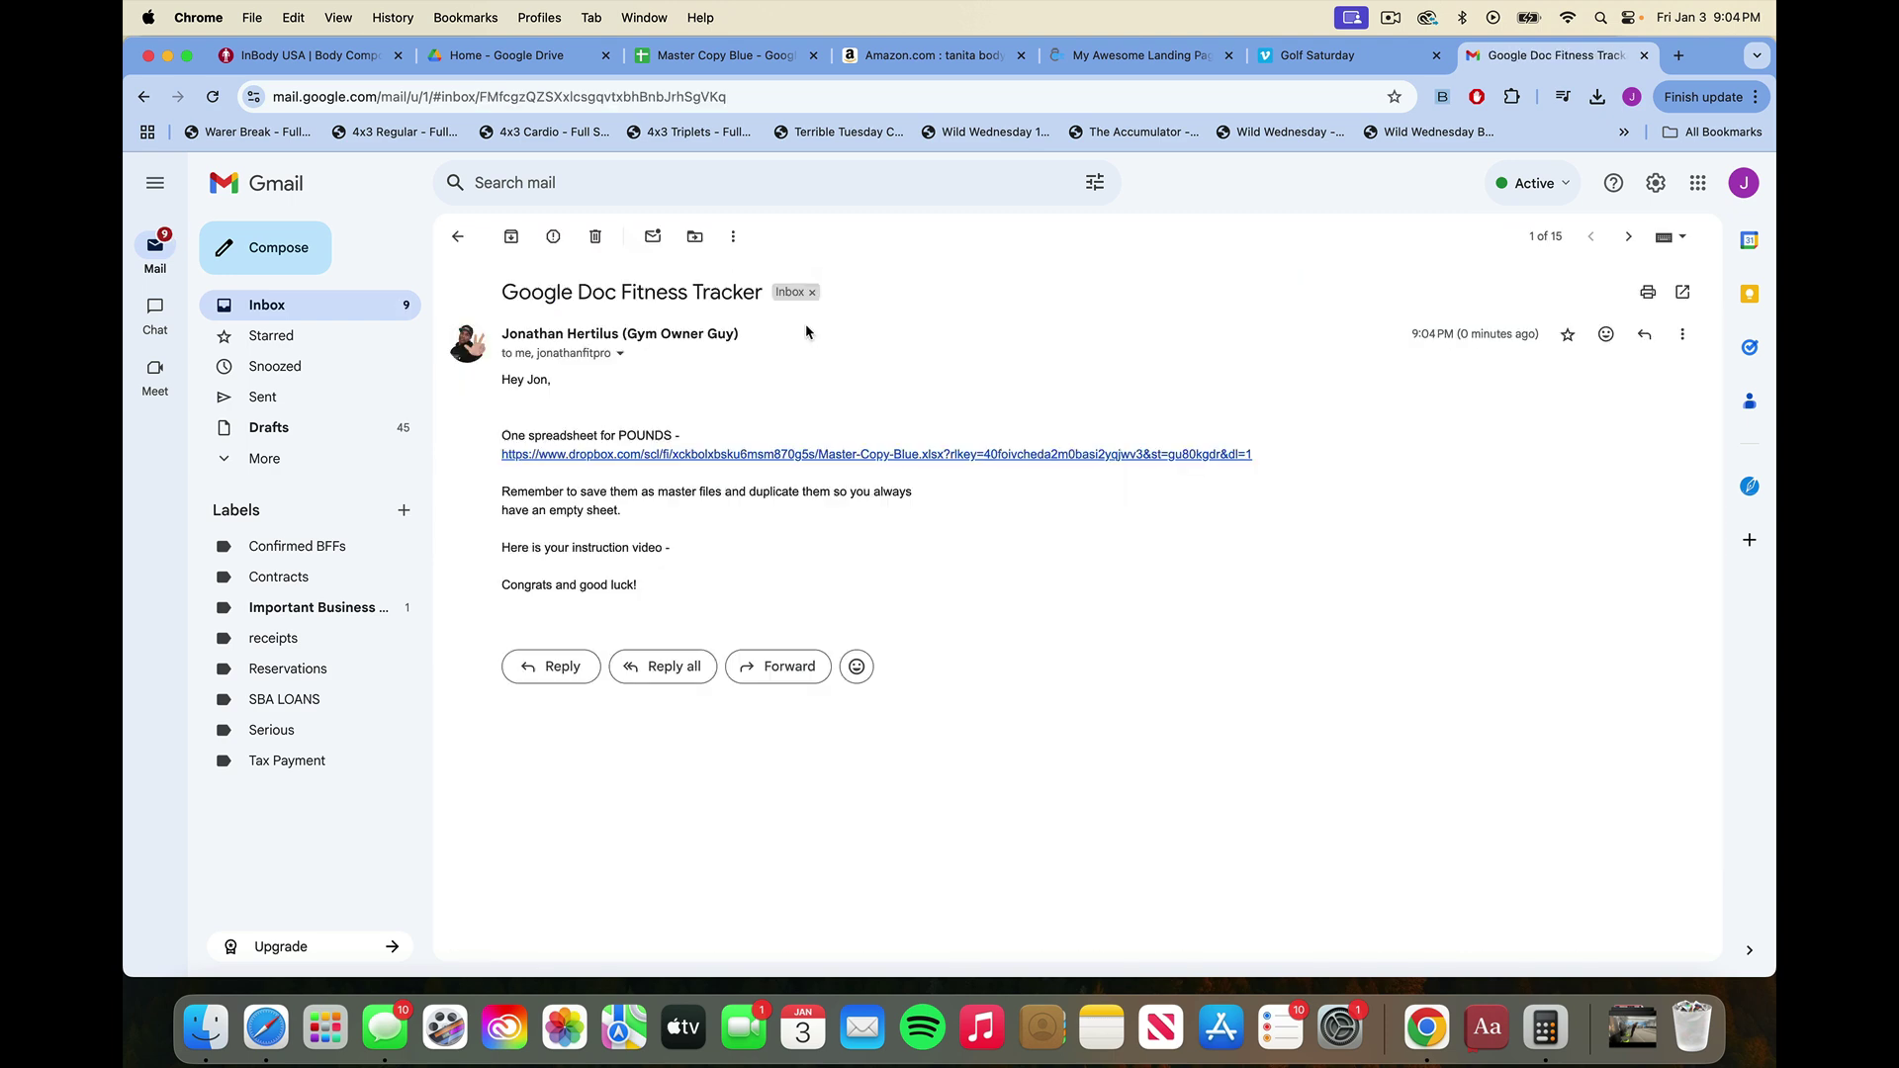
click(682, 455)
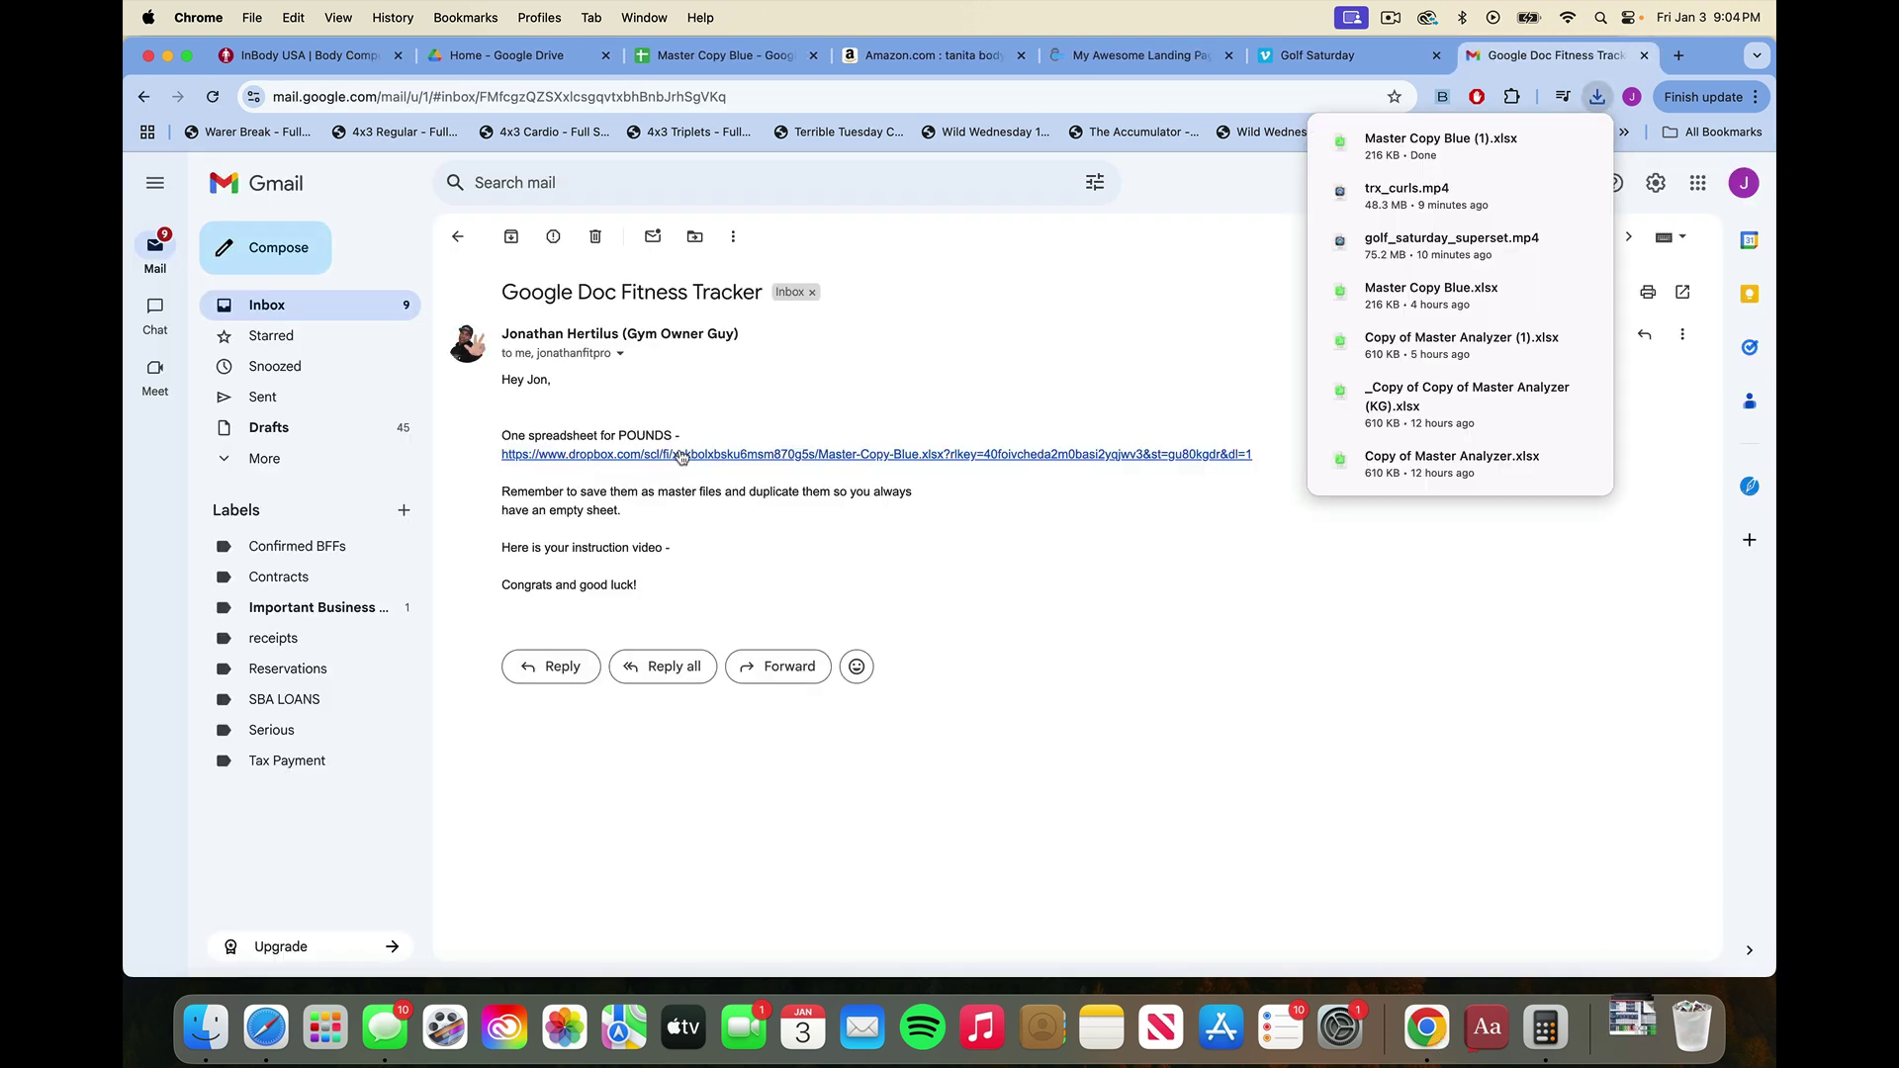
click(210, 1032)
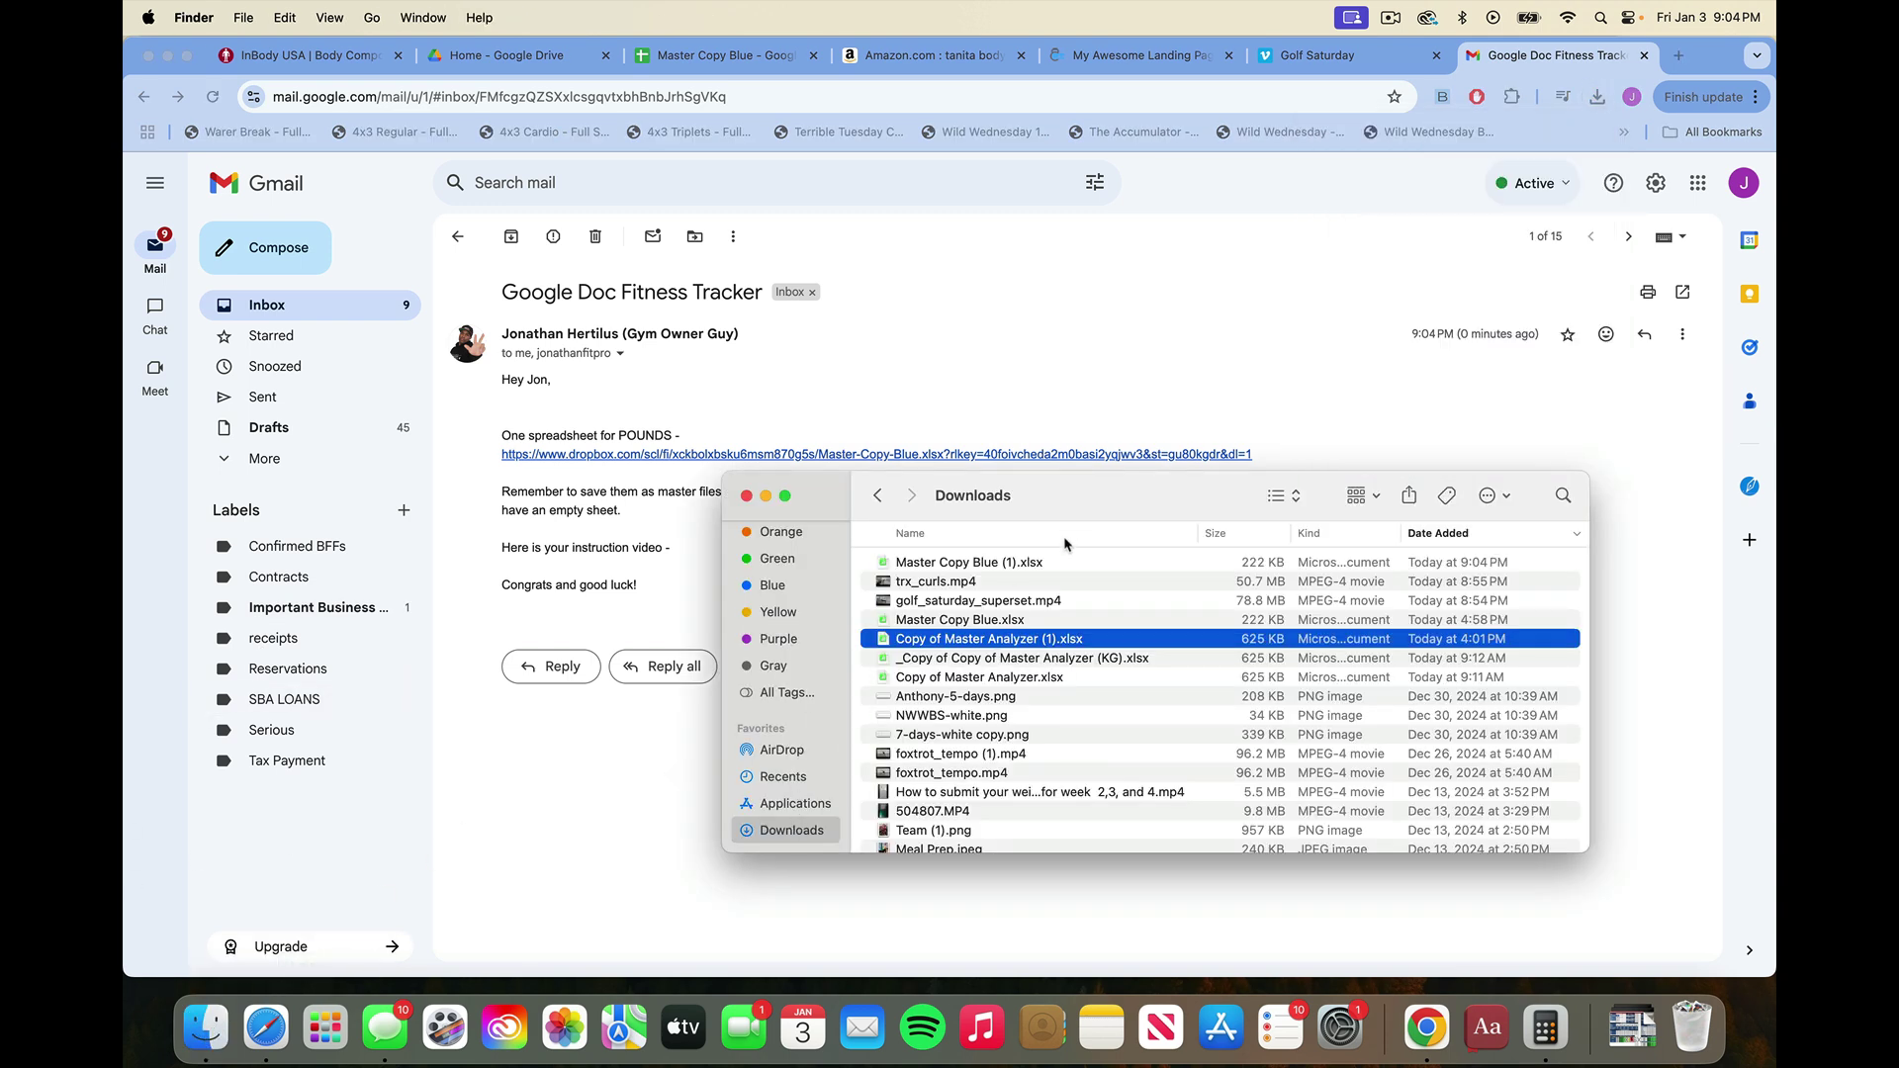
Locate Master Copy Blue (1).xlsx in Downloads, then return to the spreadsheet in Chrome.
click(1011, 563)
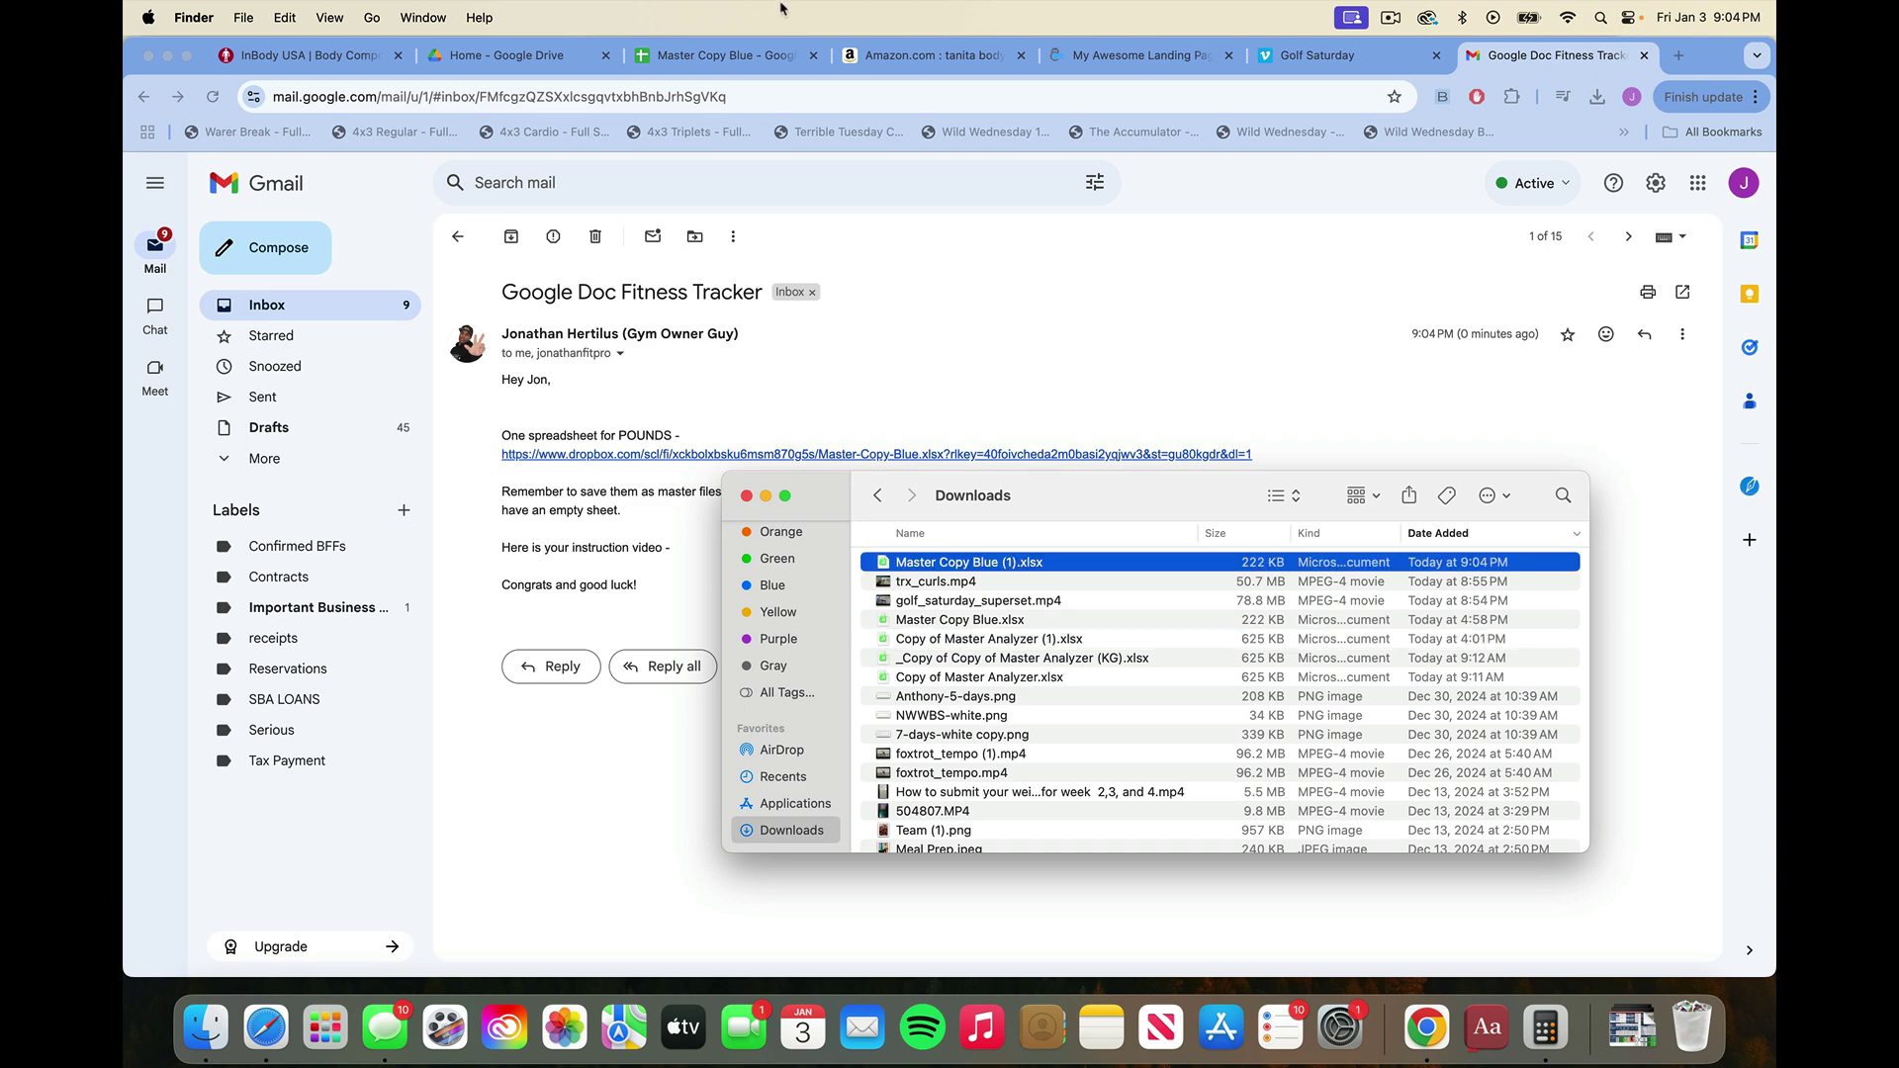
click(732, 55)
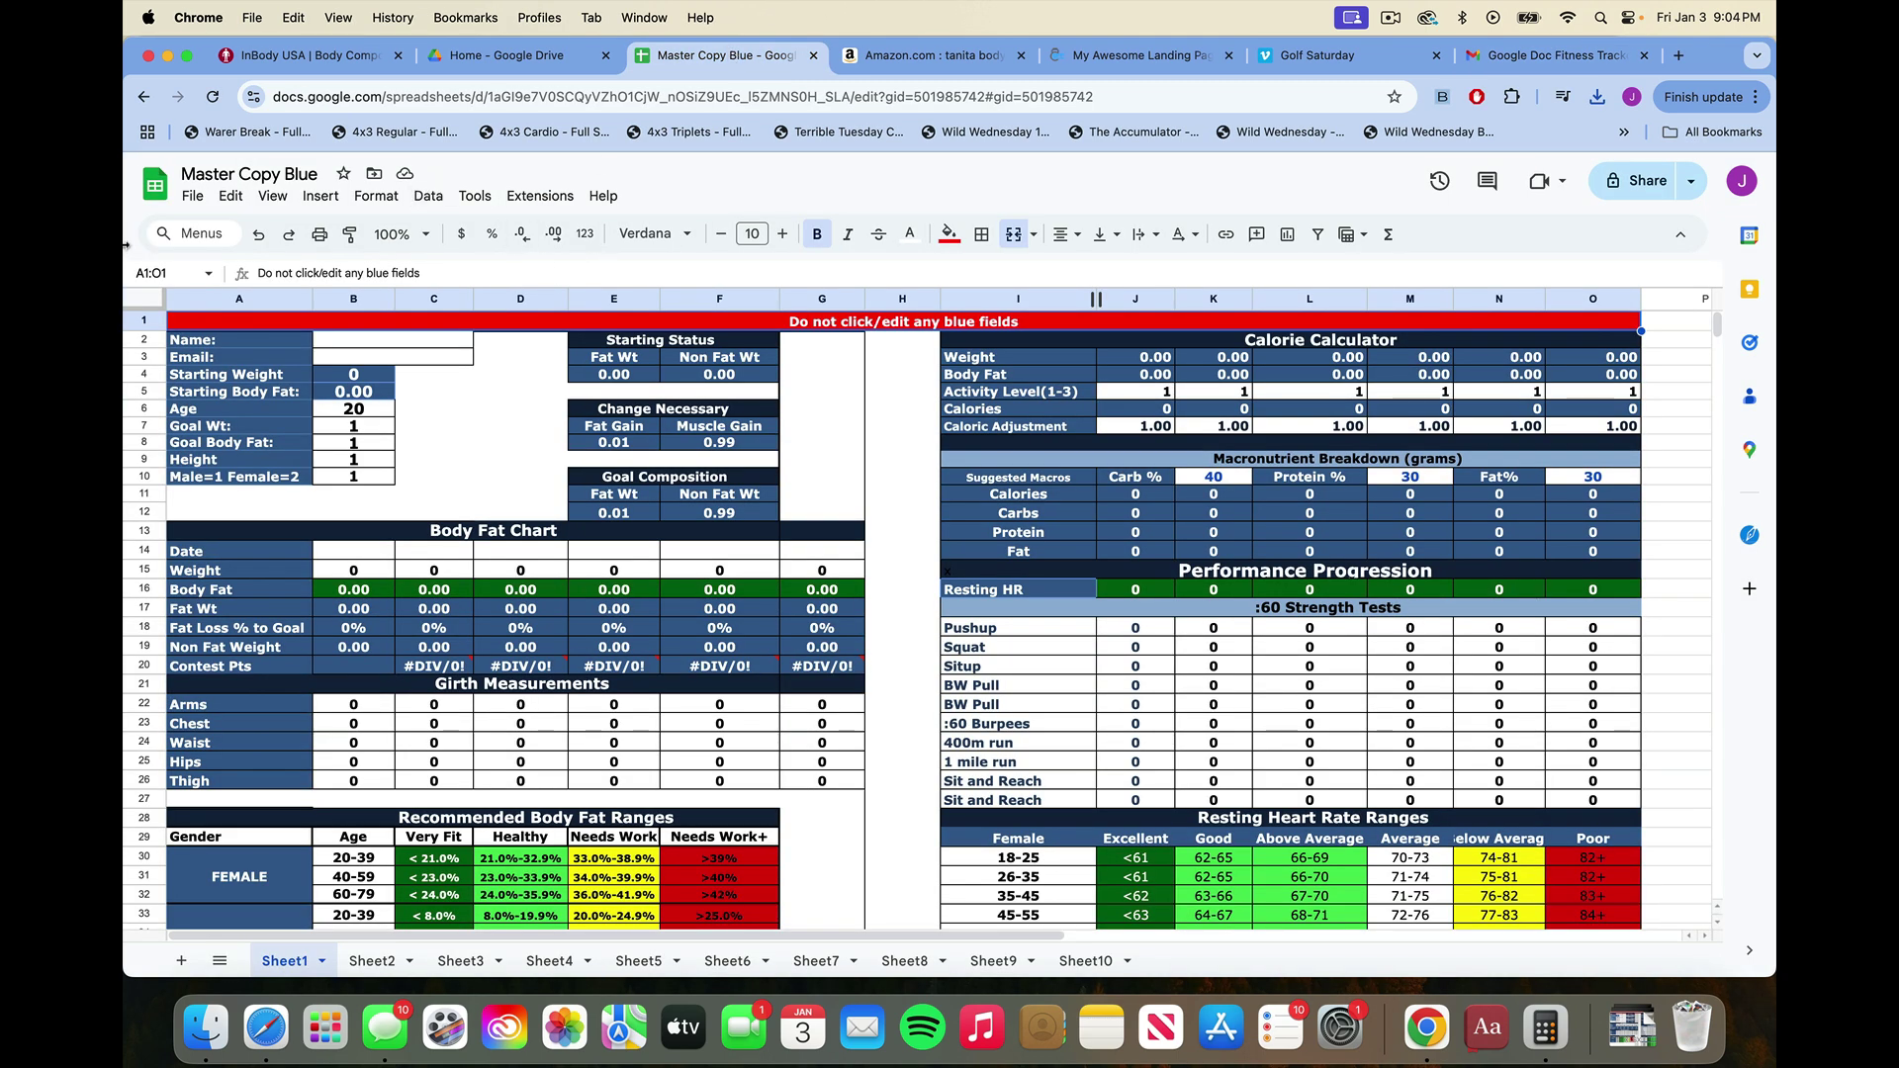
Create a blank spreadsheet and import Master Copy Blue (1).xlsx from Downloads into it.
click(155, 182)
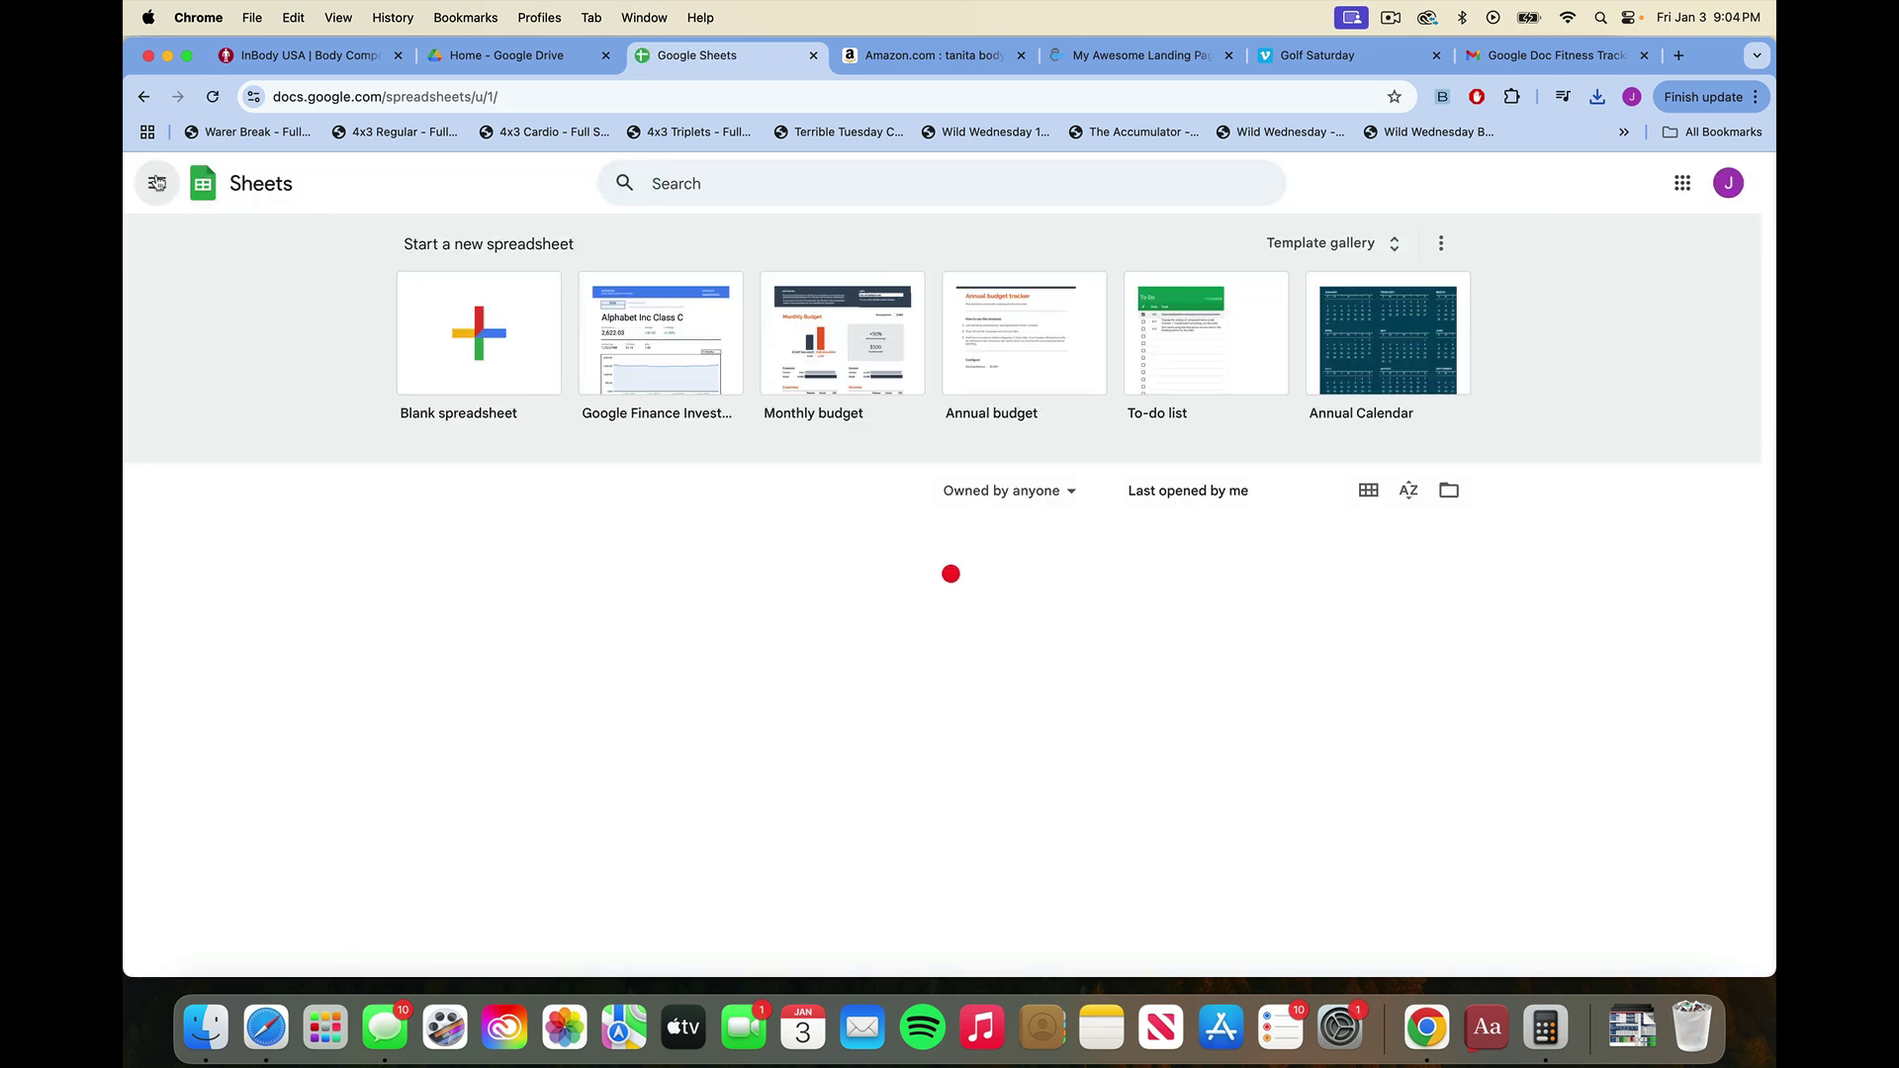
click(476, 324)
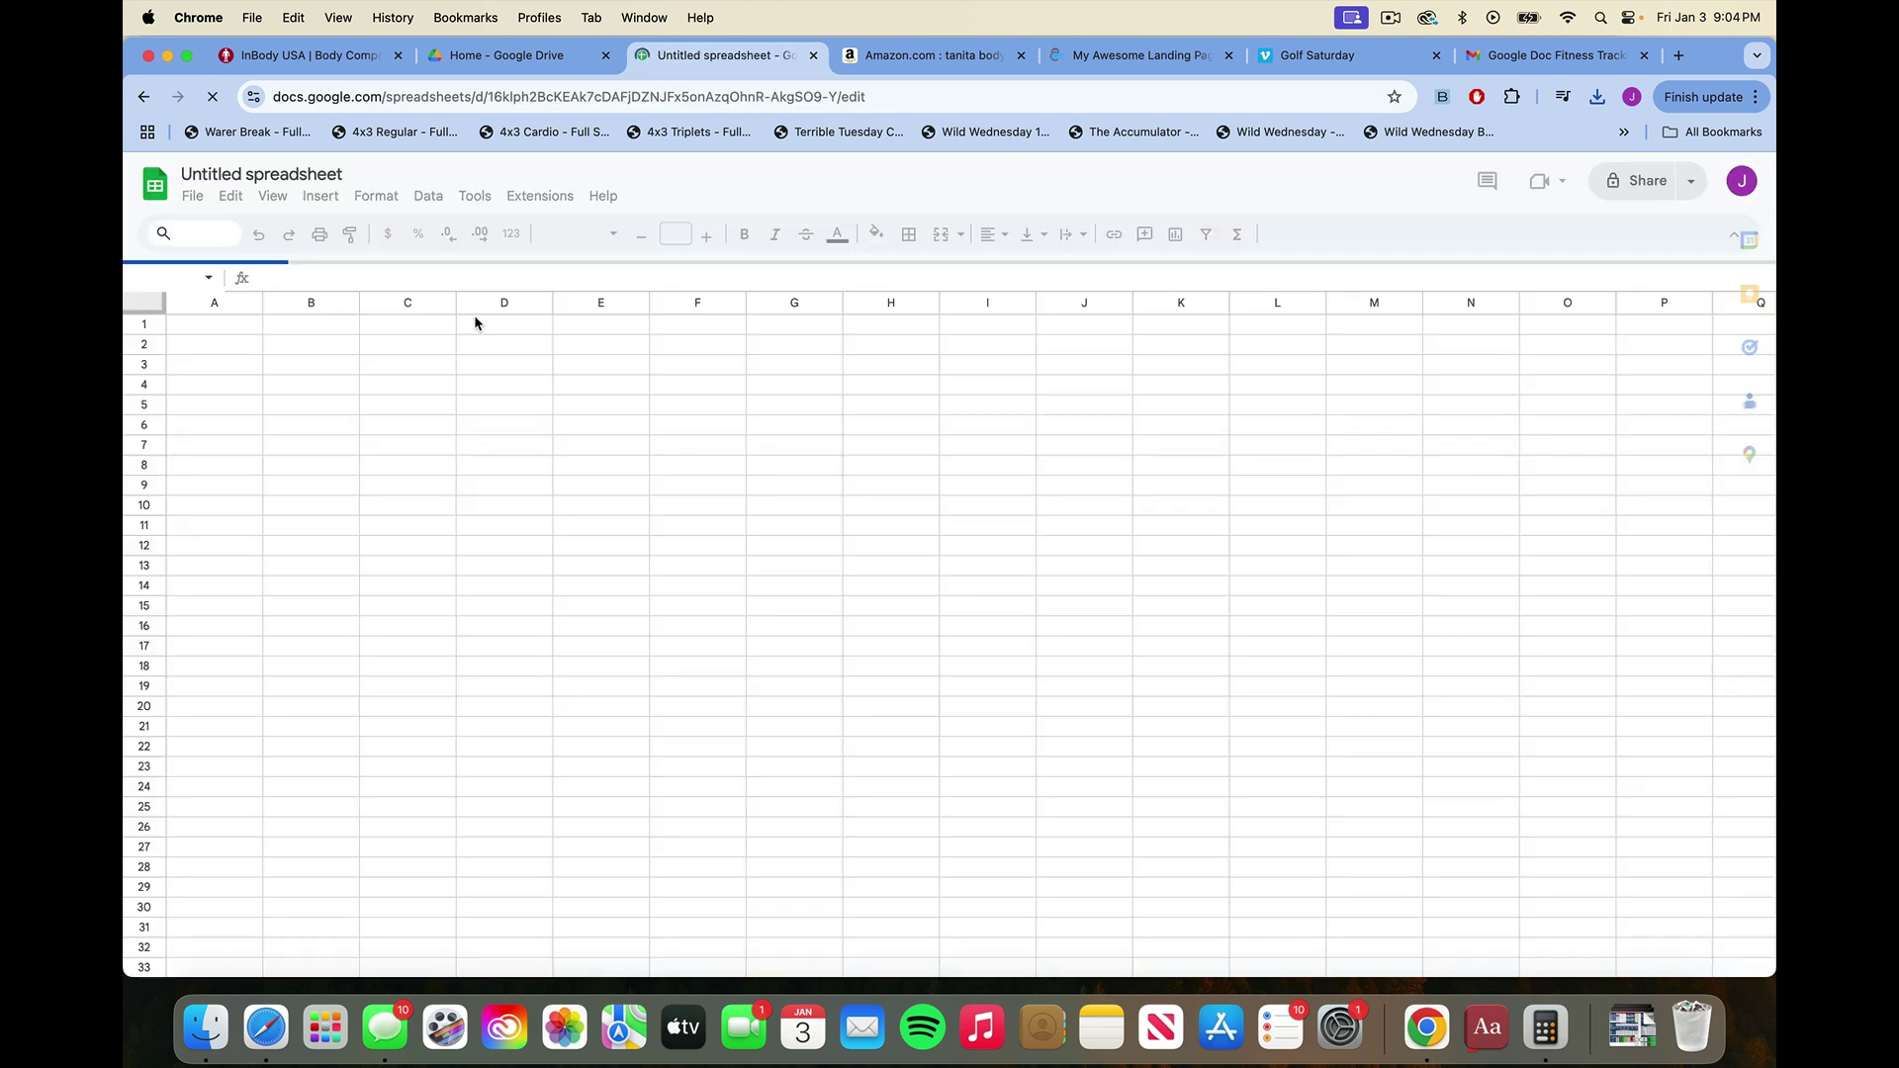
click(193, 196)
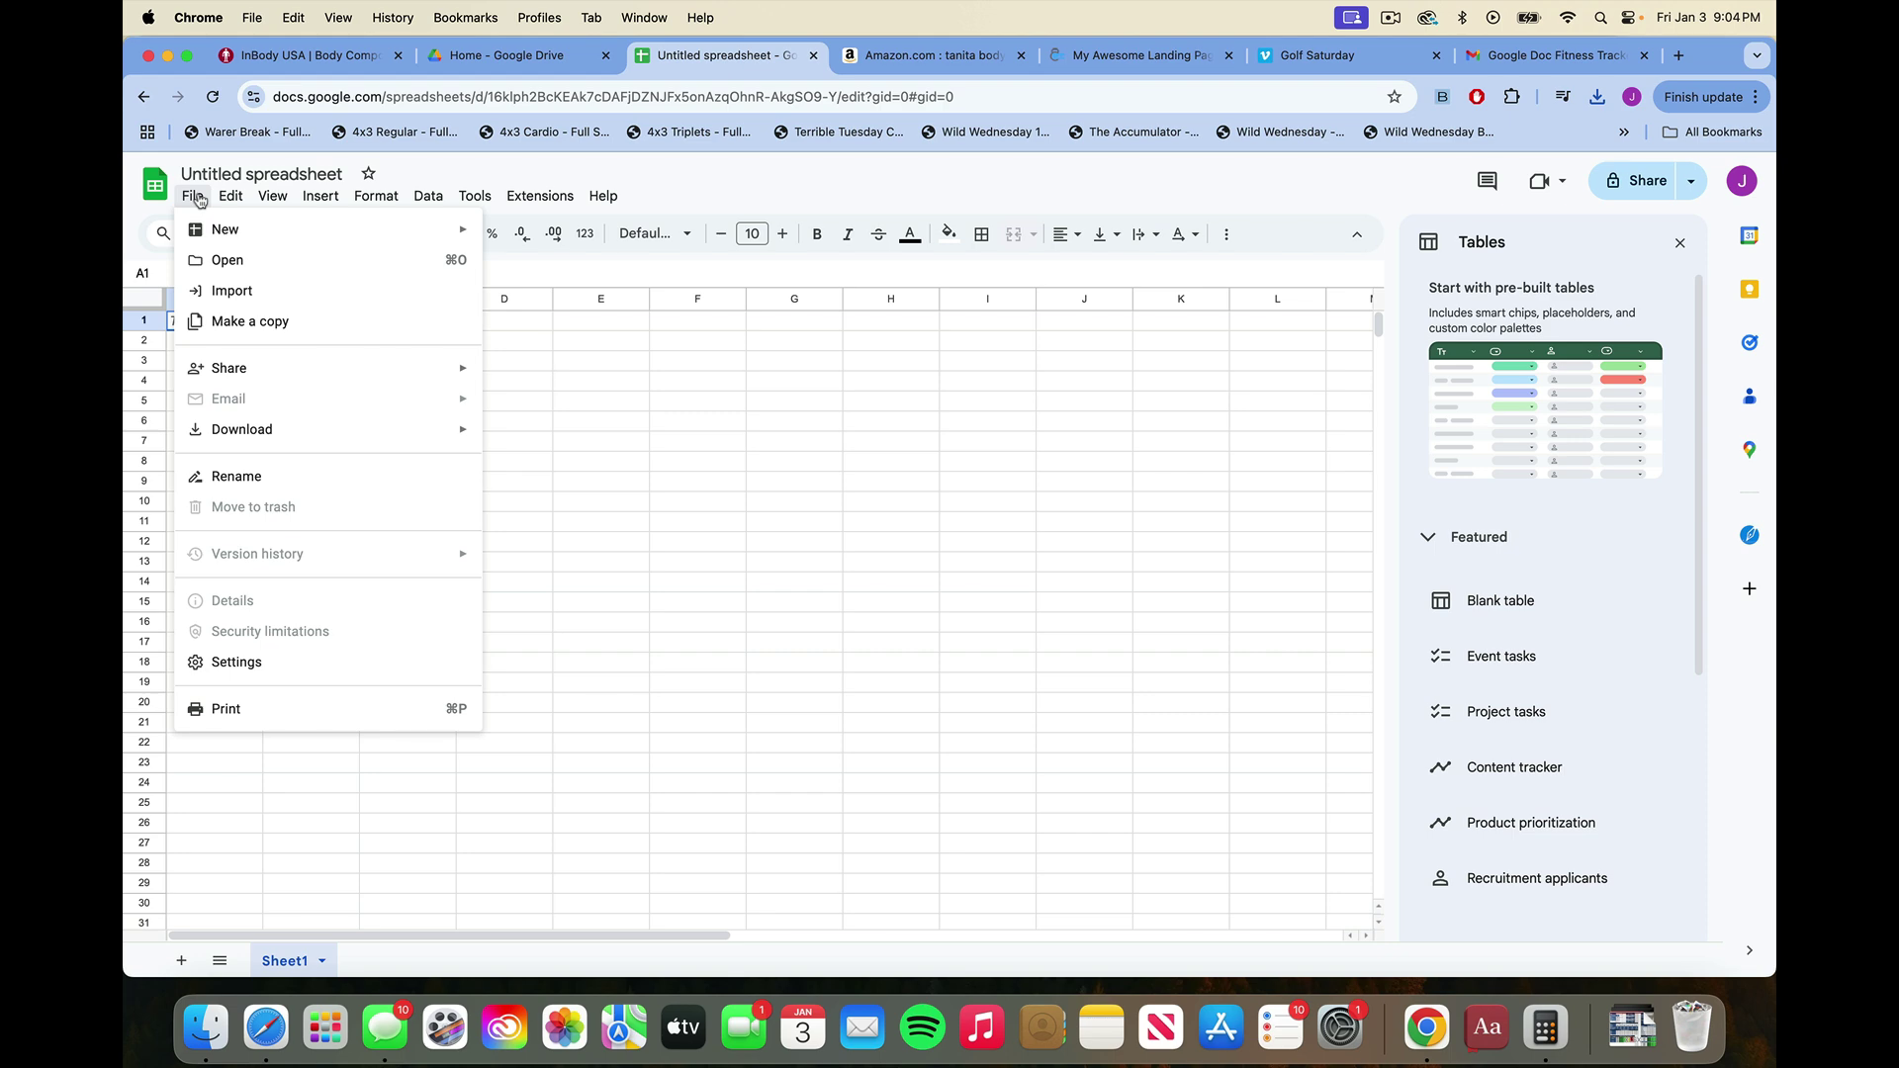
click(280, 290)
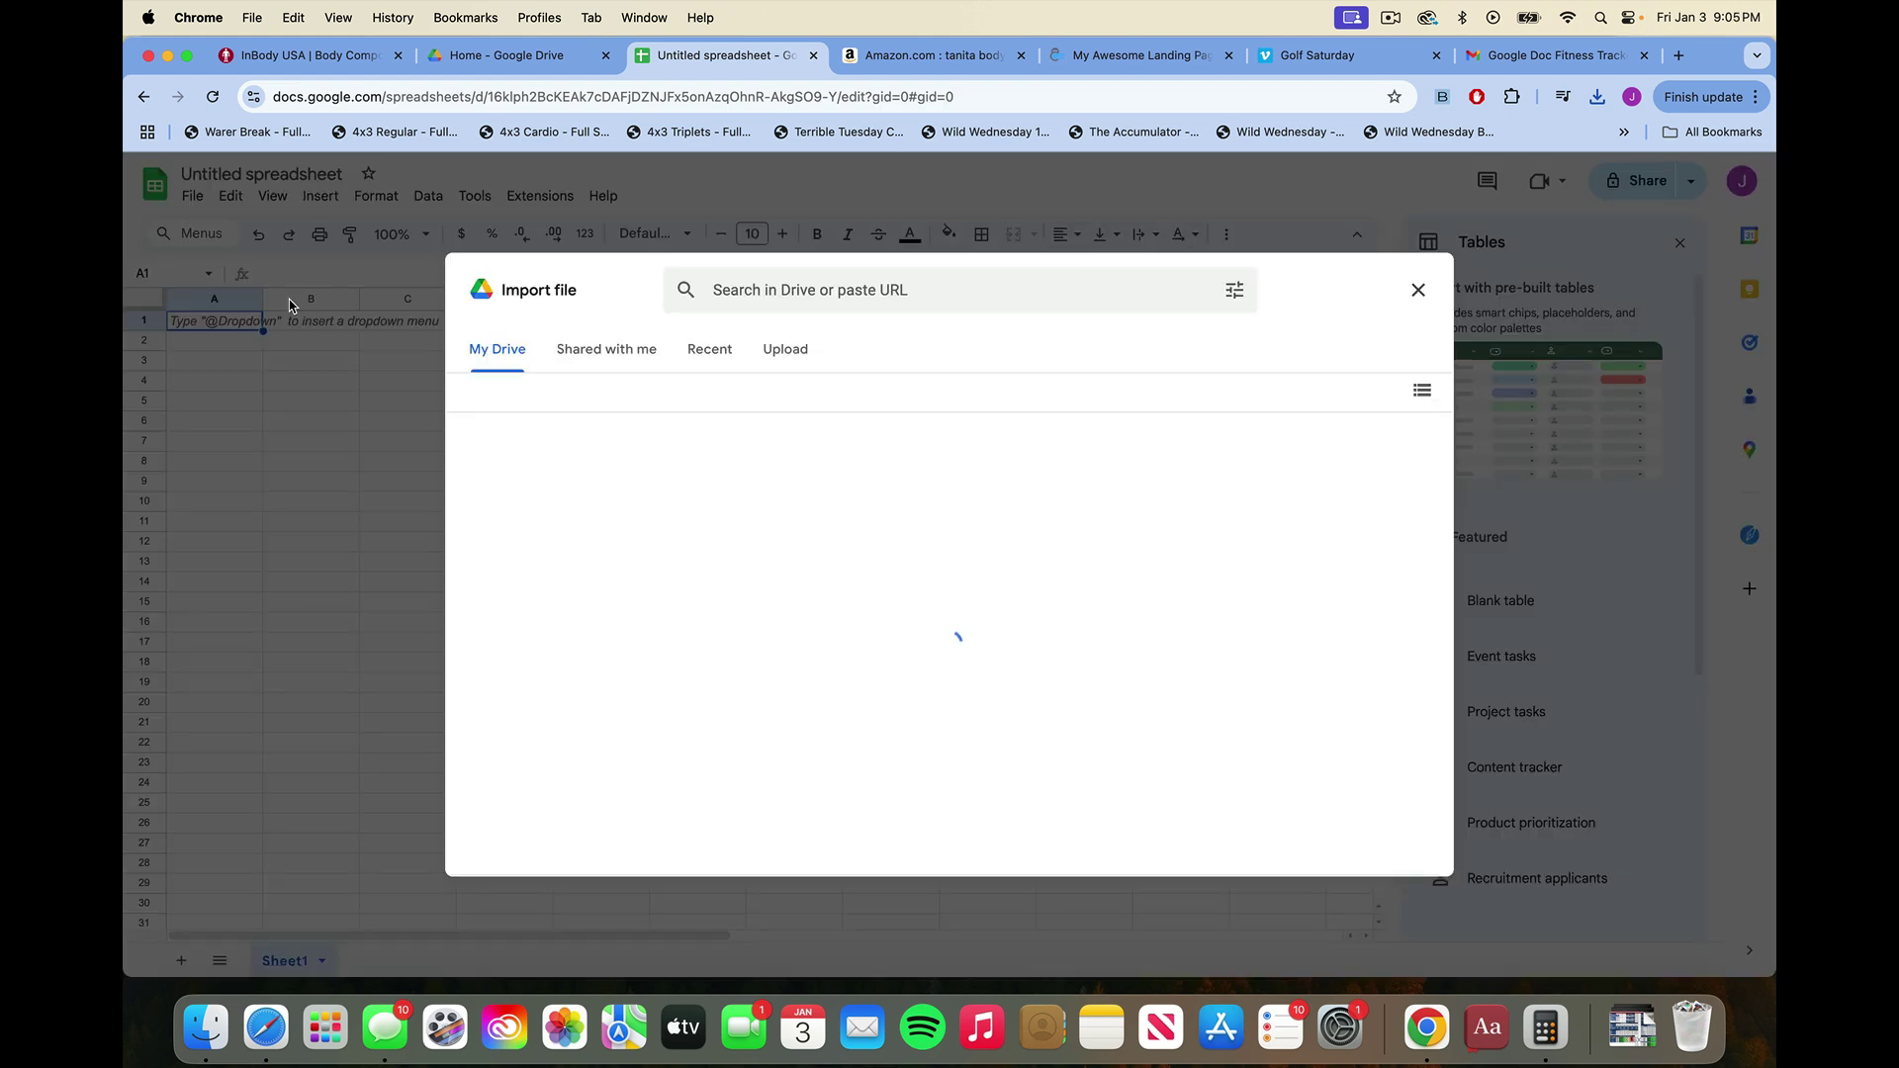
click(783, 350)
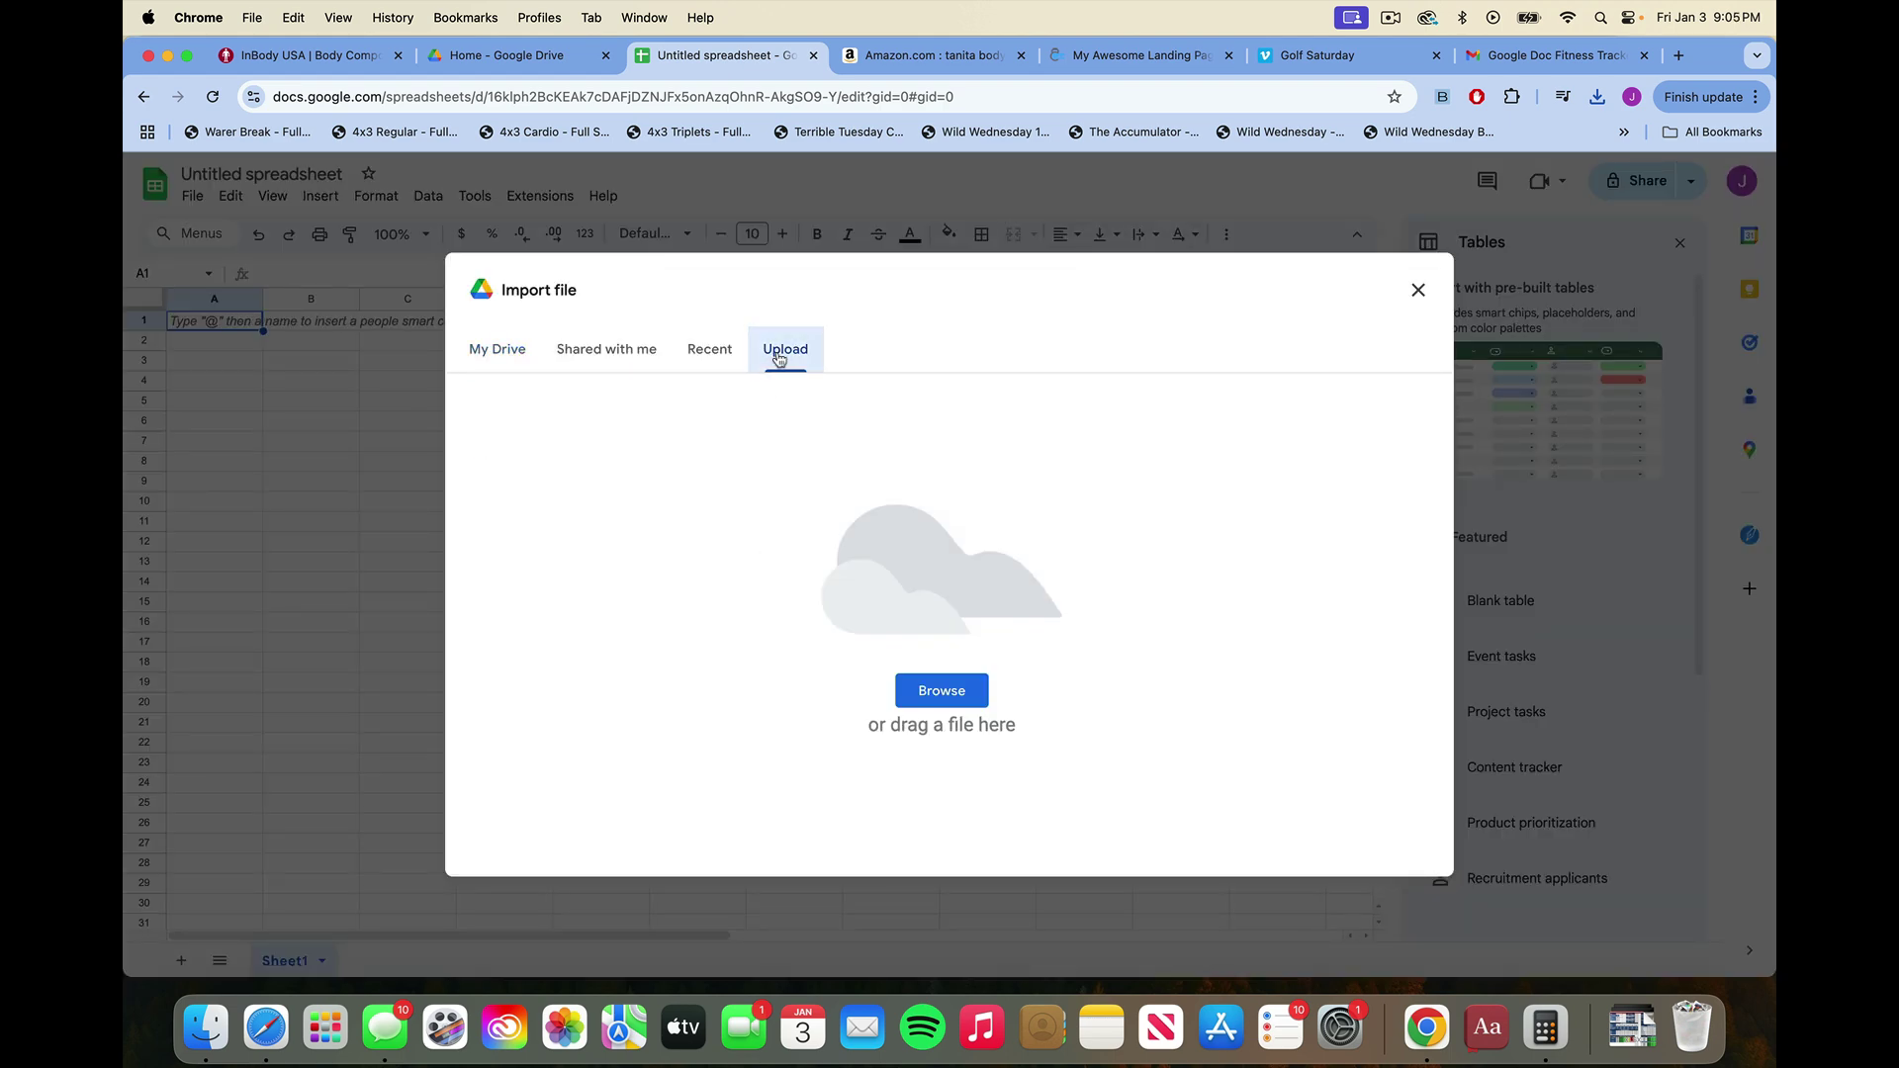
click(934, 704)
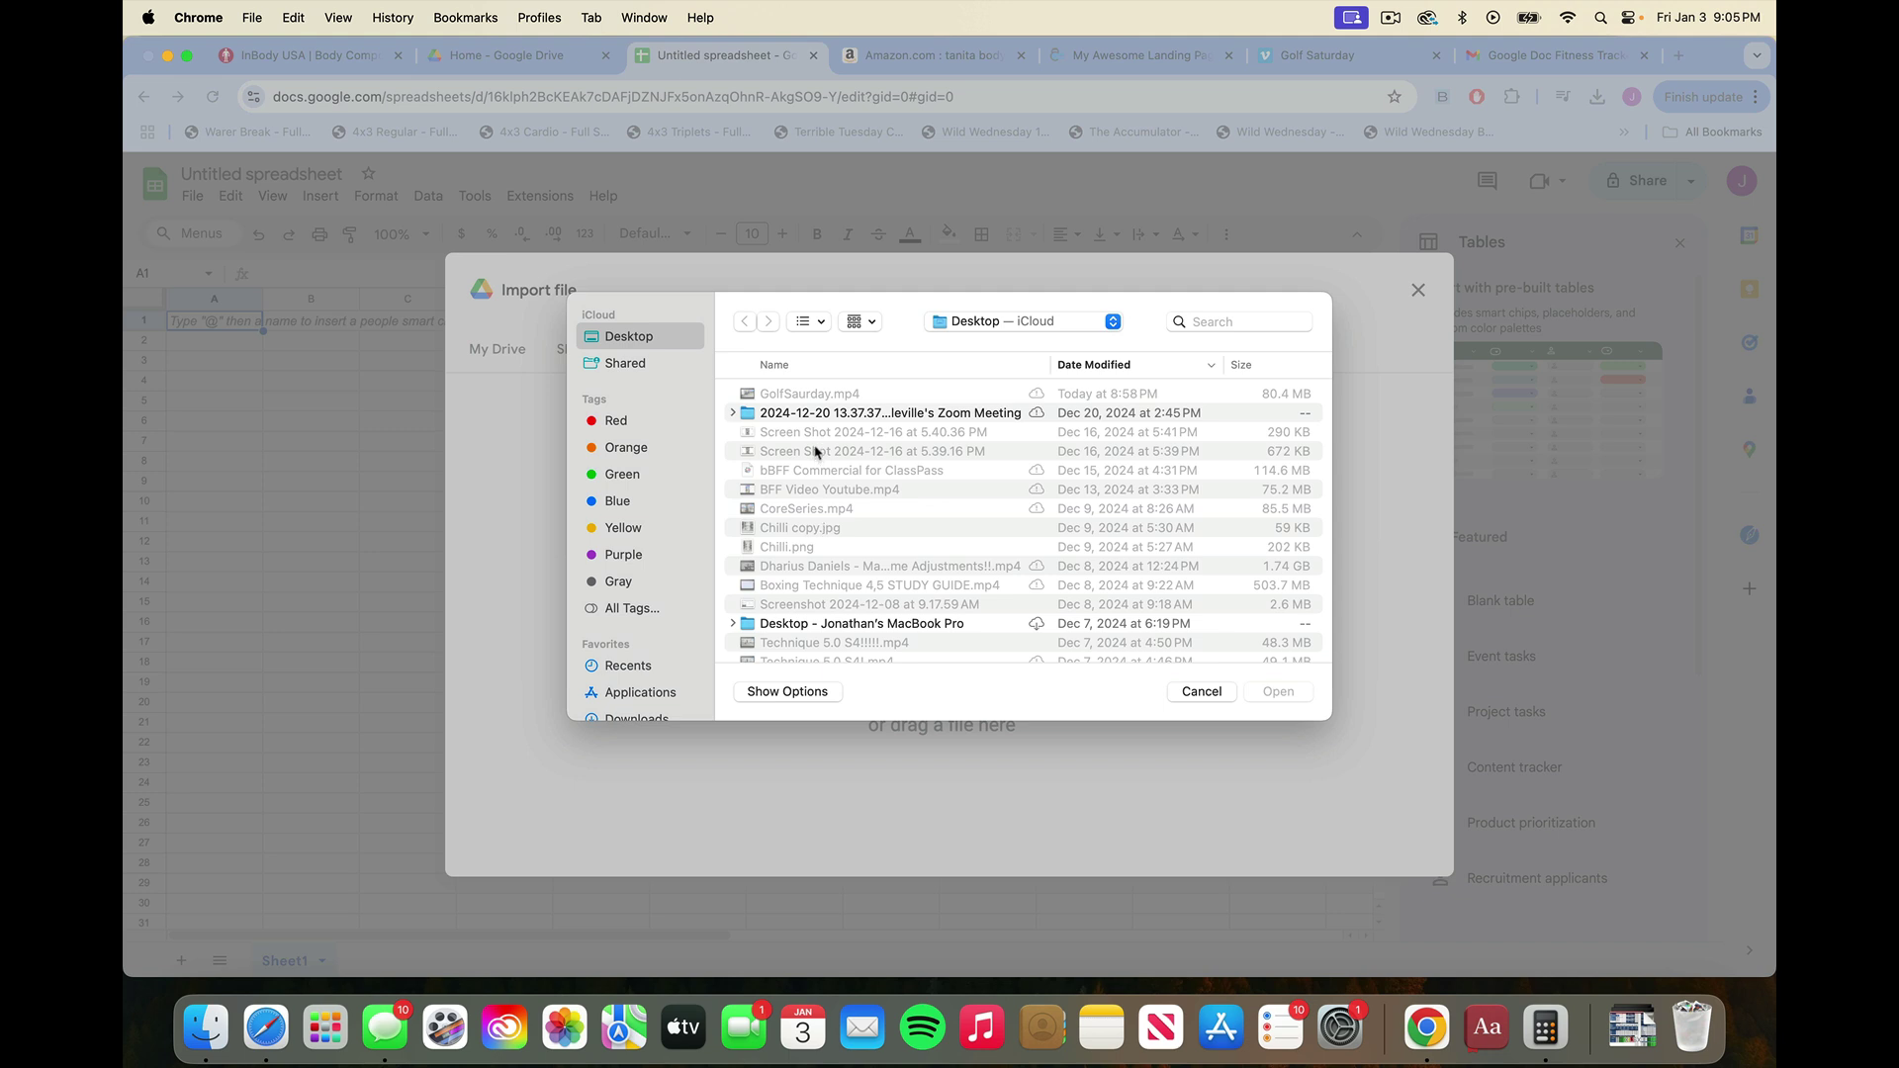
scroll(600, 549, down, 2)
click(623, 708)
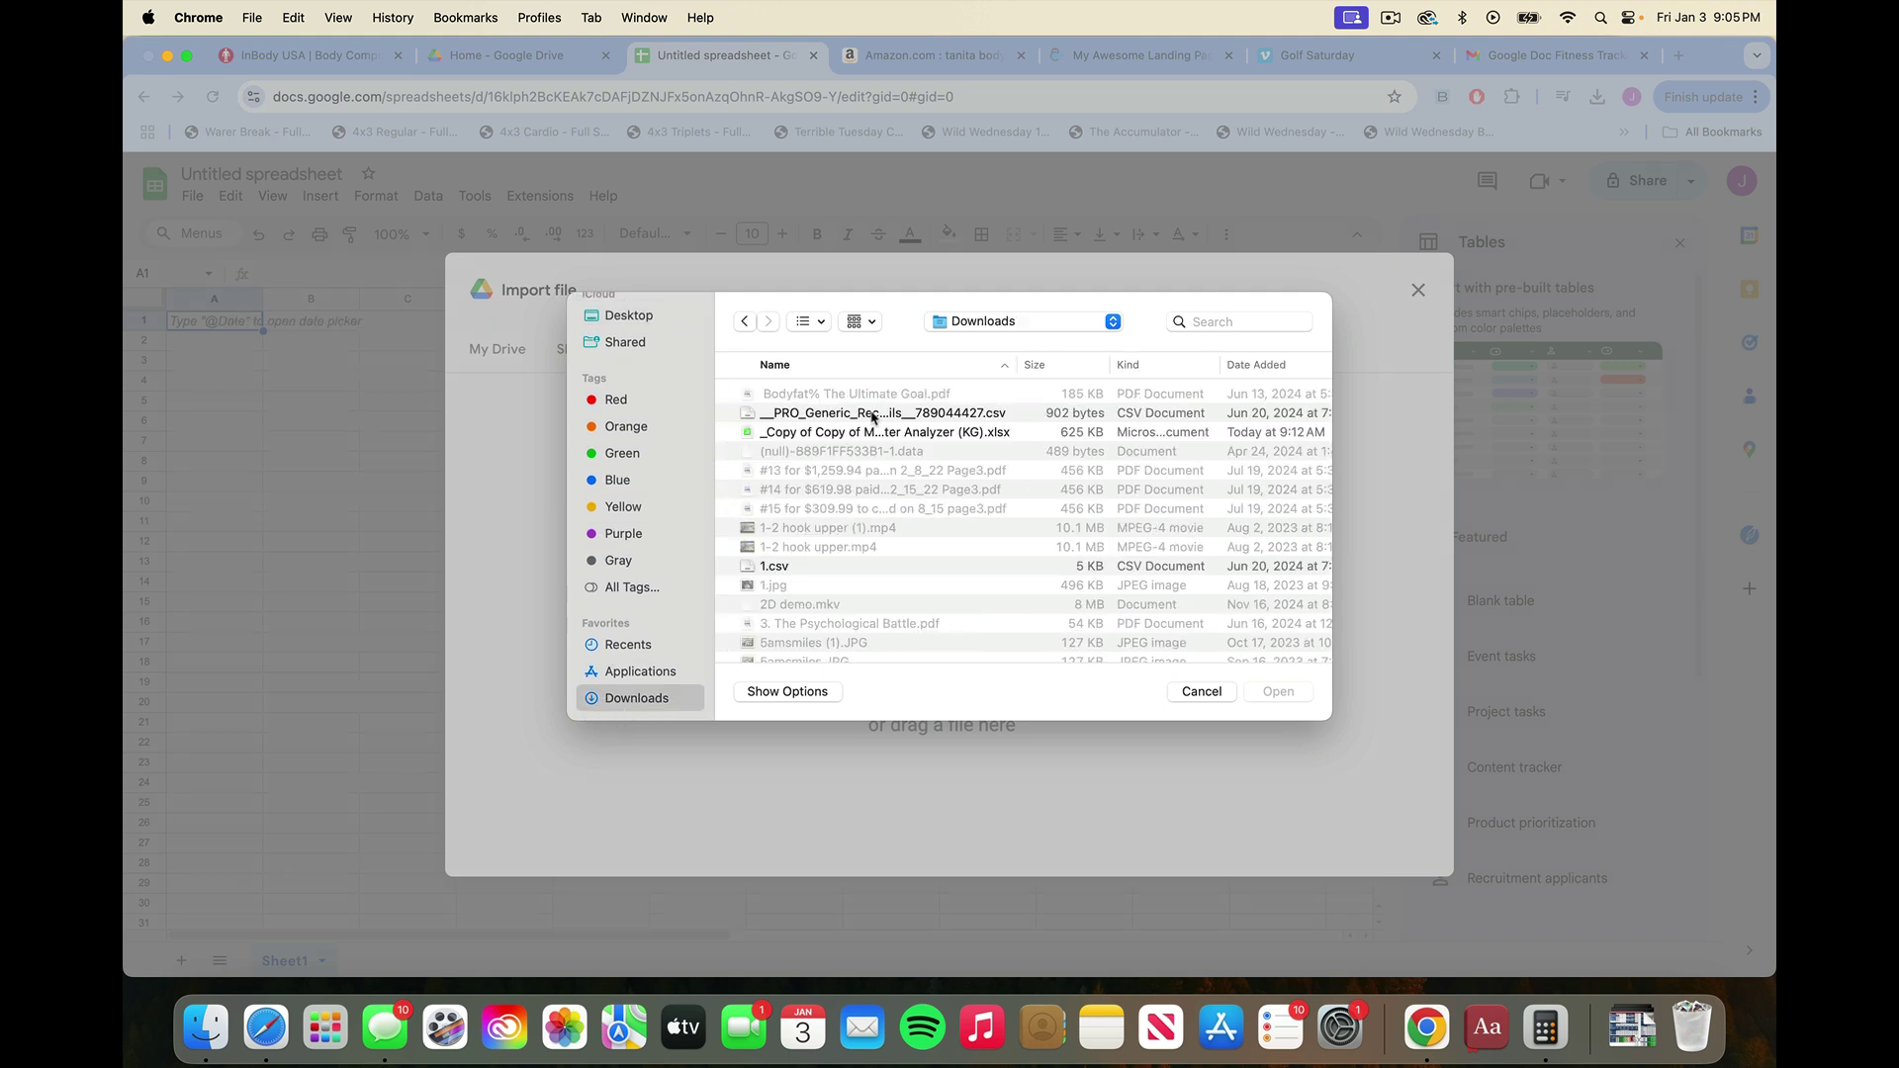
click(1286, 365)
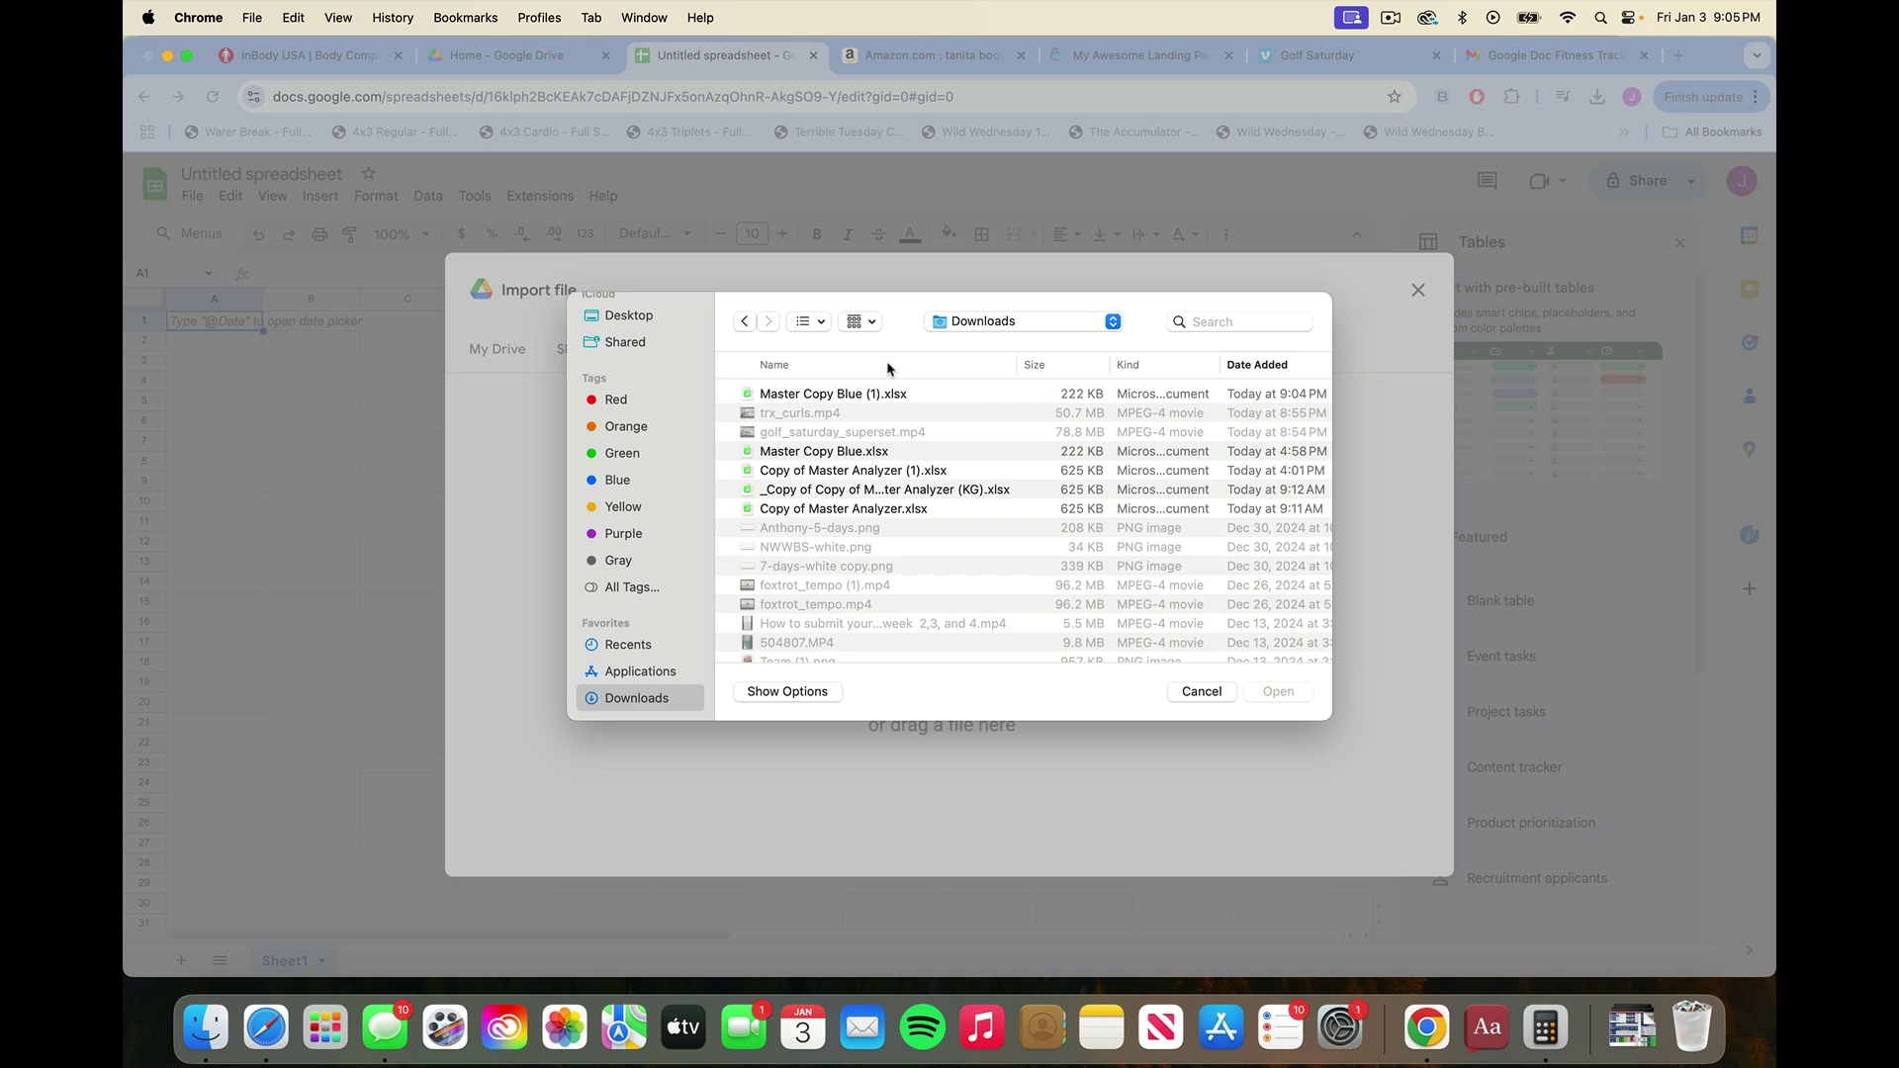
double_click(869, 394)
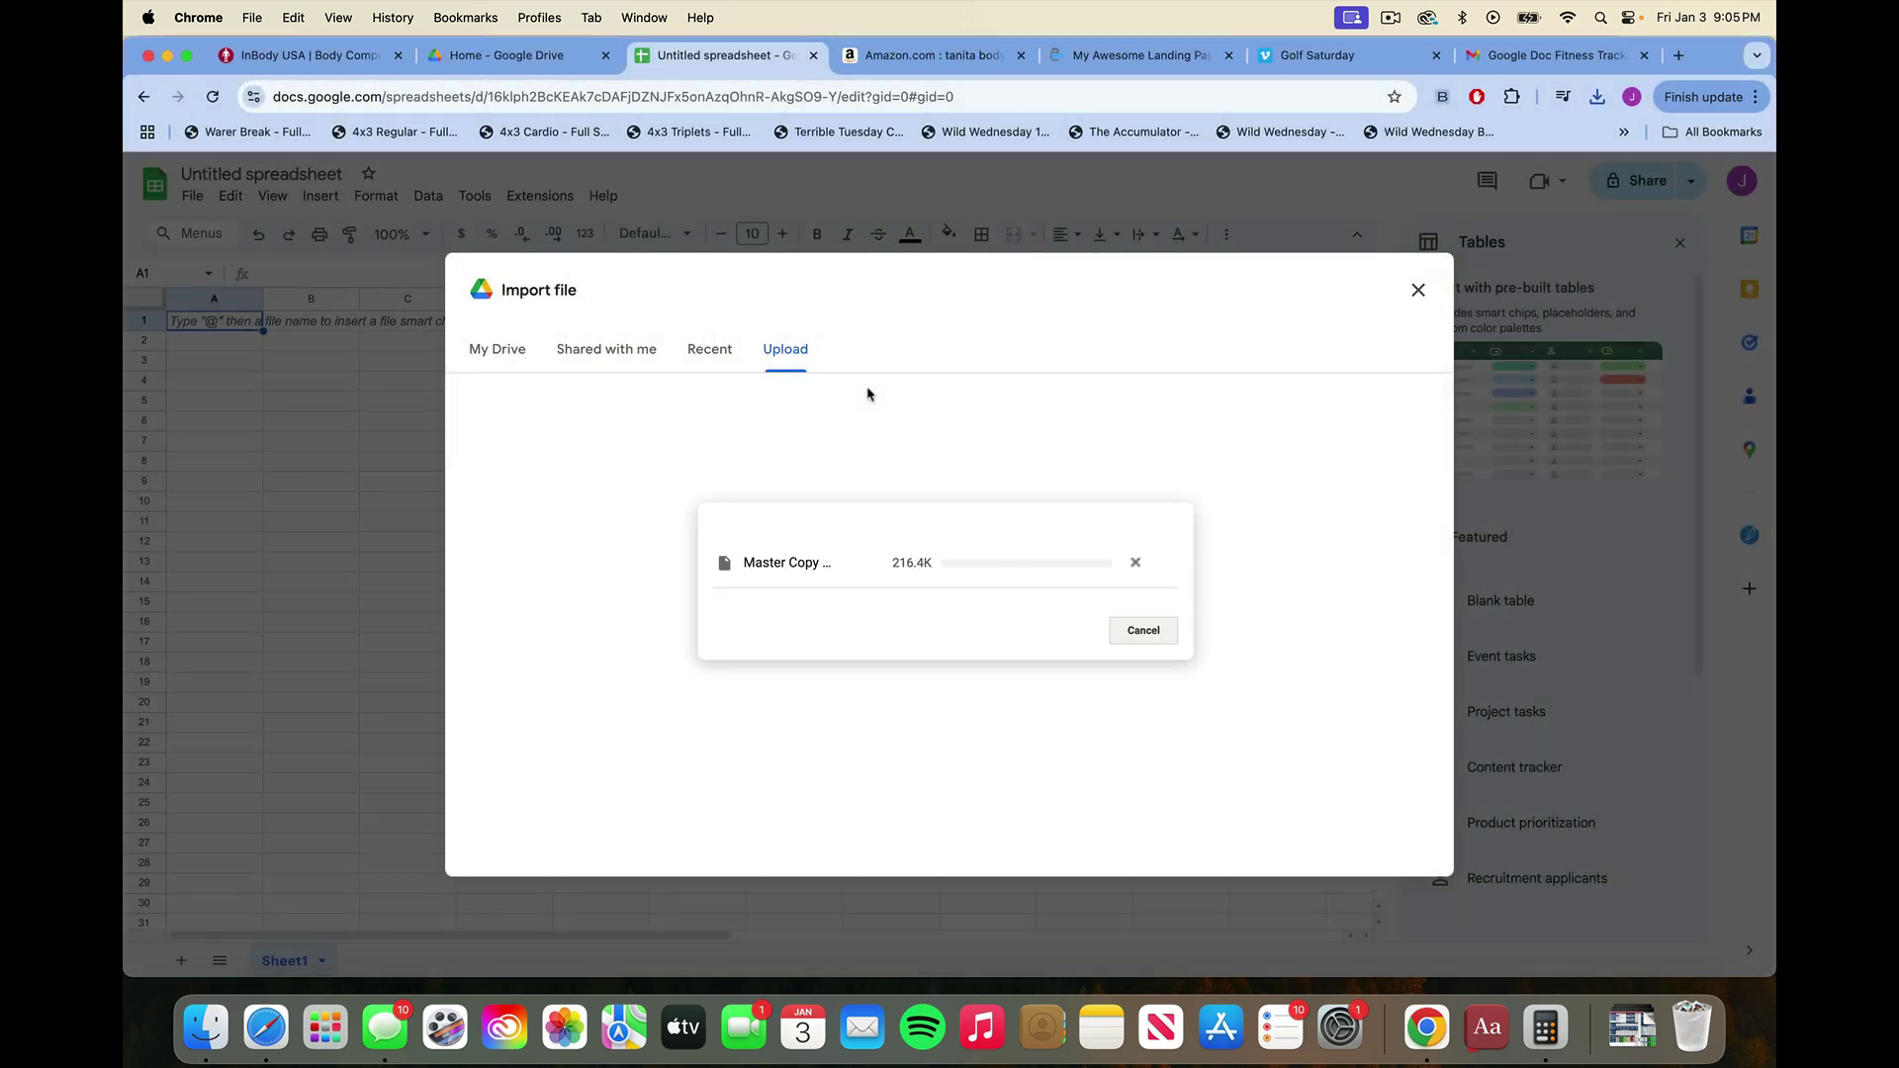
click(966, 662)
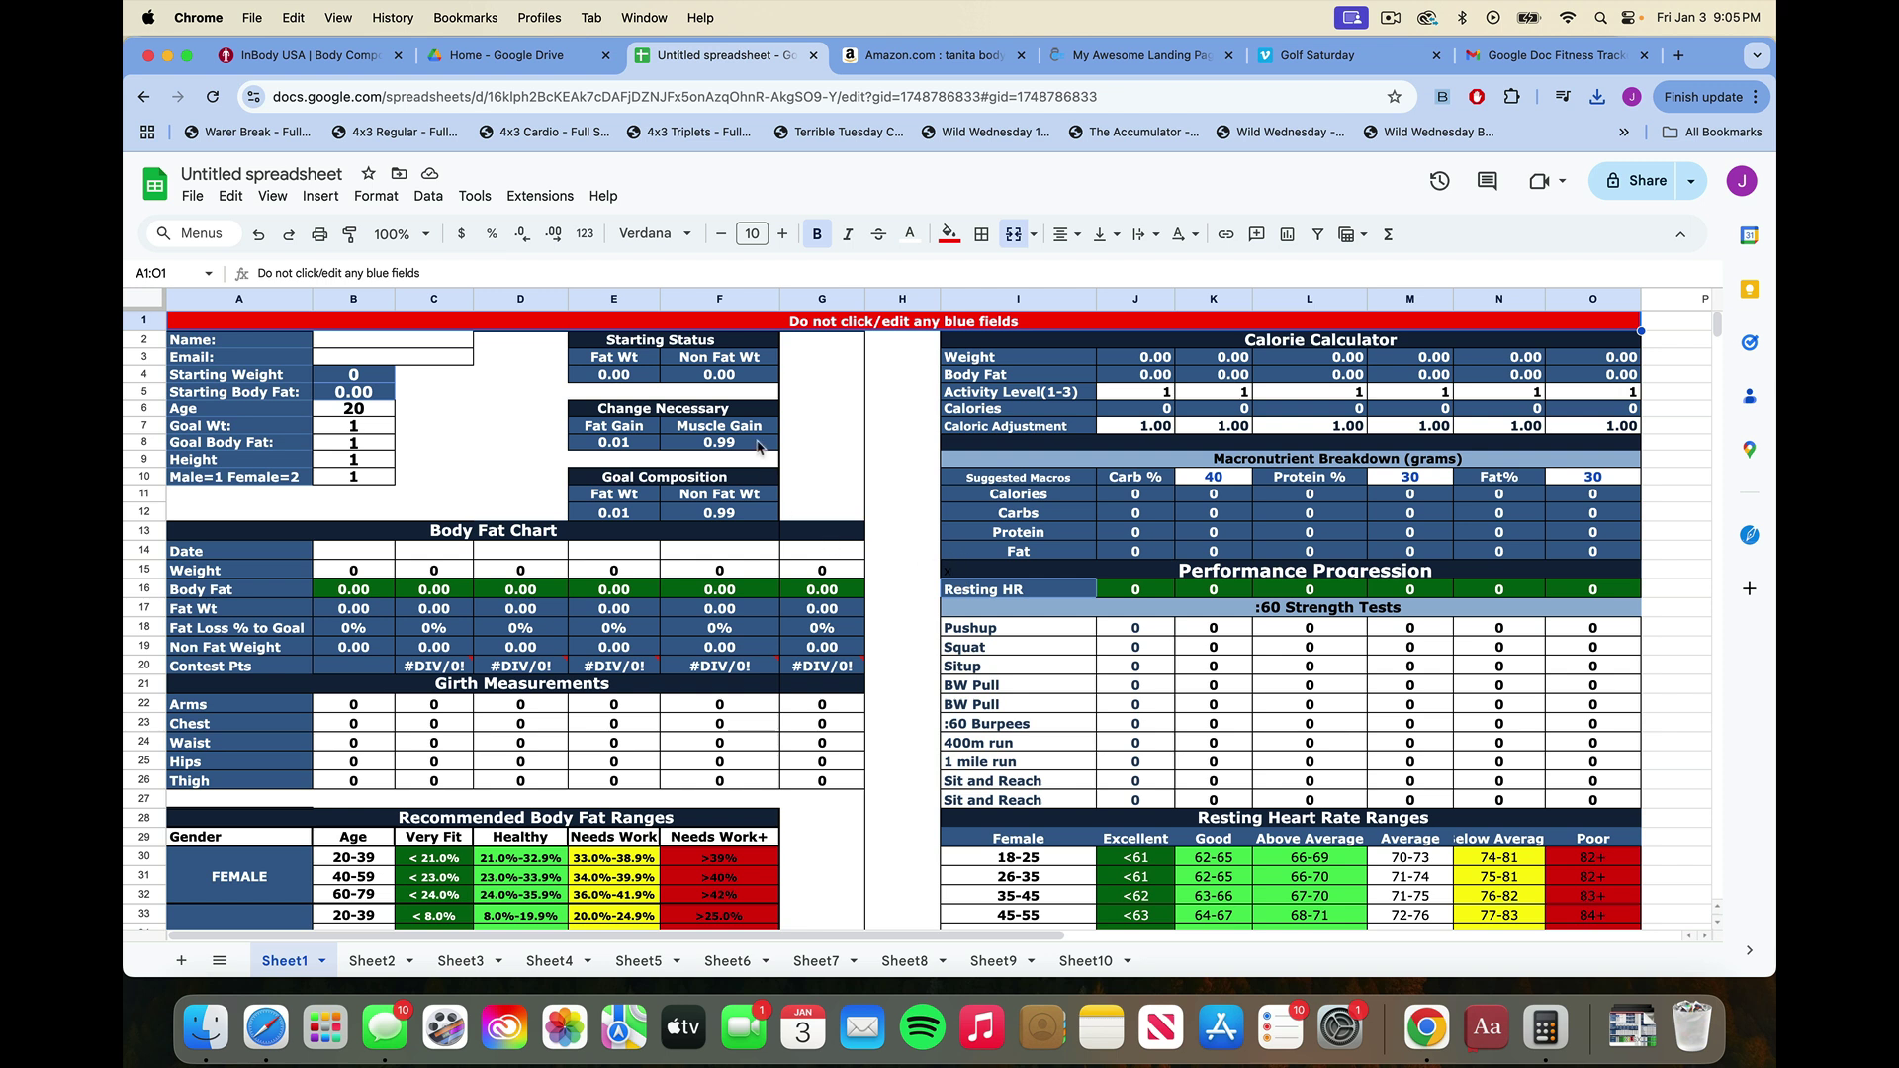
Inspect the Fat Gain formula and the Name entry cell B2:C2.
click(608, 448)
click(420, 414)
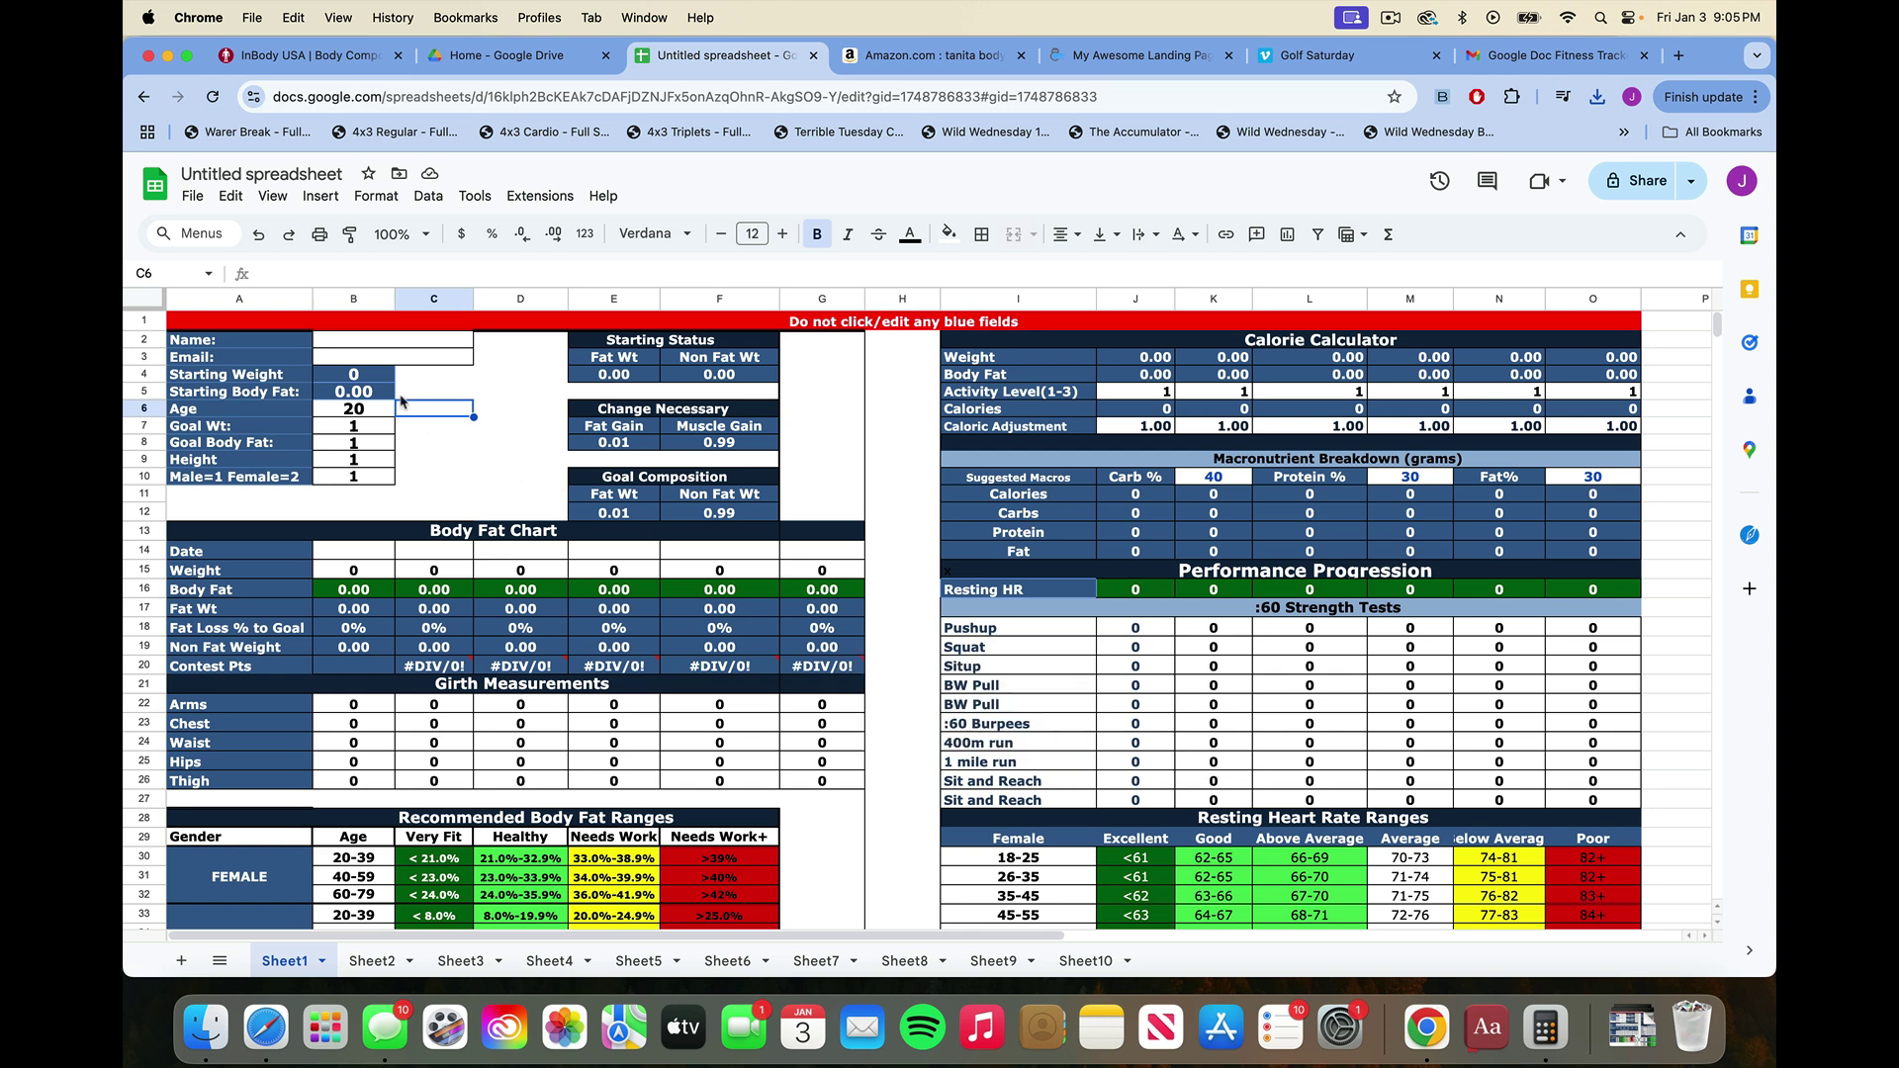
click(396, 345)
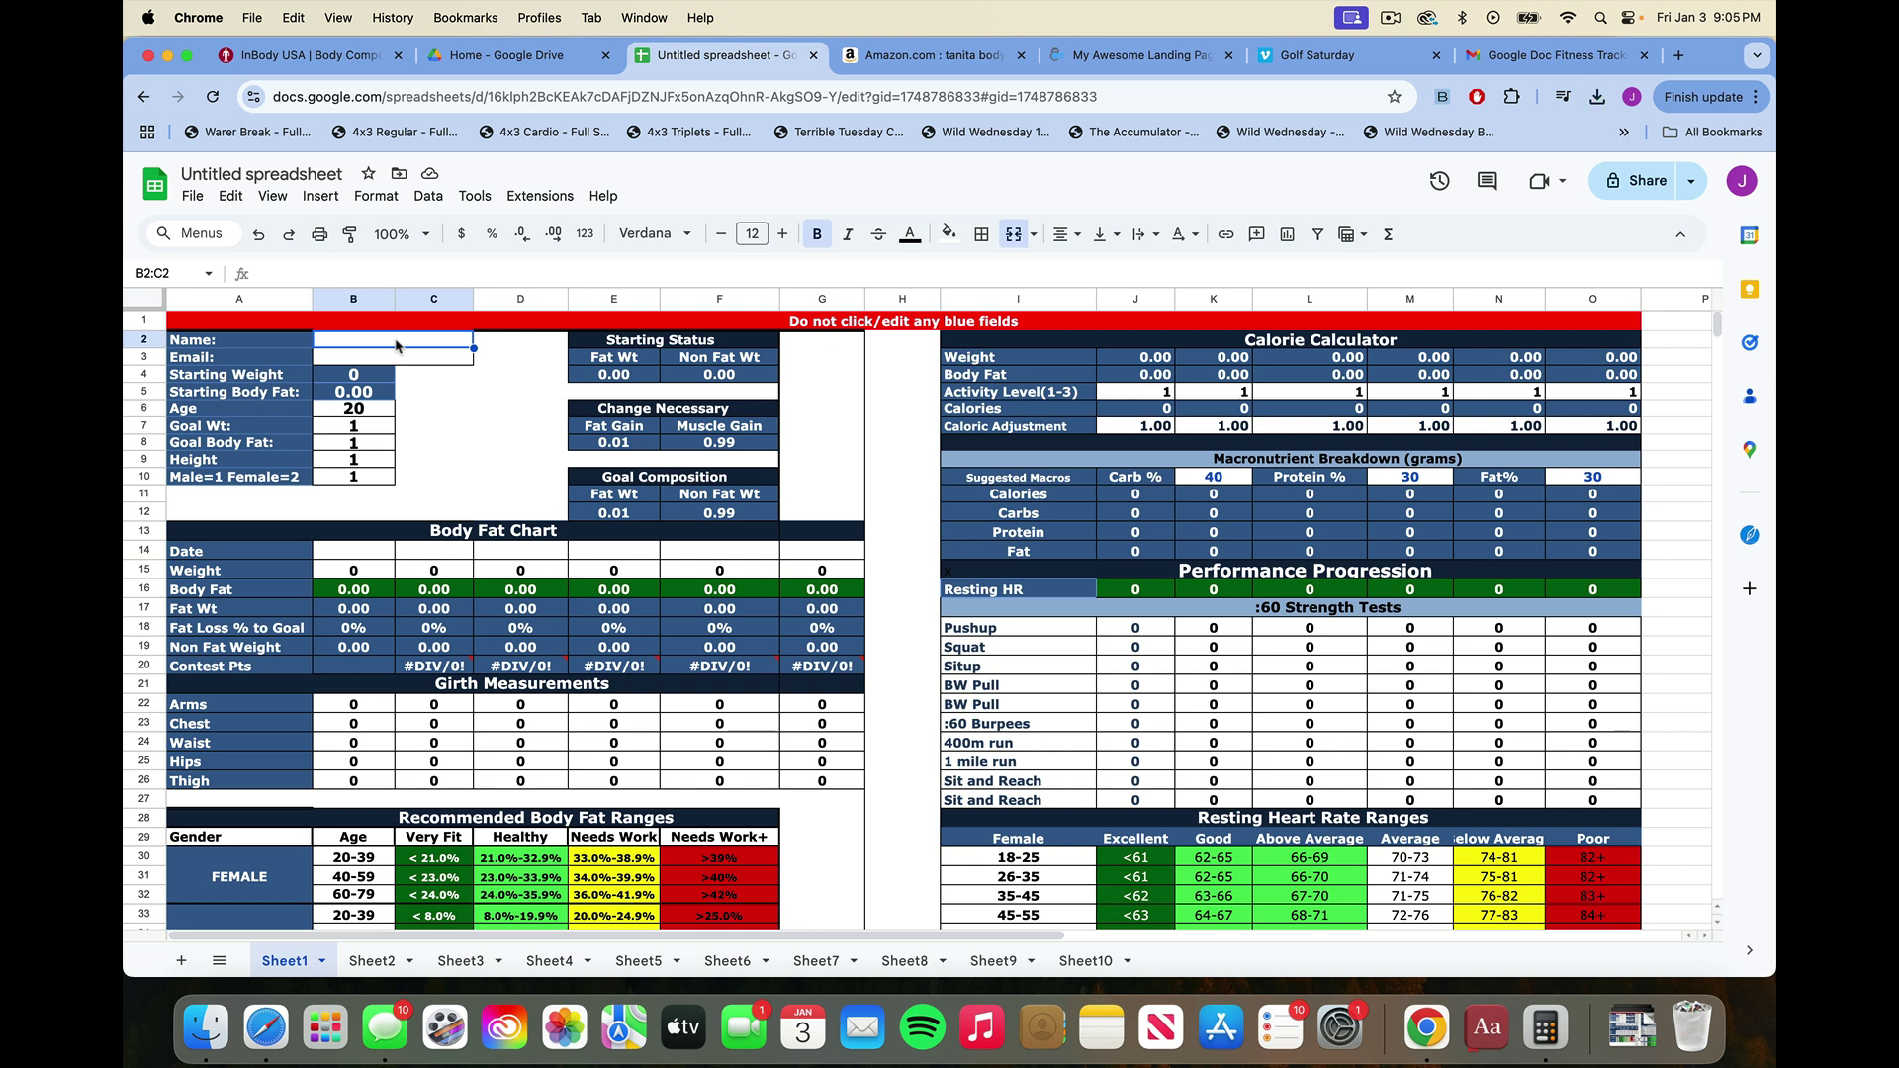
Rename the spreadsheet to 'MASTER COPY'.
click(247, 174)
text(MASTER)
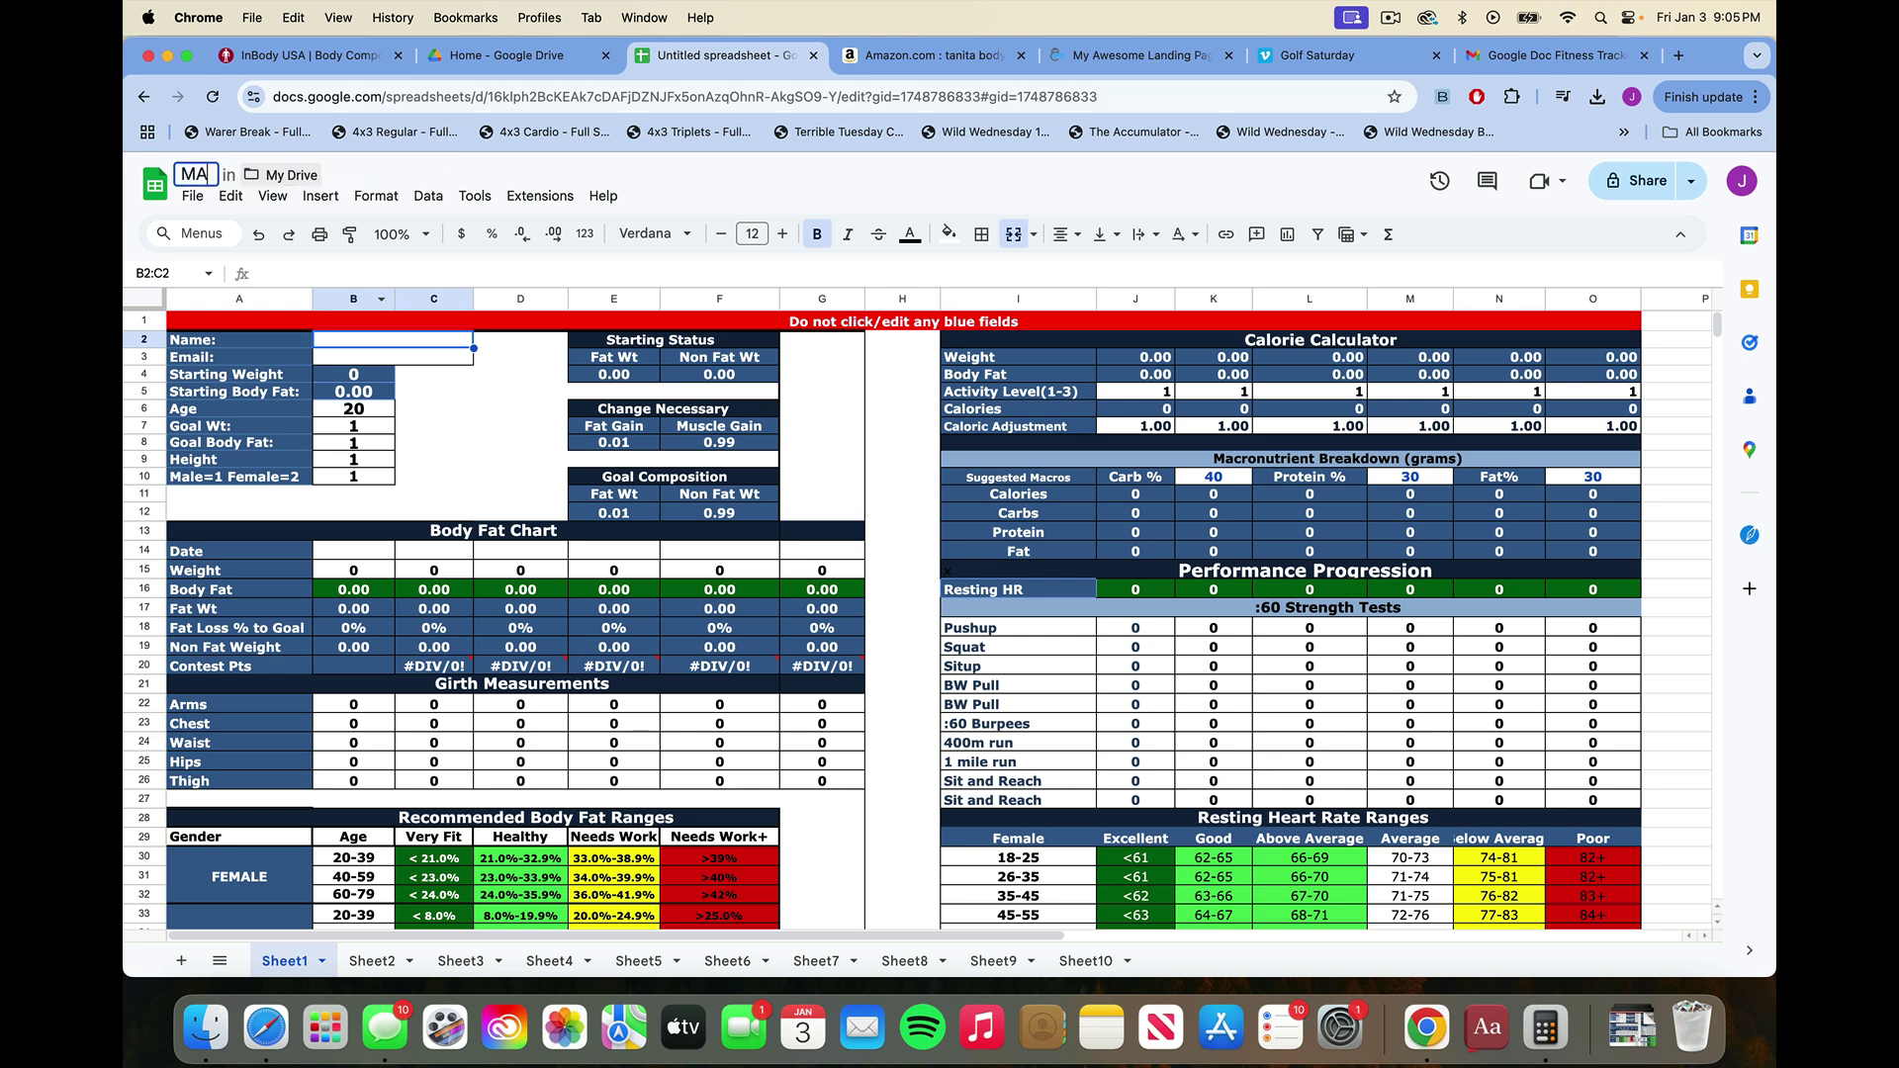
text(OPY)
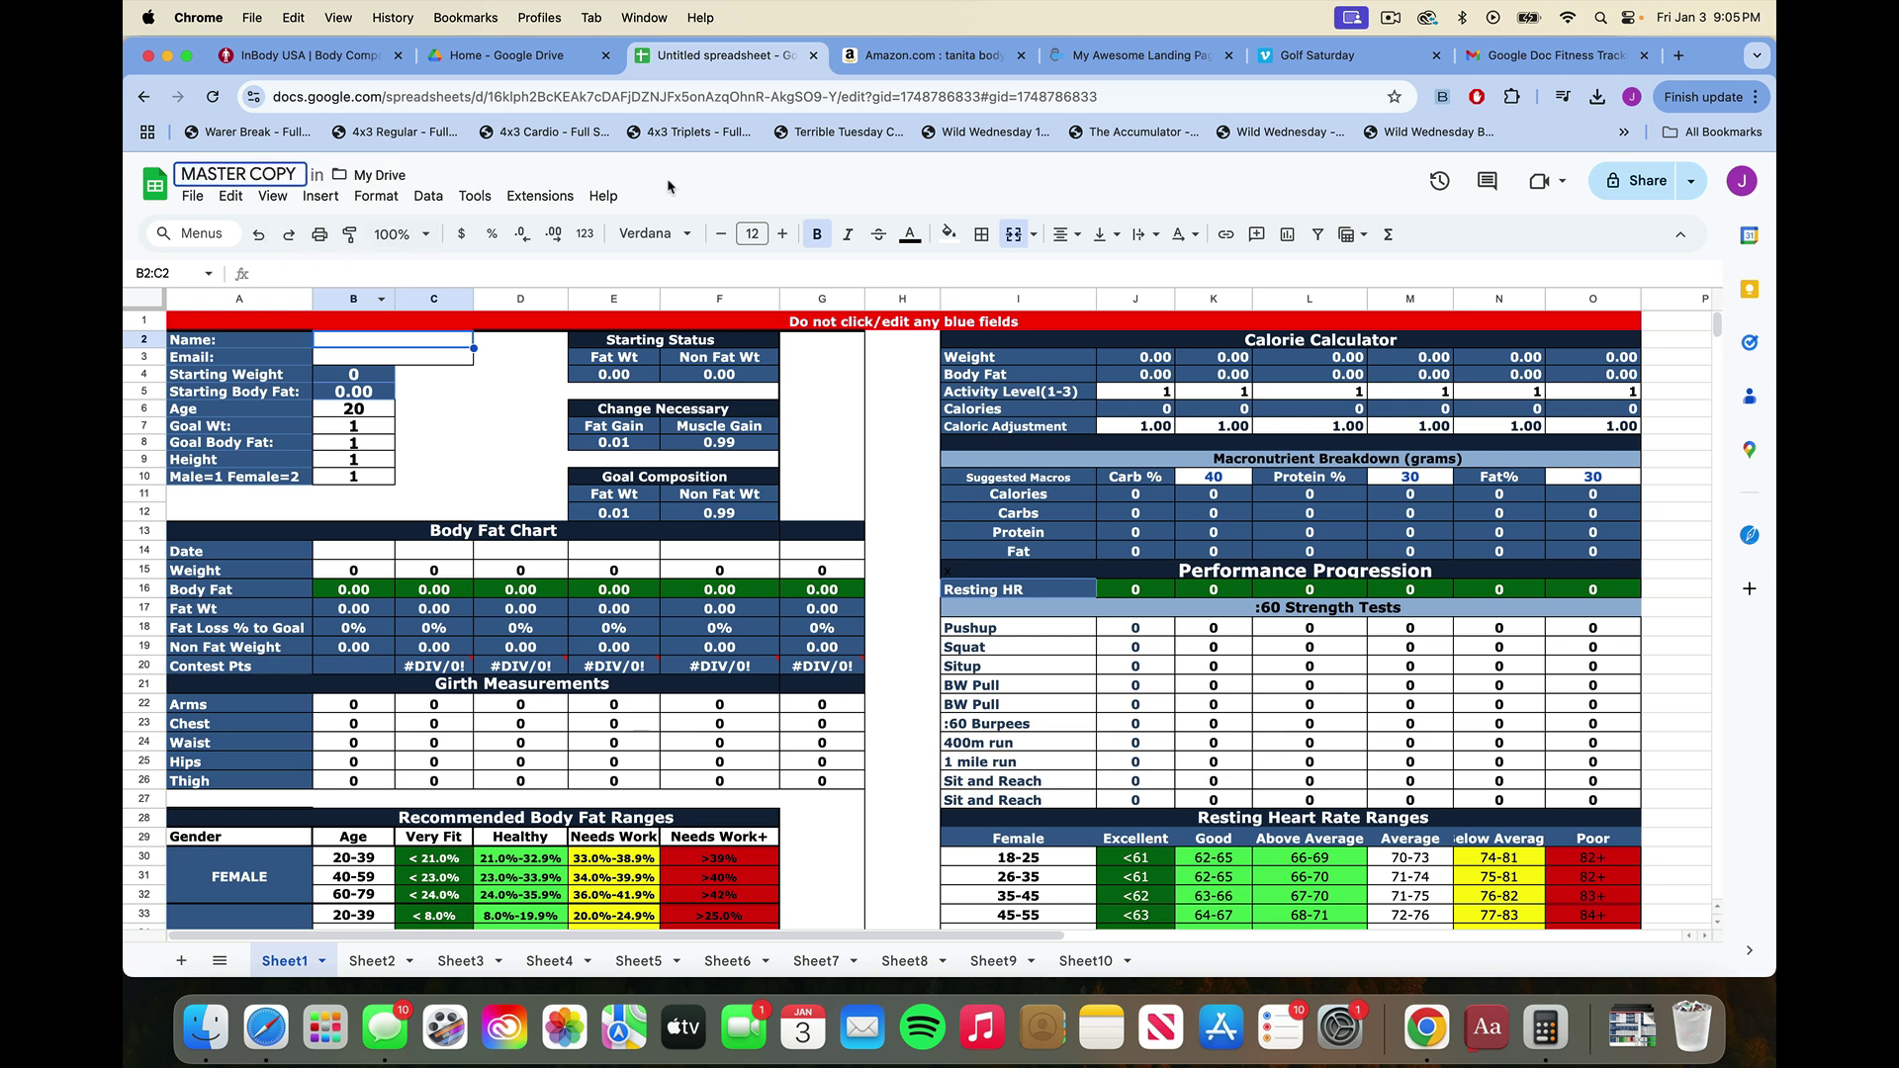
key(Return)
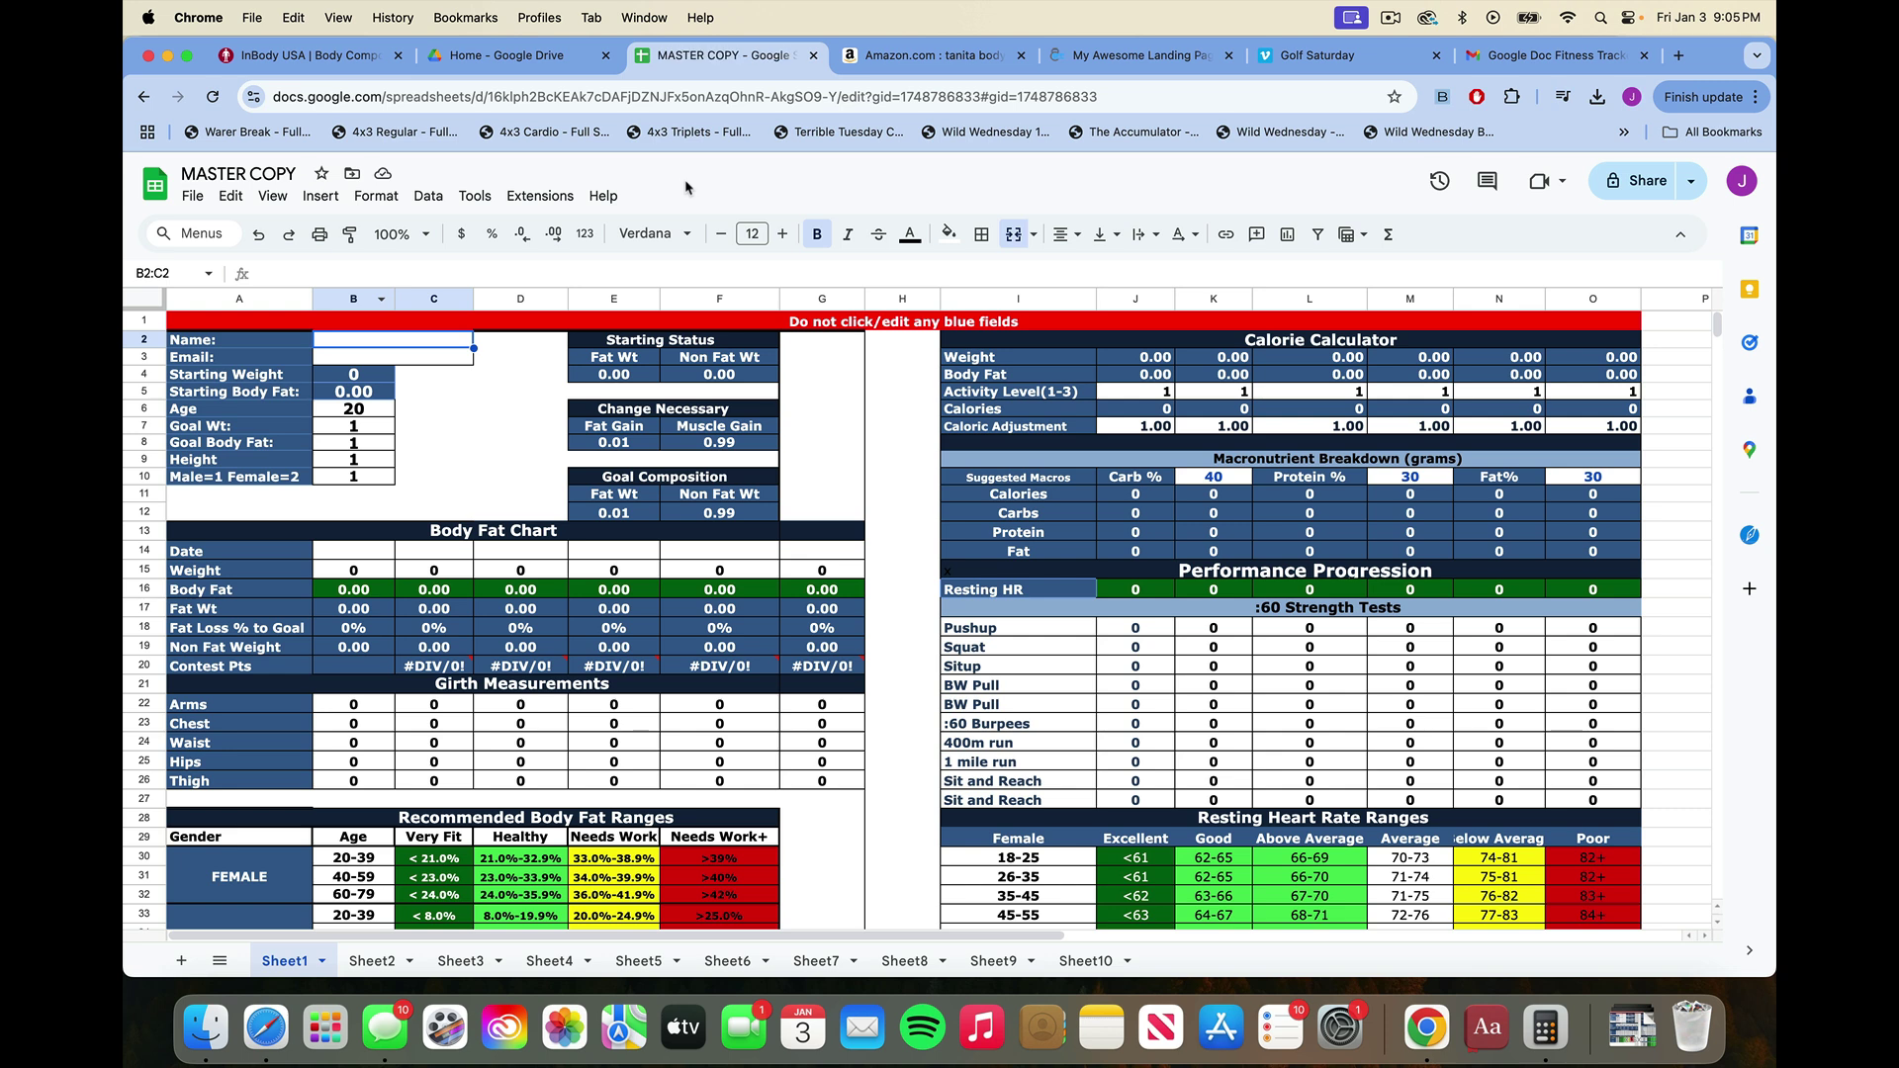
Make a copy of MASTER COPY named with the new client's full name.
click(194, 196)
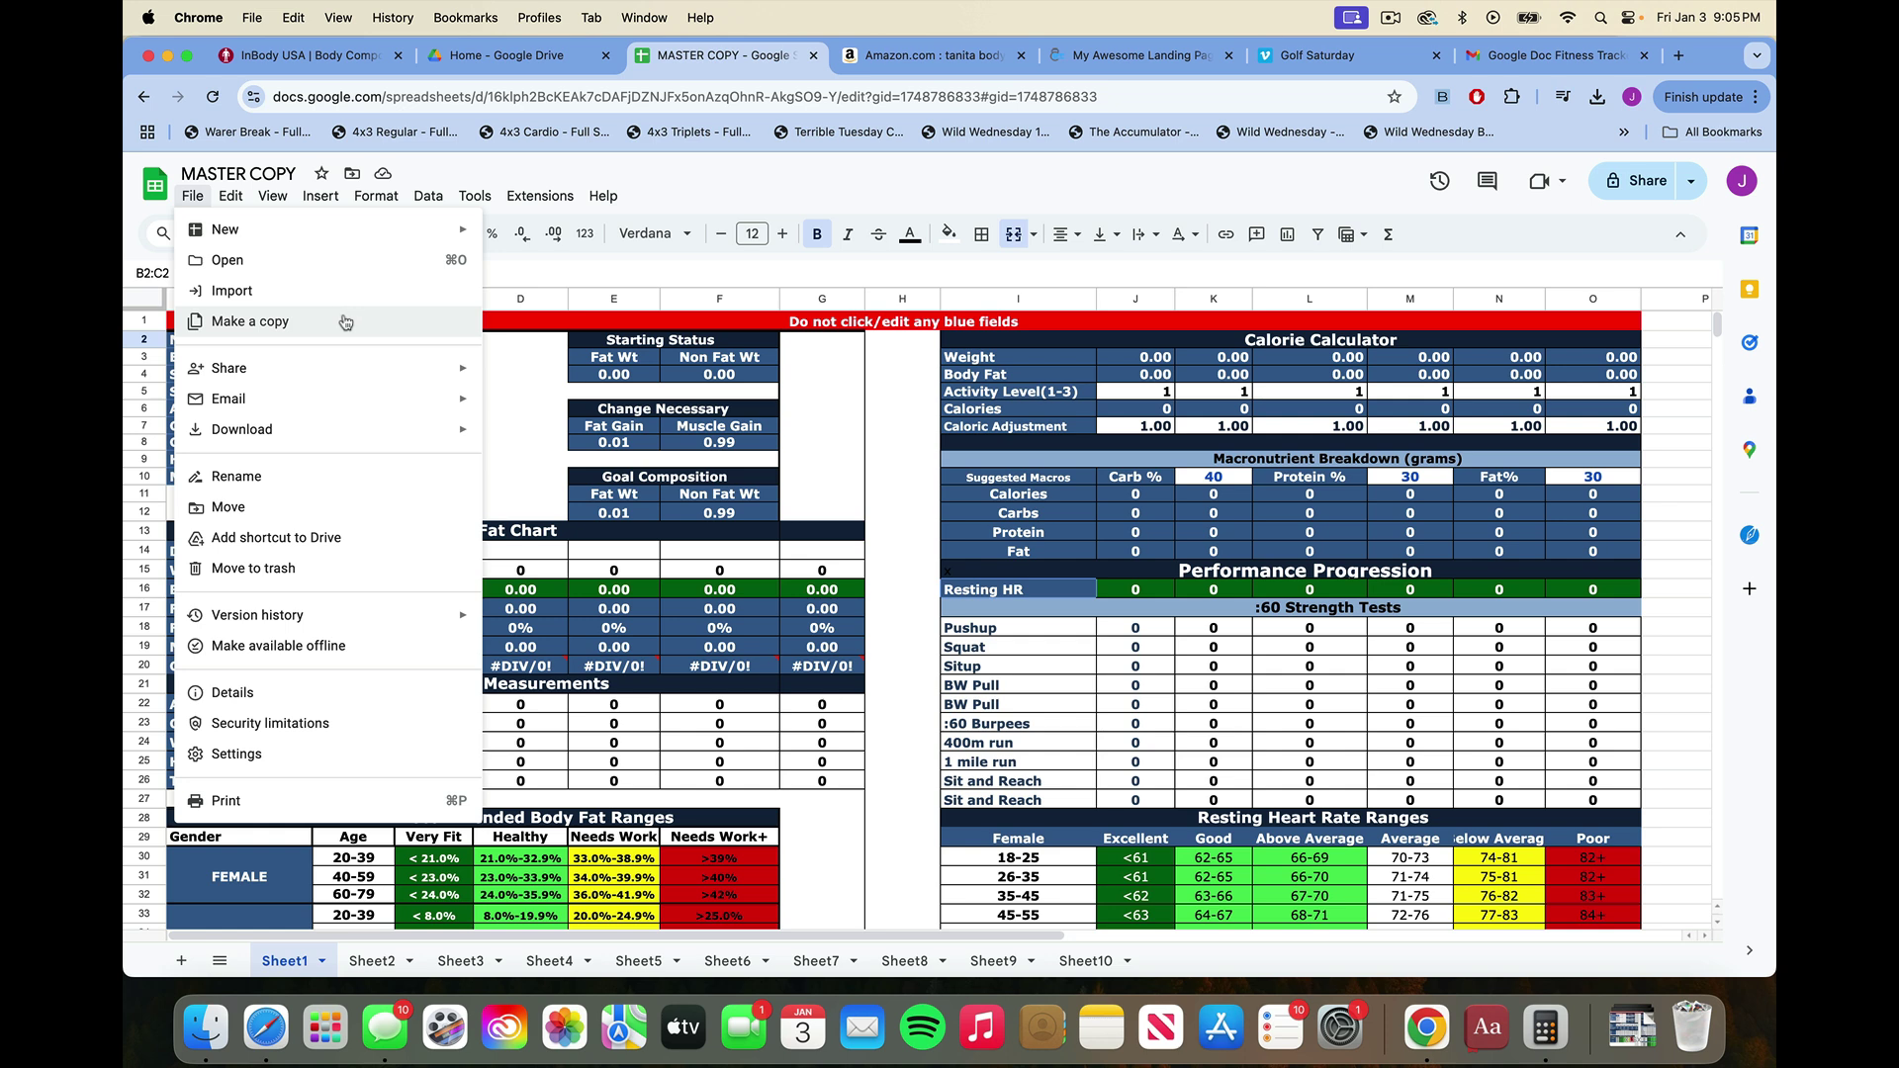
click(345, 322)
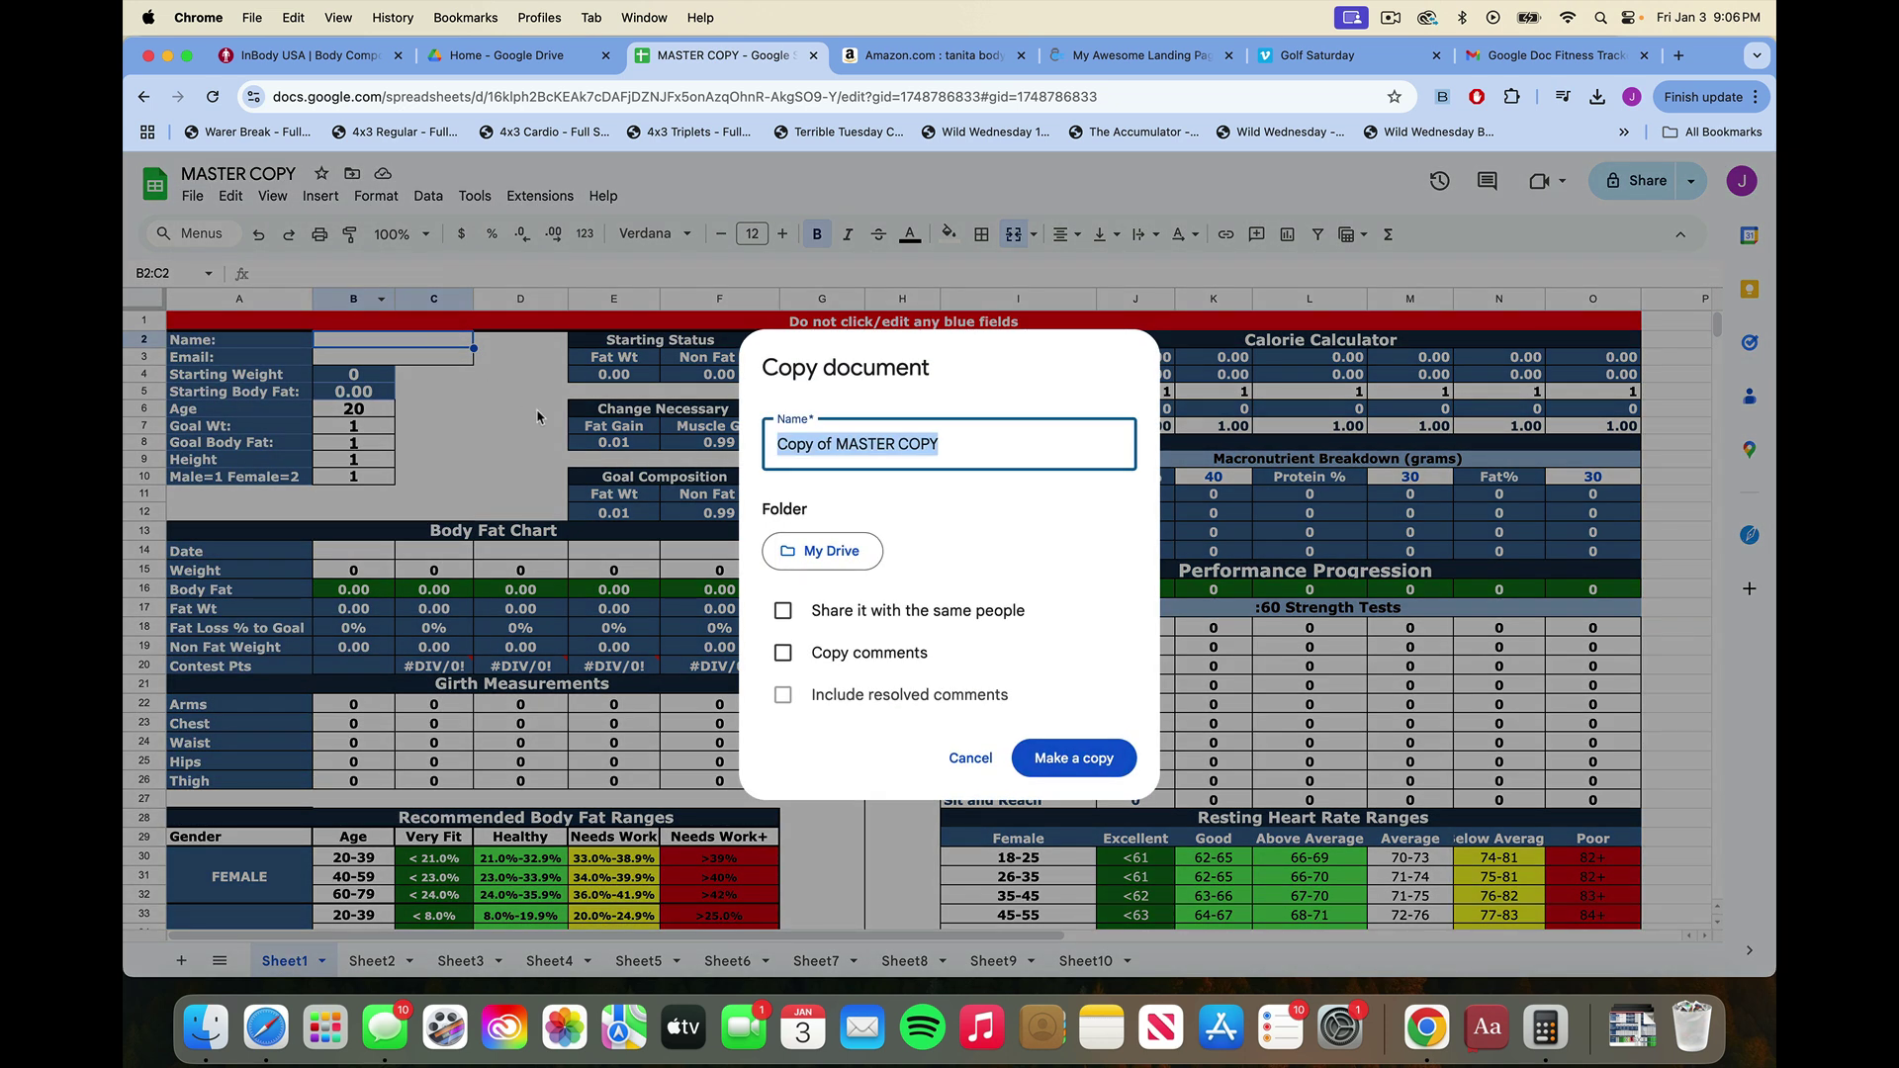
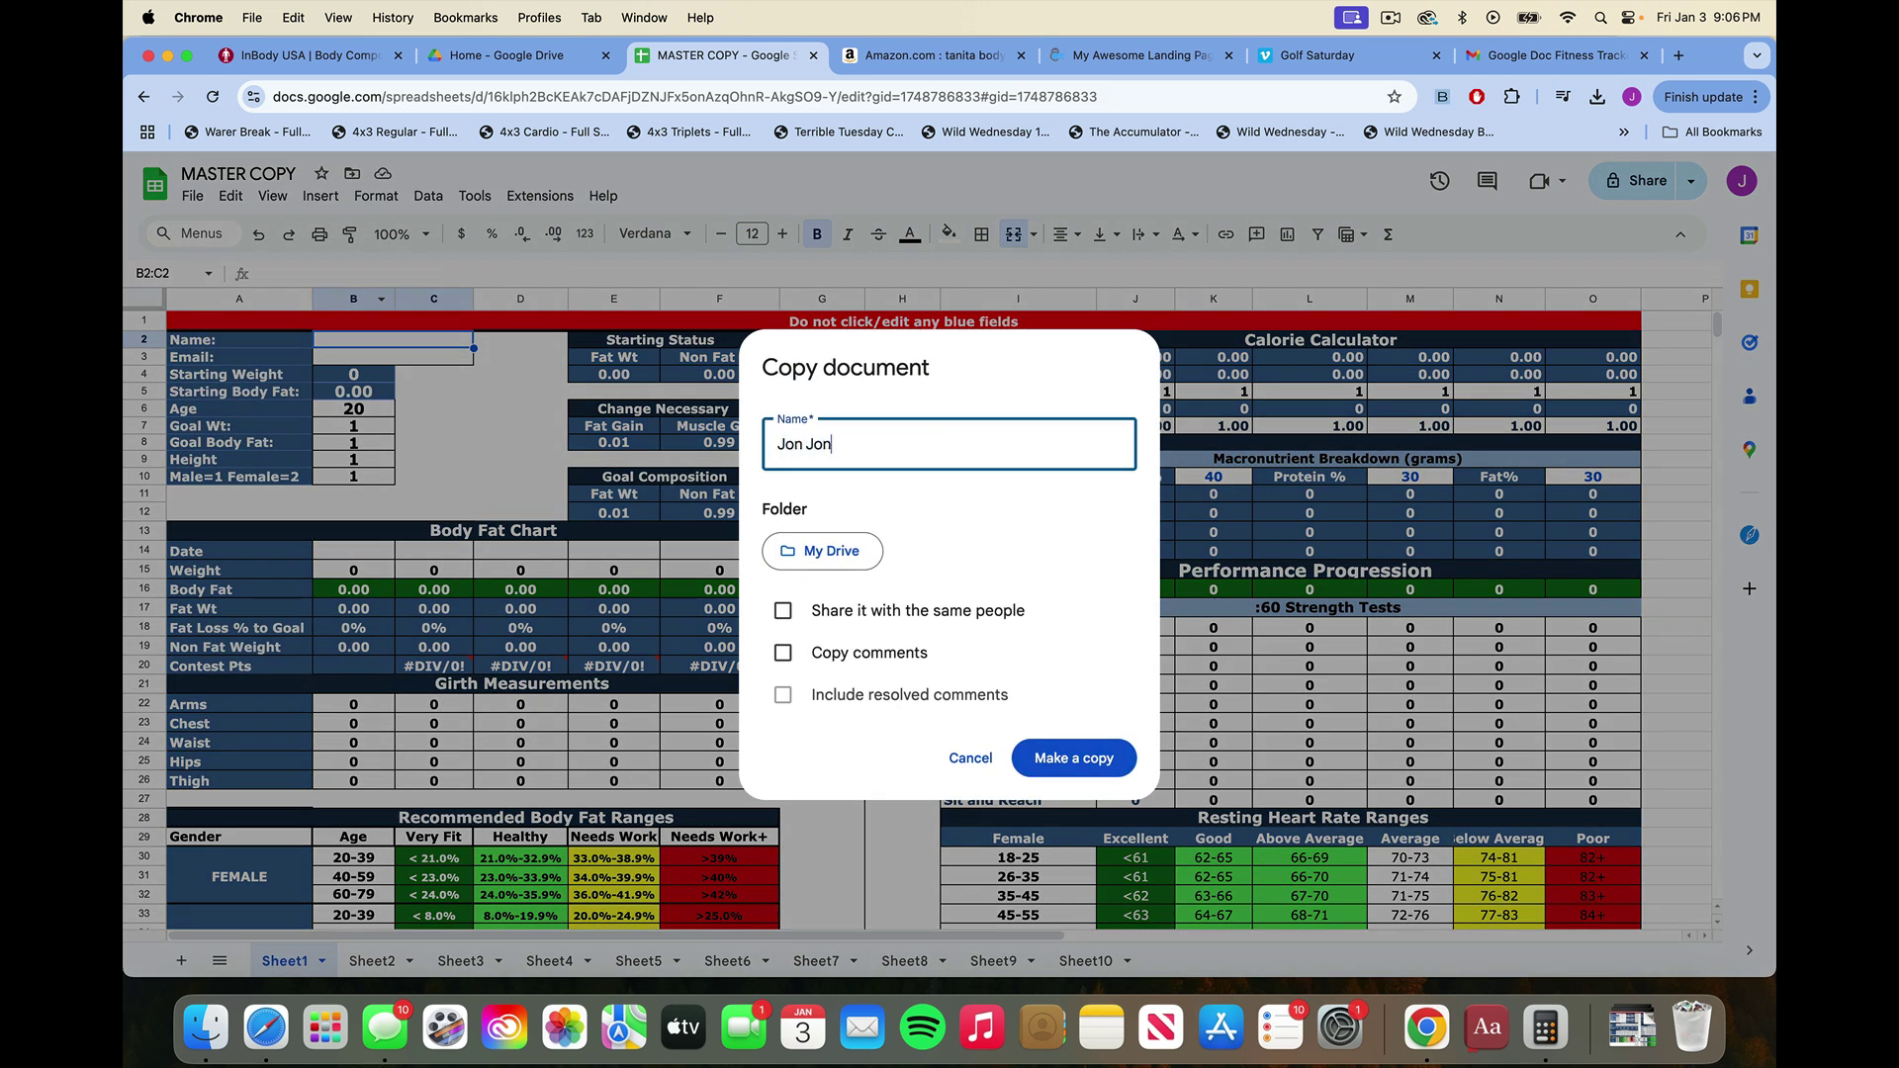
click(1056, 764)
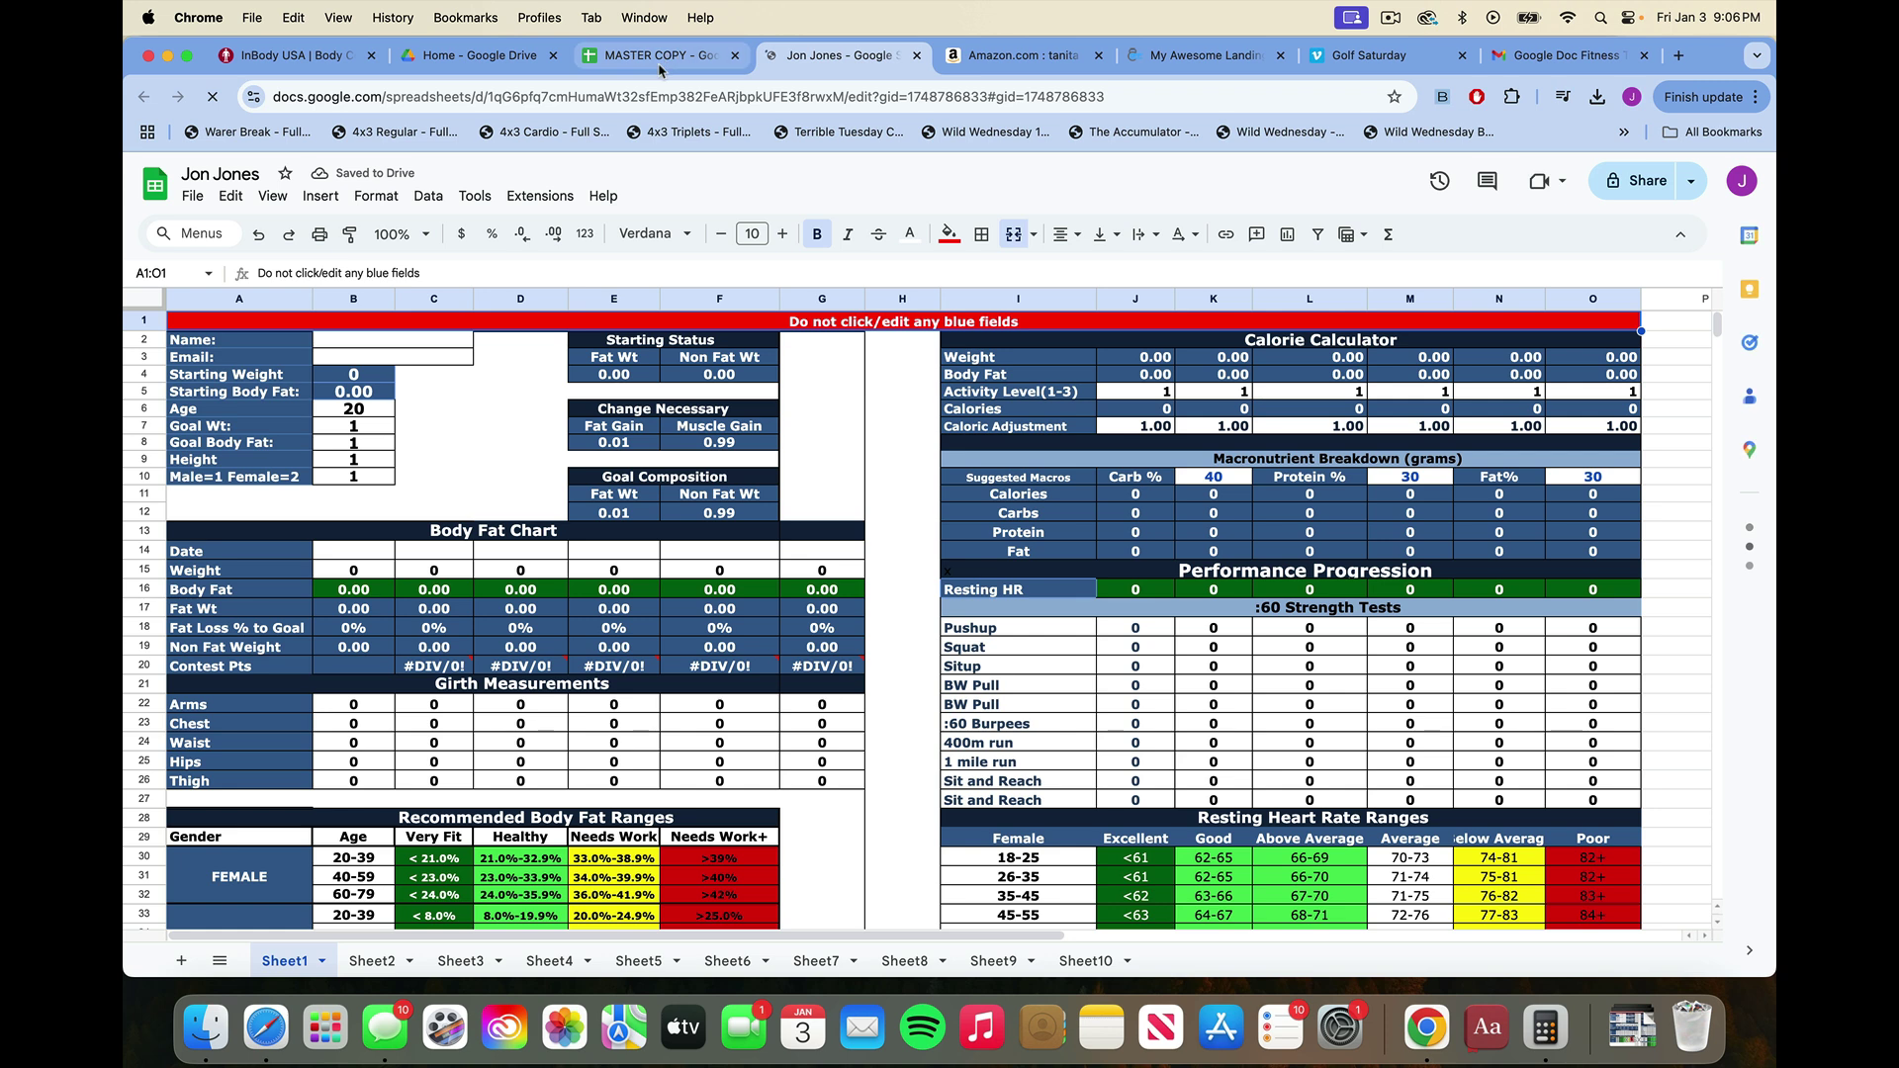
Compare the MASTER COPY spreadsheet with the client's new copy, then stay on the copy.
click(660, 61)
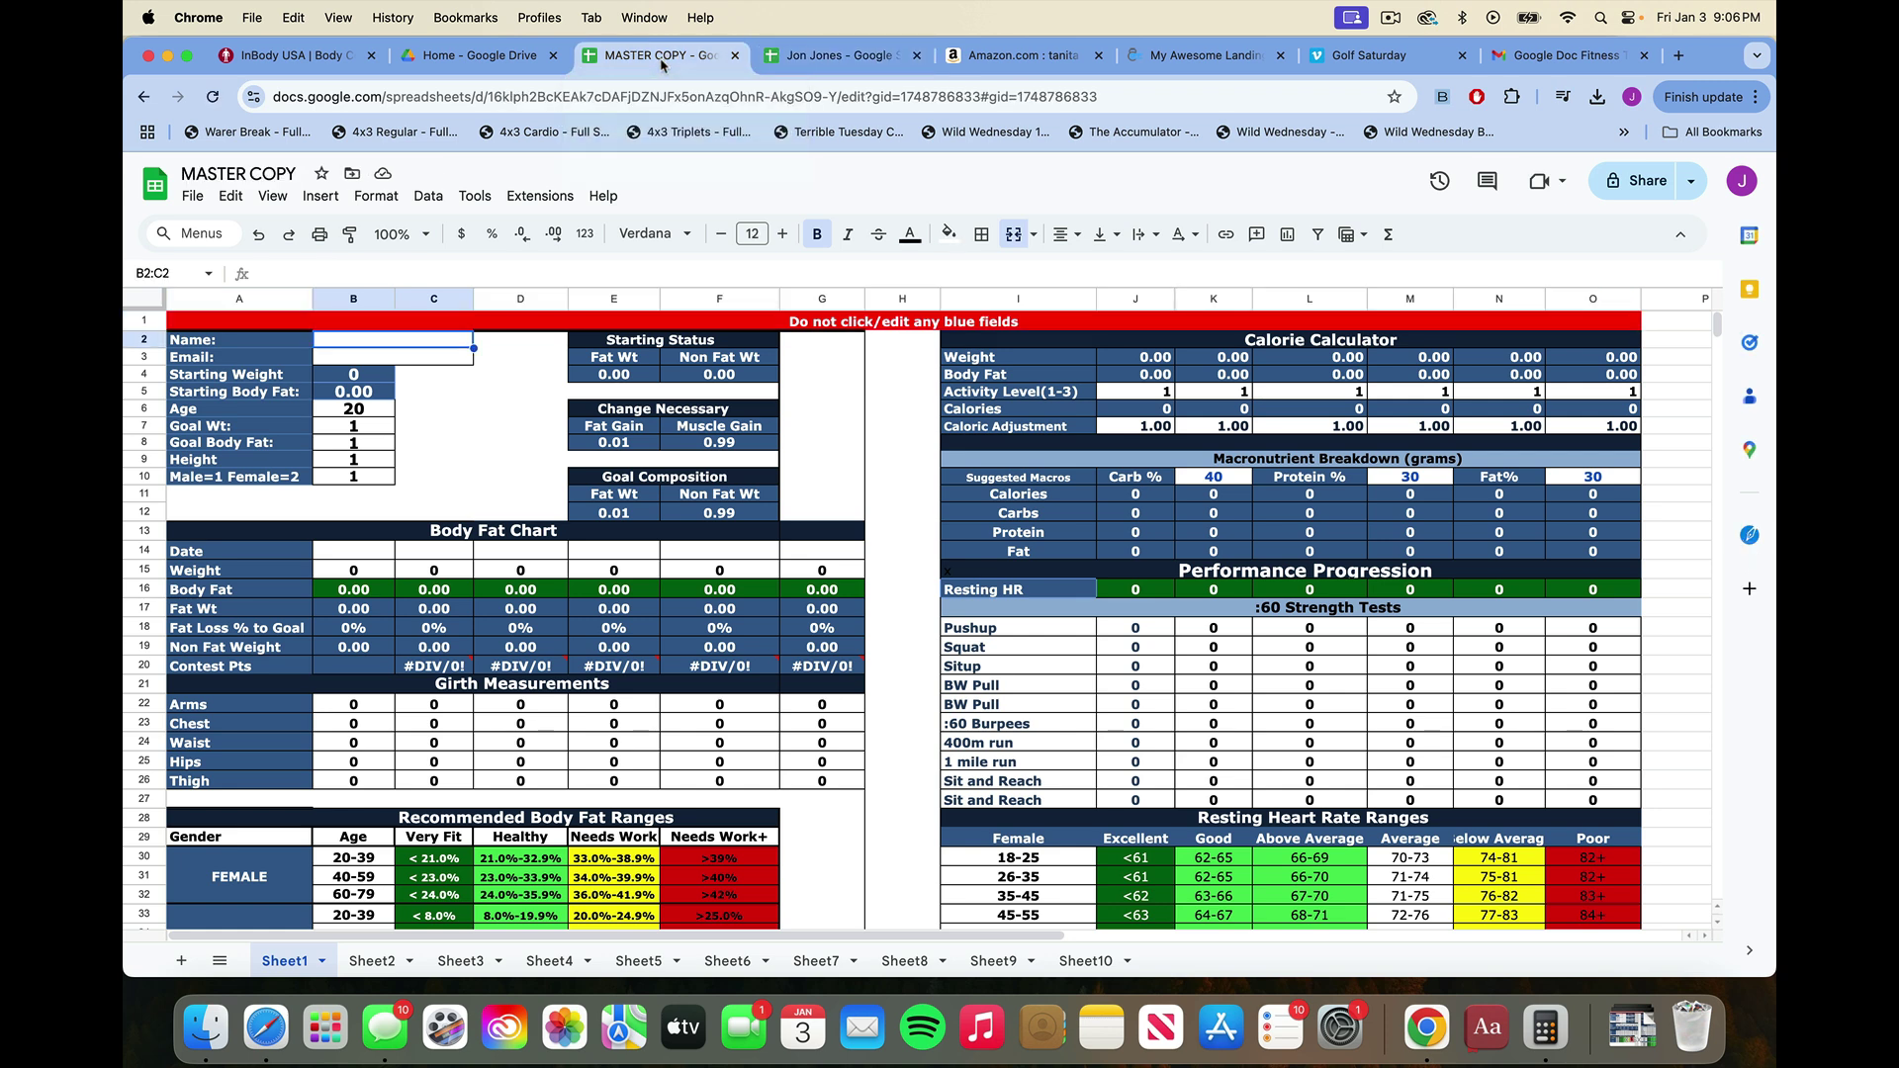
click(786, 59)
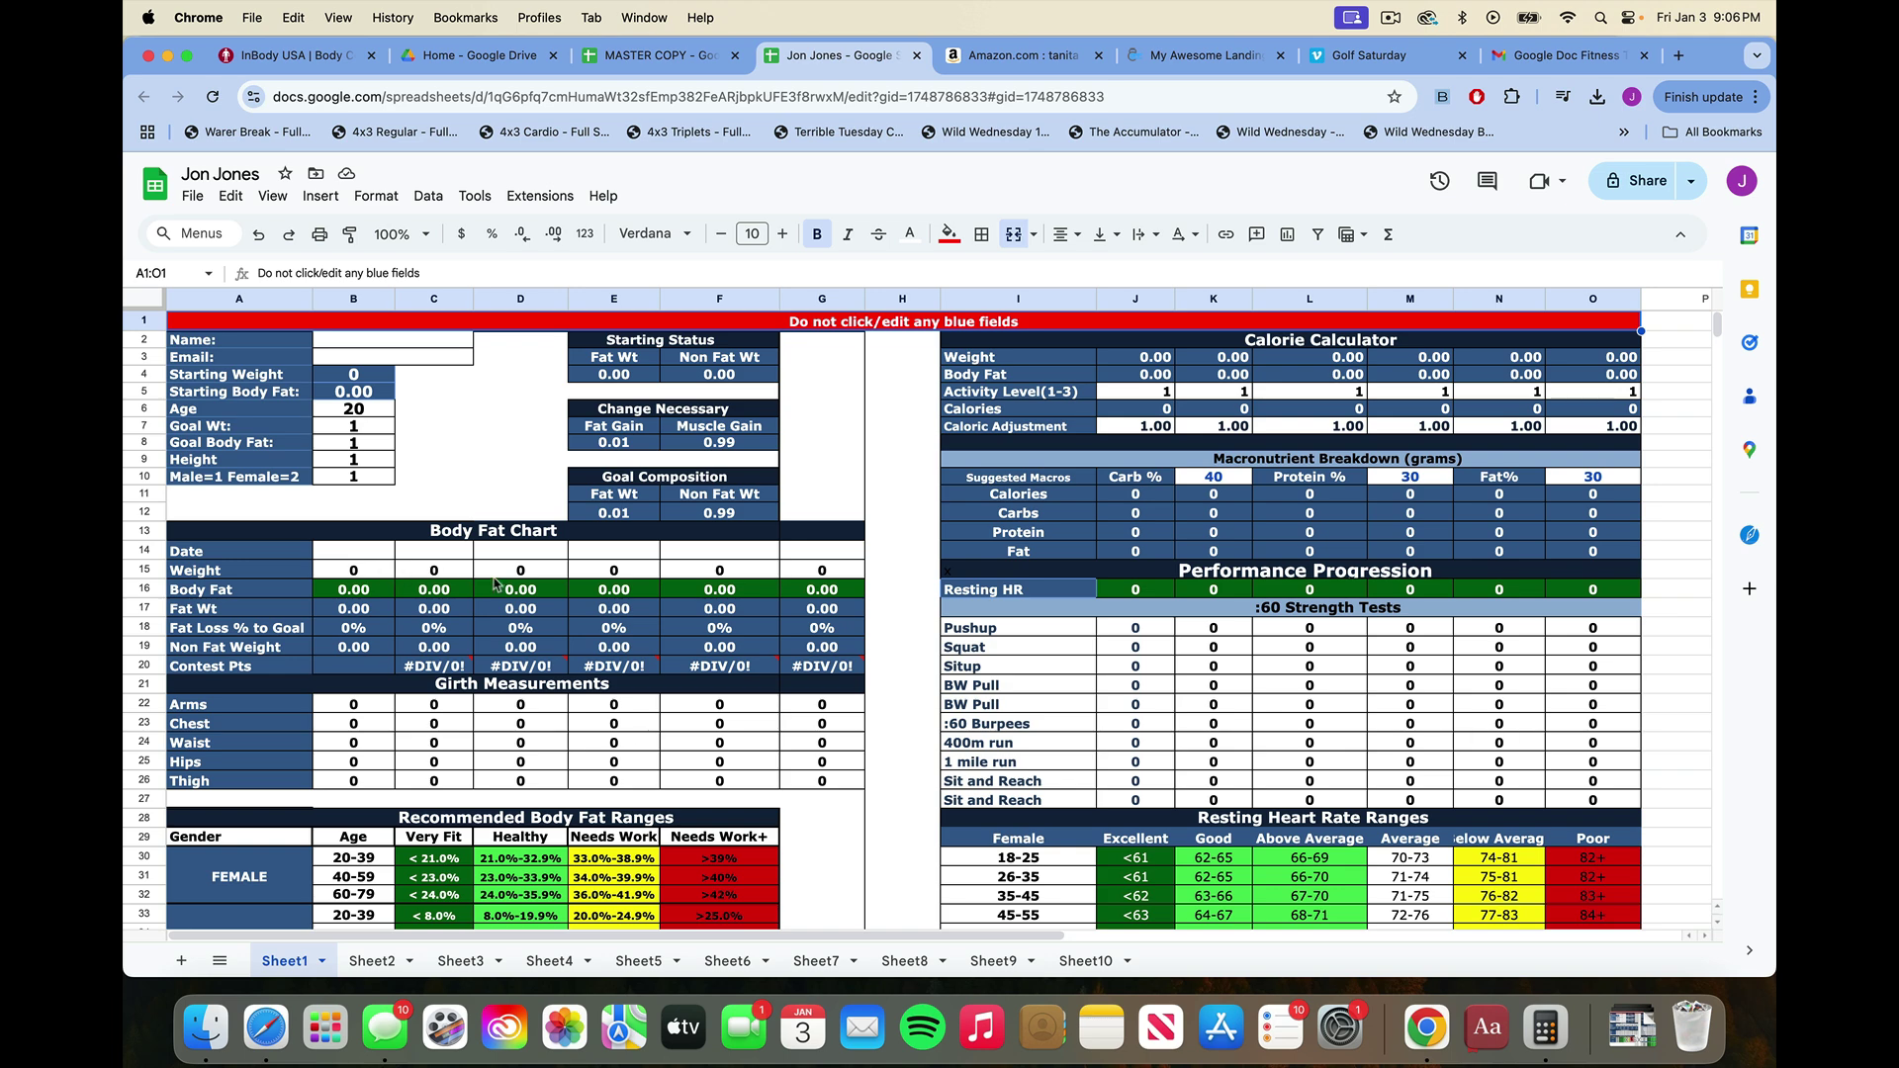
scroll(773, 586, down, 3)
scroll(773, 586, right, 2)
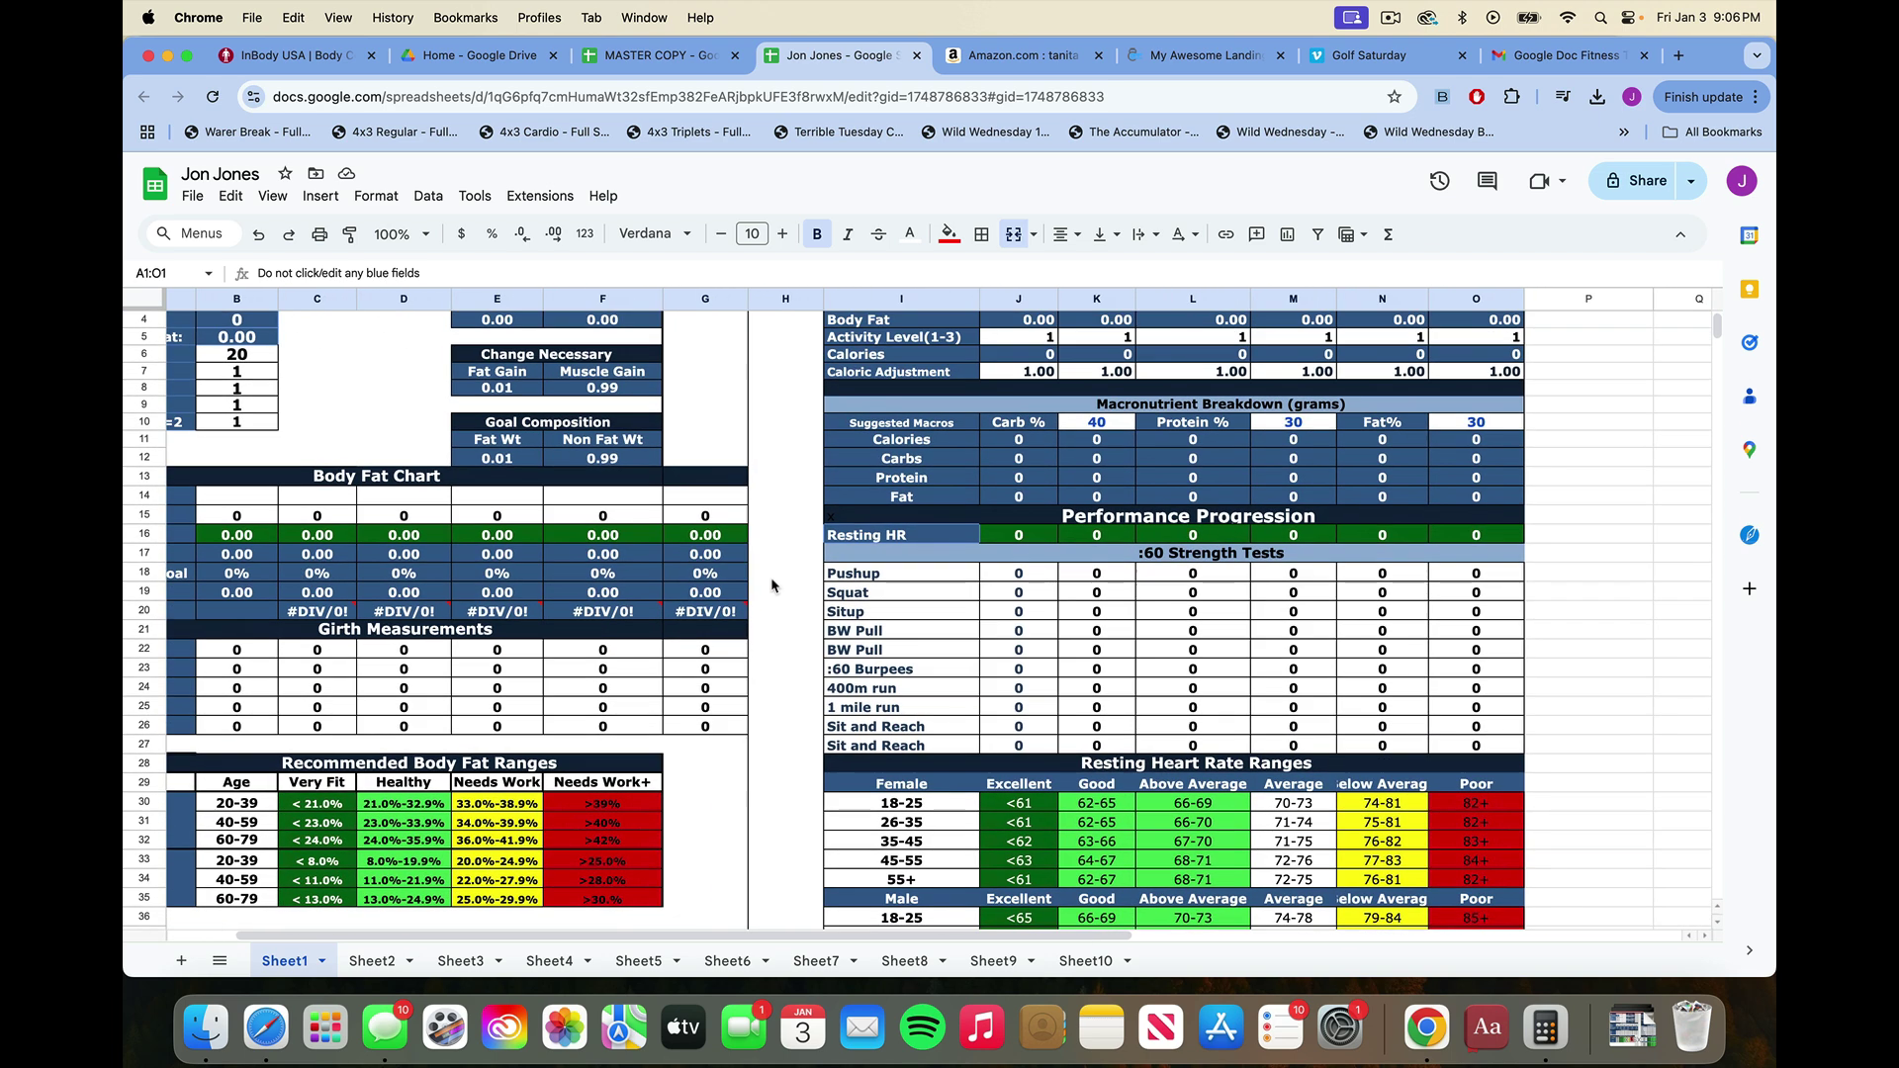
scroll(803, 597, up, 3)
scroll(803, 597, left, 2)
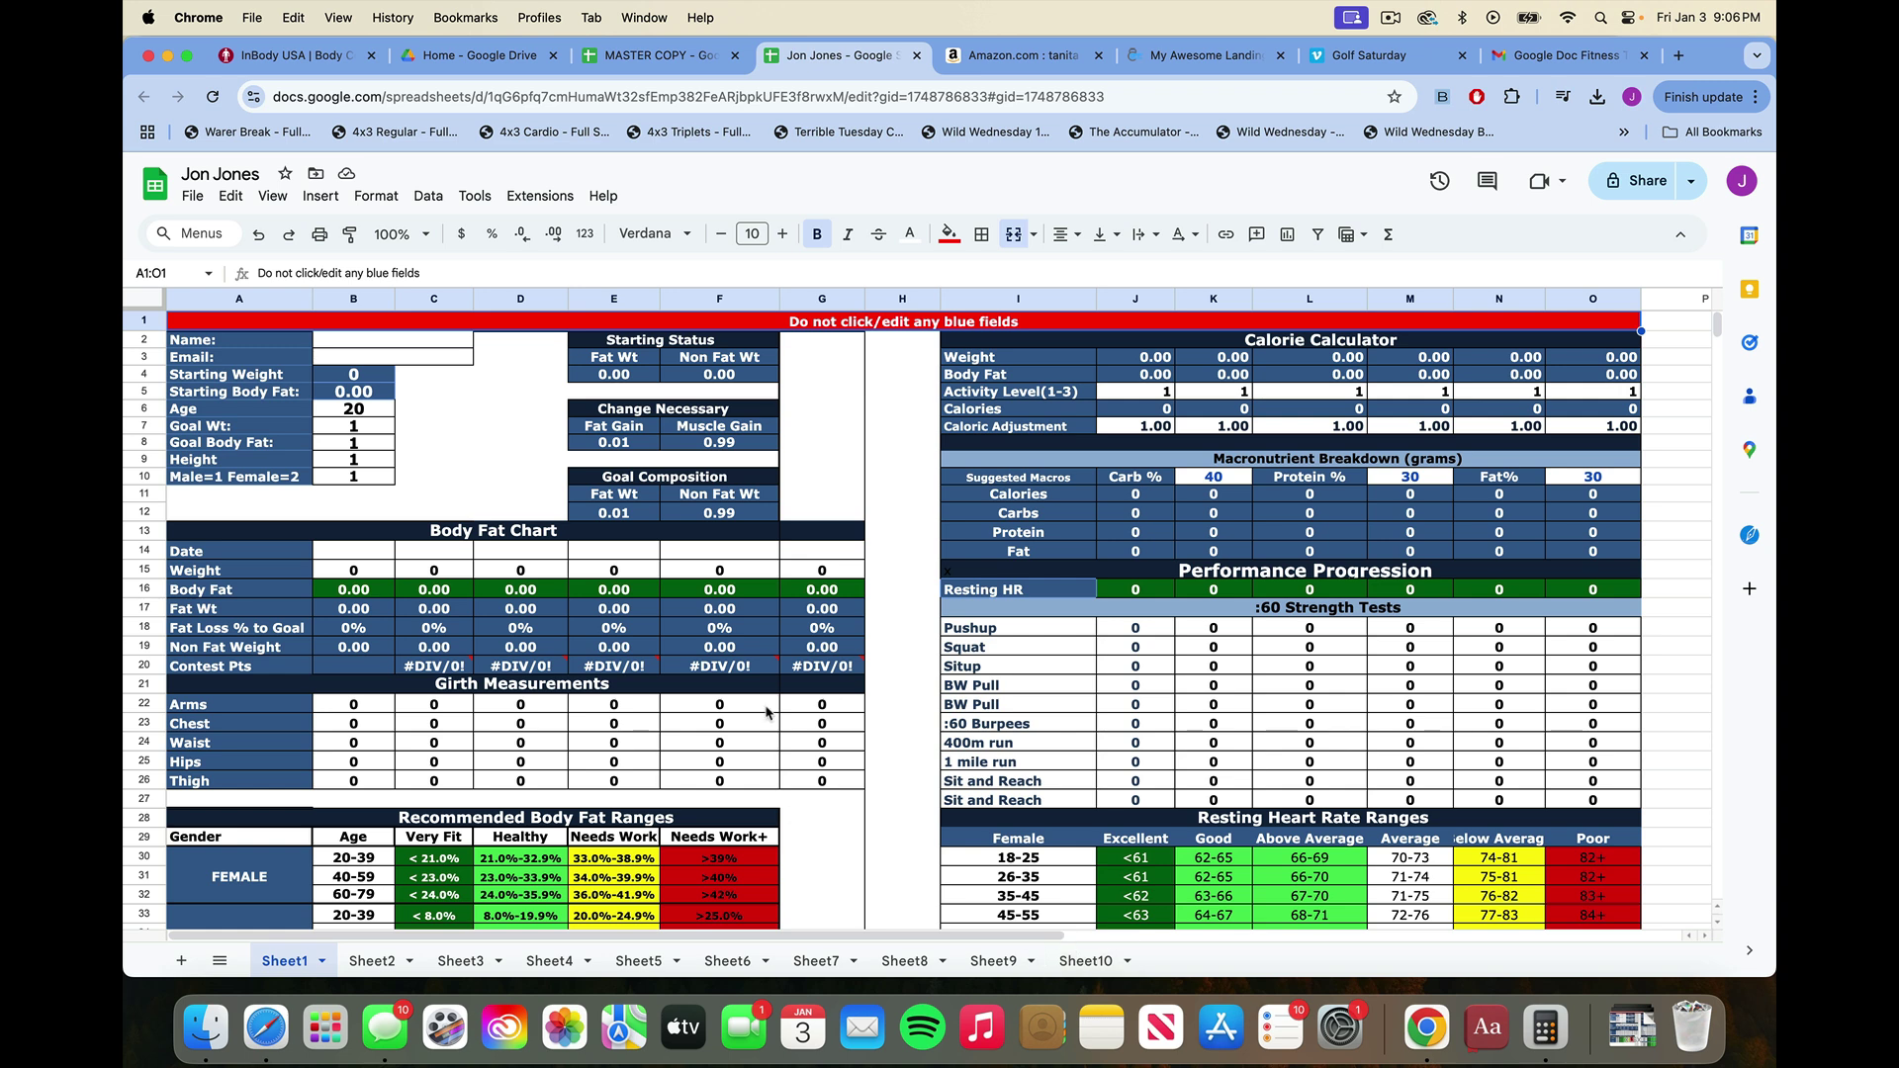
Enter the client's name and e-mail address in B2 and B3, and an initial age in B6.
click(408, 348)
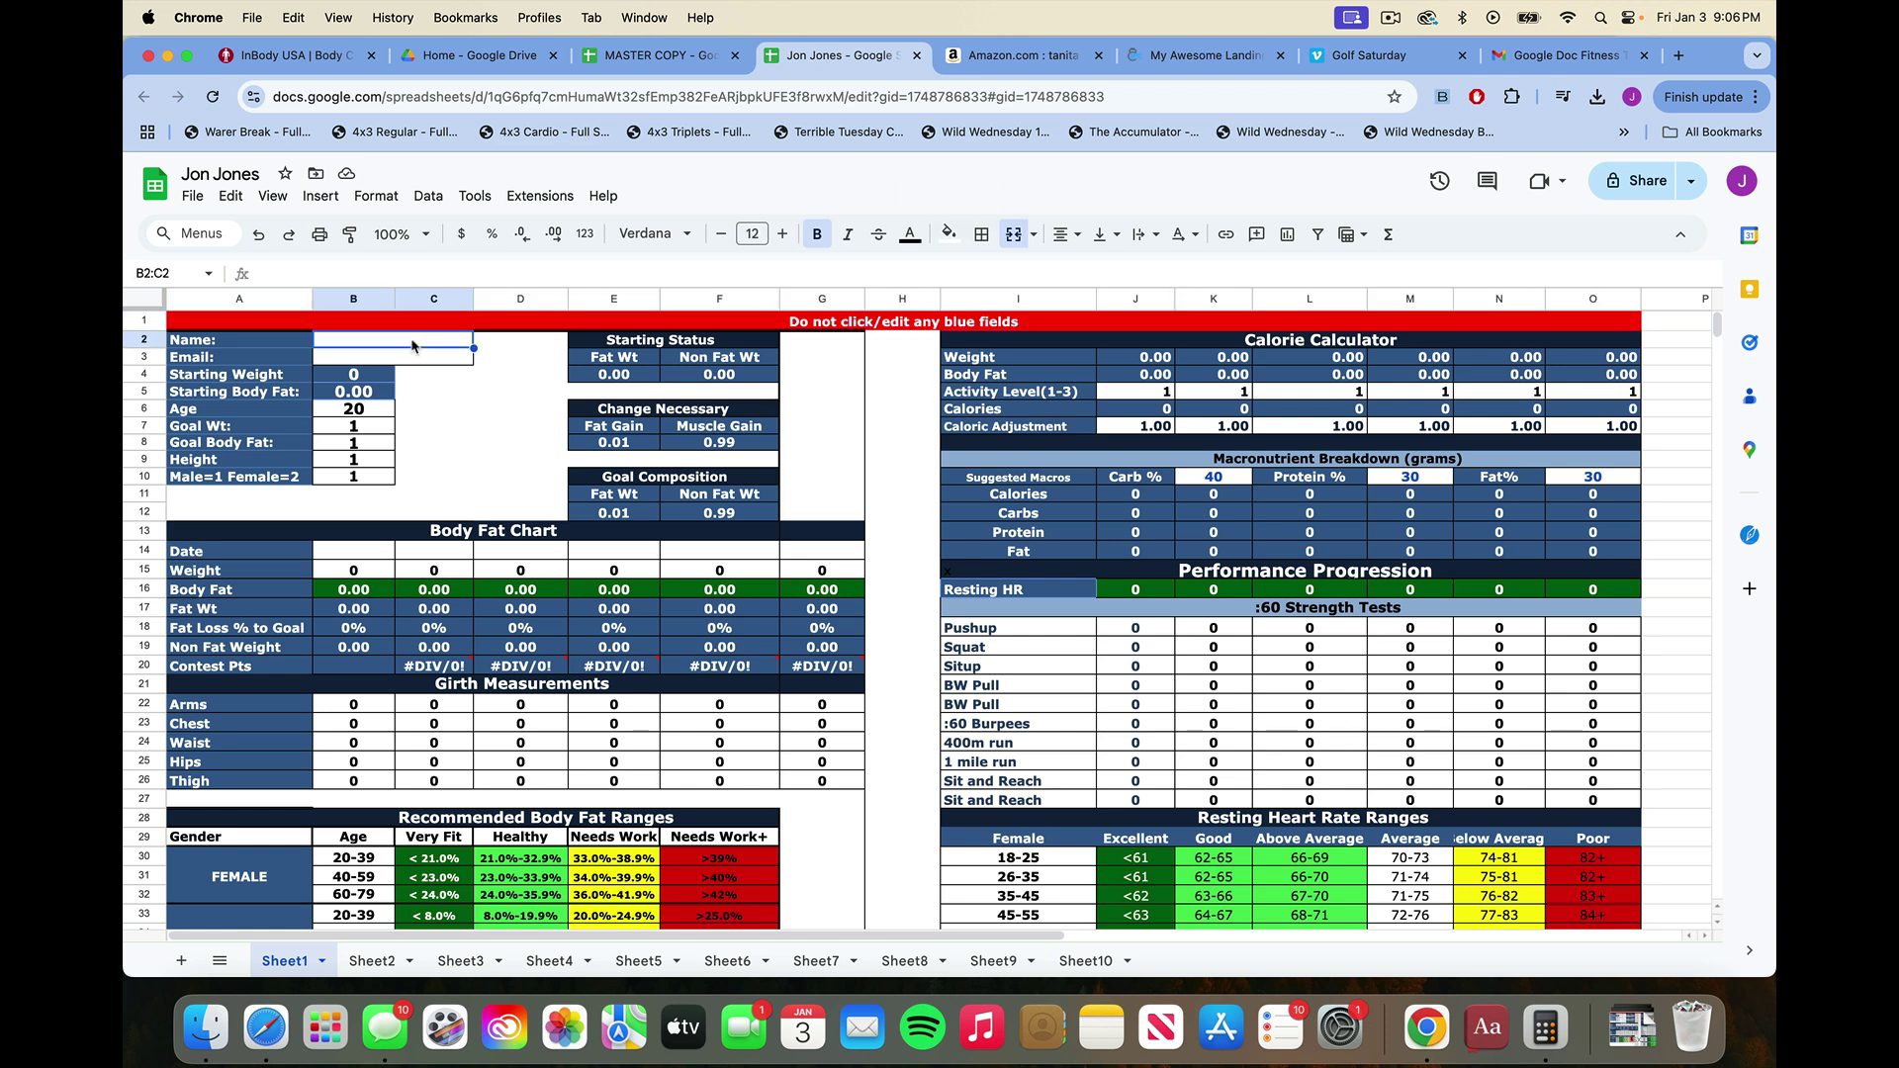
text(jj)
key(Return)
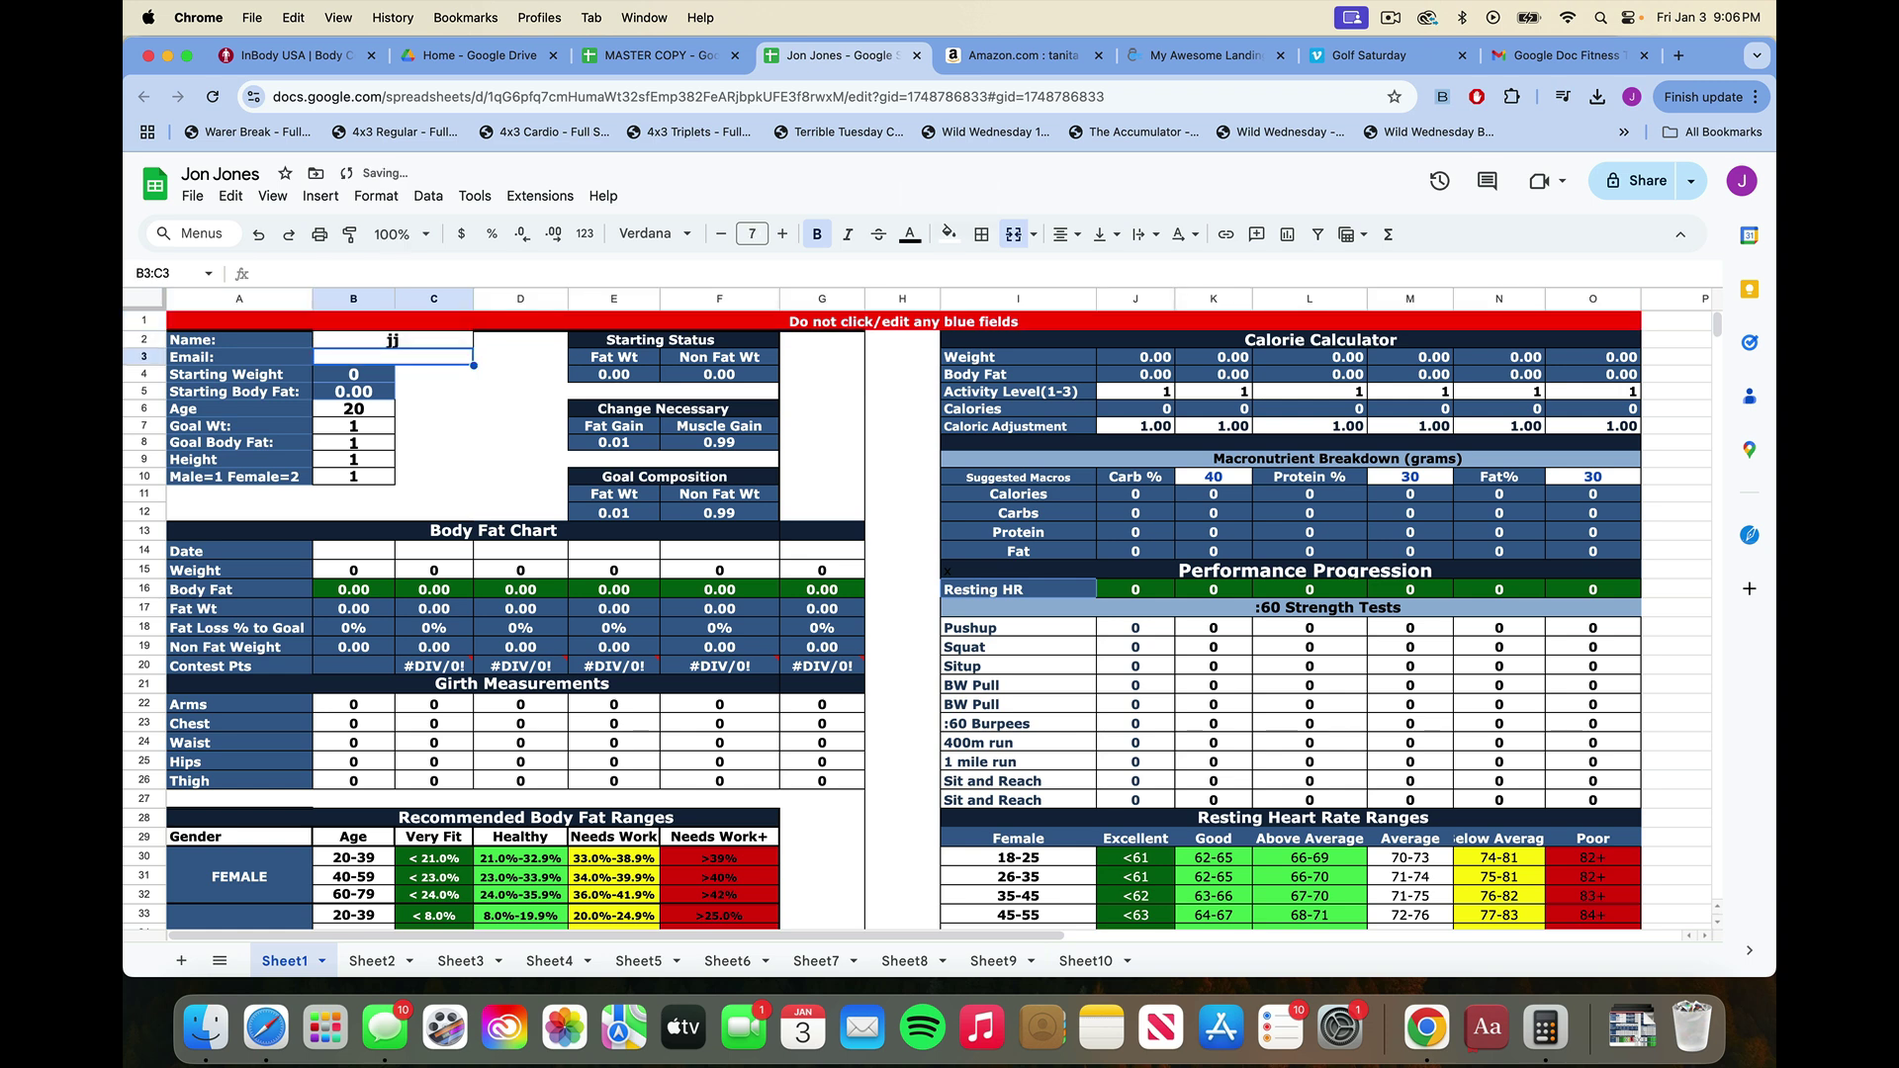
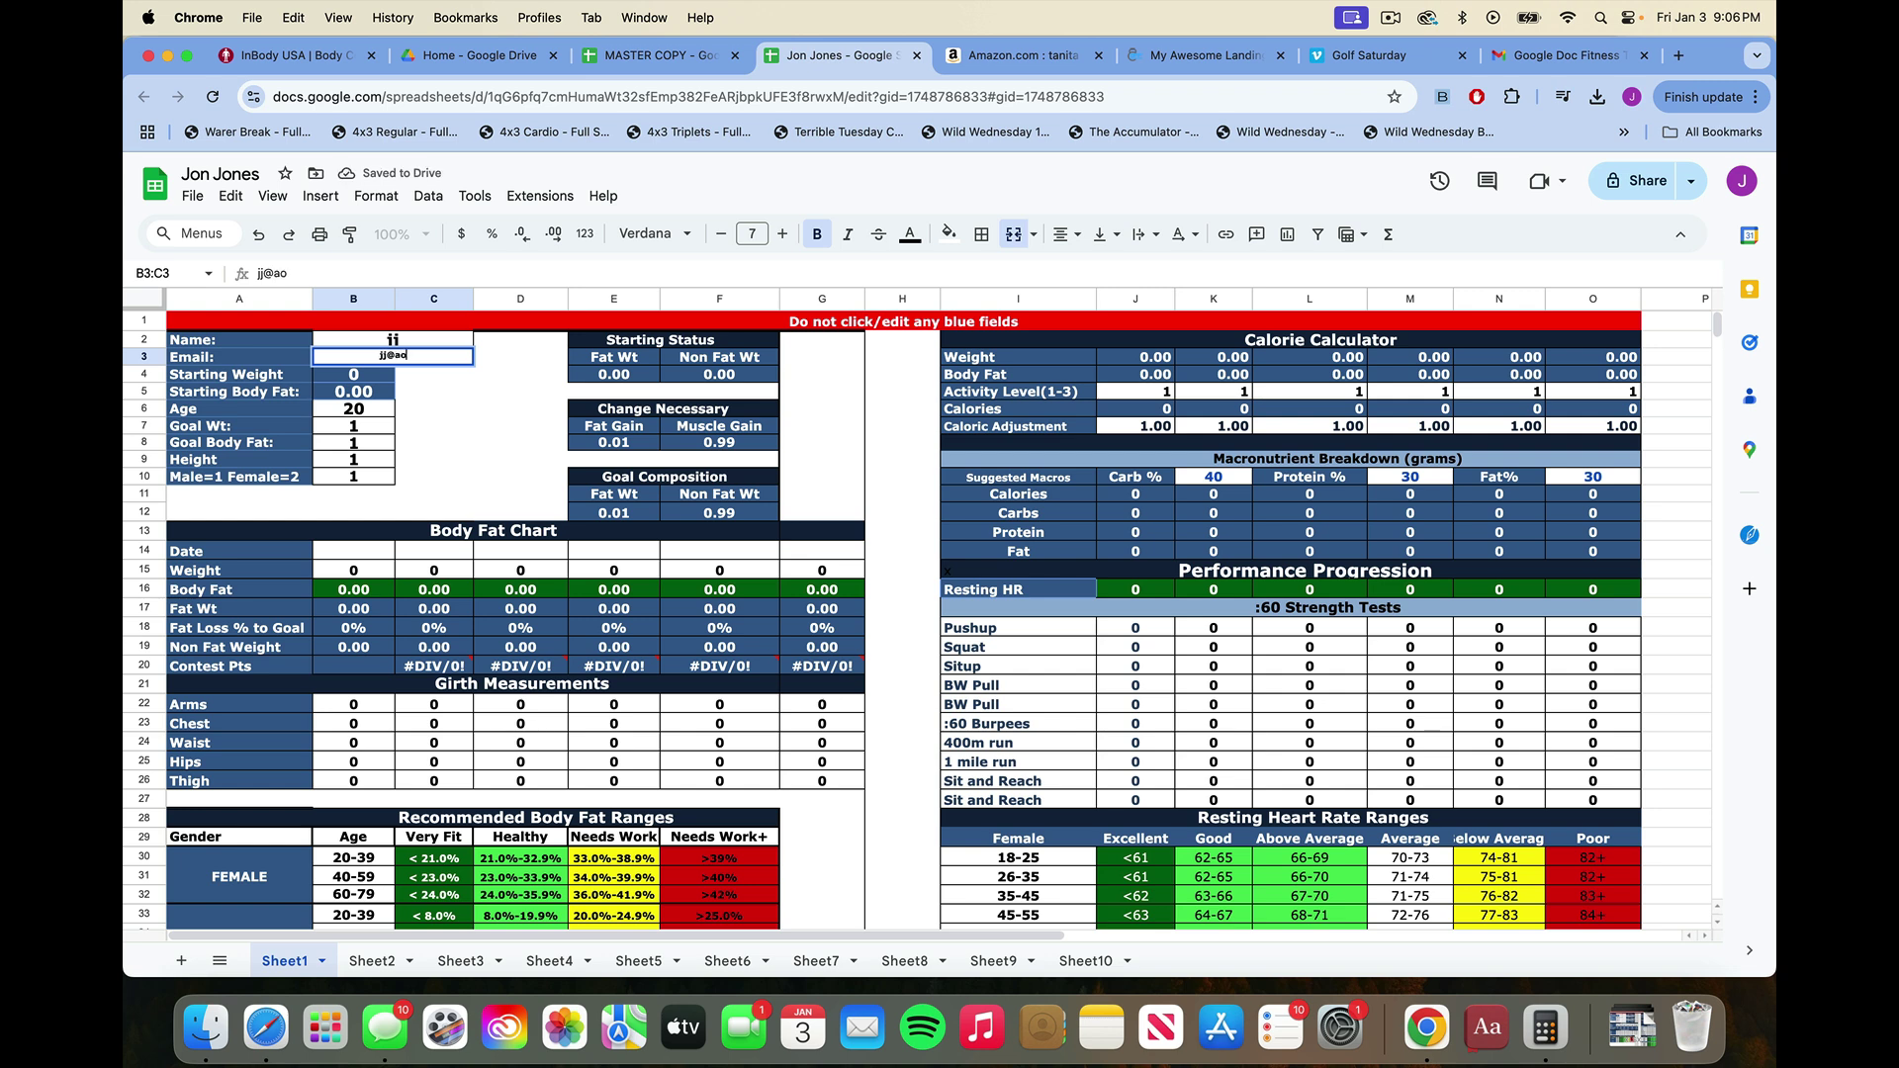
click(347, 414)
text(55)
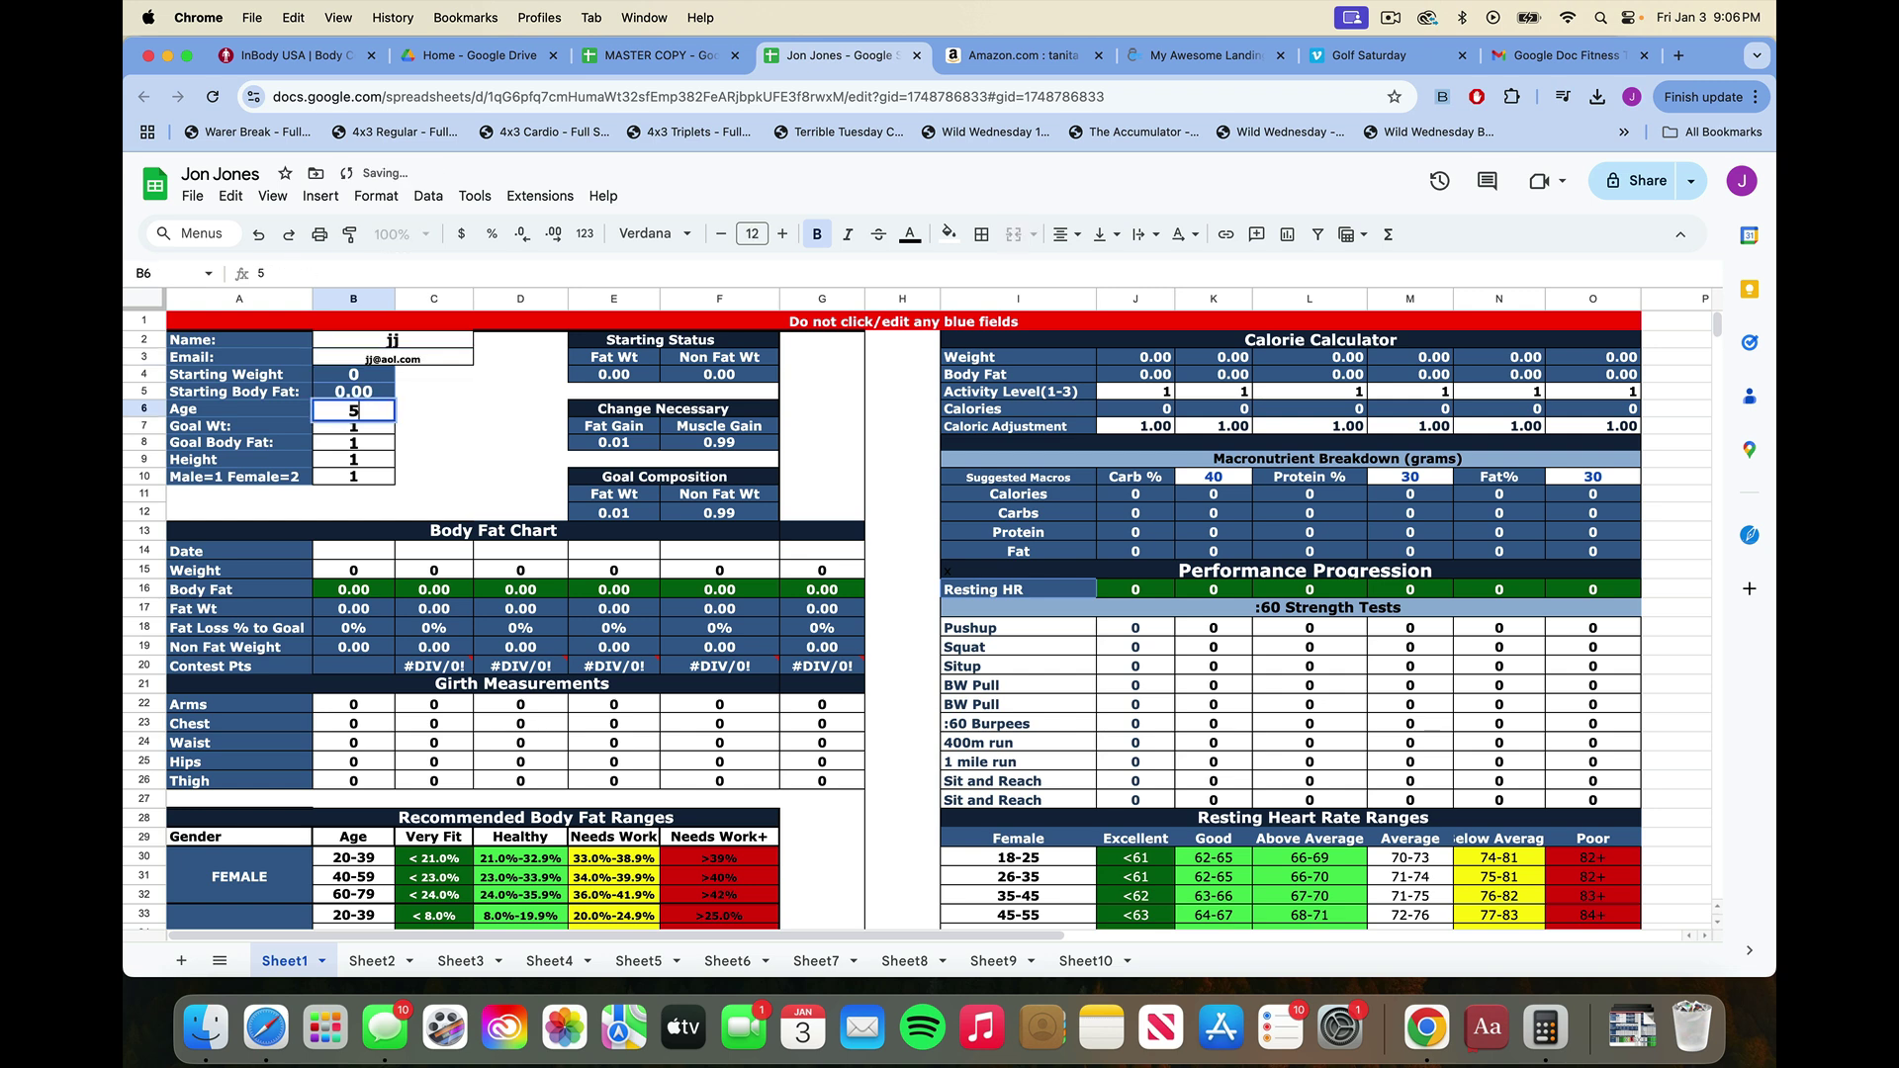
click(352, 447)
Enter goal weight 185, correct age to 35, goal body fat 15, height 5'11 and date 1/3/25.
click(355, 430)
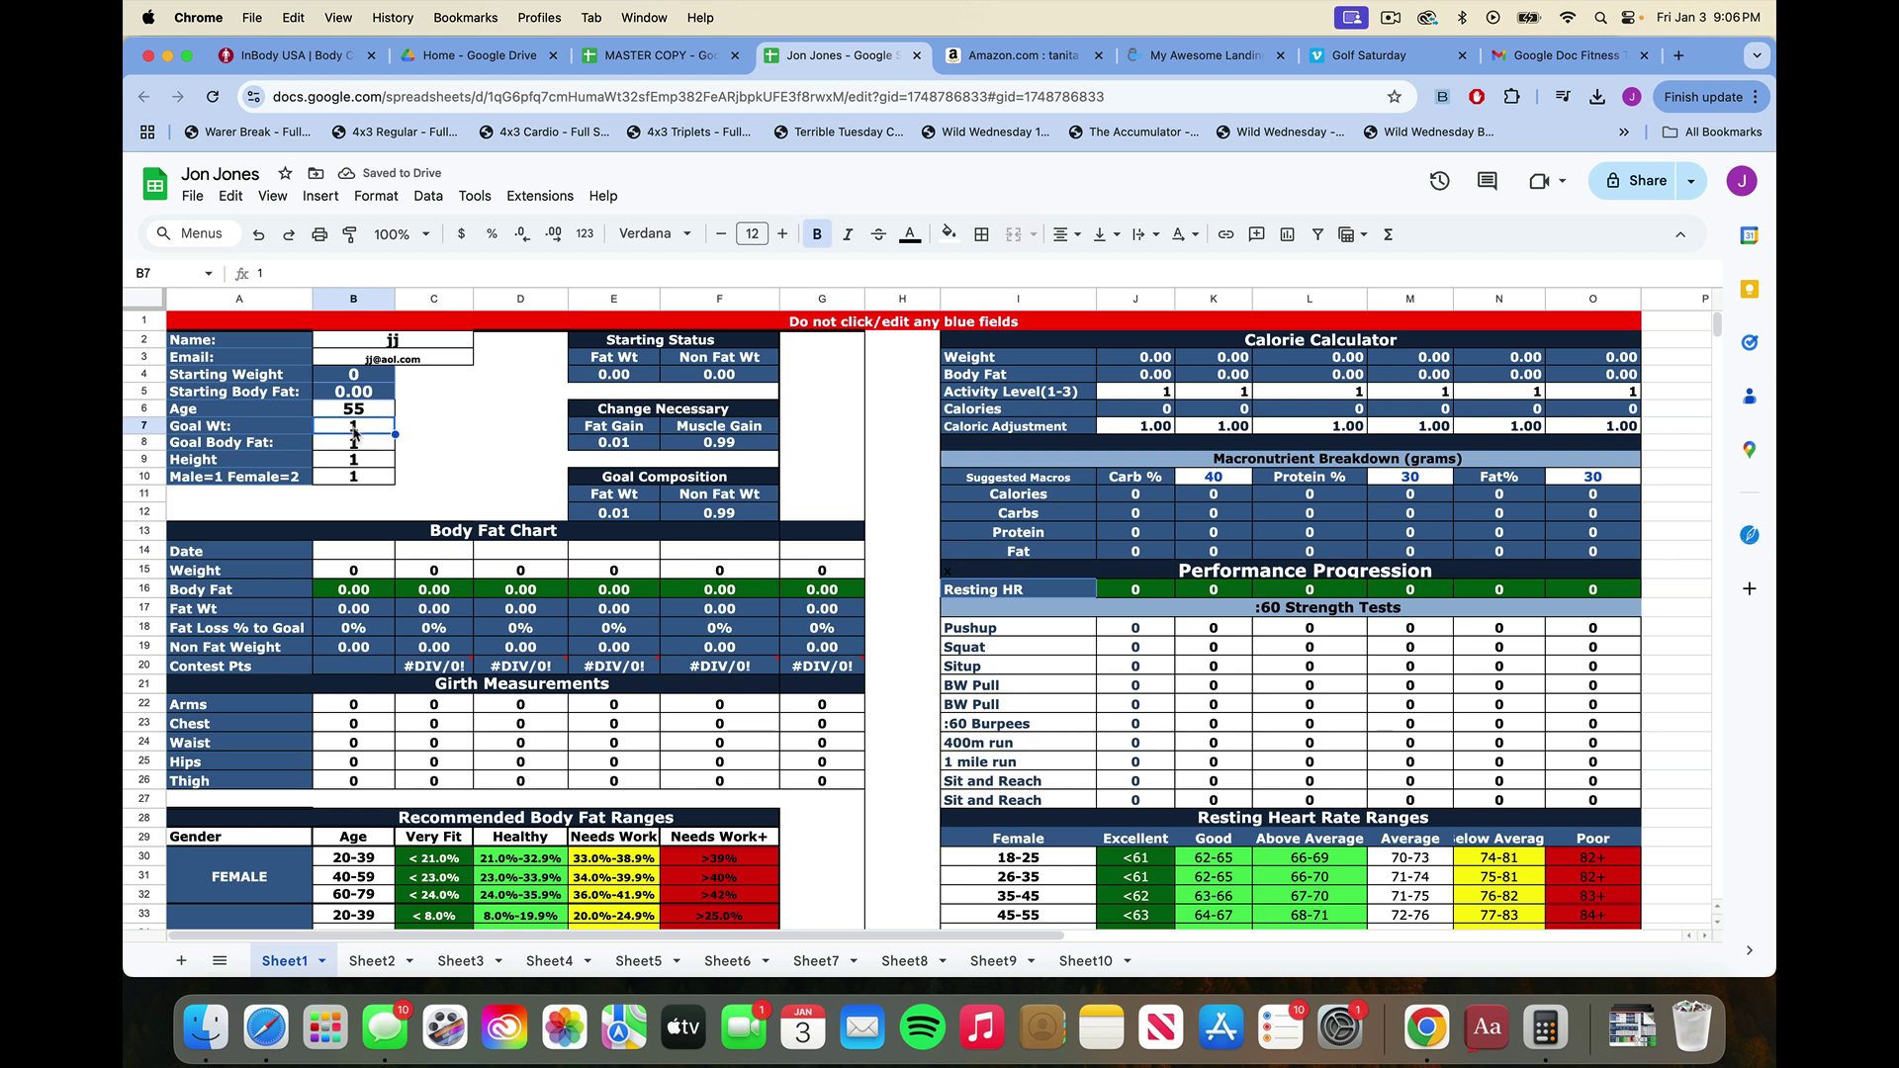
text(185)
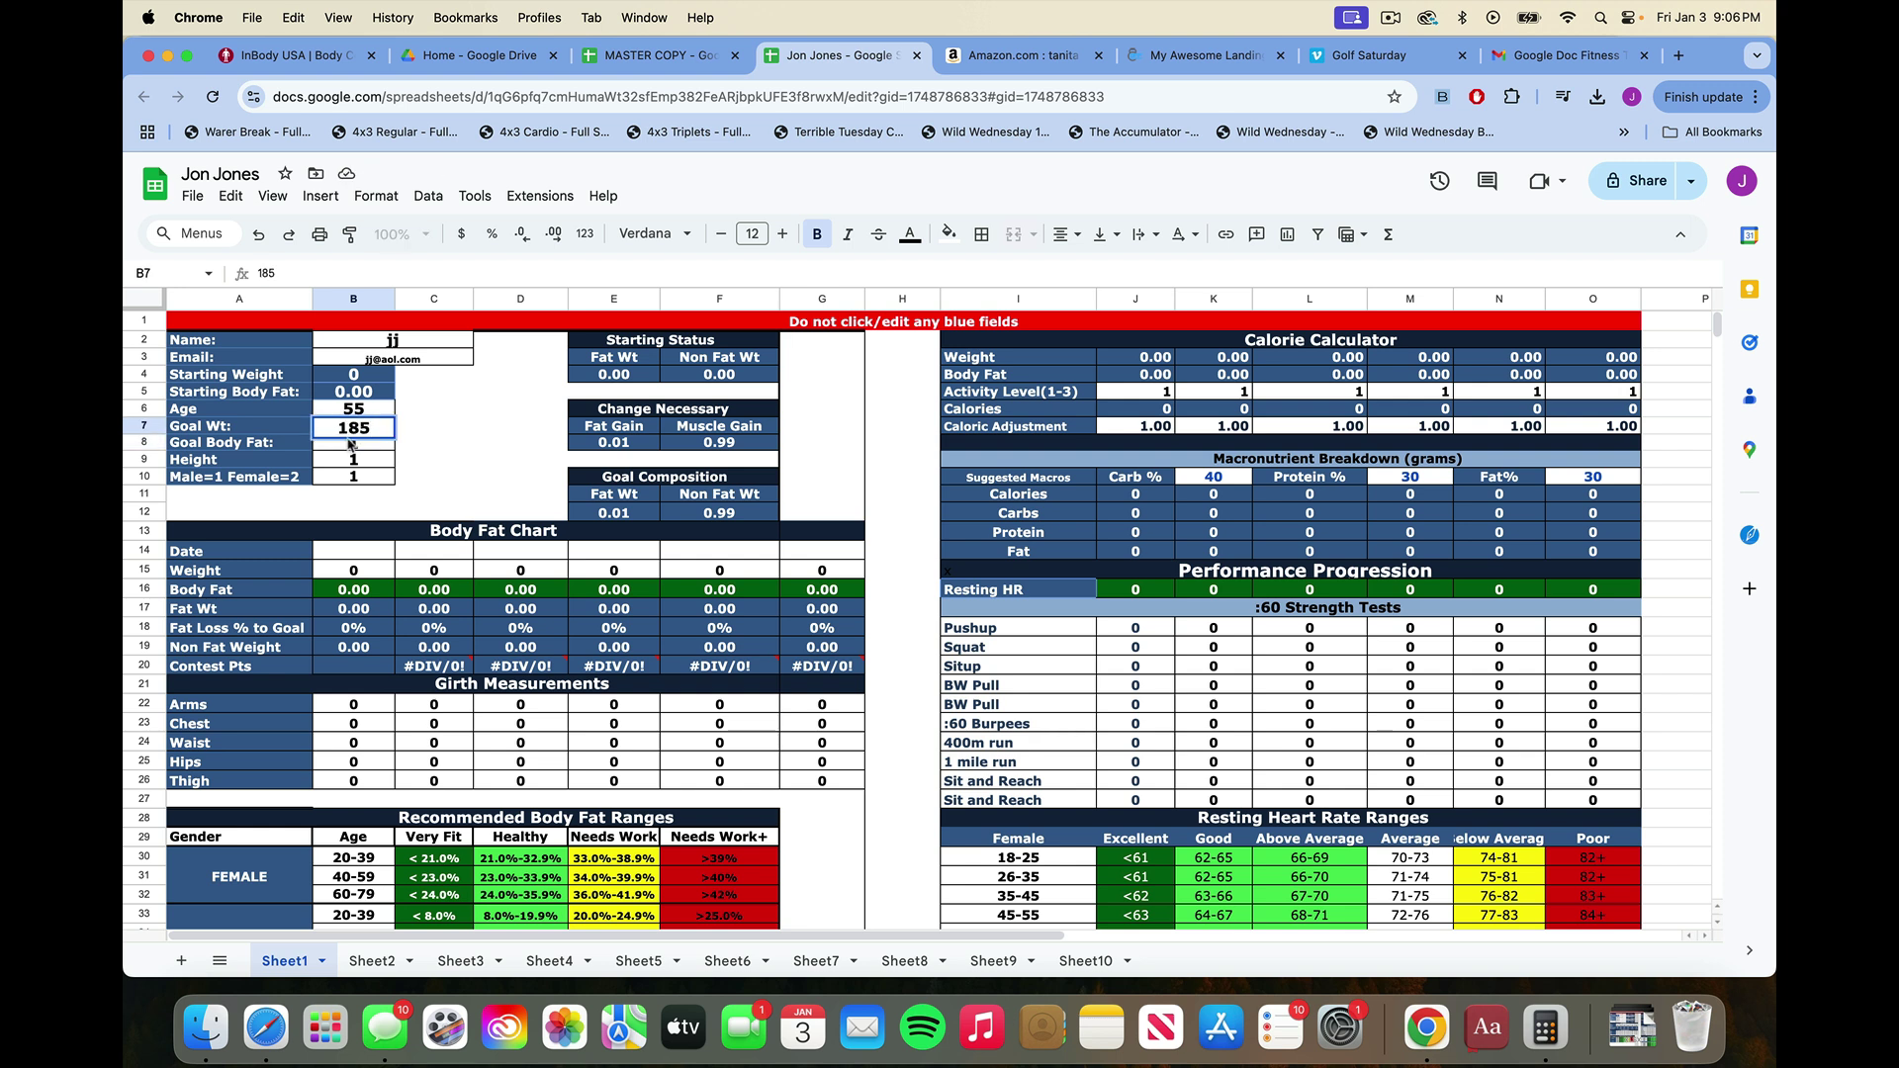
click(359, 413)
text(35)
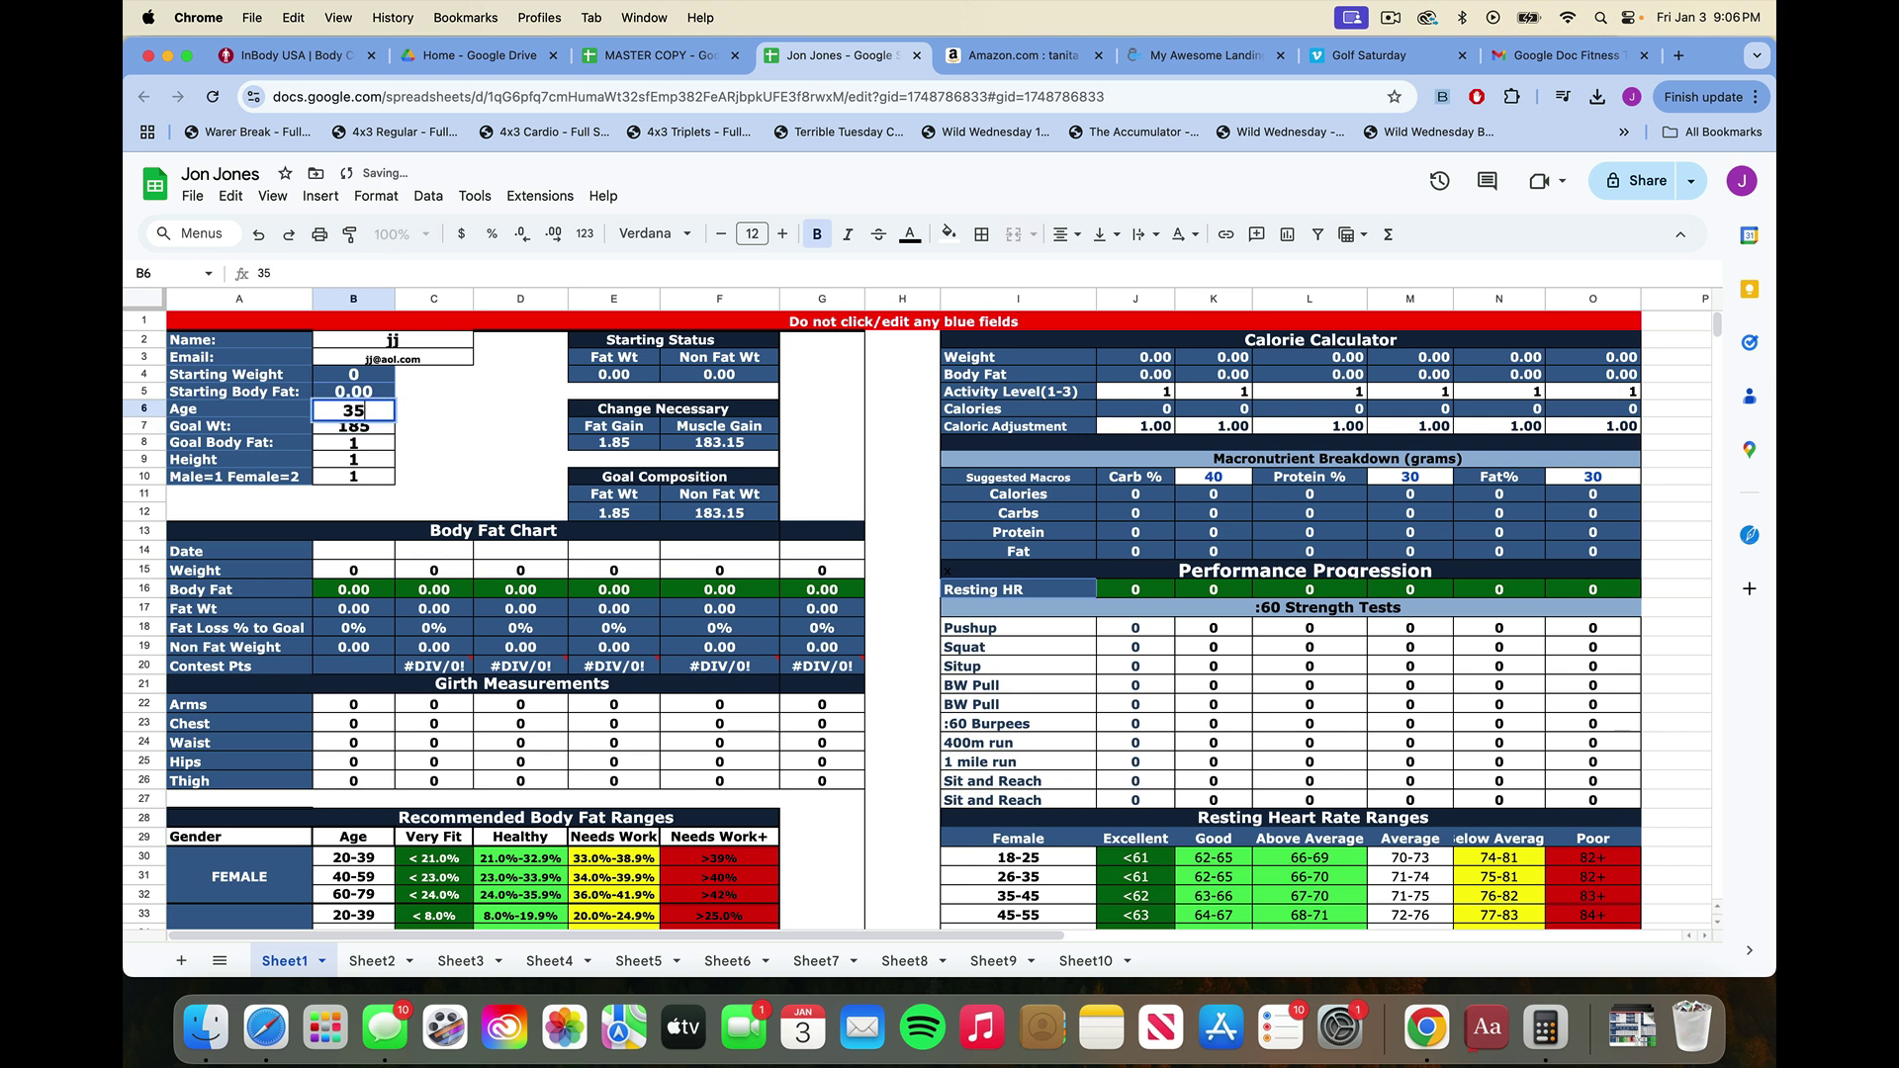
key(Return)
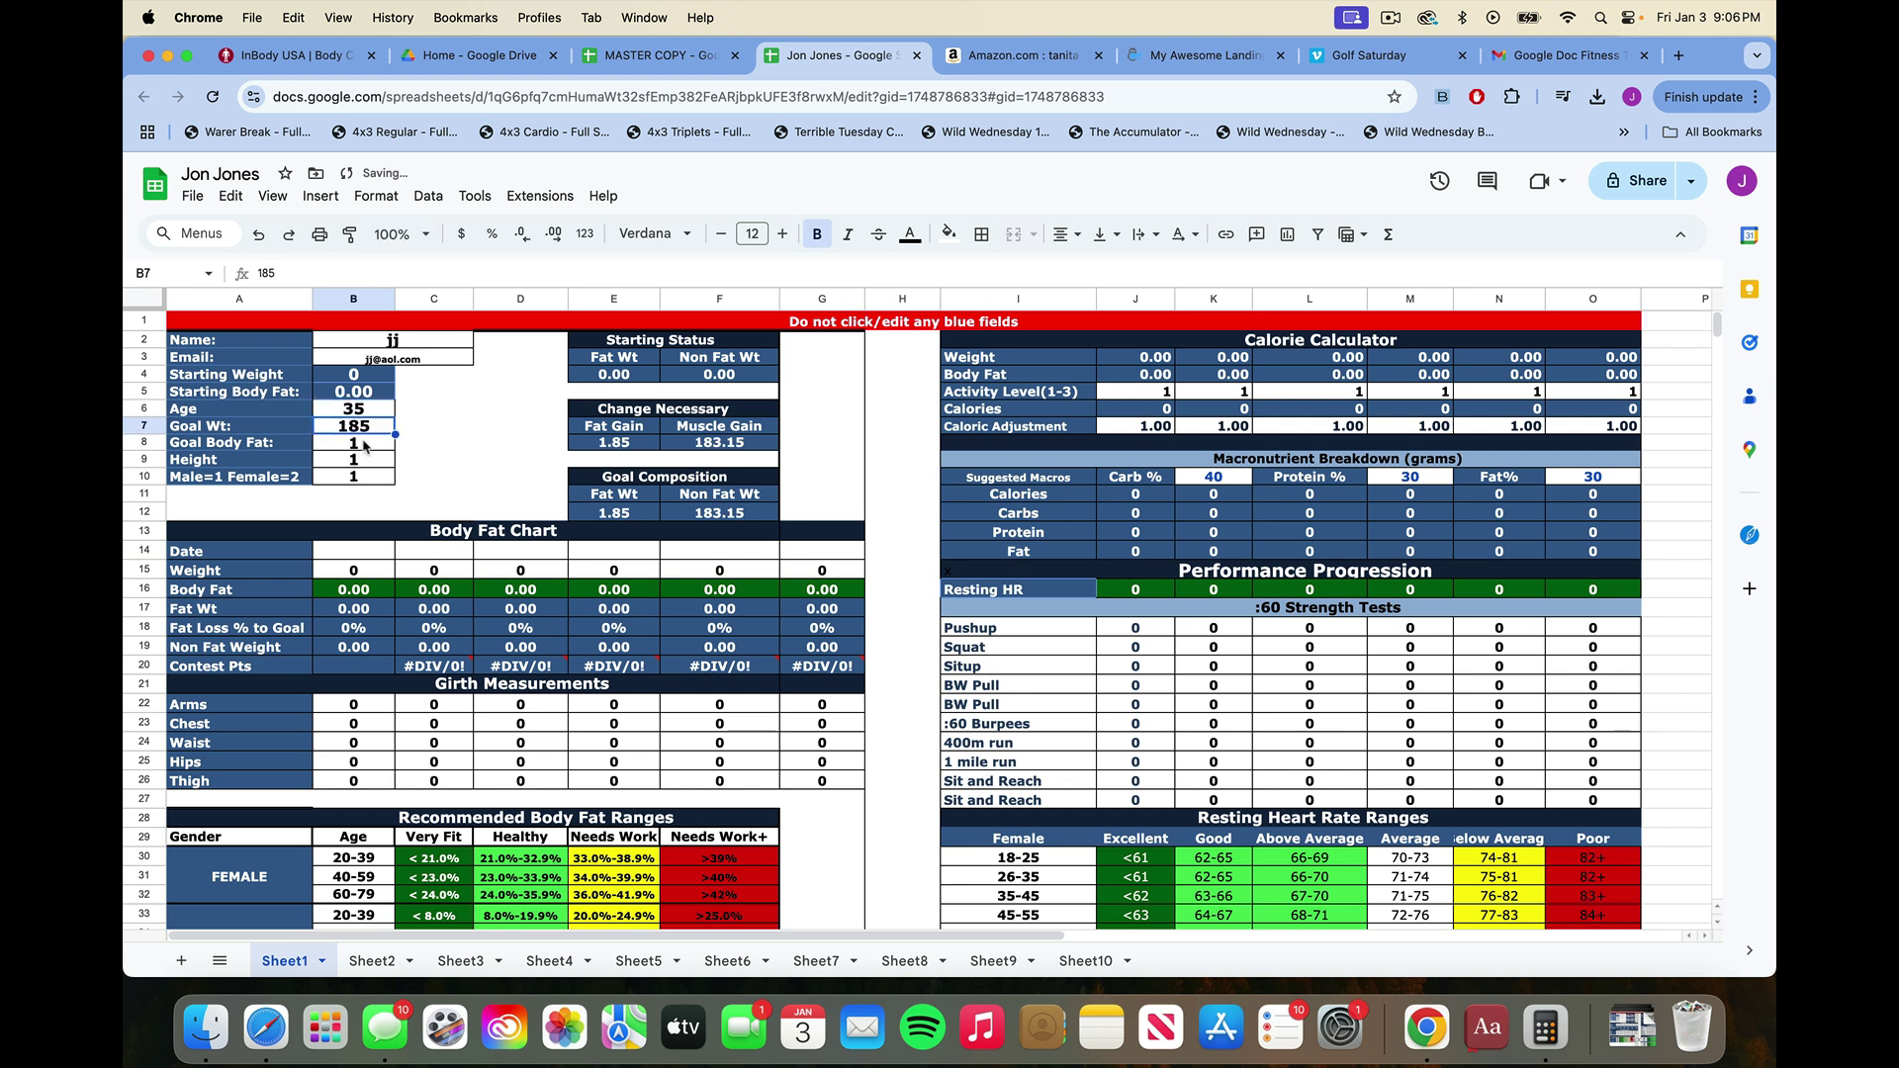
click(366, 444)
text(15)
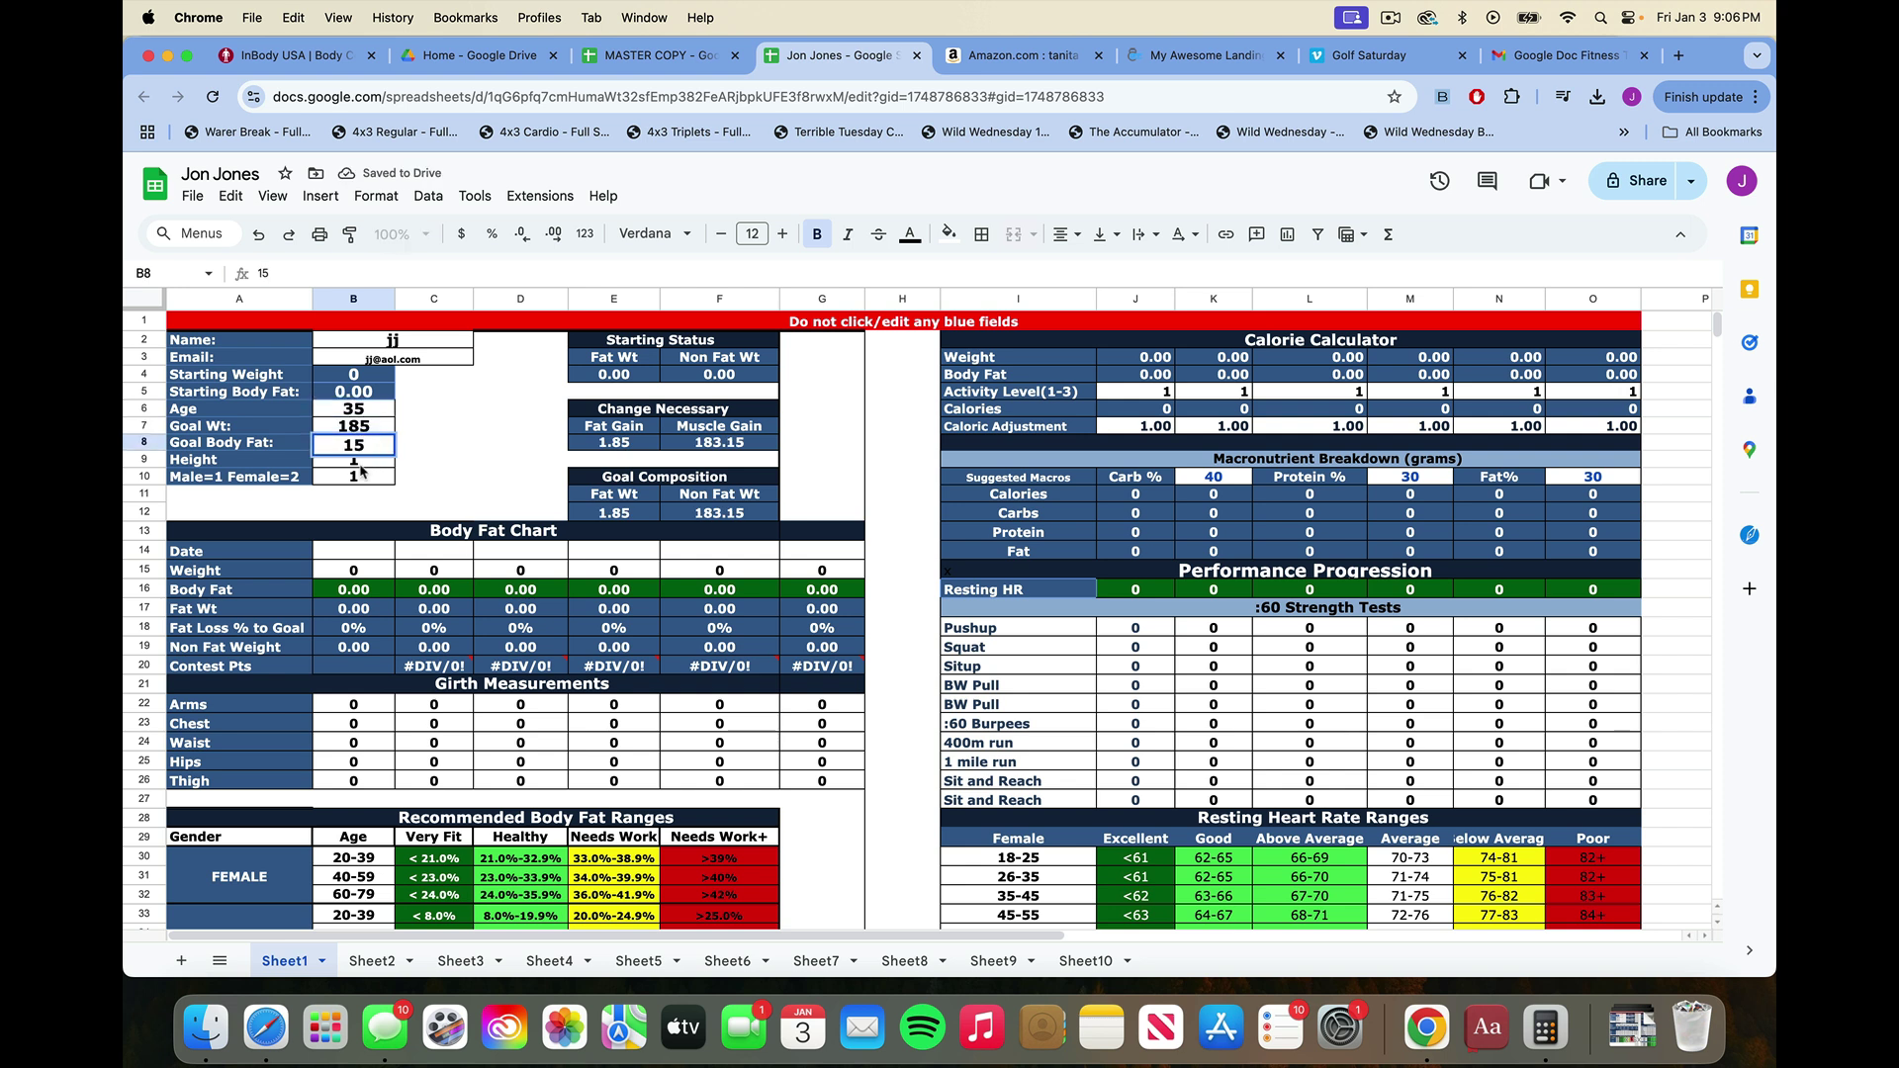
click(377, 461)
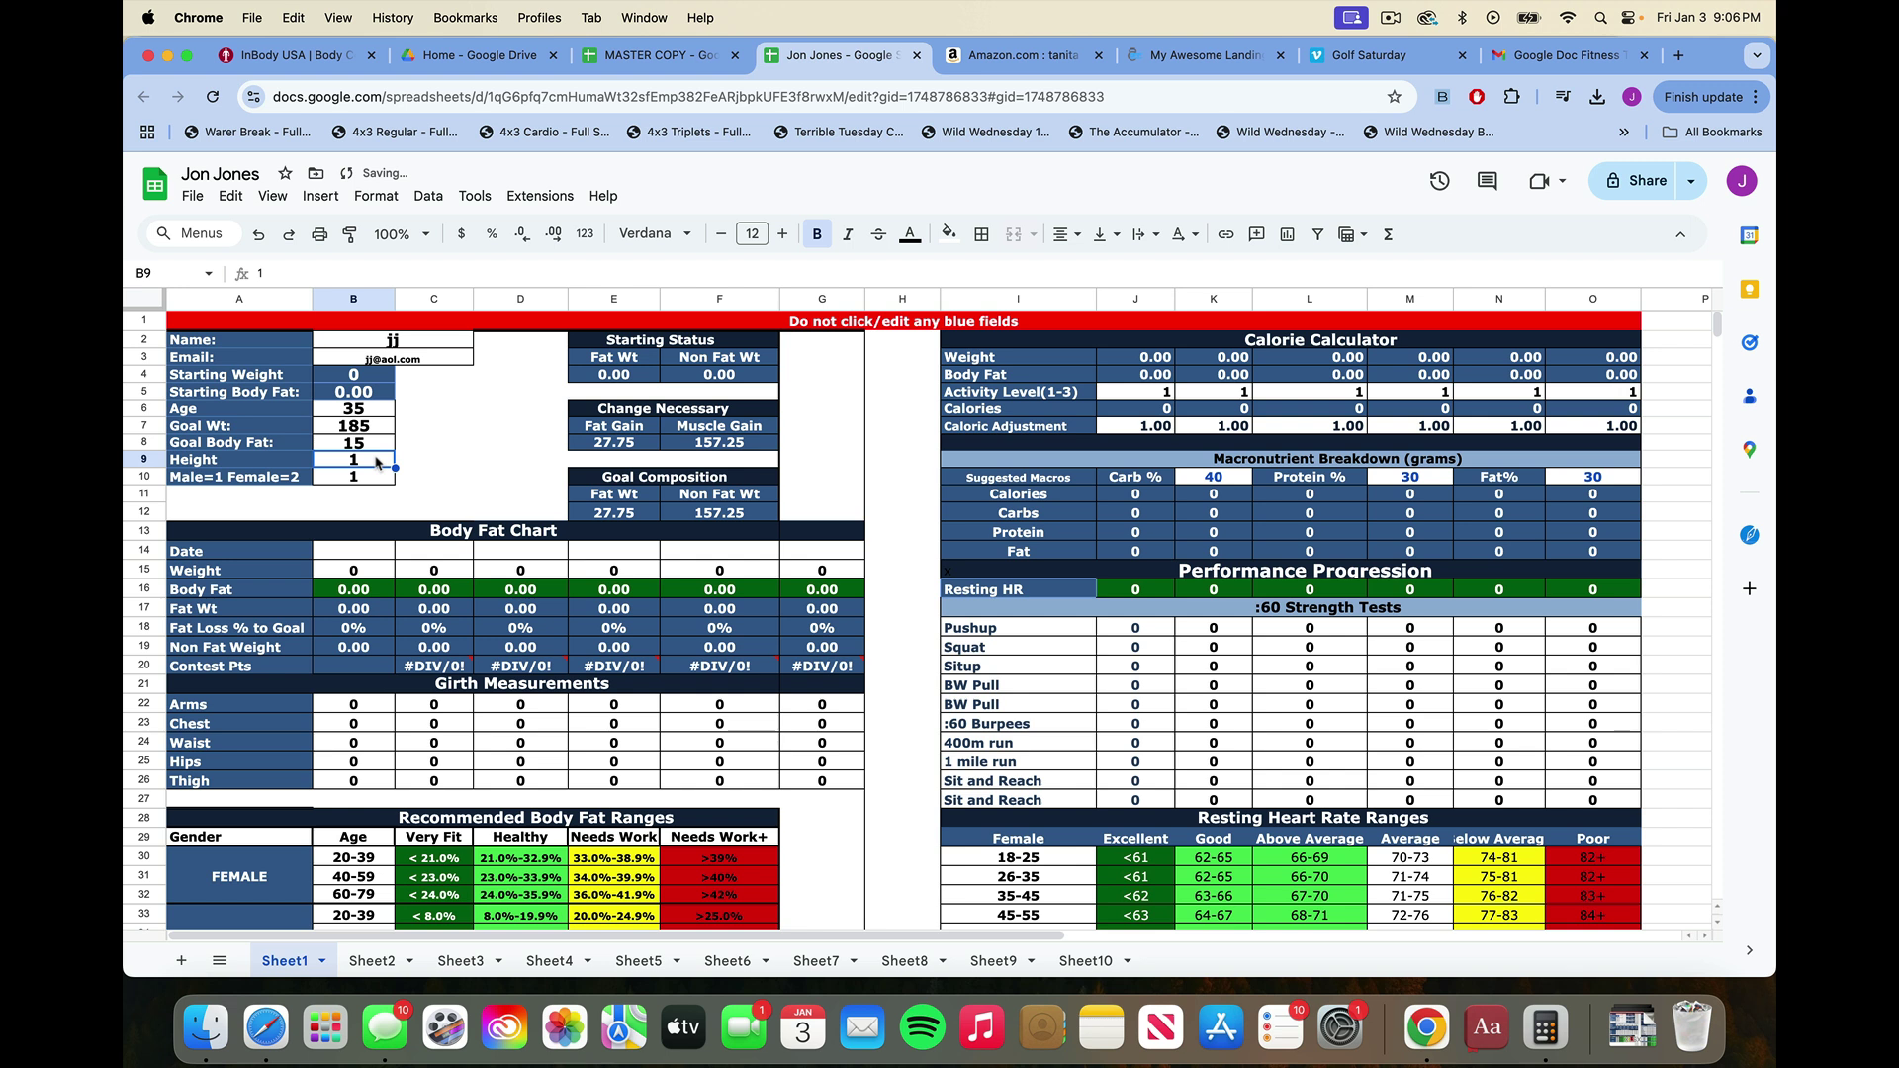
text(5'11)
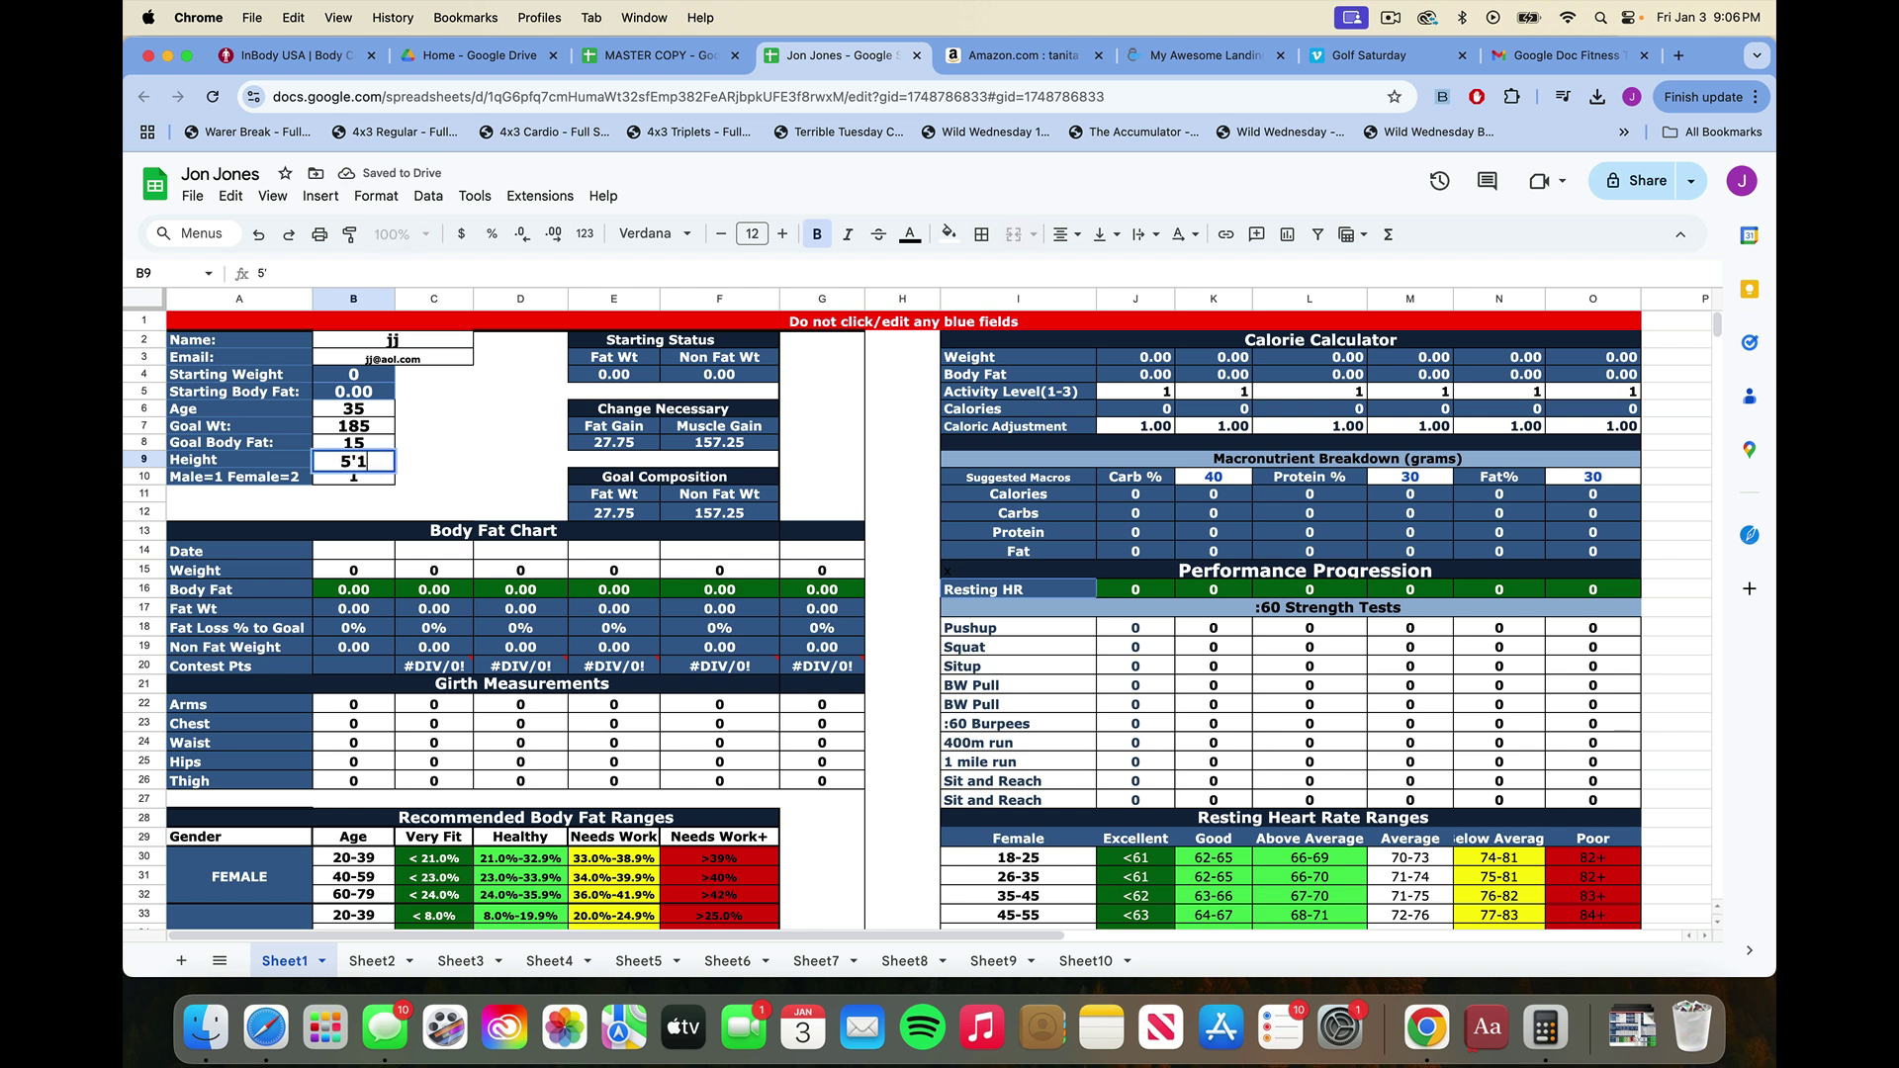
click(413, 506)
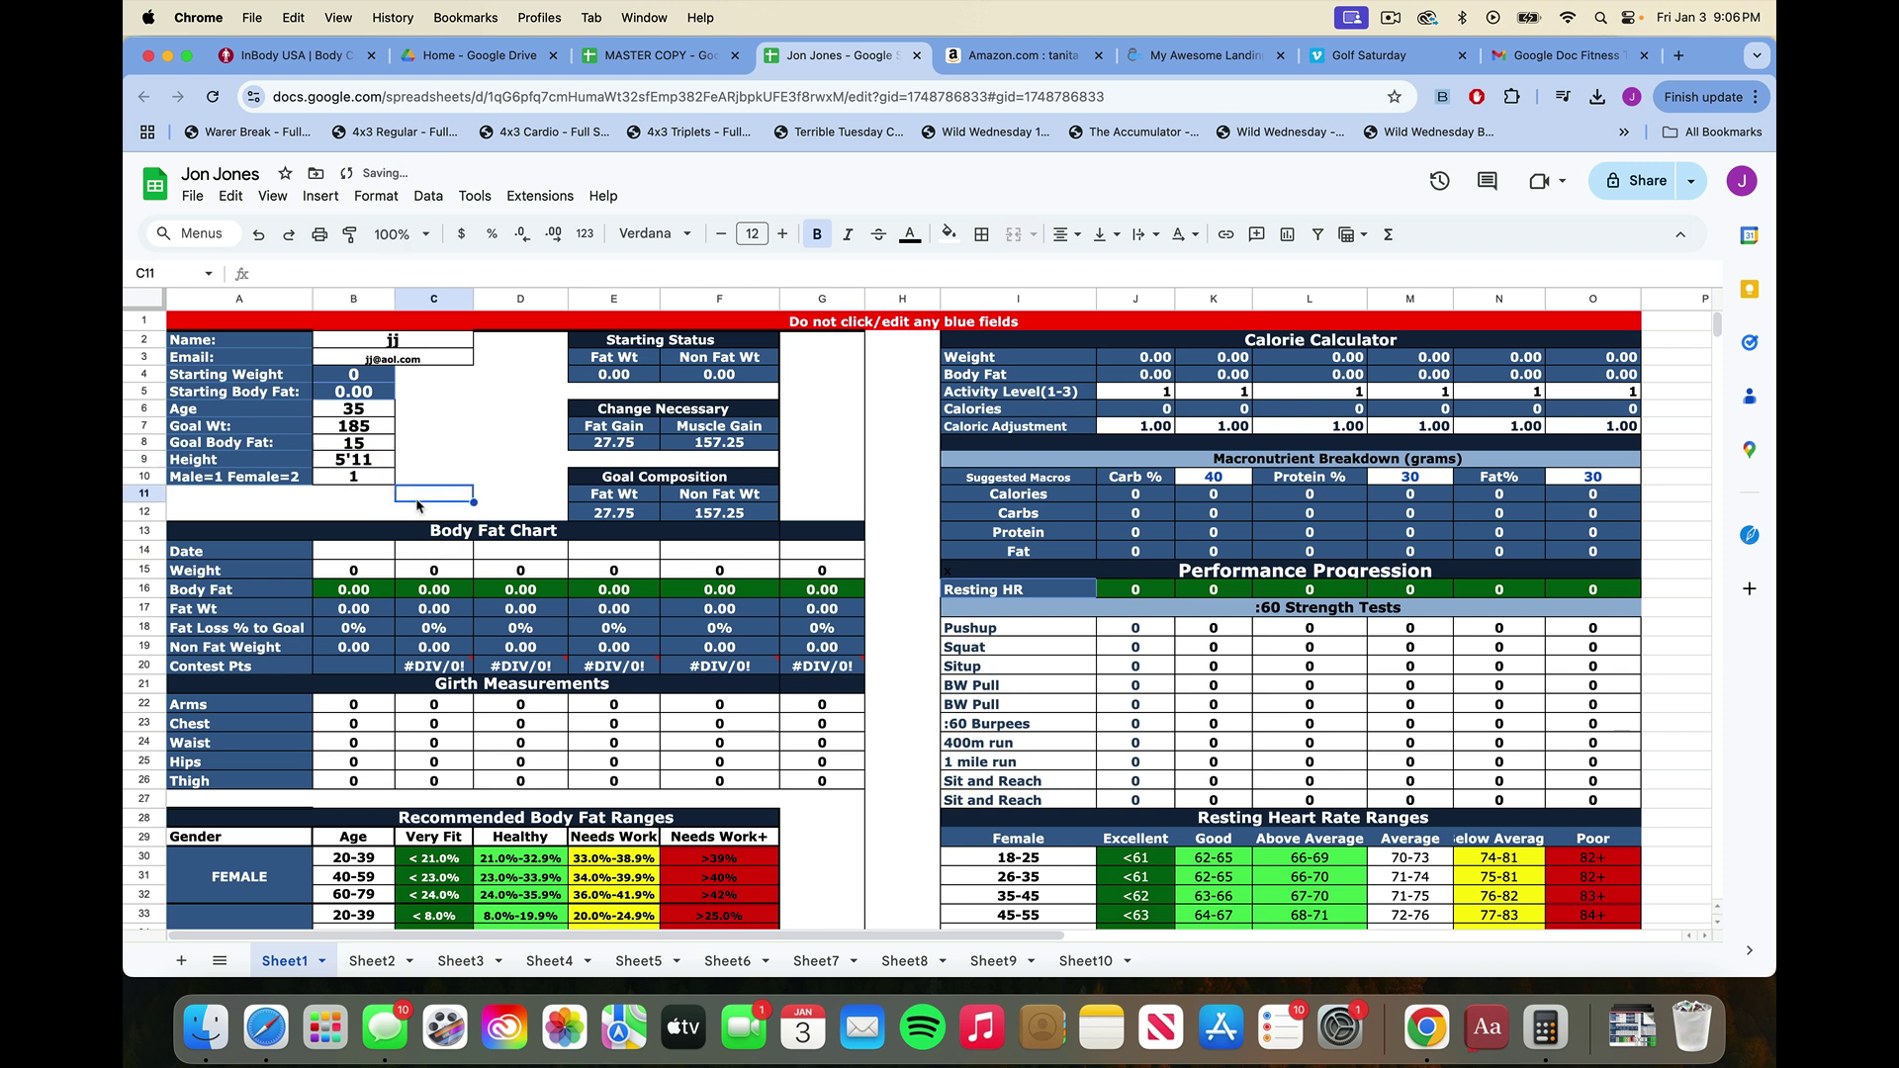
click(362, 553)
text(1/)
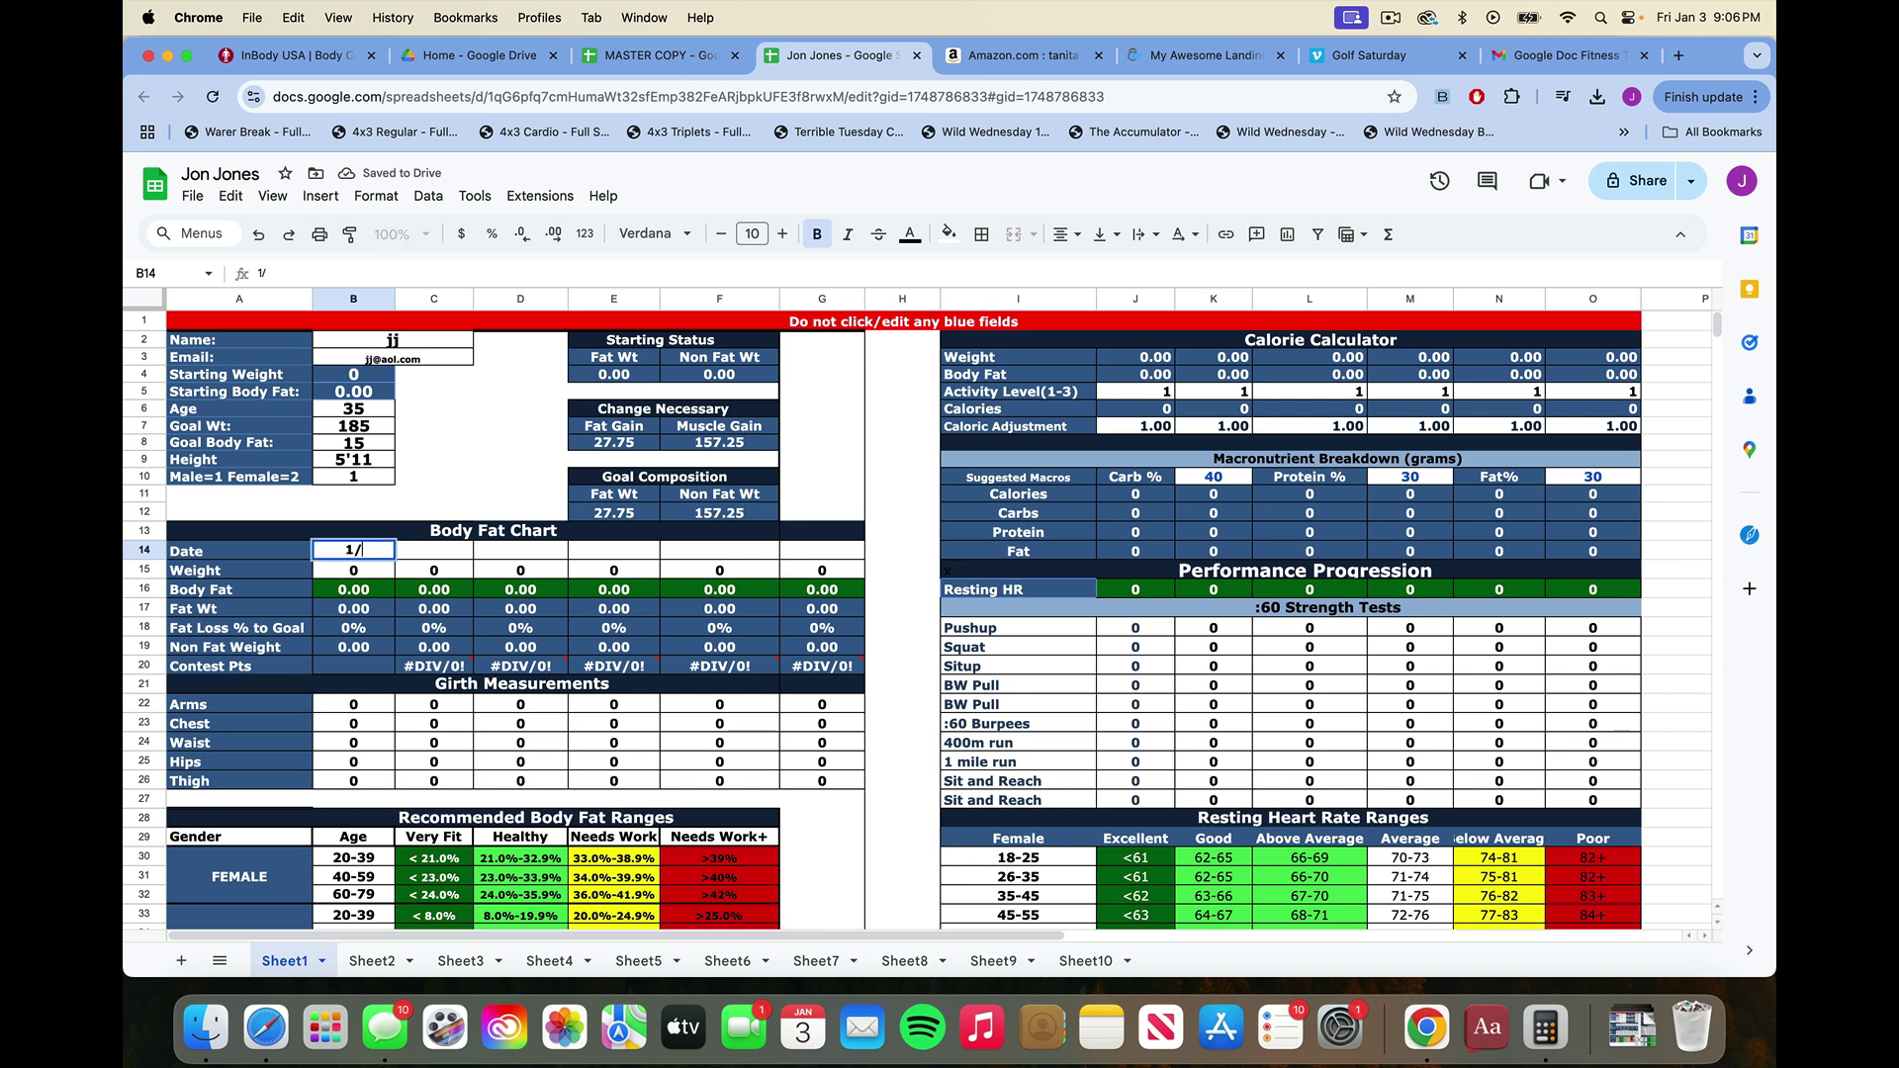
text(3/25)
Log a starting weight of 200 and body fat of 20 for the 1/3/25 entry.
click(342, 573)
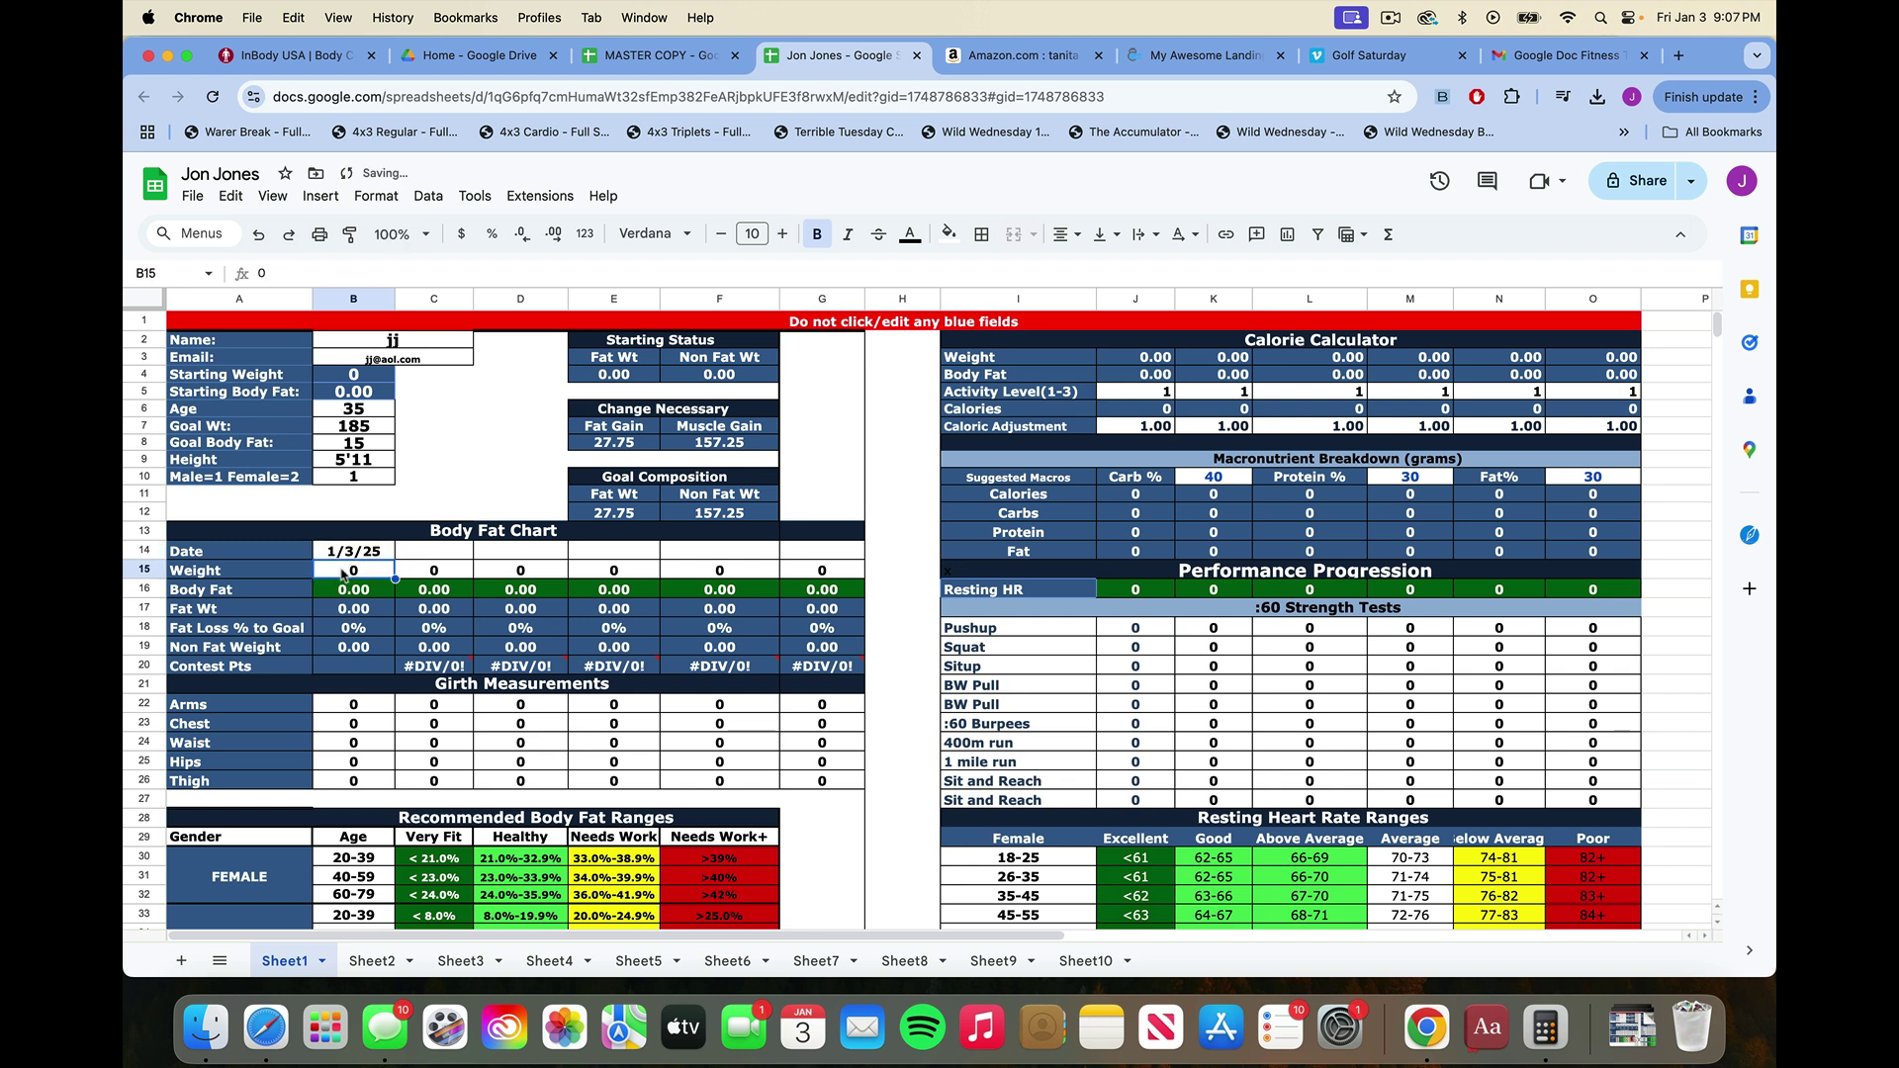
text(200)
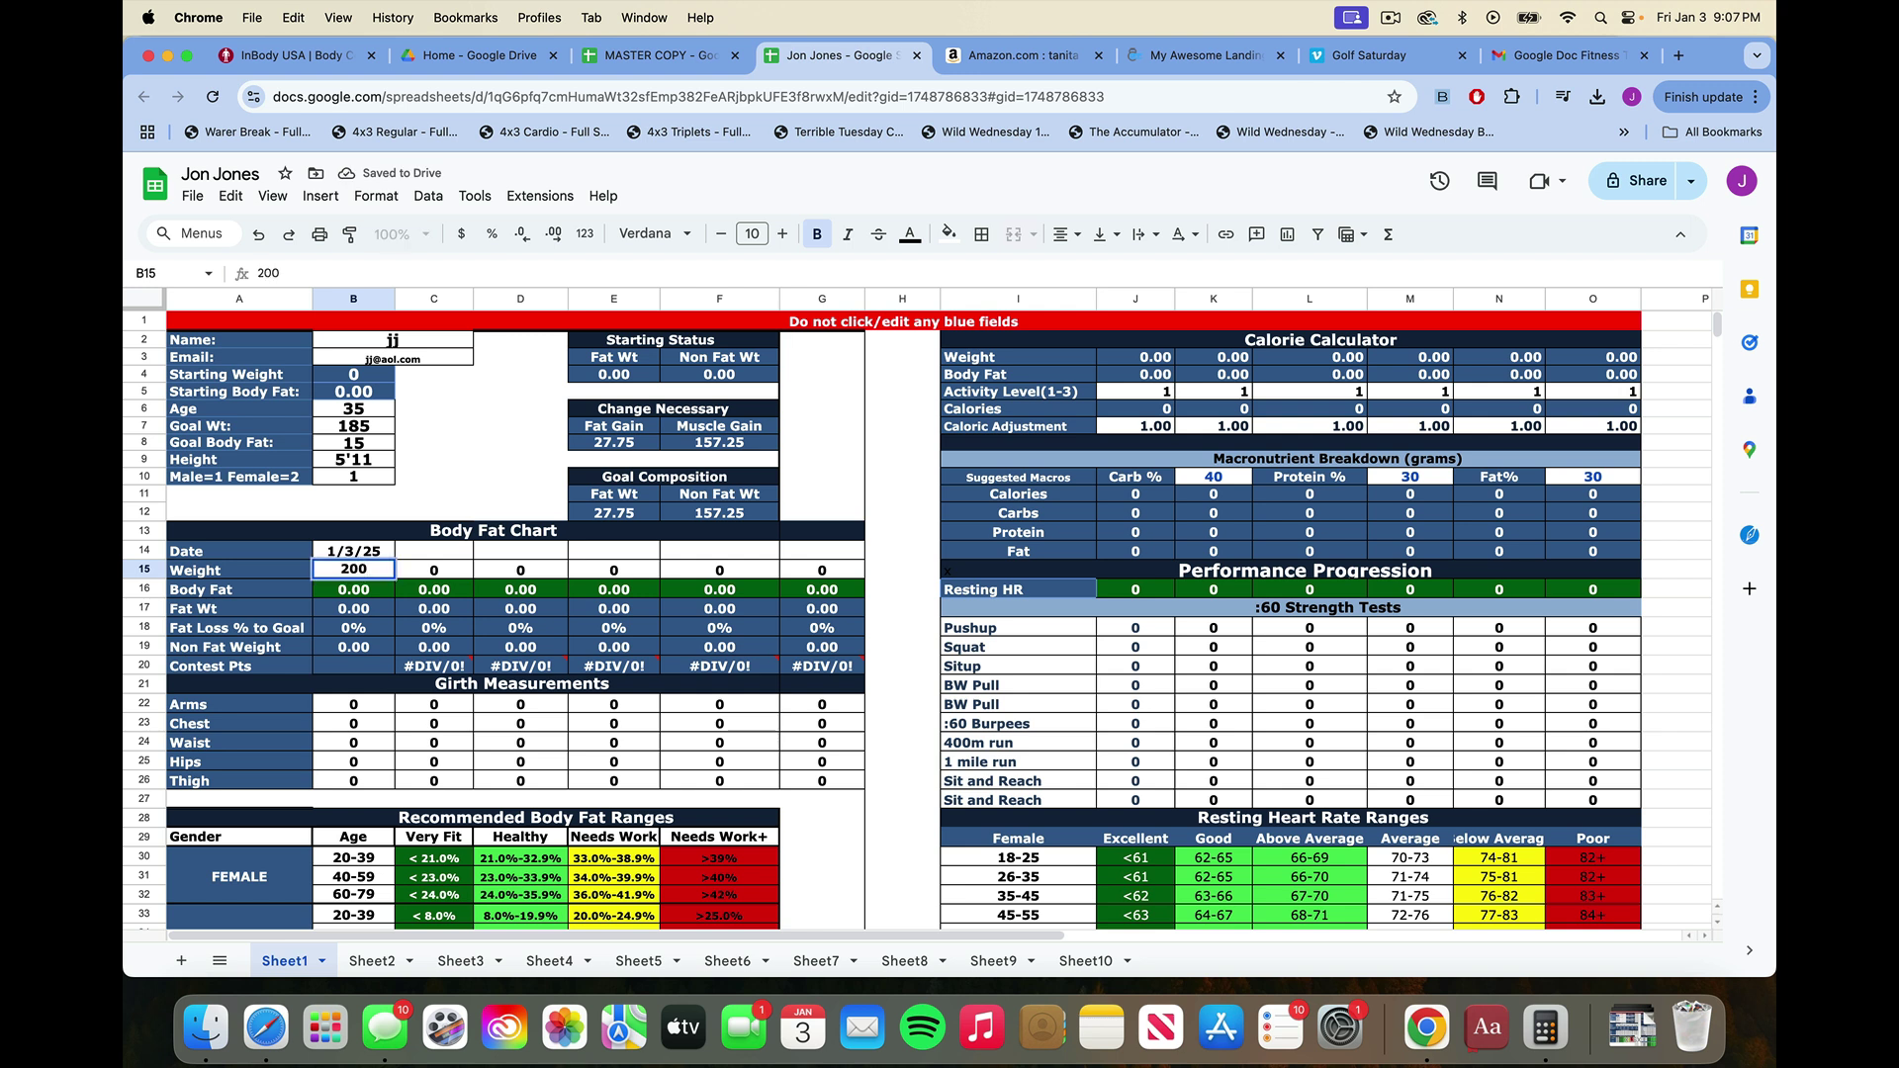
key(Return)
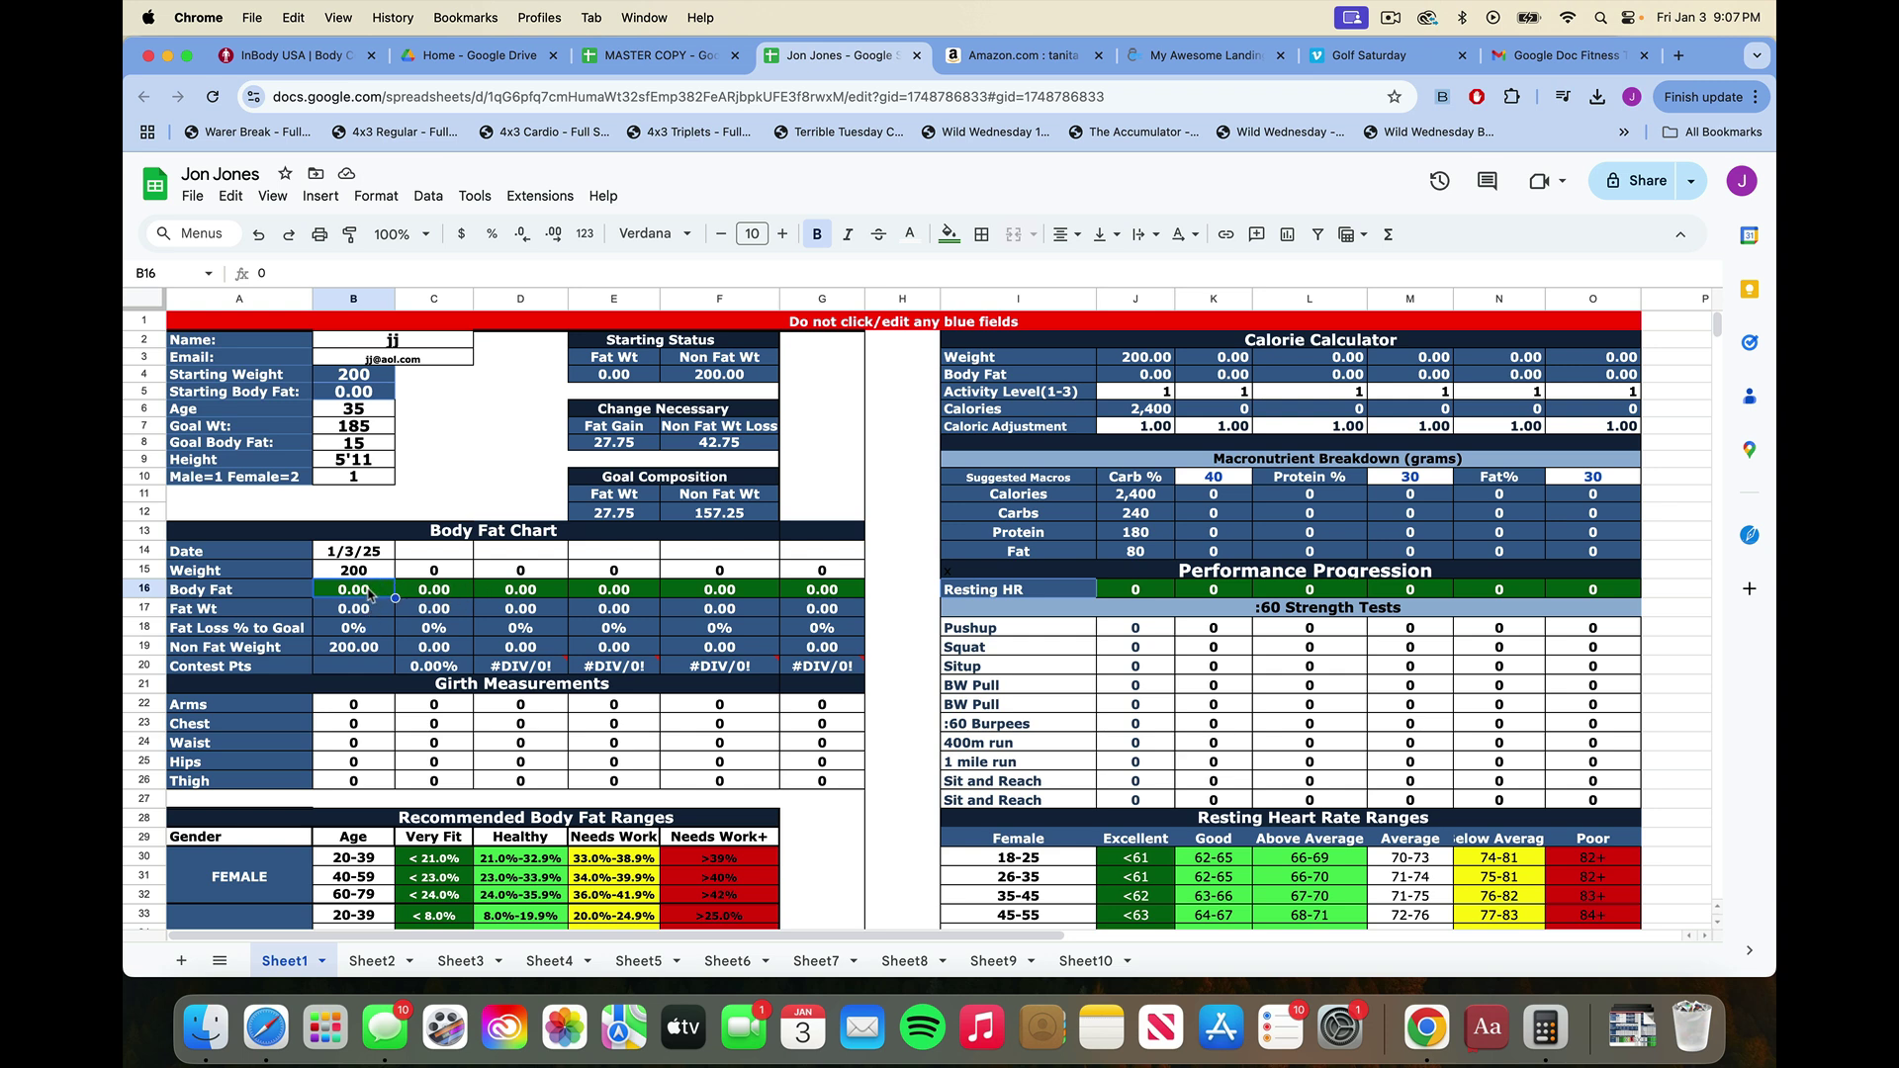
text(20)
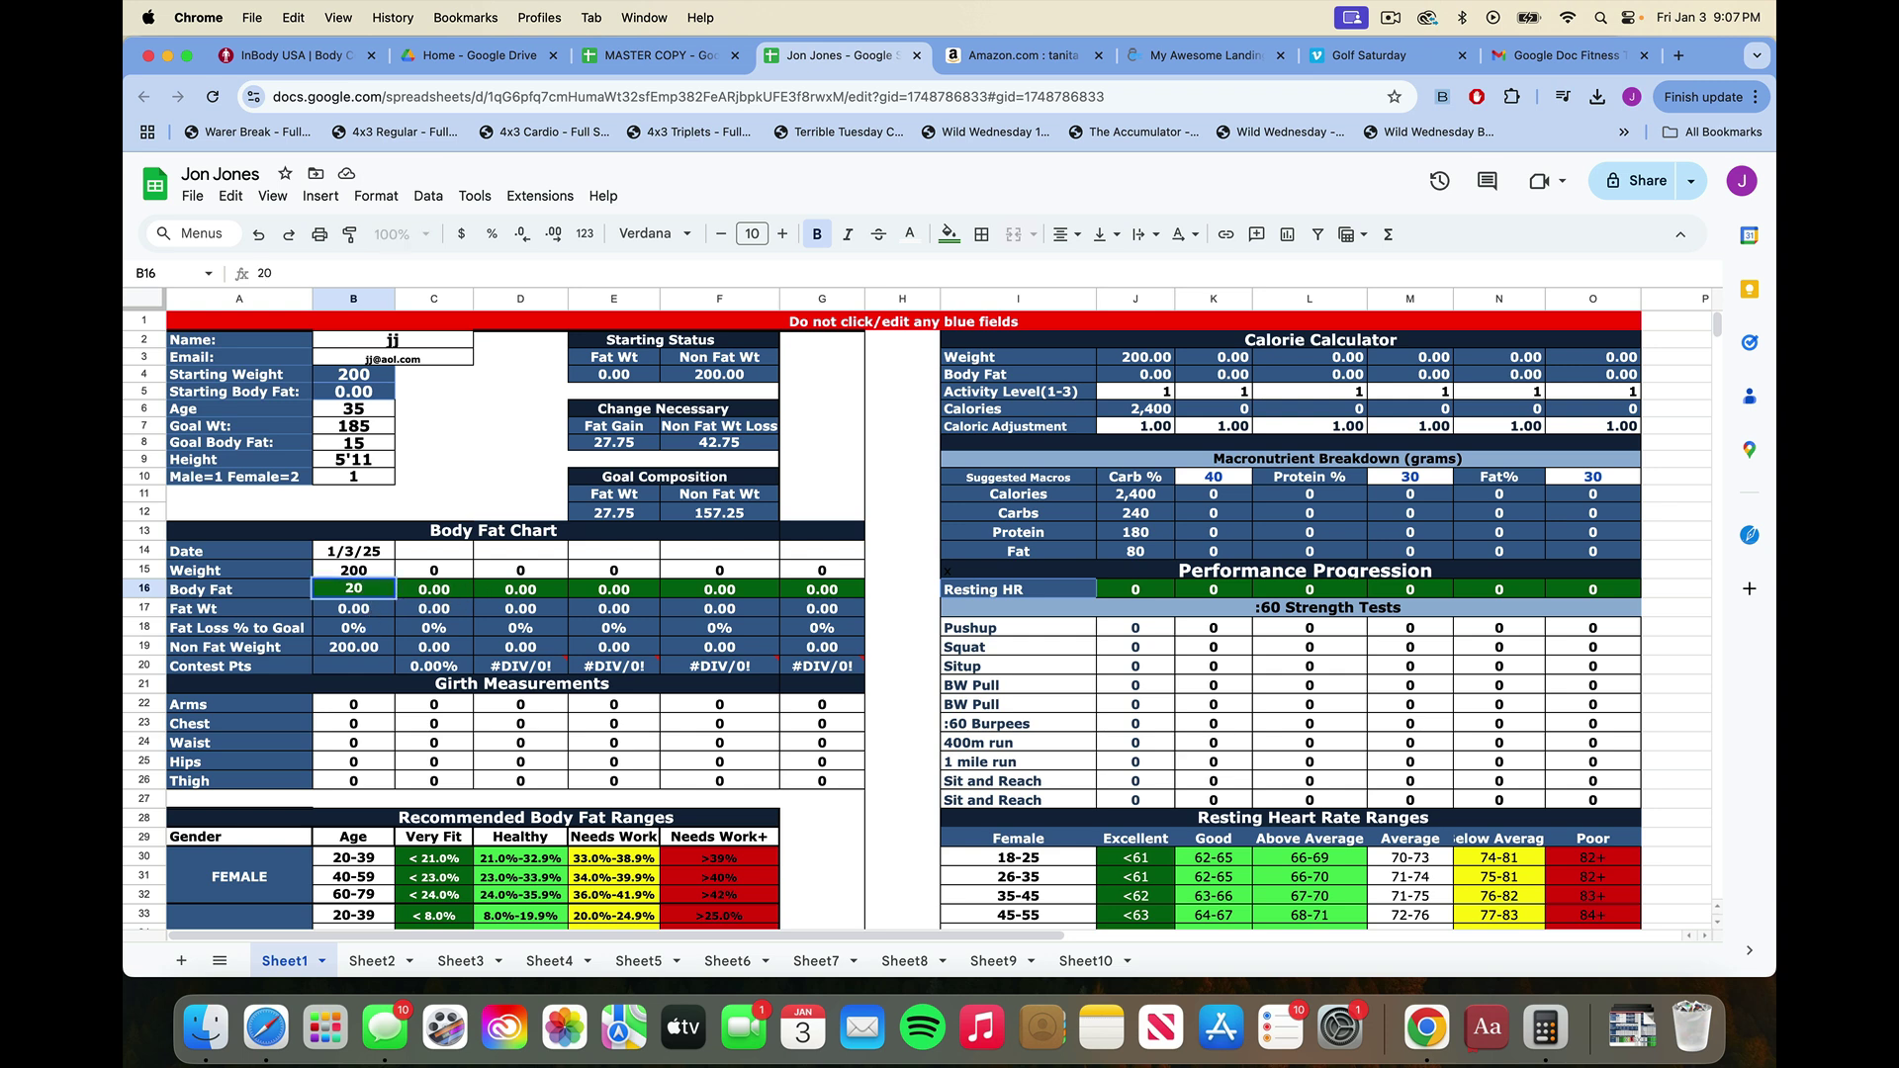
key(Return)
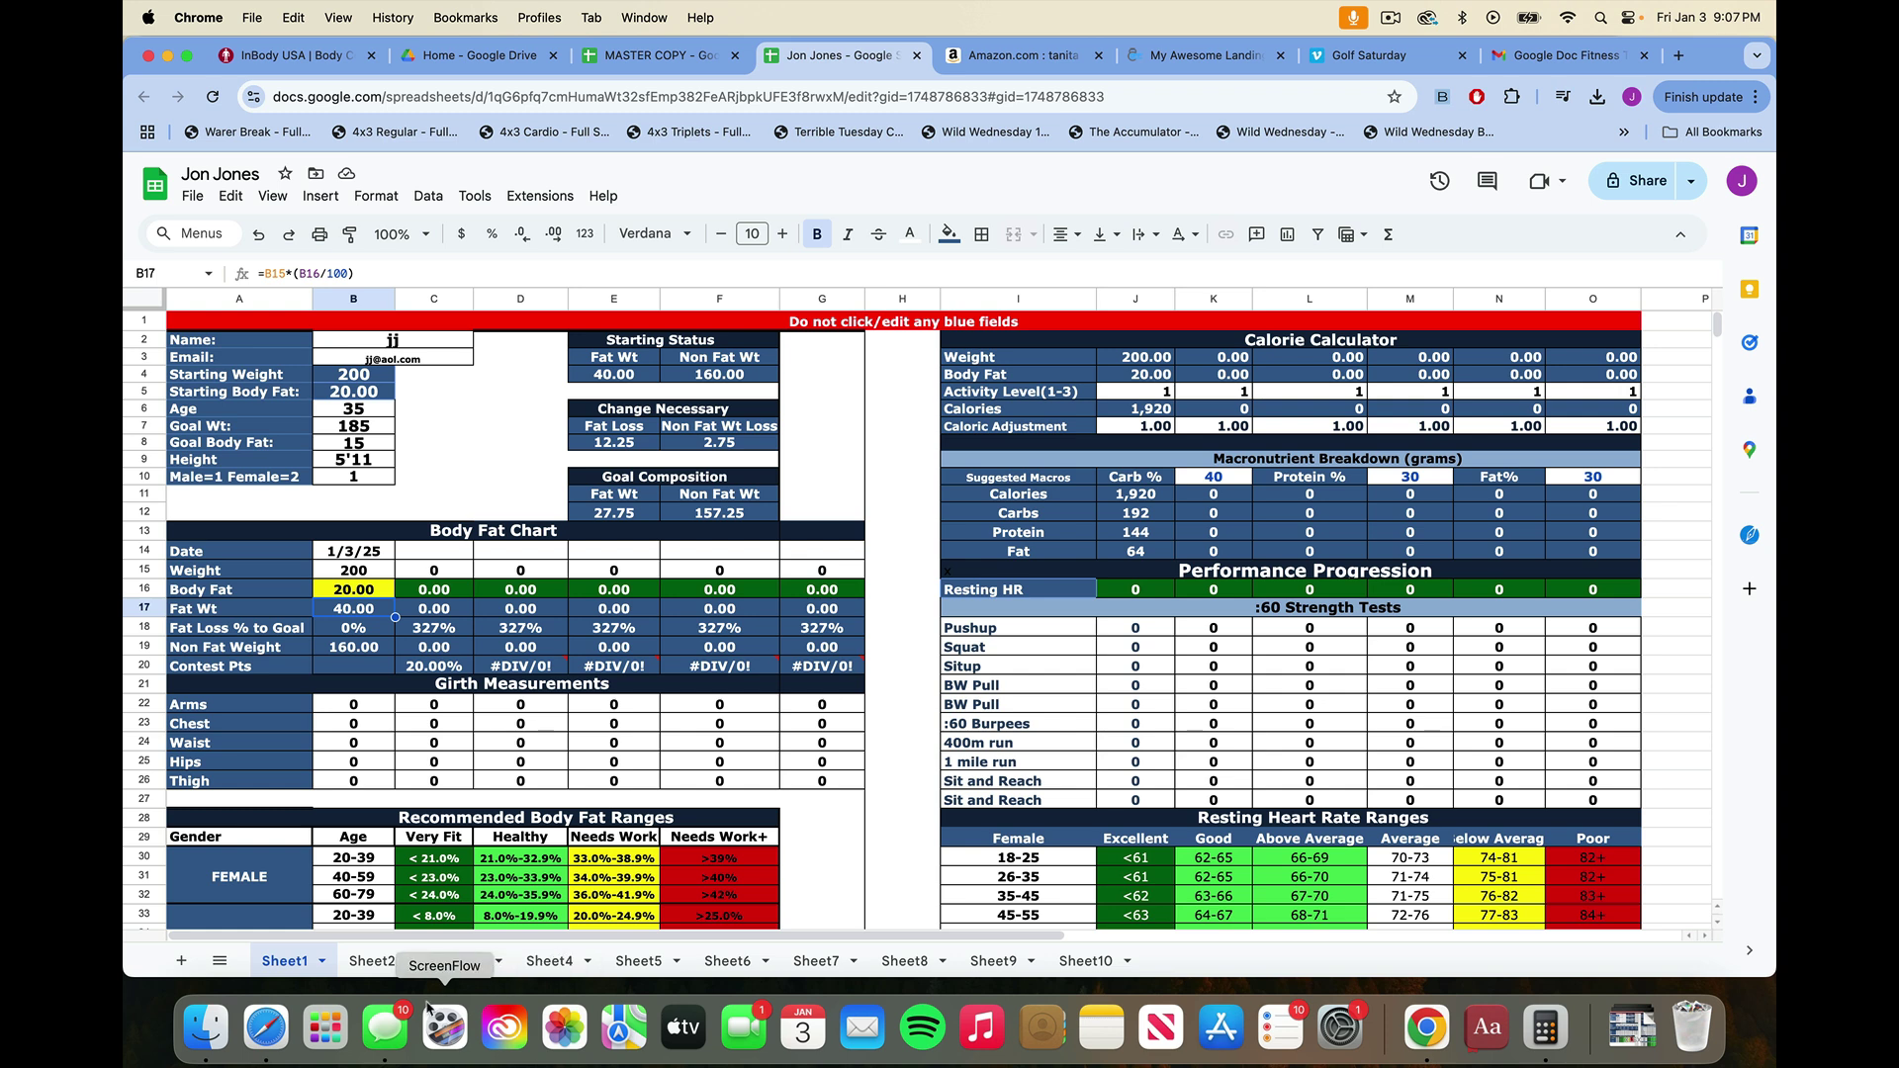
Check the Sheet2 template, then enter girths on Sheet1: arms 13, chest 40, waist 36, hips 40, thigh 22.
click(374, 961)
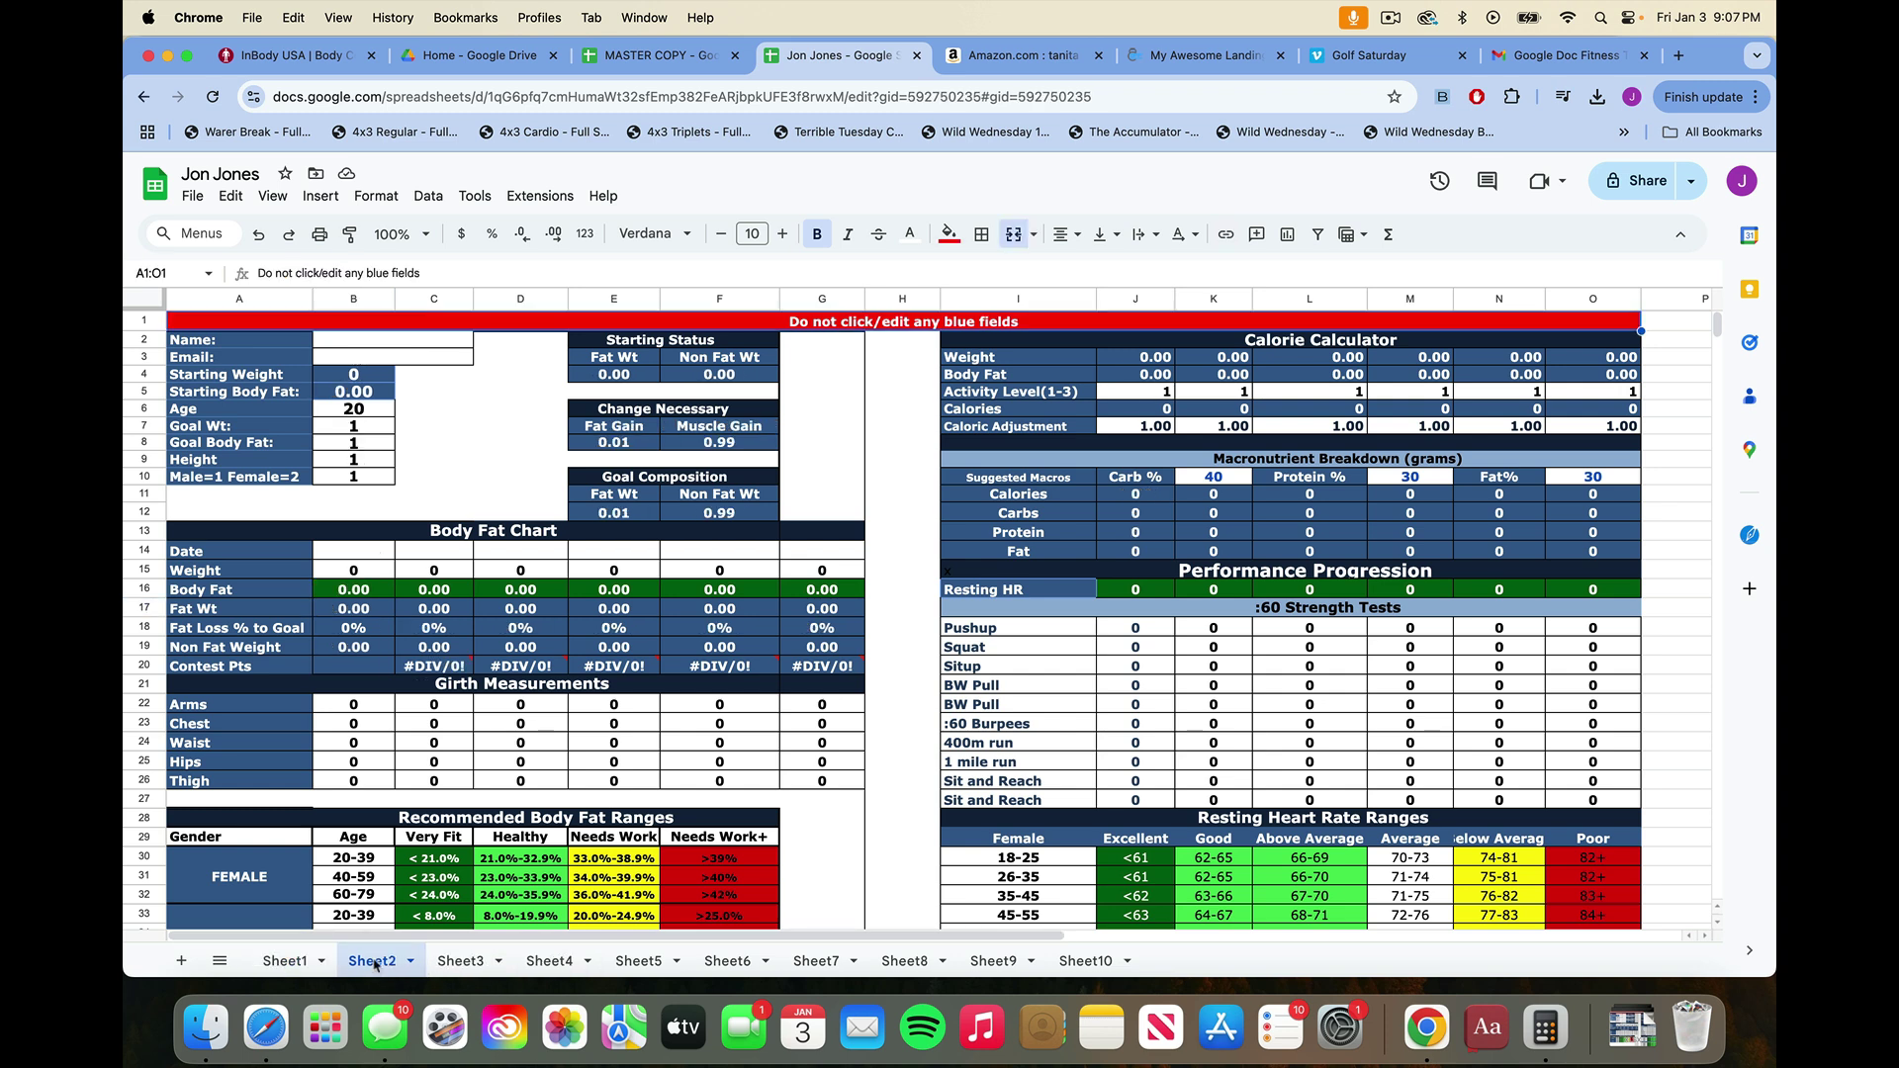
click(293, 965)
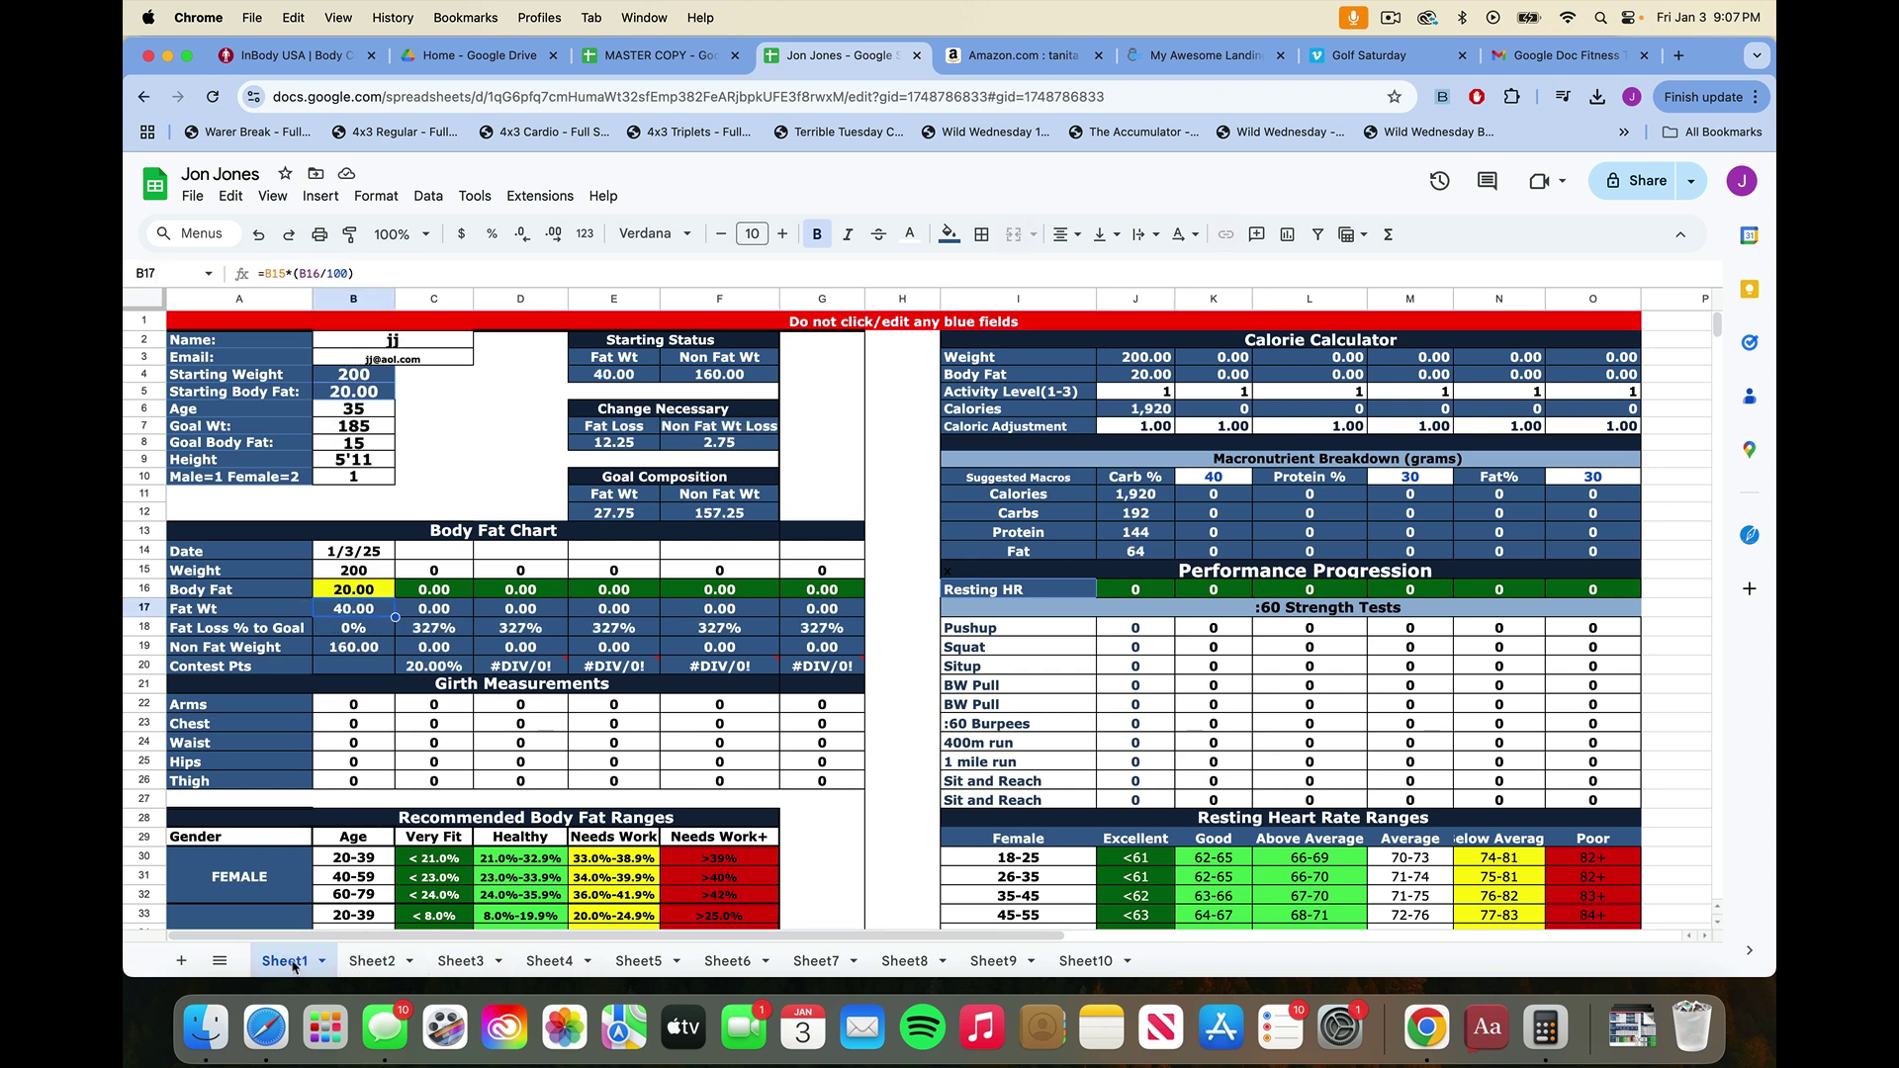
click(353, 707)
text(13)
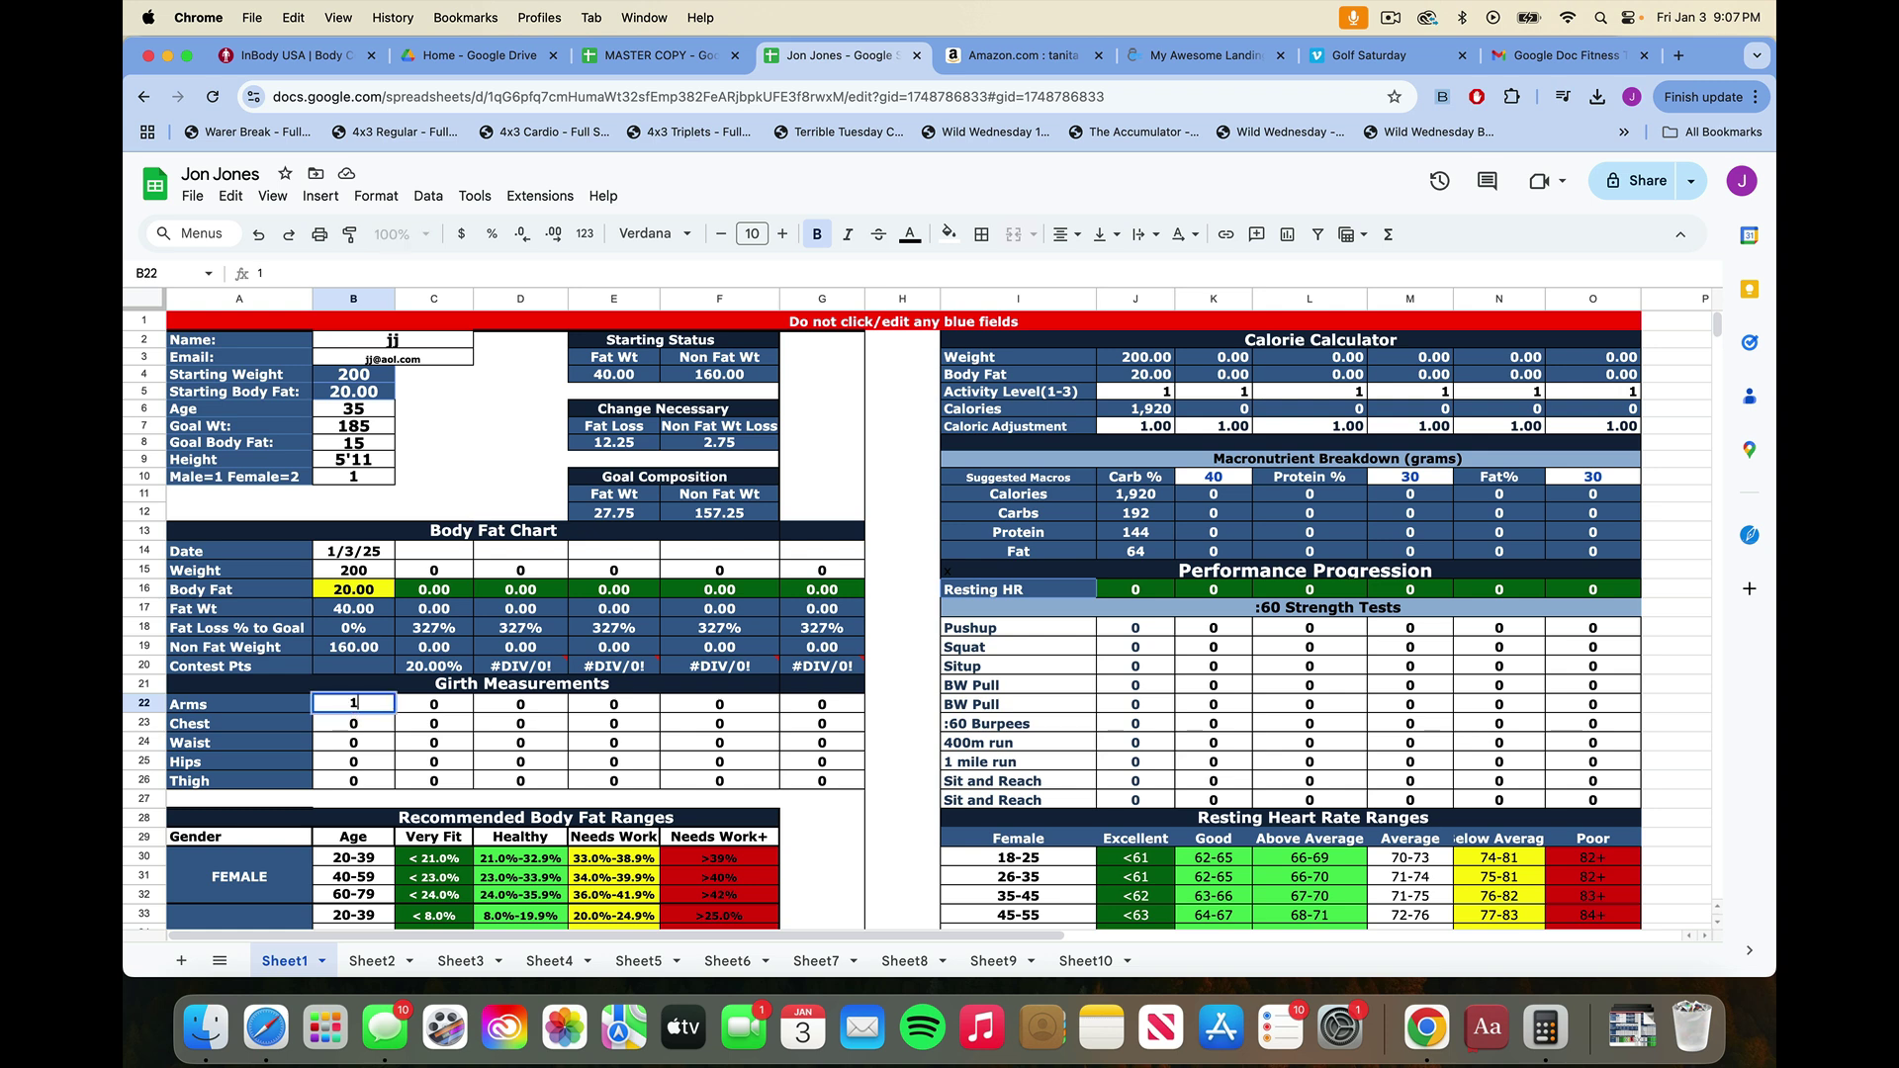
key(Return)
text(4)
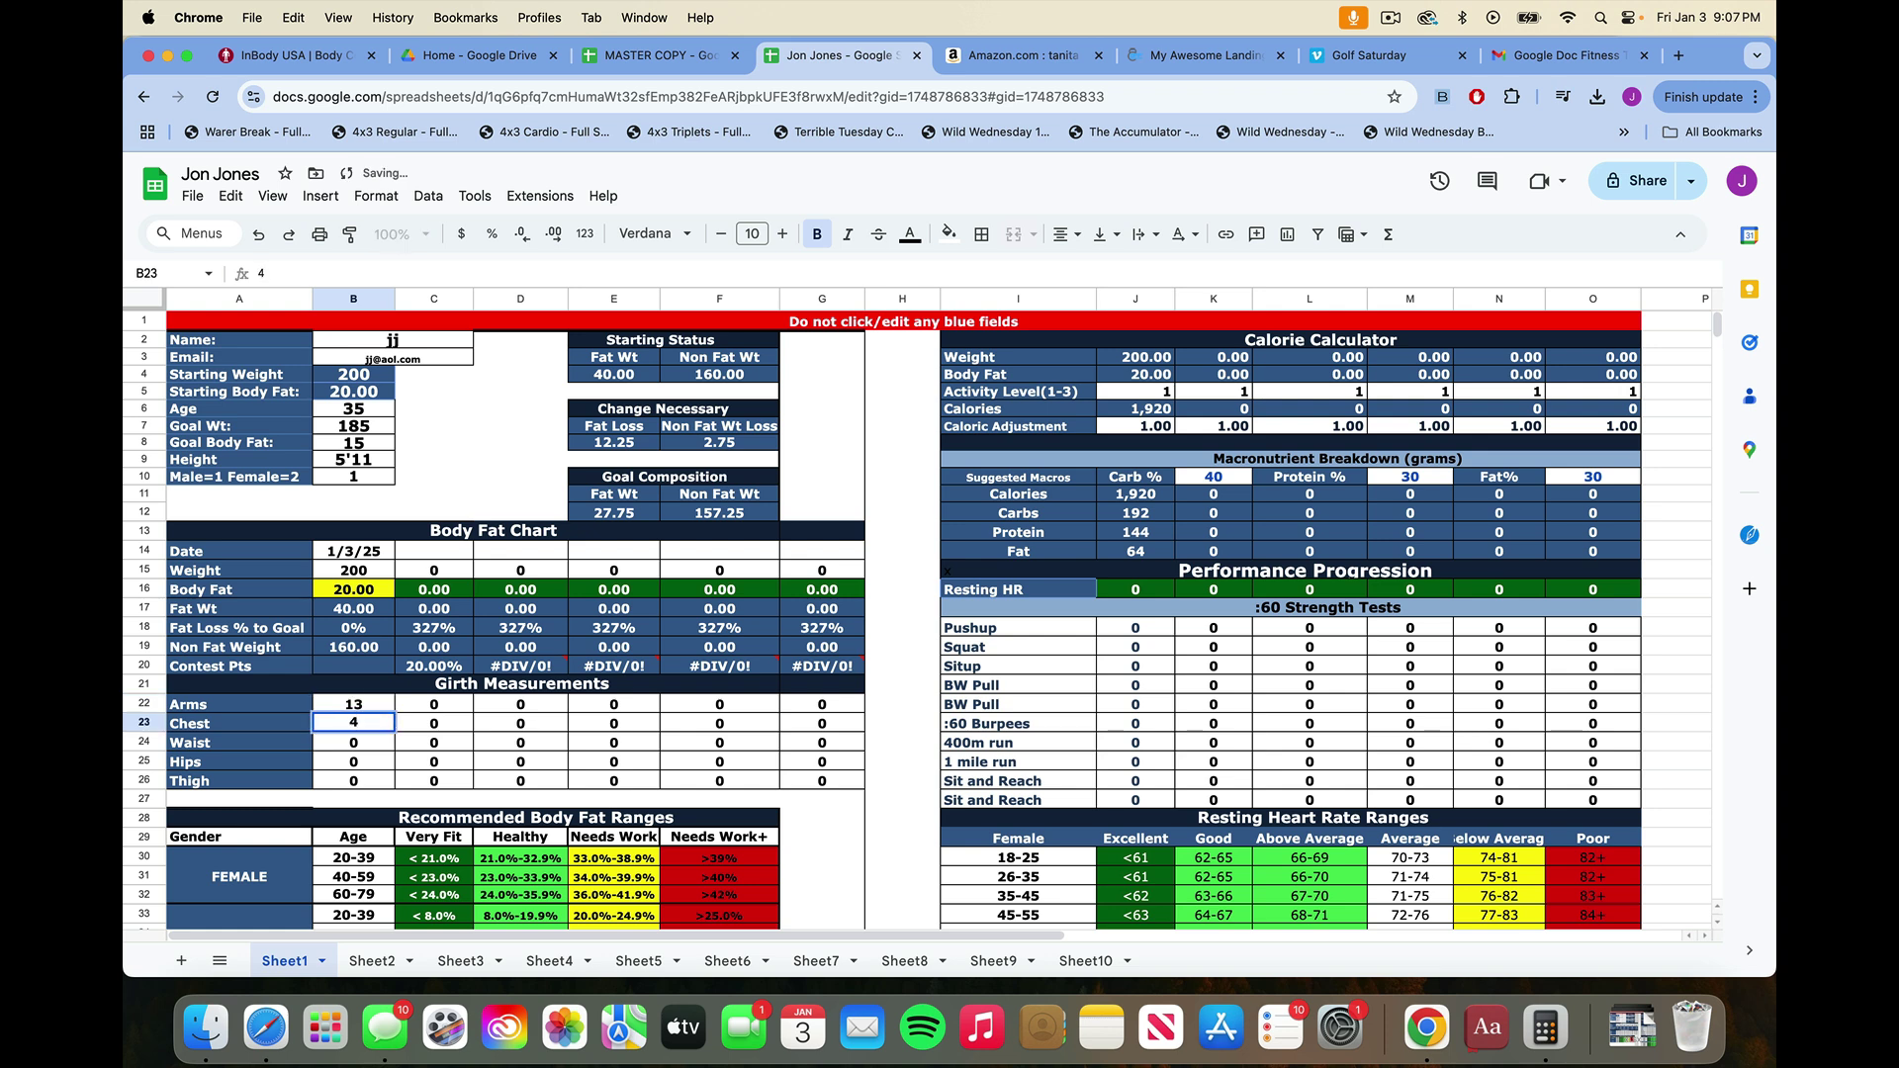
text(0)
key(Return)
text(36)
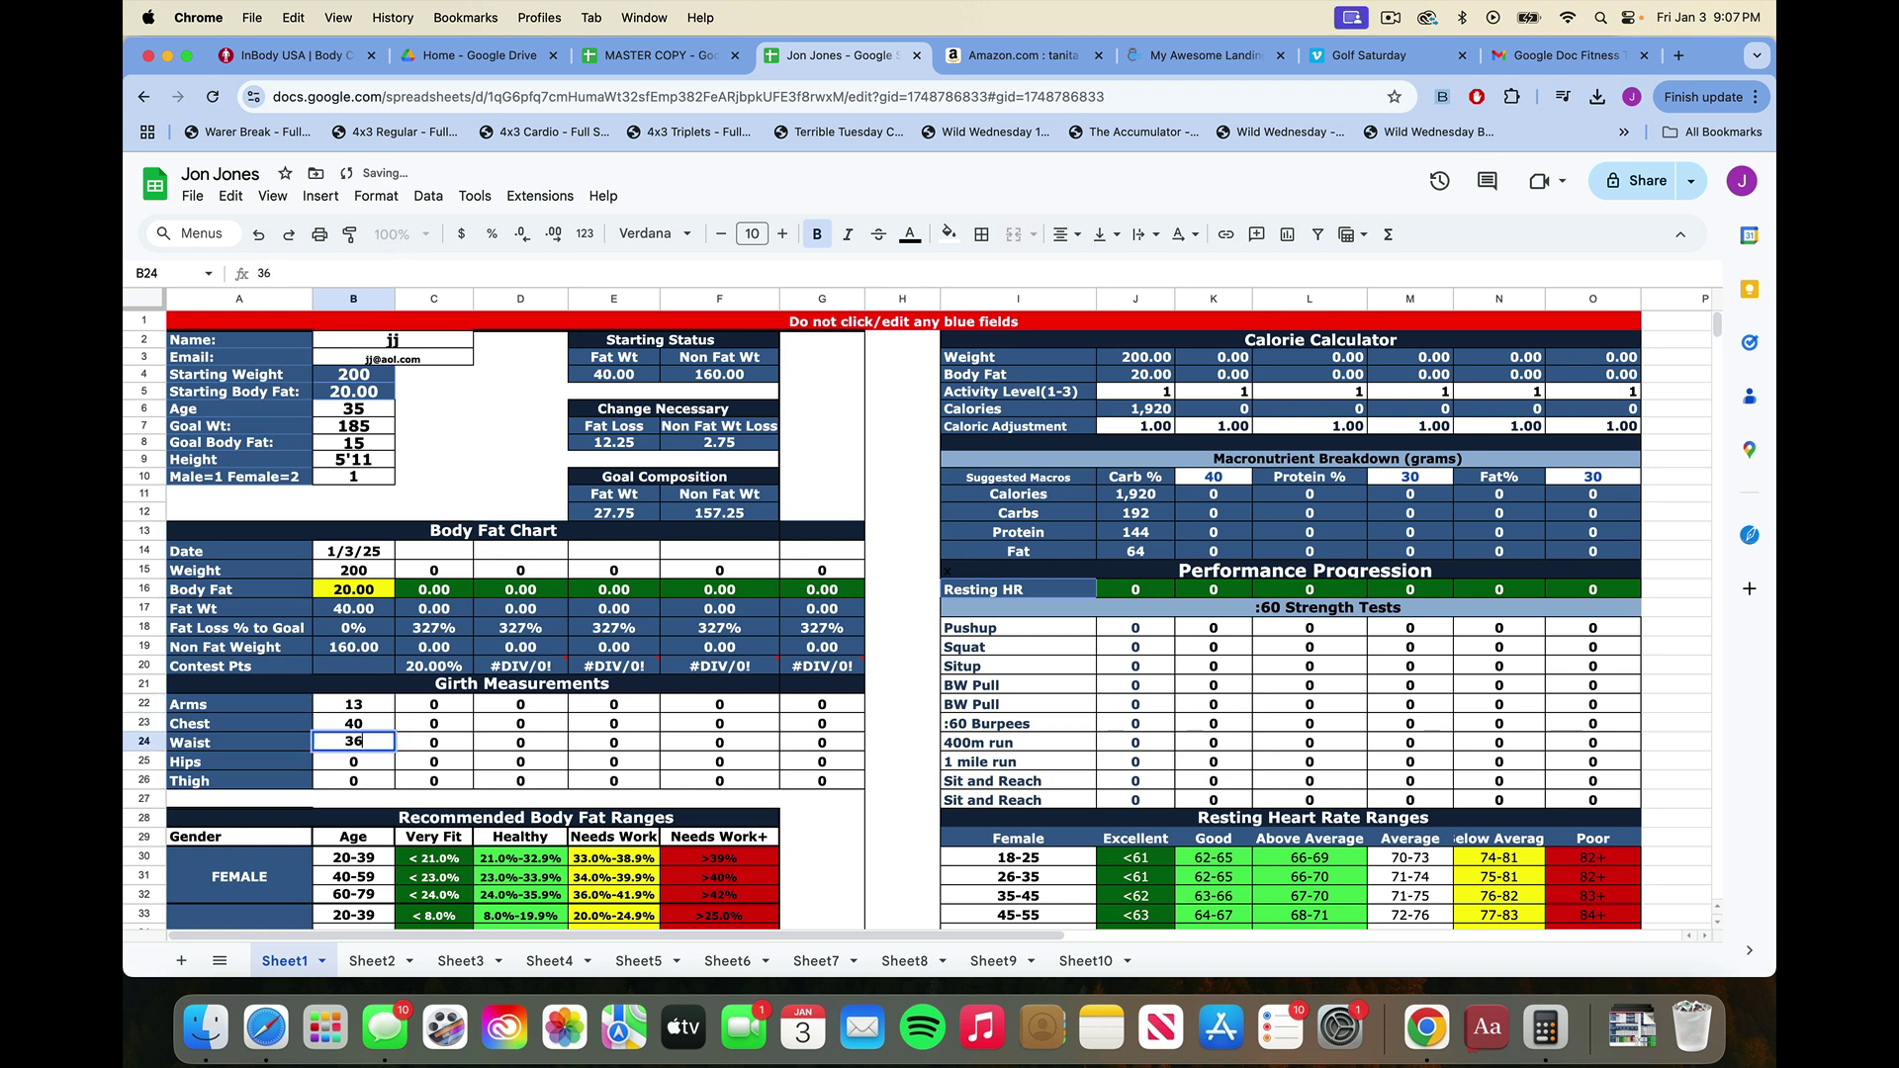
key(Return)
text(40)
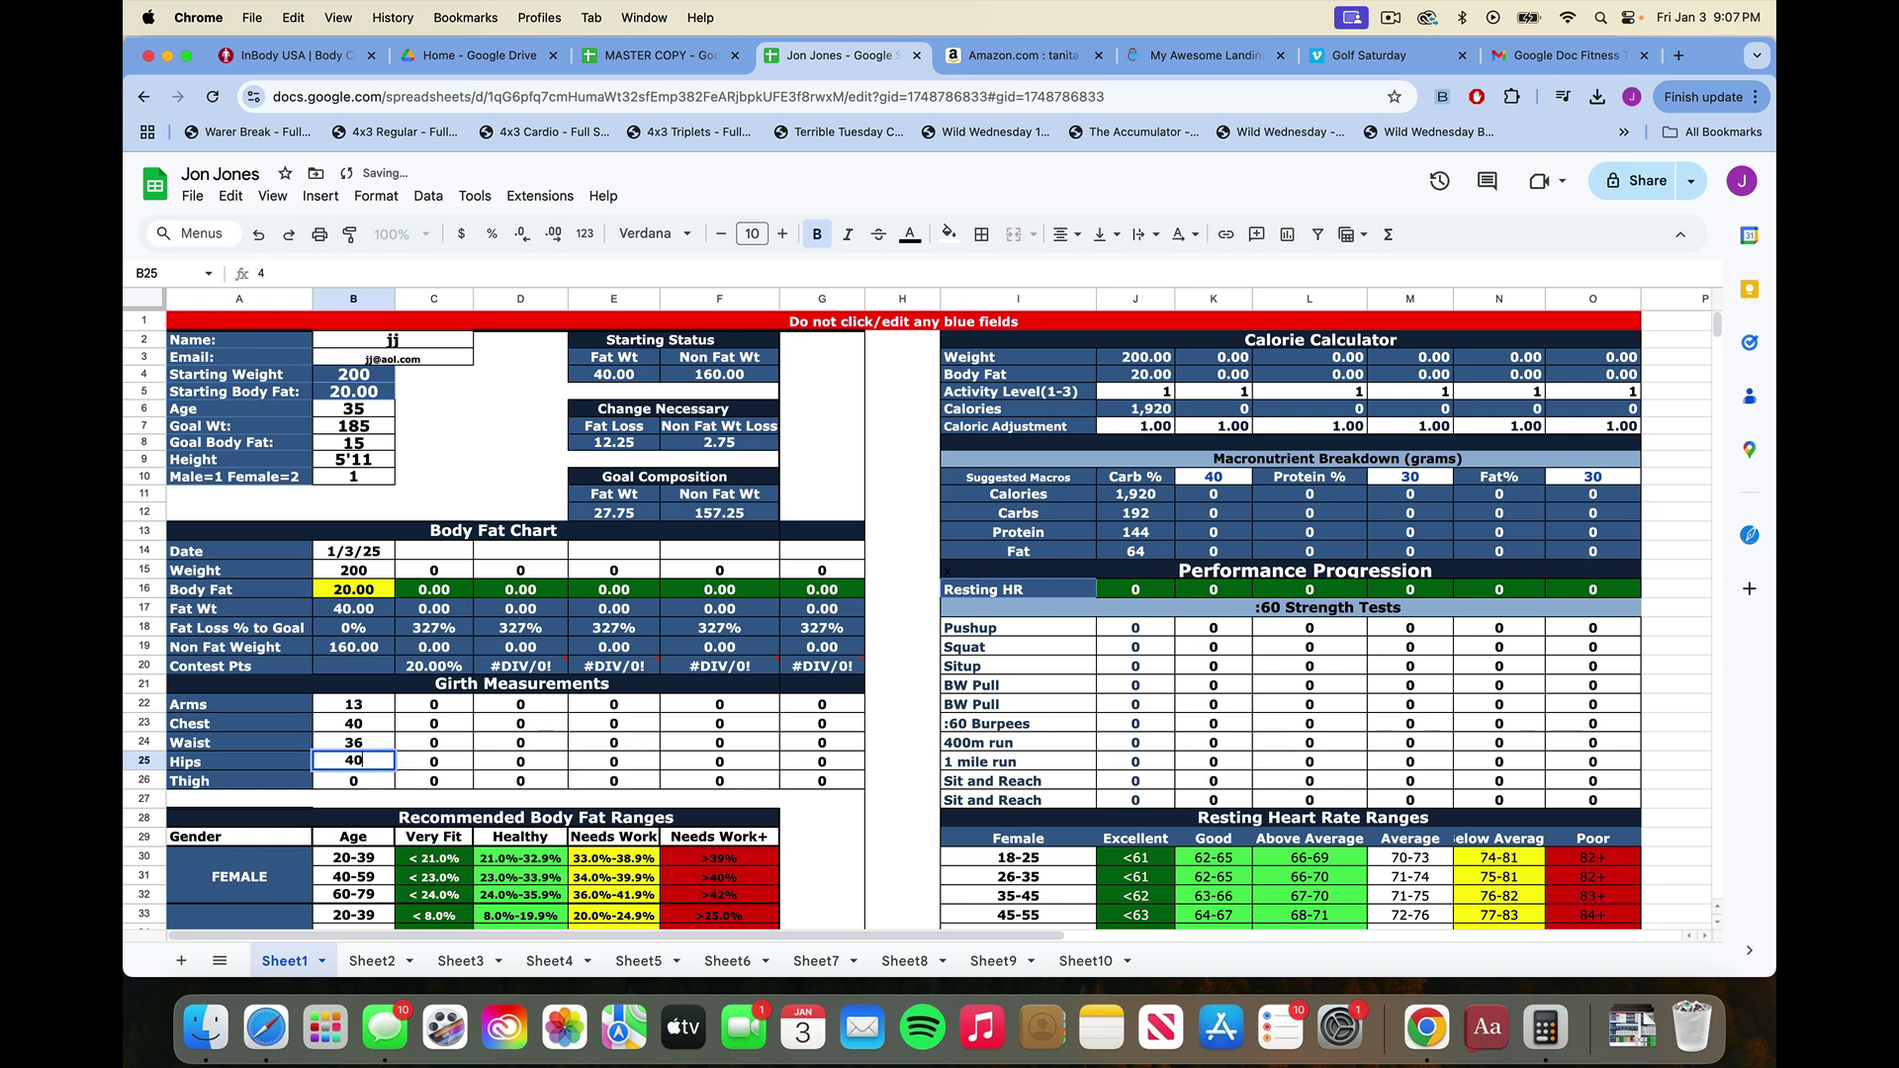
key(Return)
text(22)
key(Return)
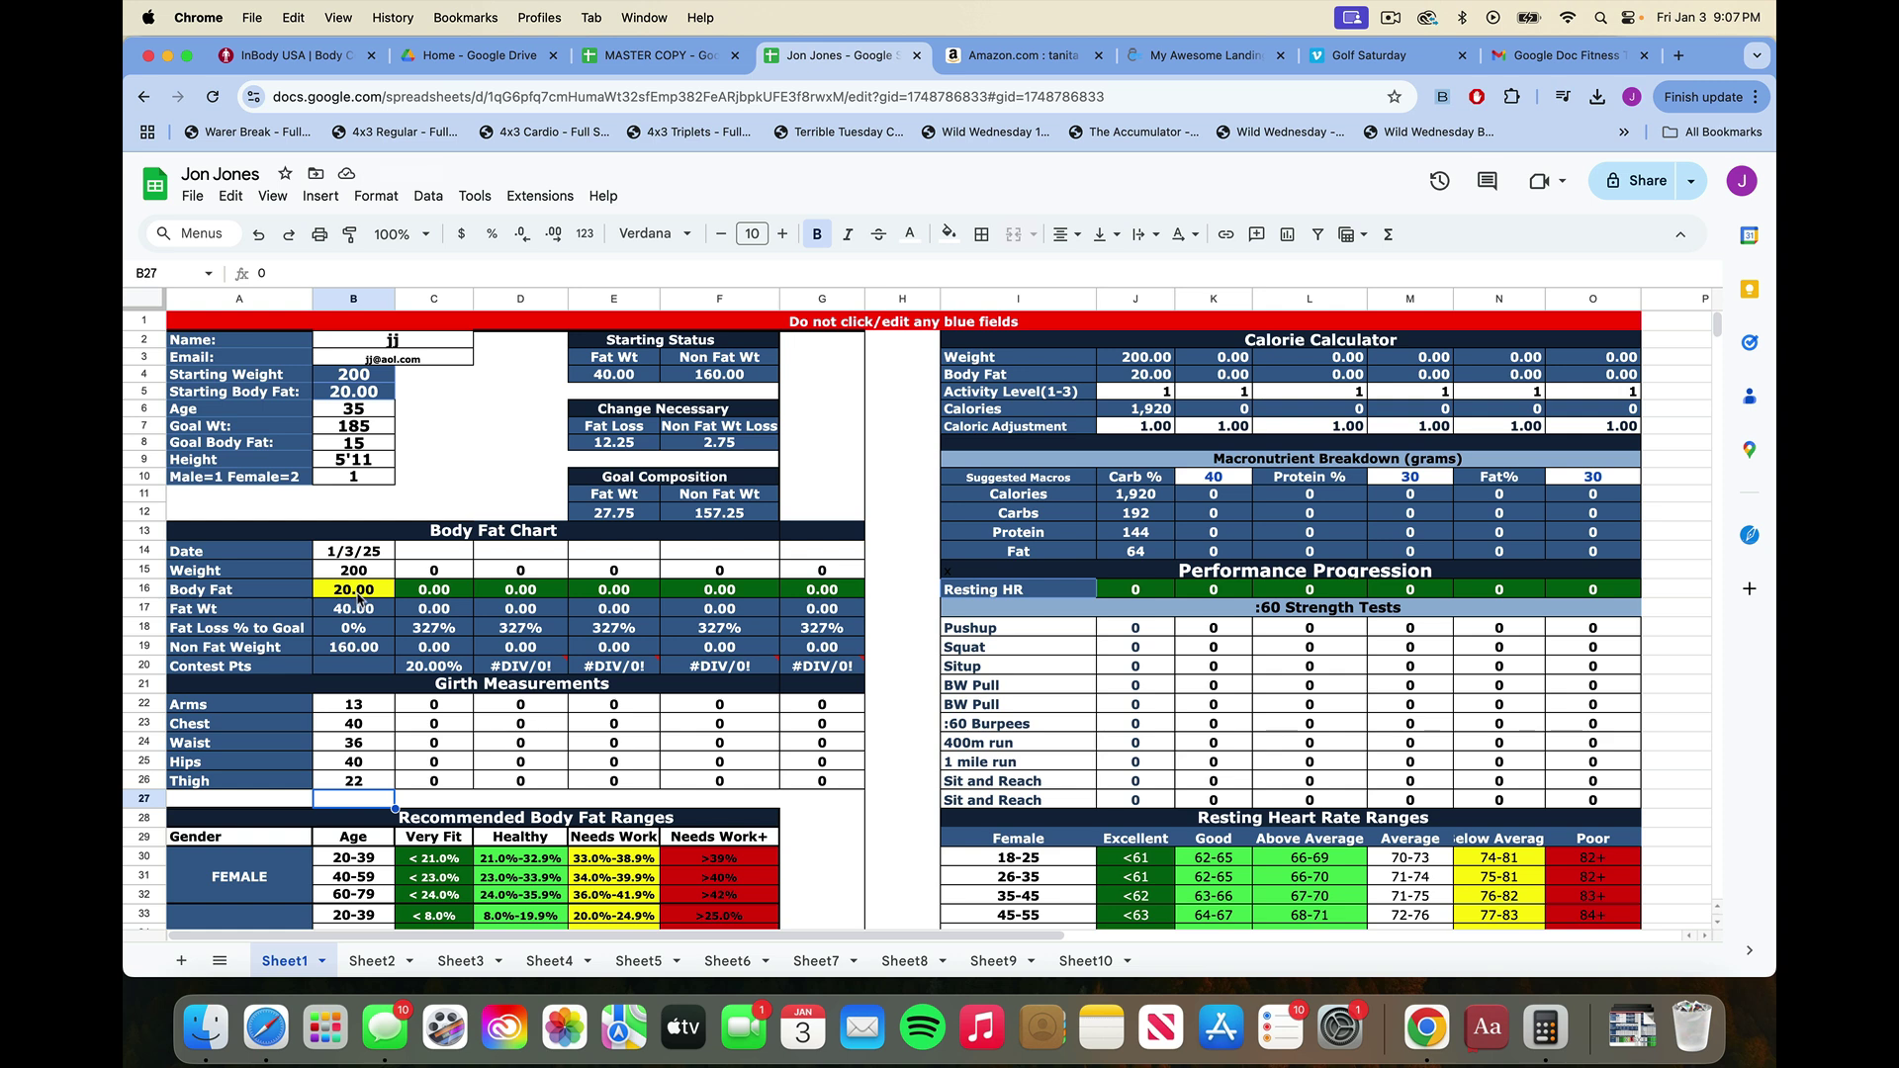
Correct the body fat reading in B16 to 19.
scroll(357, 597, down, 1)
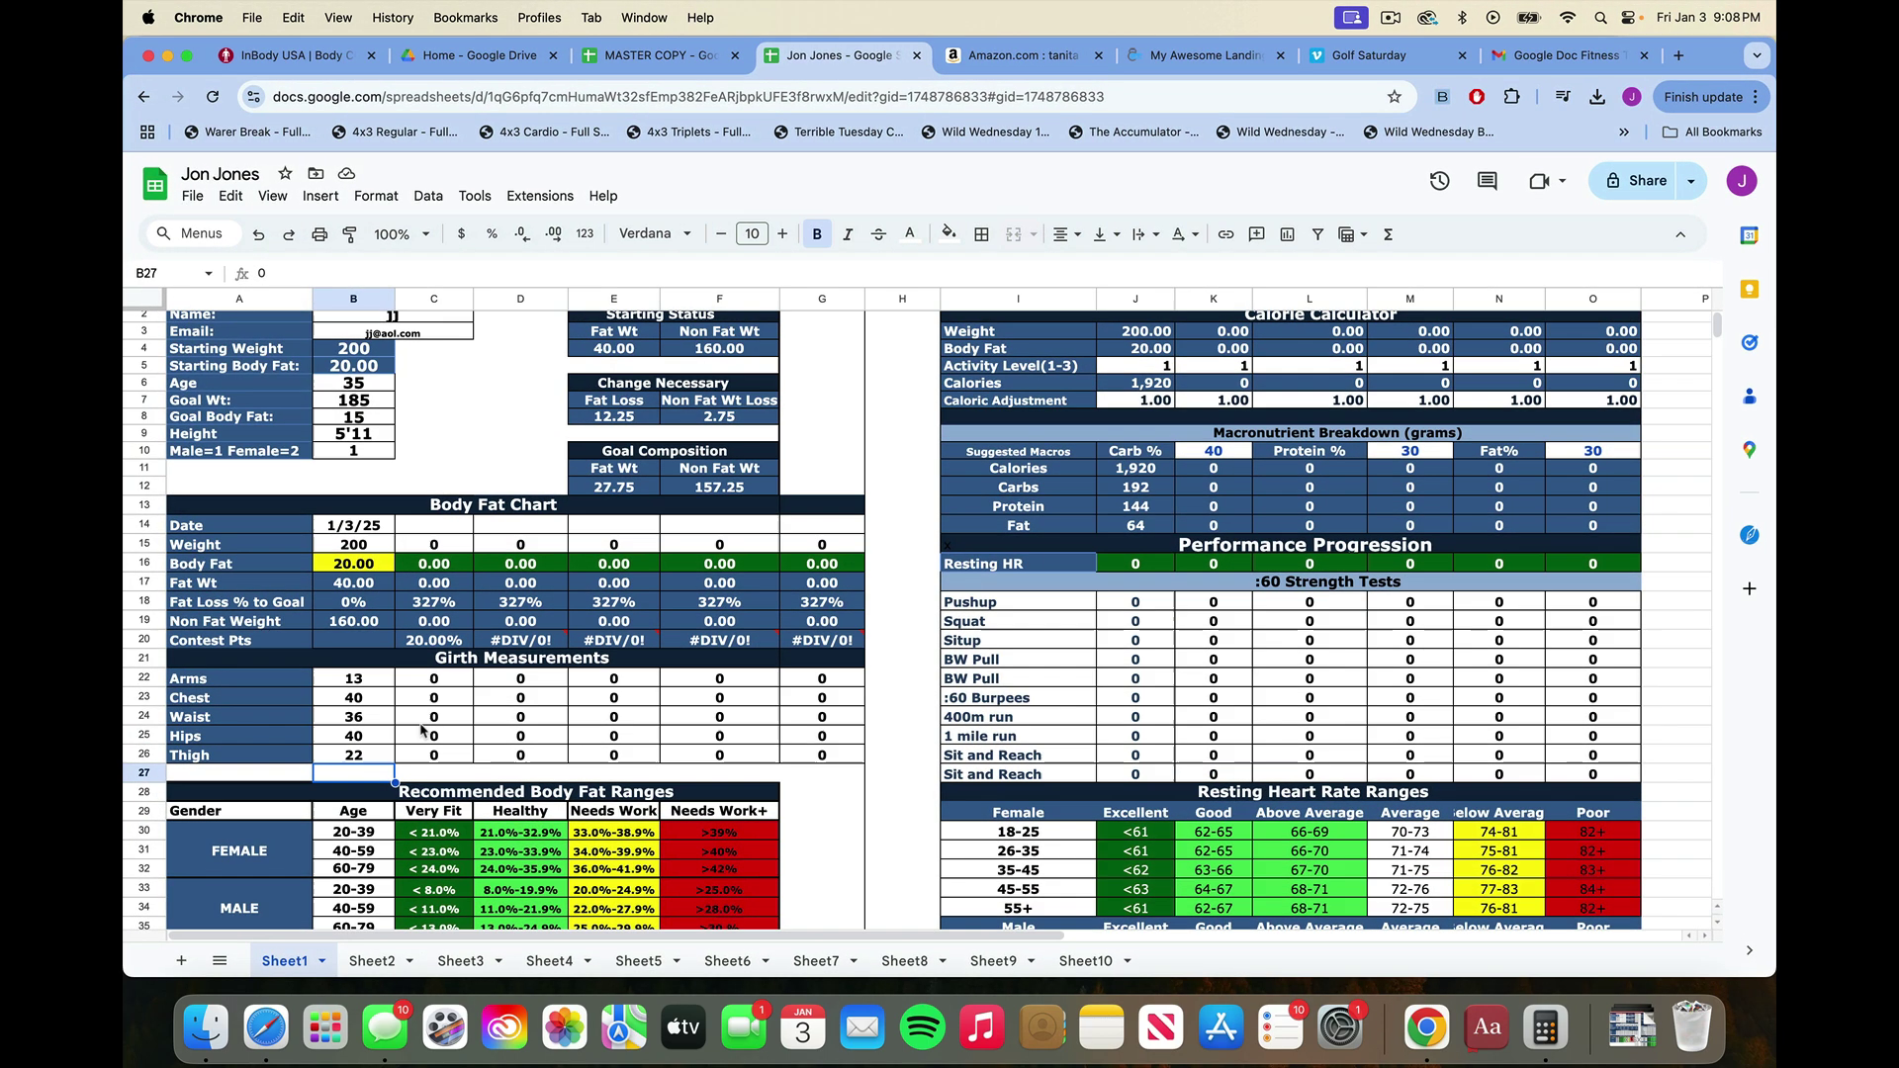
scroll(422, 730, down, 2)
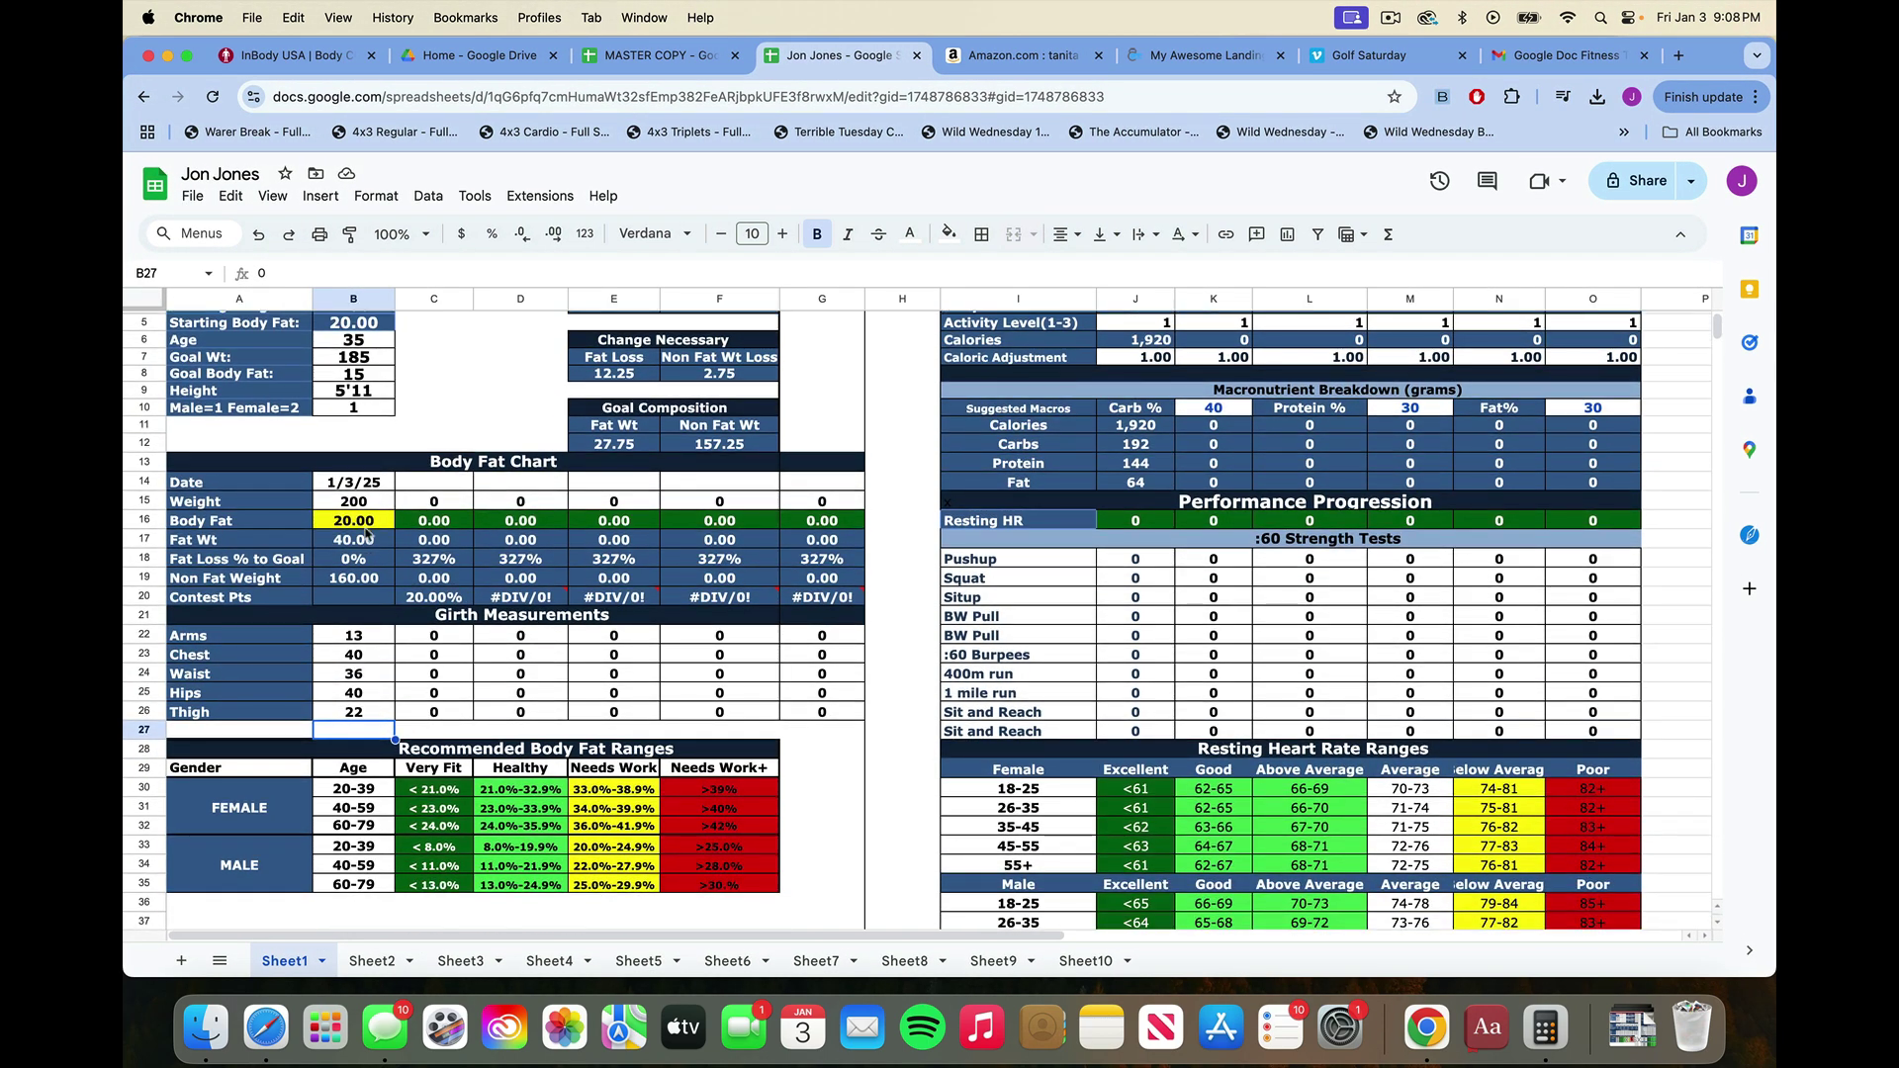
click(366, 527)
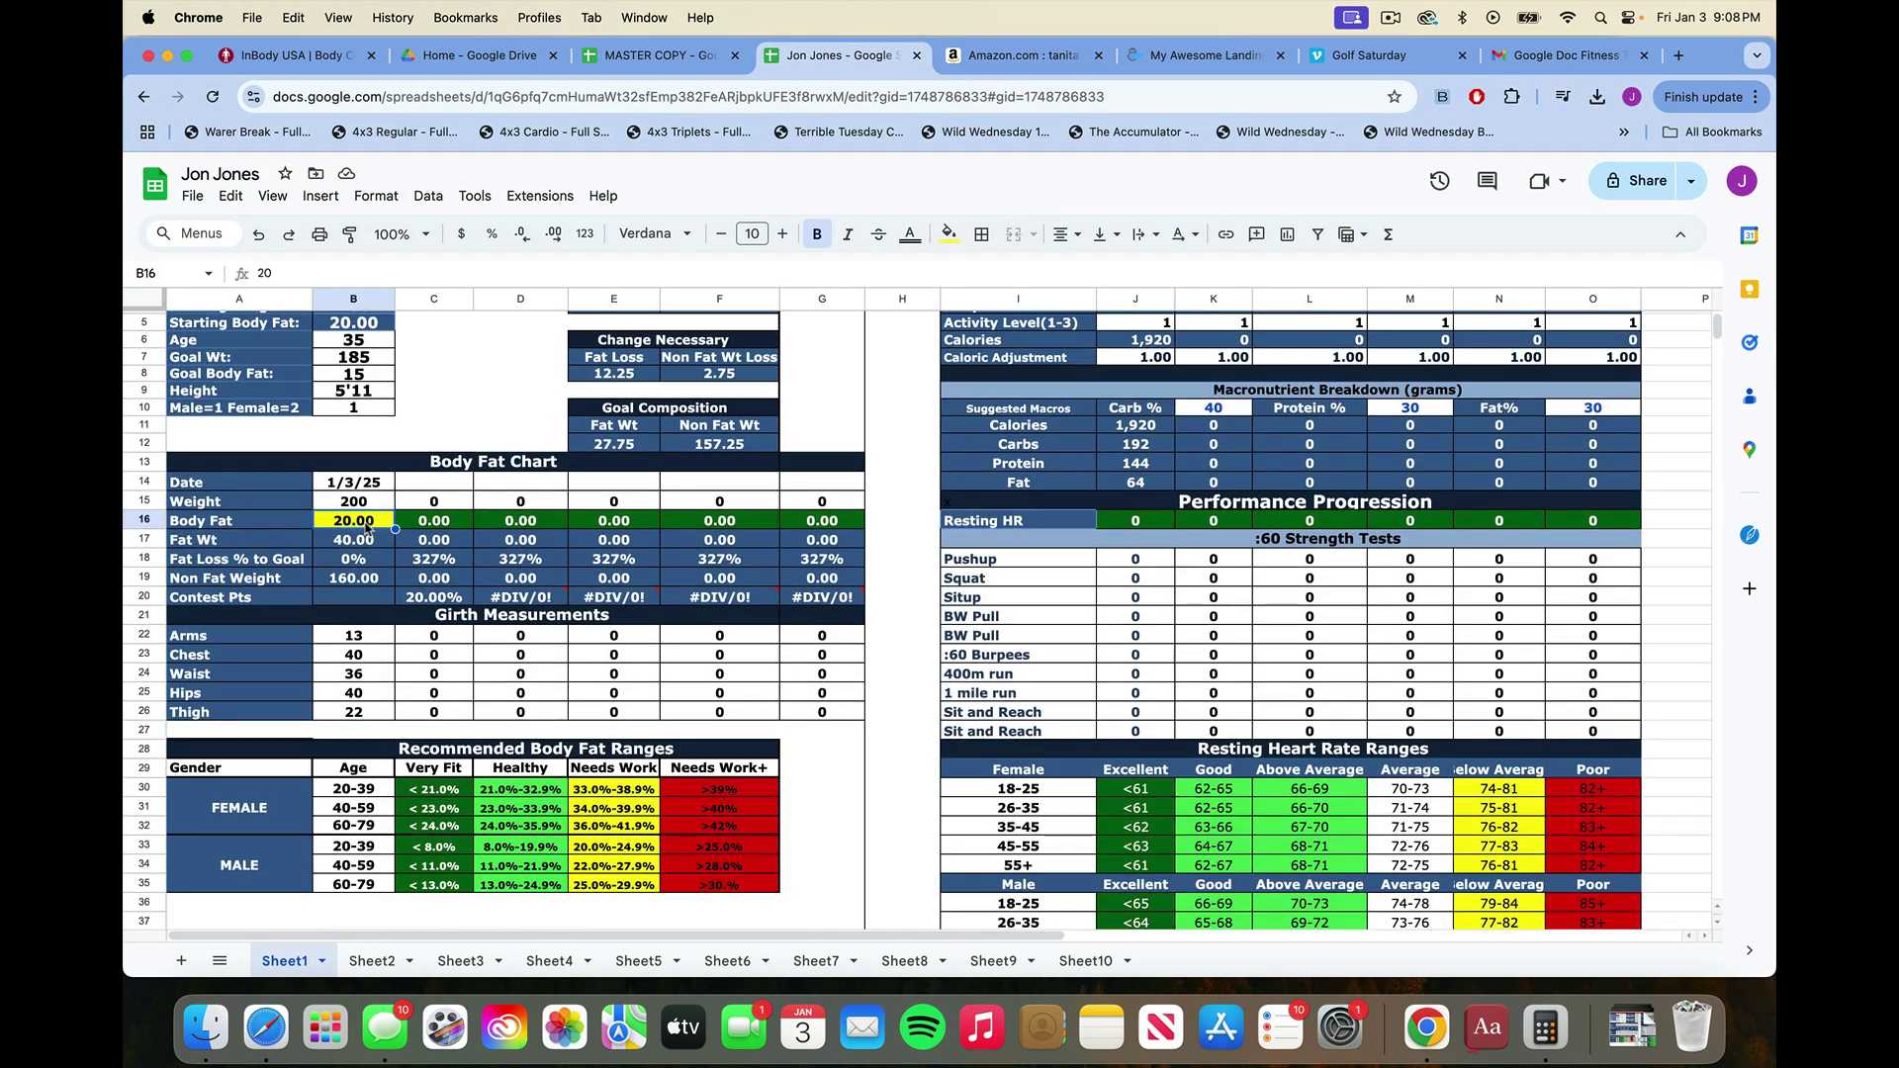
text(19)
key(Return)
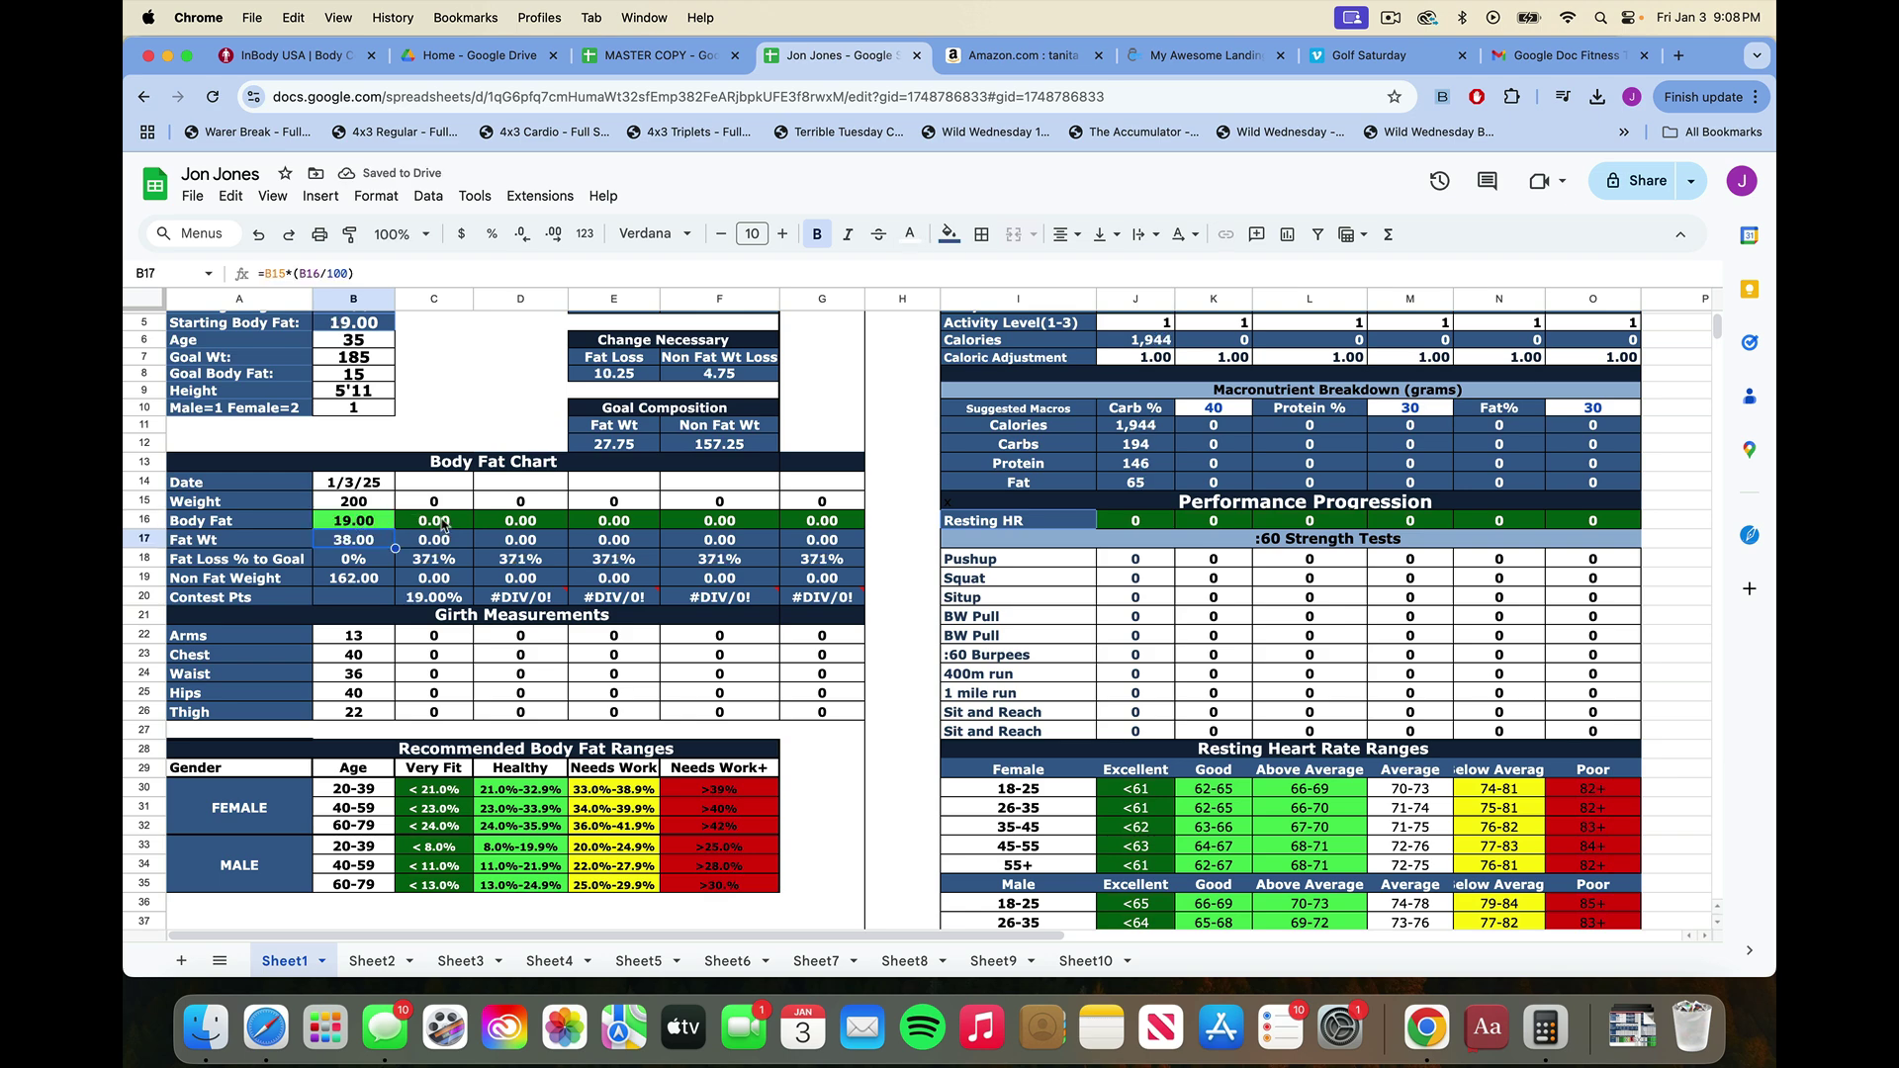
Set the Activity Level in J5 to 2, then raise it to 3.
scroll(511, 585, up, 2)
scroll(511, 586, right, 5)
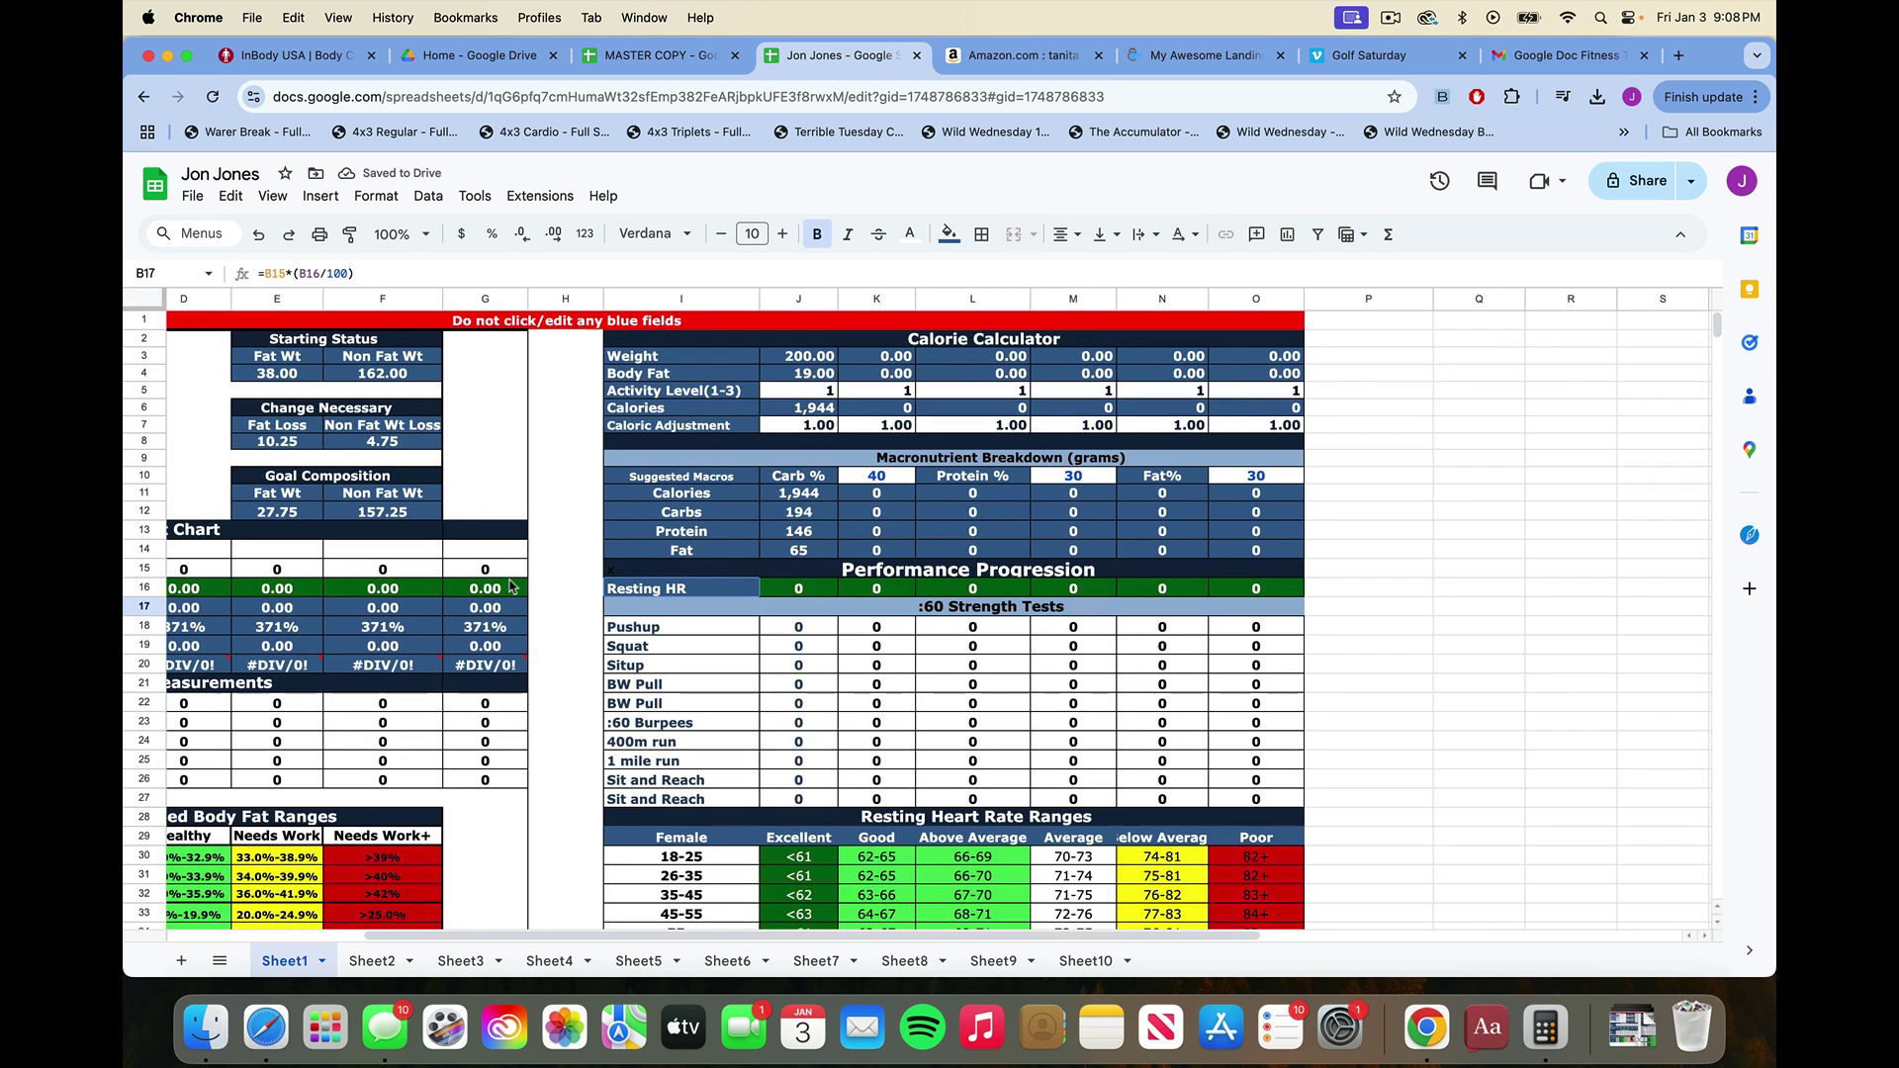
scroll(511, 586, right, 1)
scroll(512, 586, left, 3)
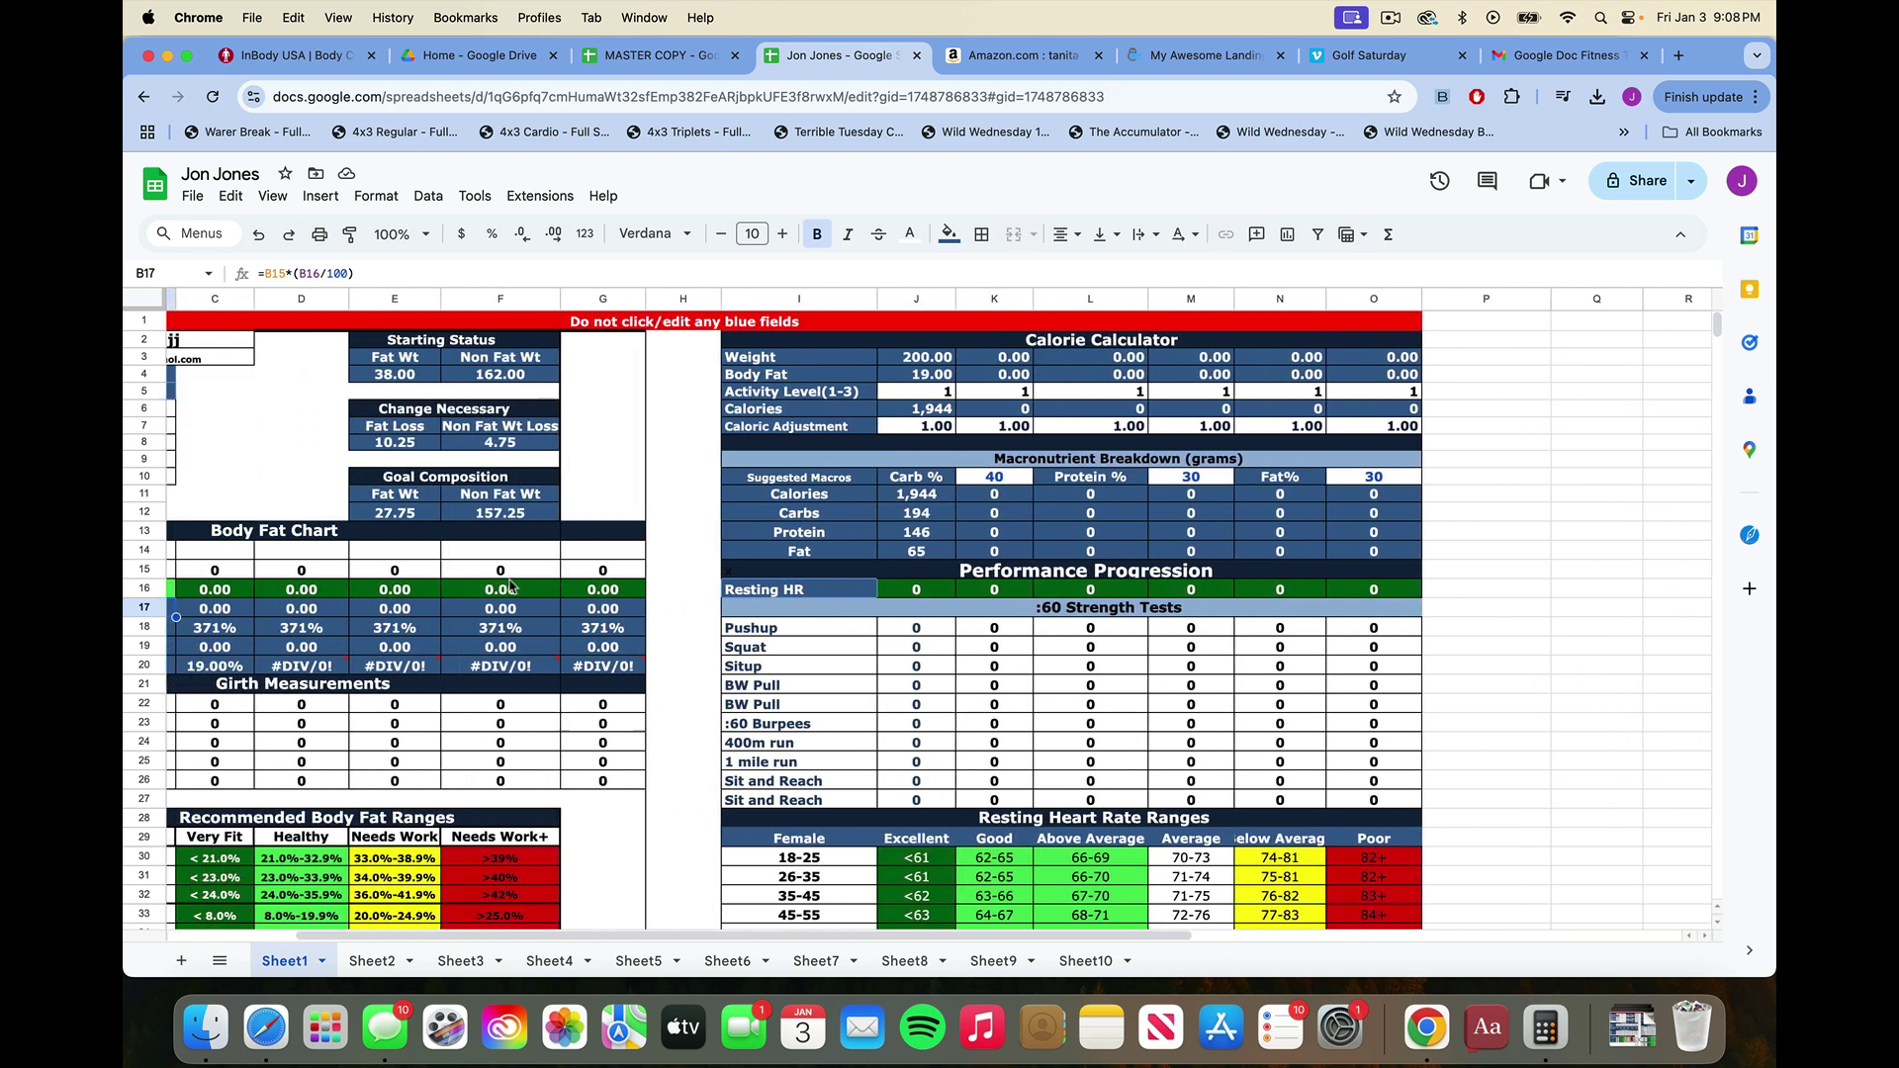
scroll(511, 585, left, 3)
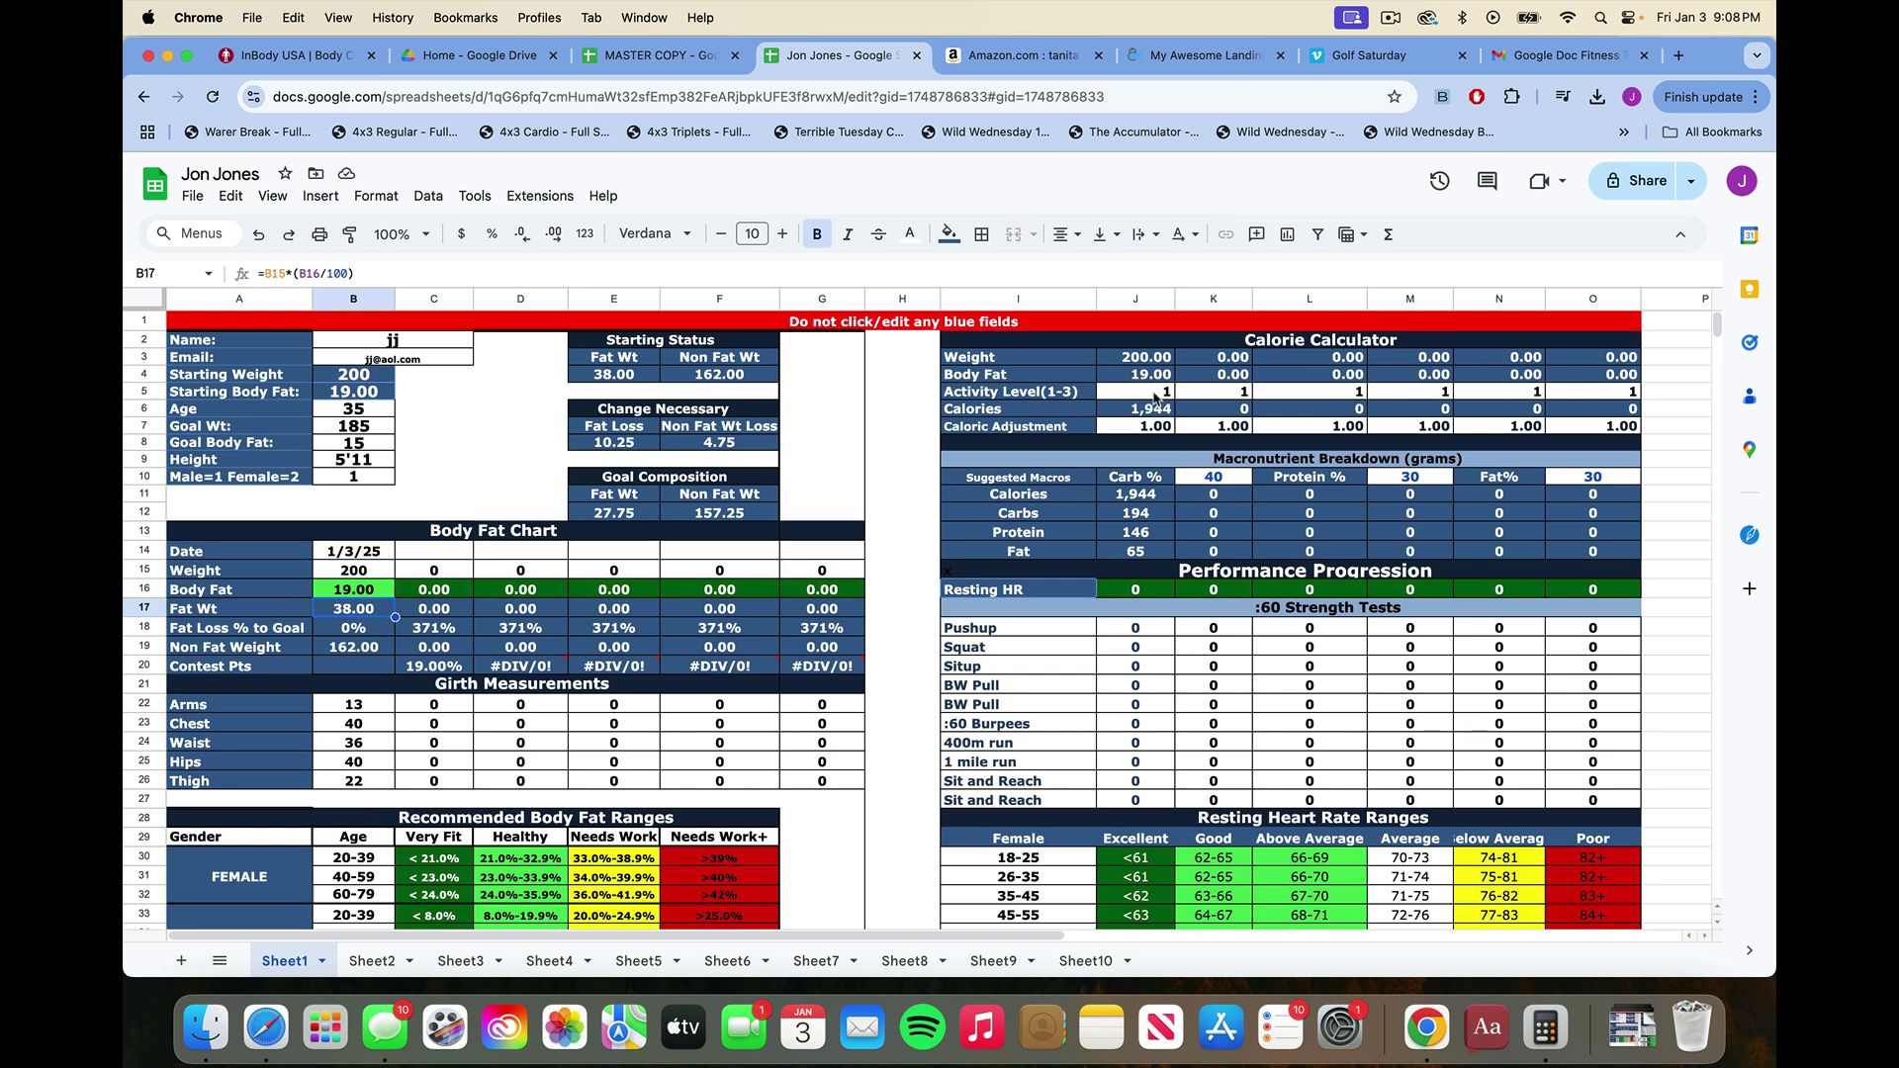
click(1156, 399)
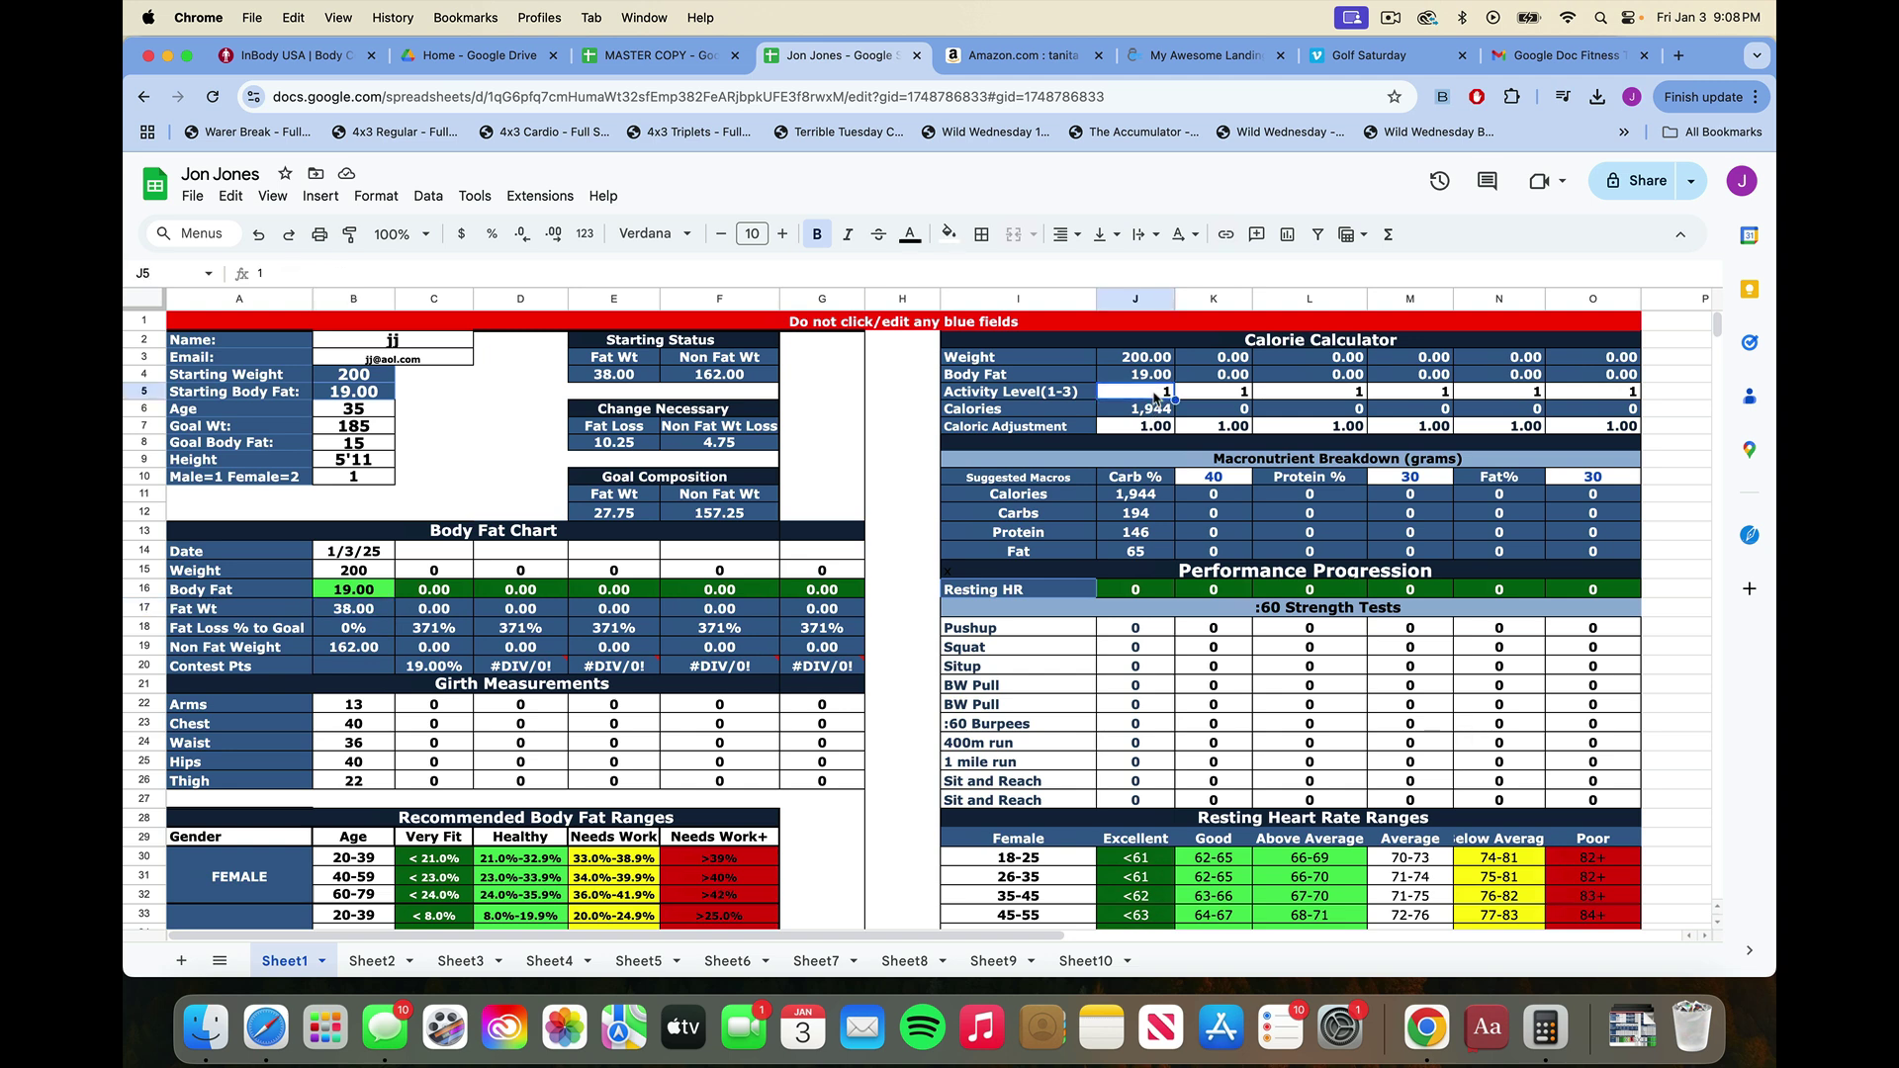
text(2)
key(Return)
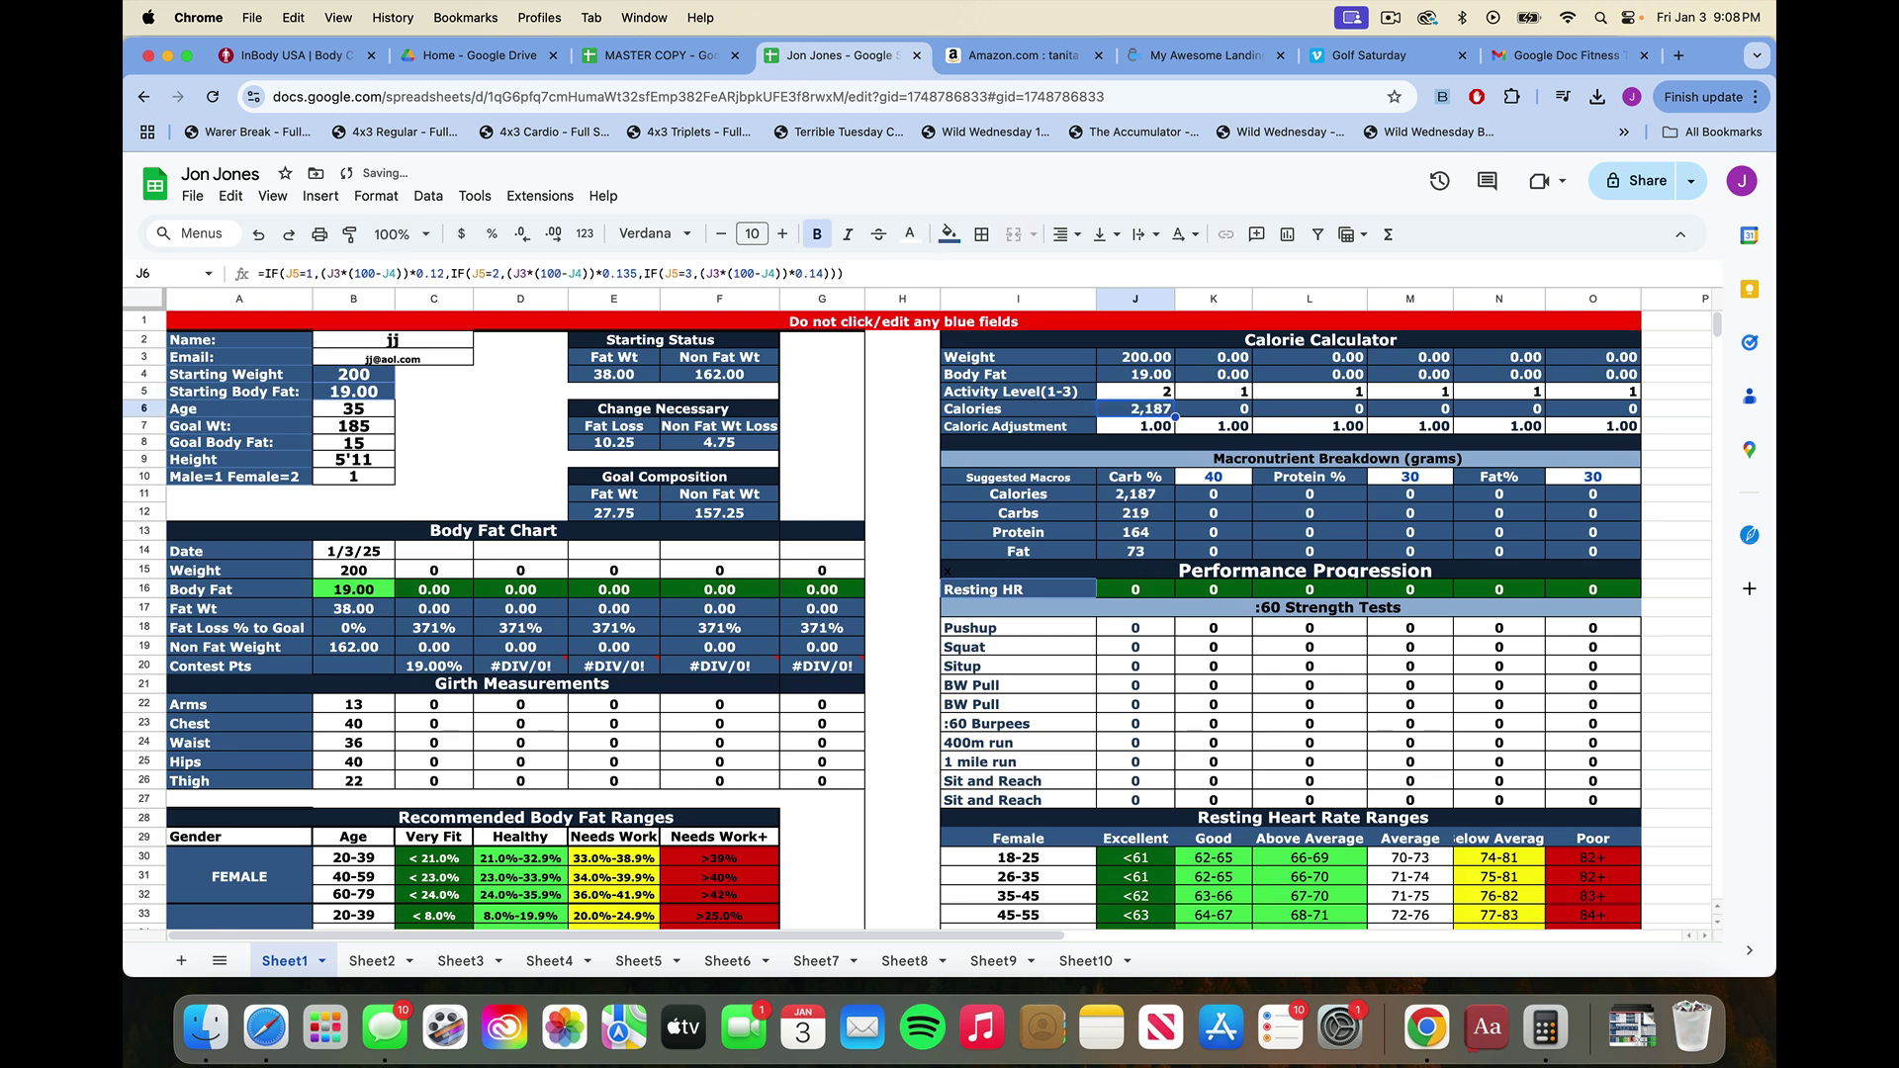
click(1136, 392)
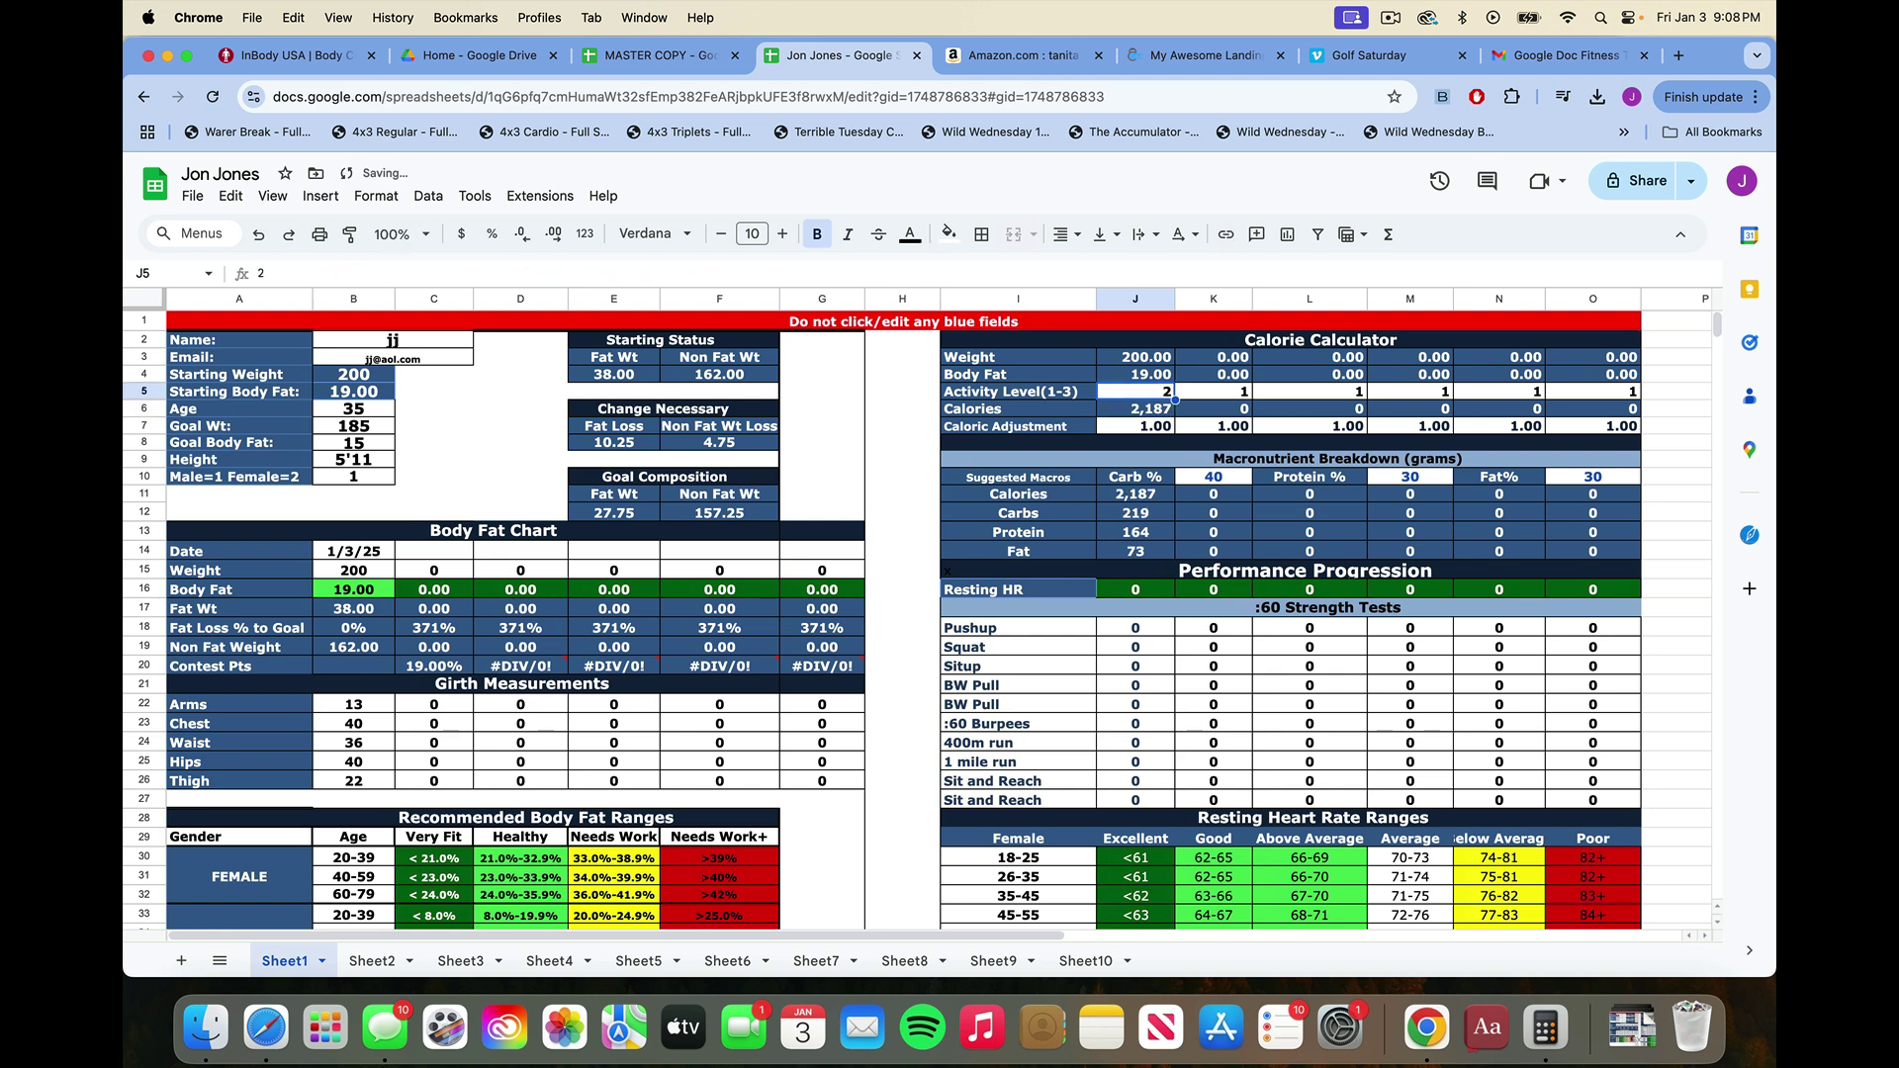
text(3)
key(Return)
click(1136, 391)
Reset the Activity Level in J5 back to 1.
click(1135, 427)
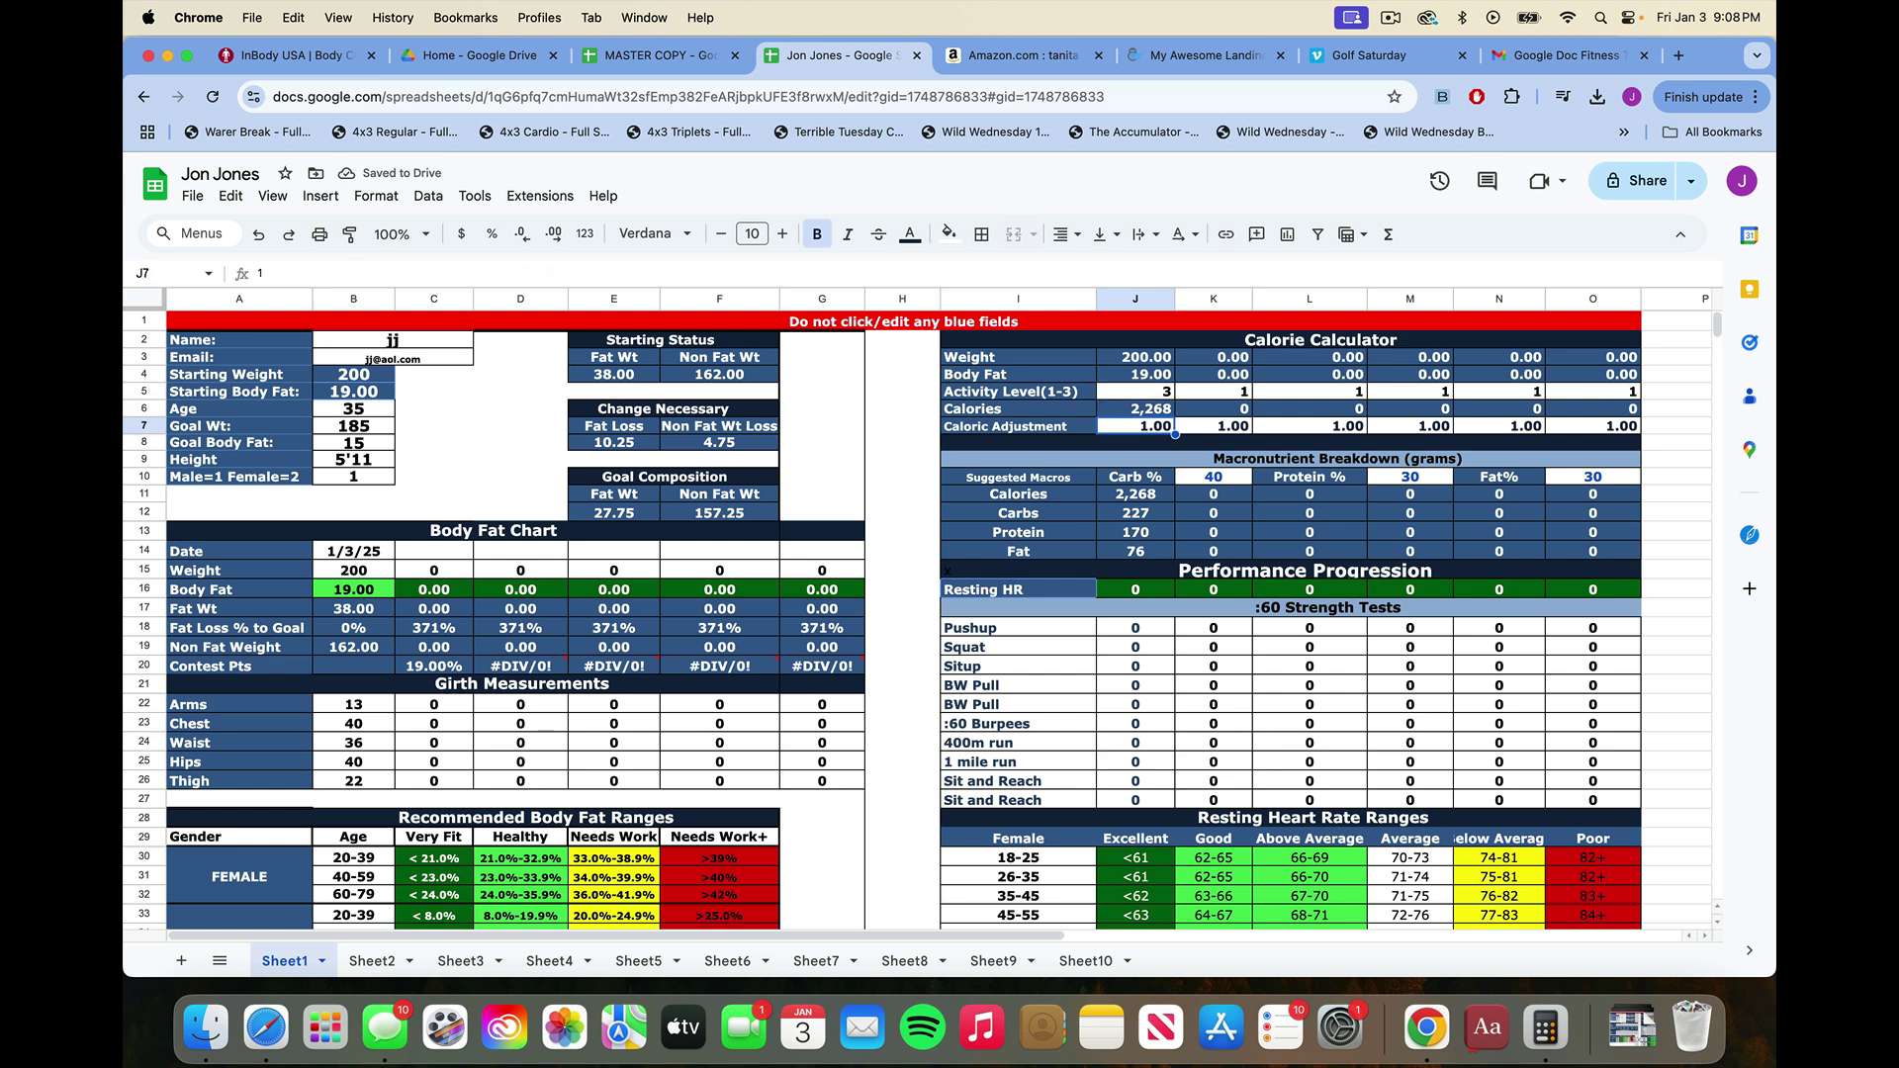
click(1135, 391)
text(1)
key(Return)
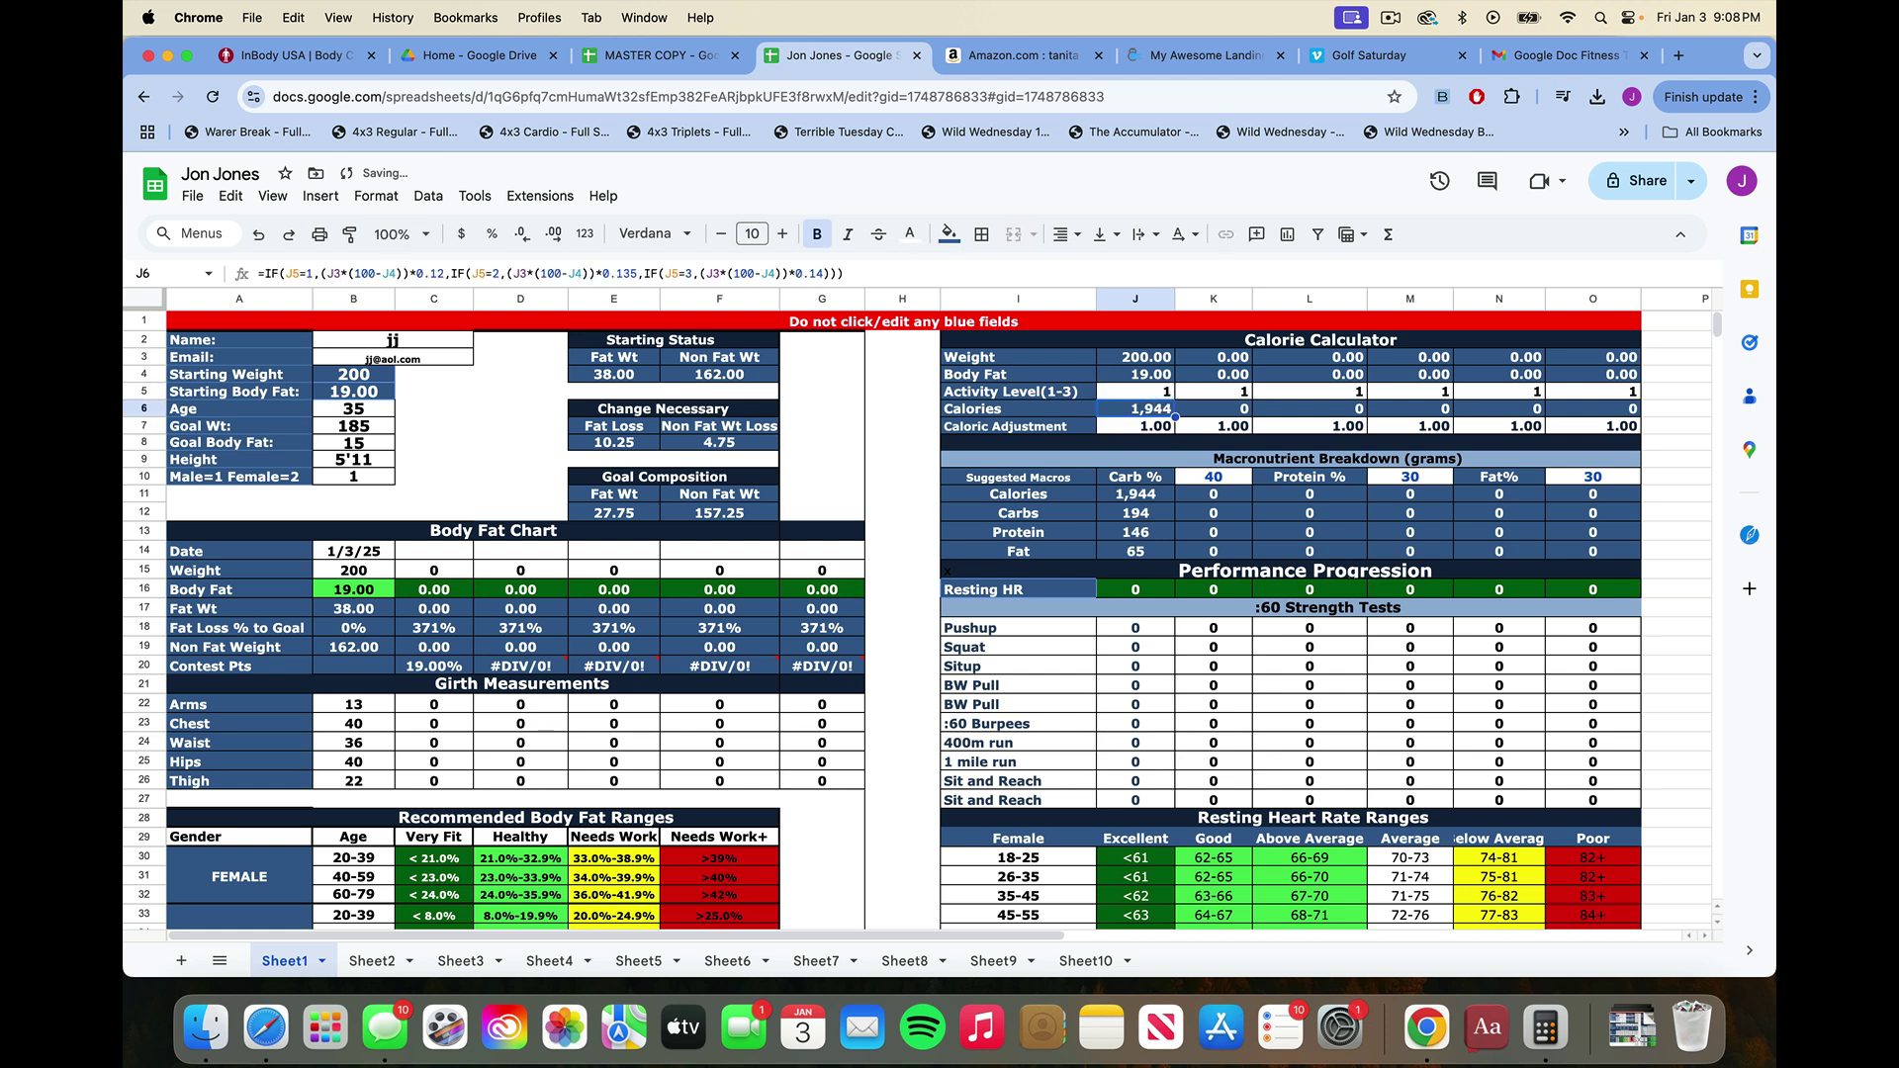
Set the Caloric Adjustment in J7 to 1.1, then to 1.2, and review the carbs and pushup cells.
click(1136, 427)
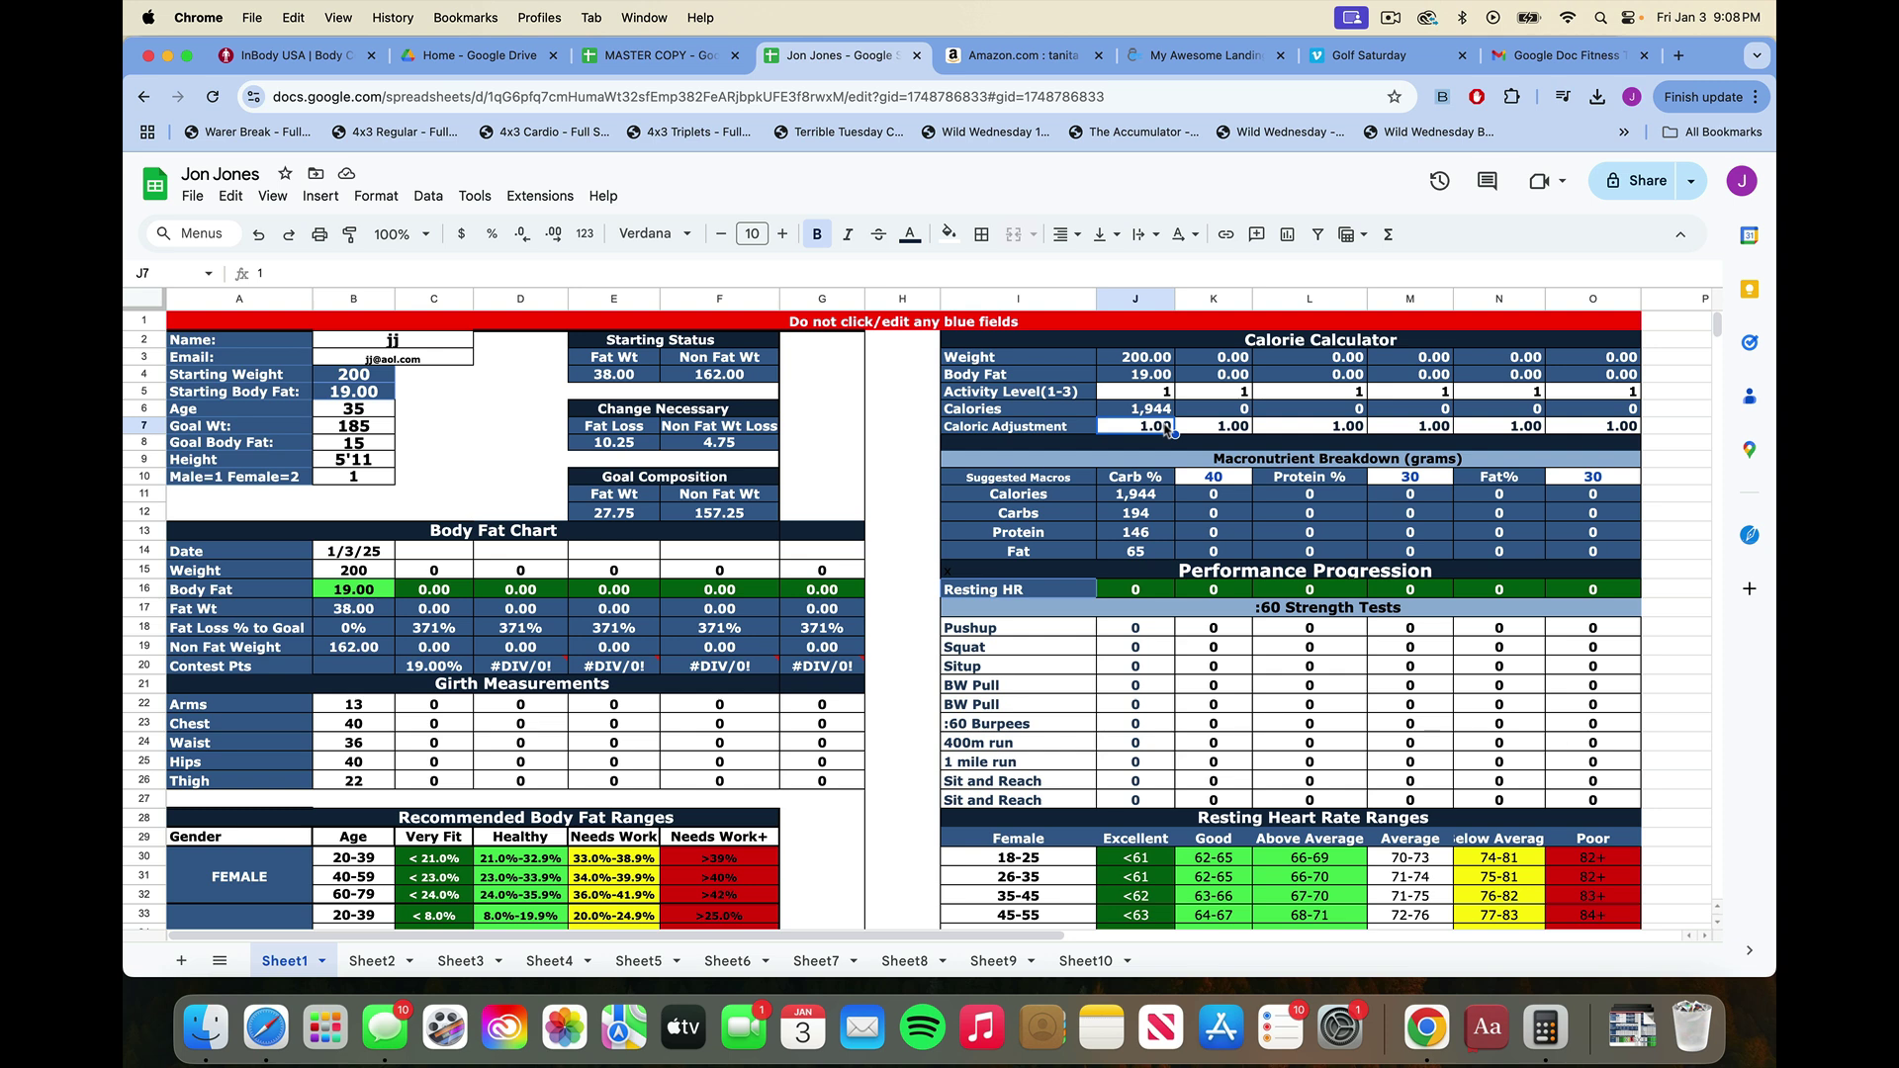
text(1.1)
key(Return)
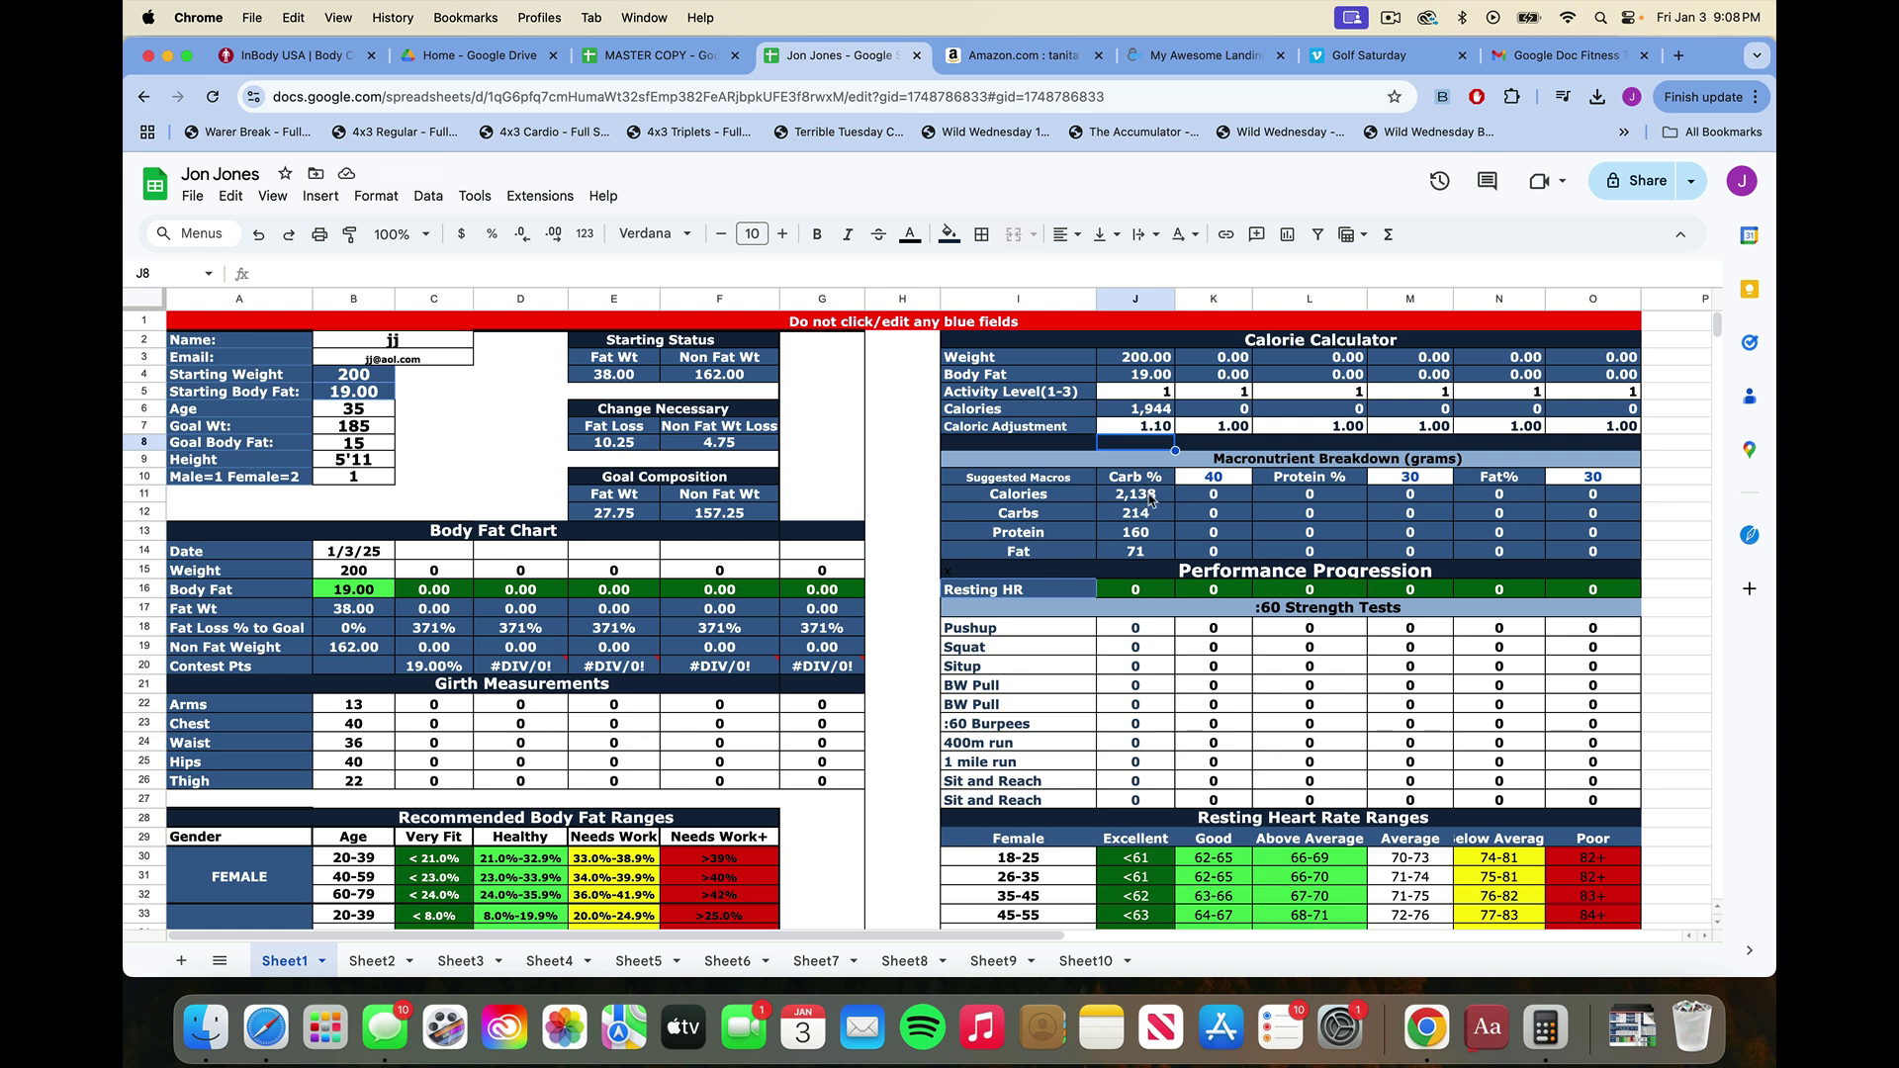
click(1138, 433)
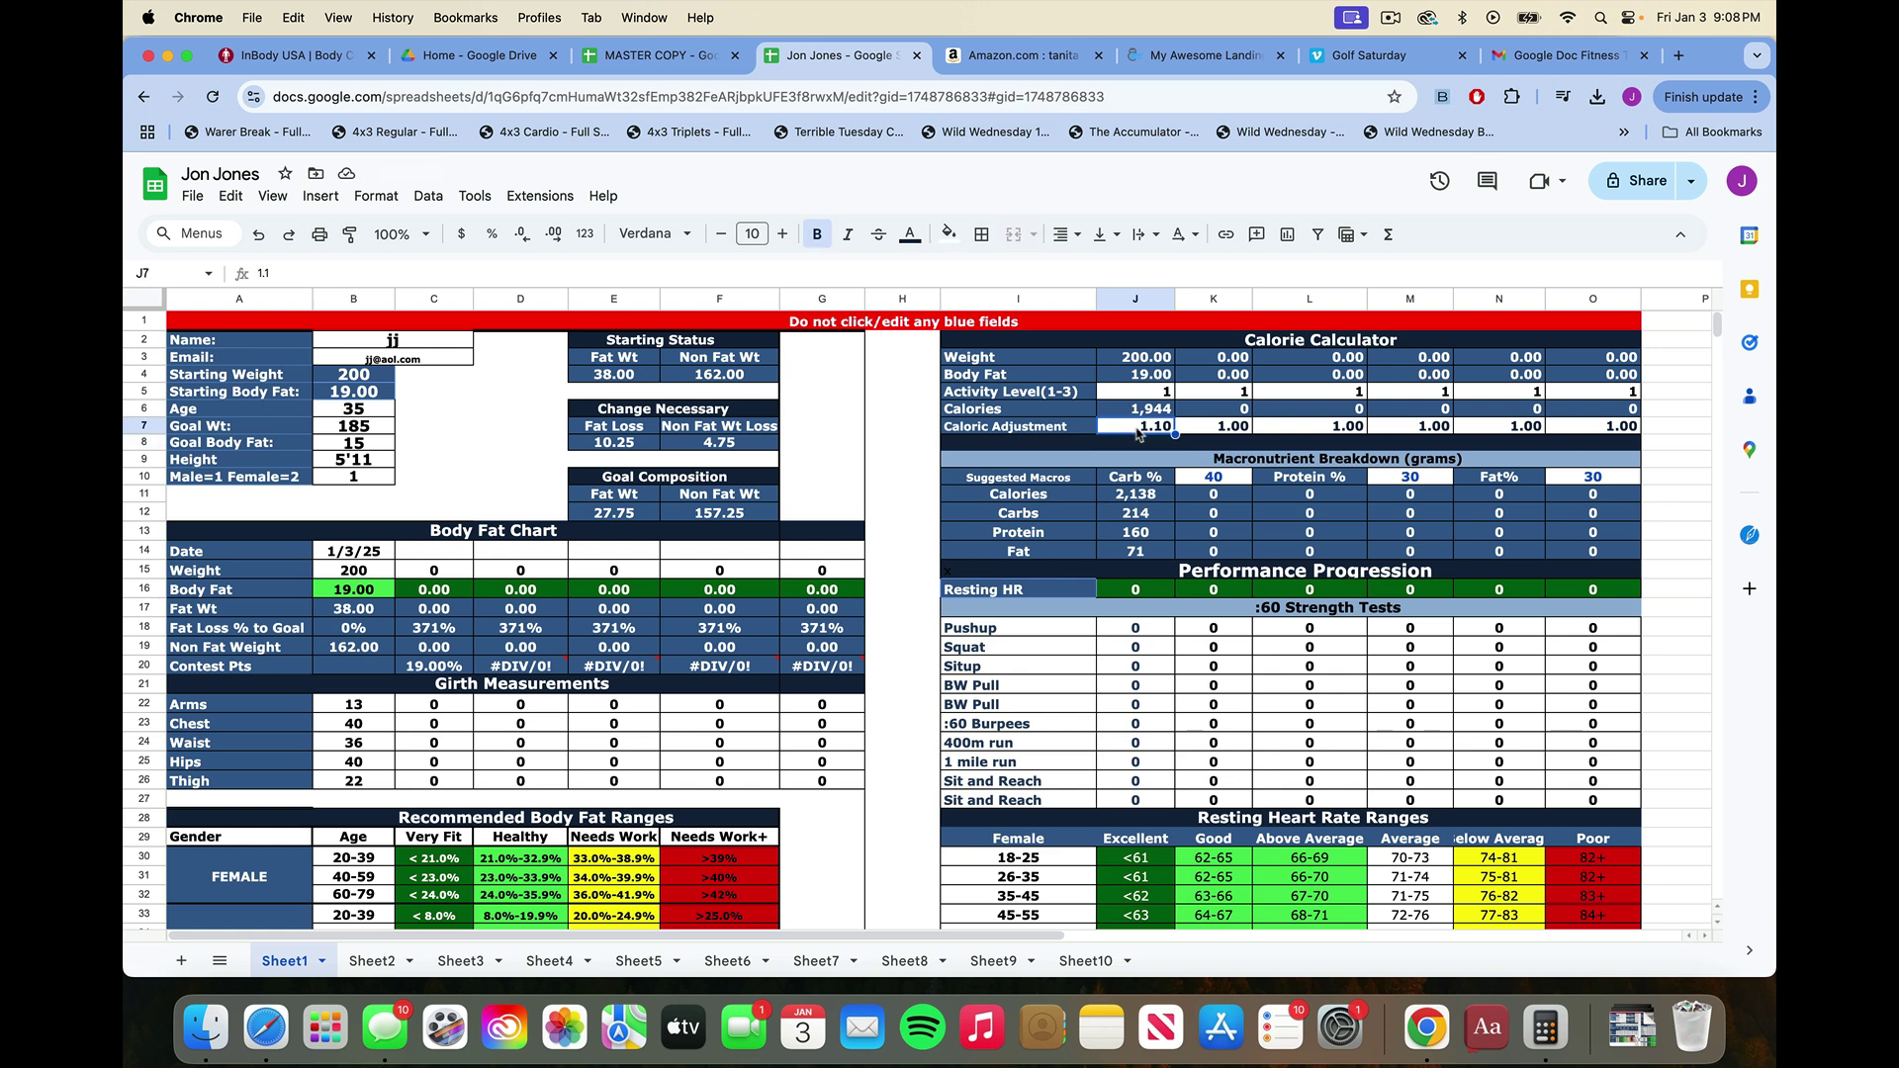
text(1.2)
key(Return)
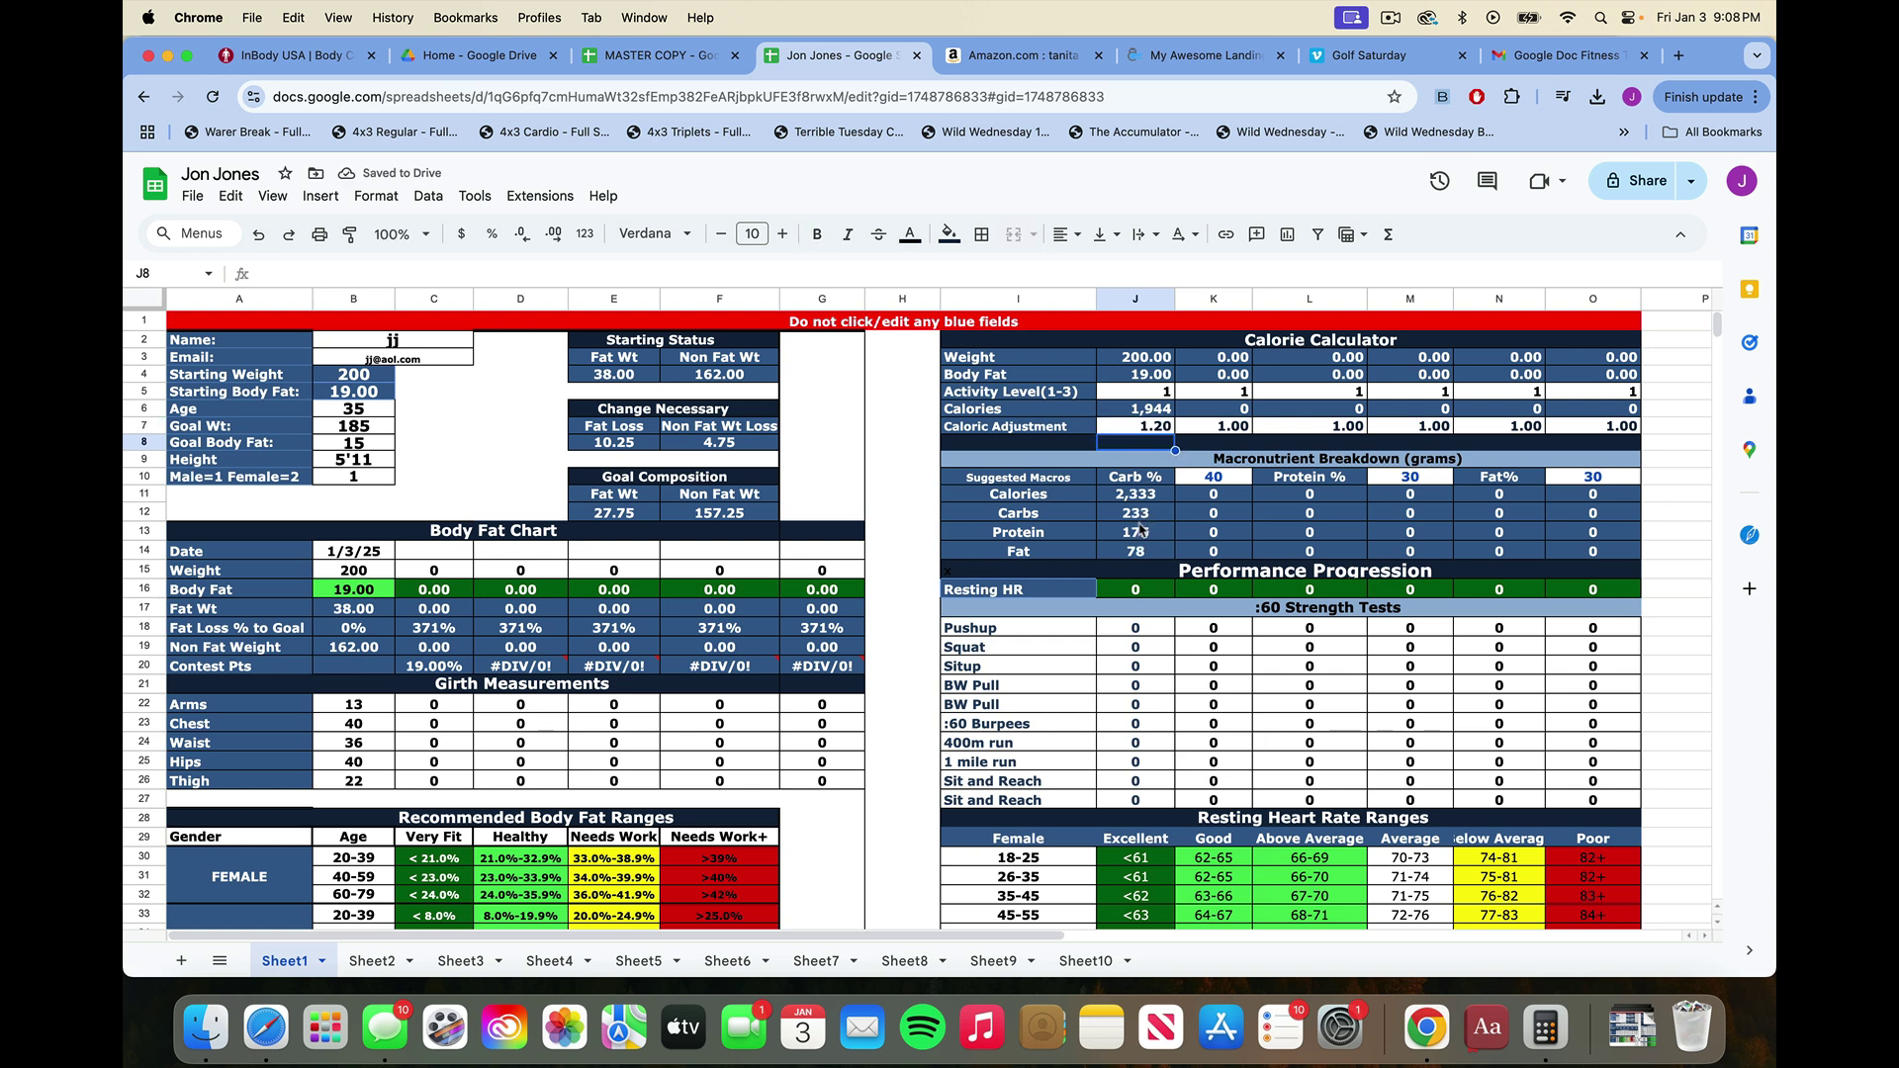
click(1140, 517)
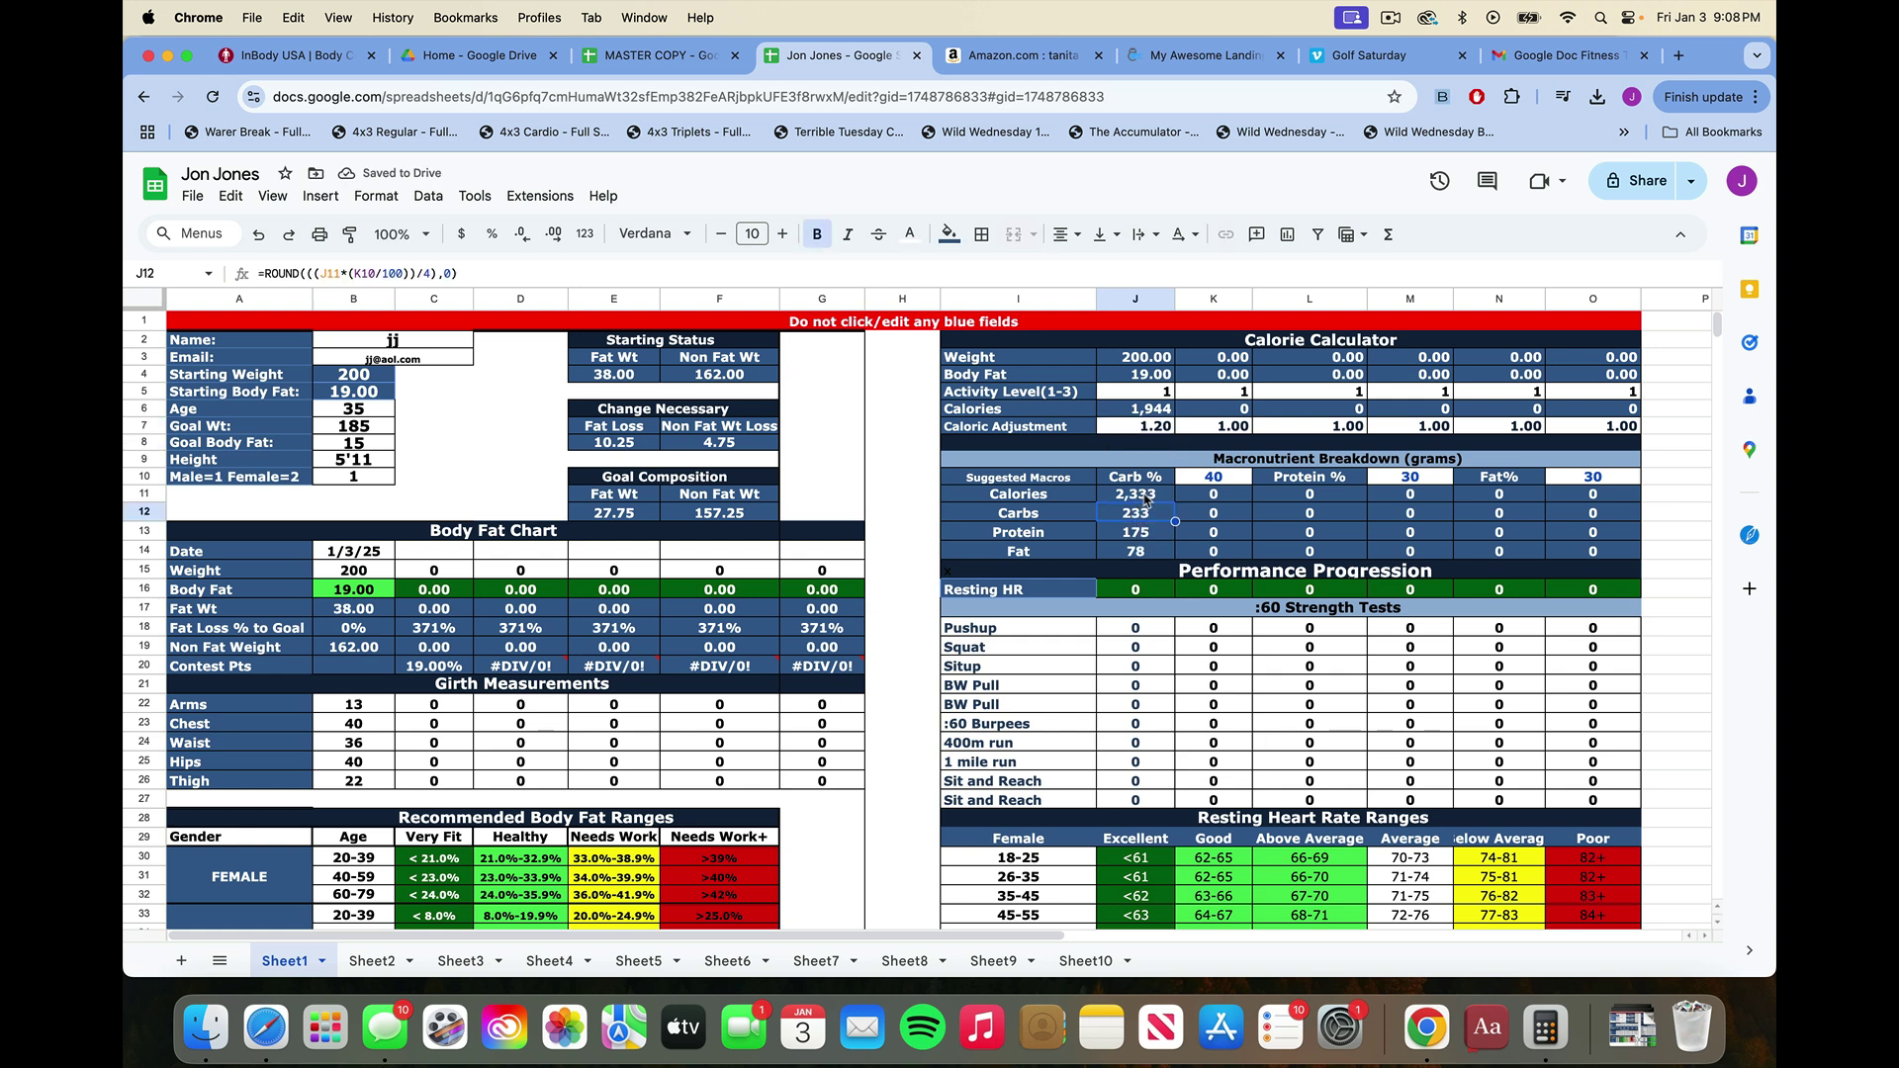
click(1116, 631)
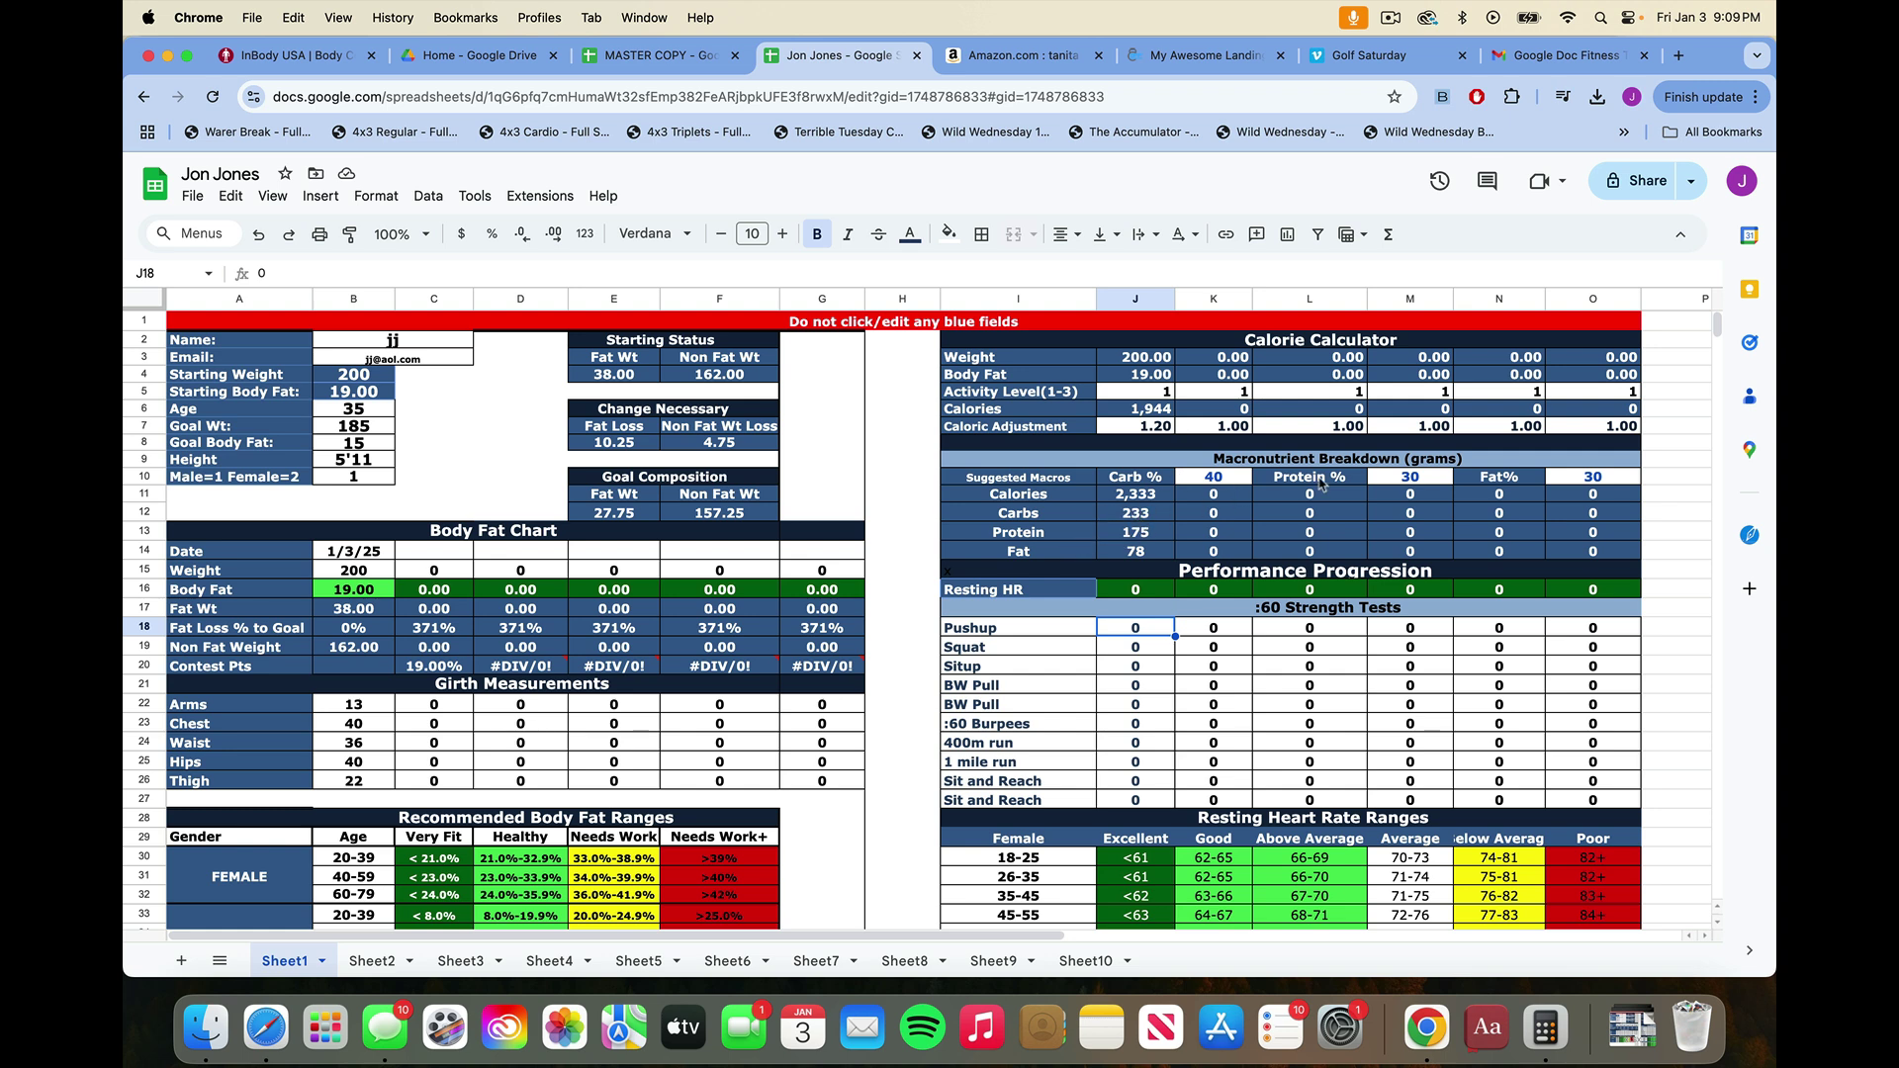
Enter macro percentages of Fat 70%, Protein 25% and Carb 5%.
click(1602, 479)
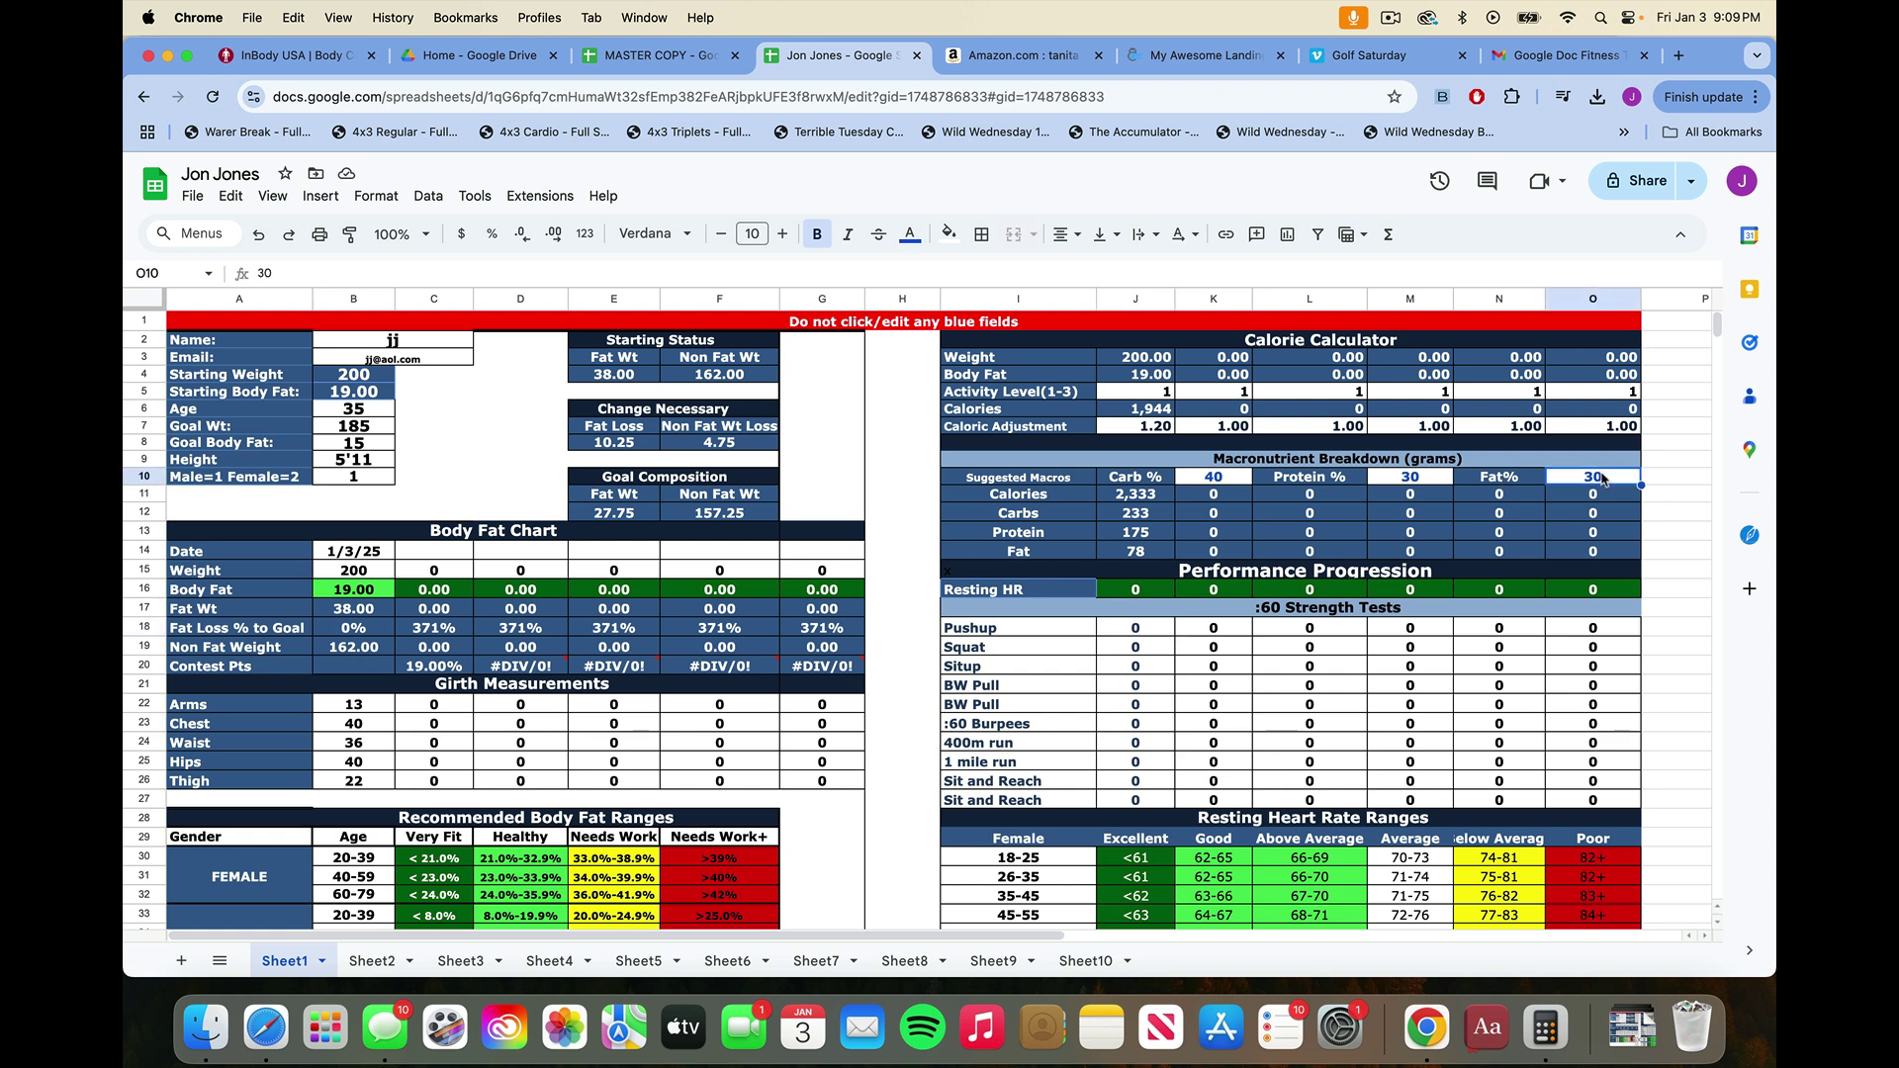
text(70)
key(Left)
key(Left)
key(Left)
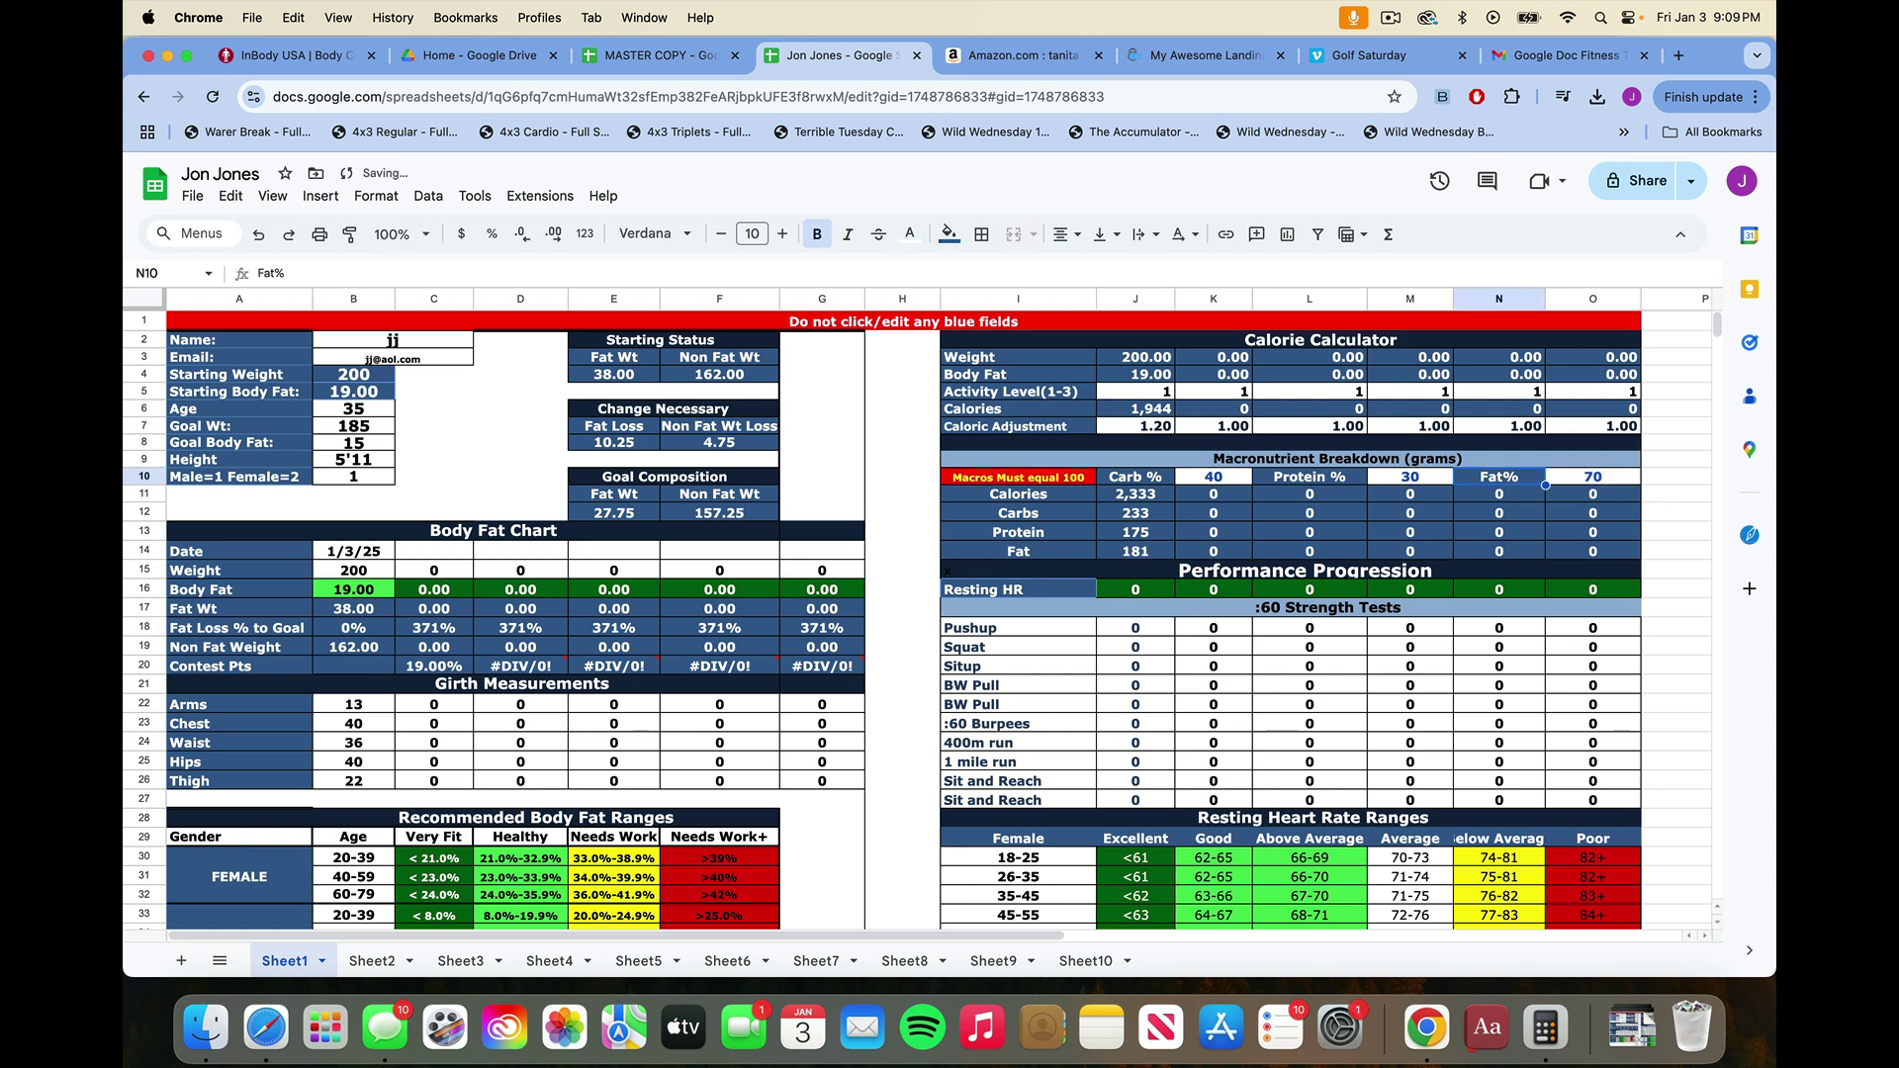
key(Right)
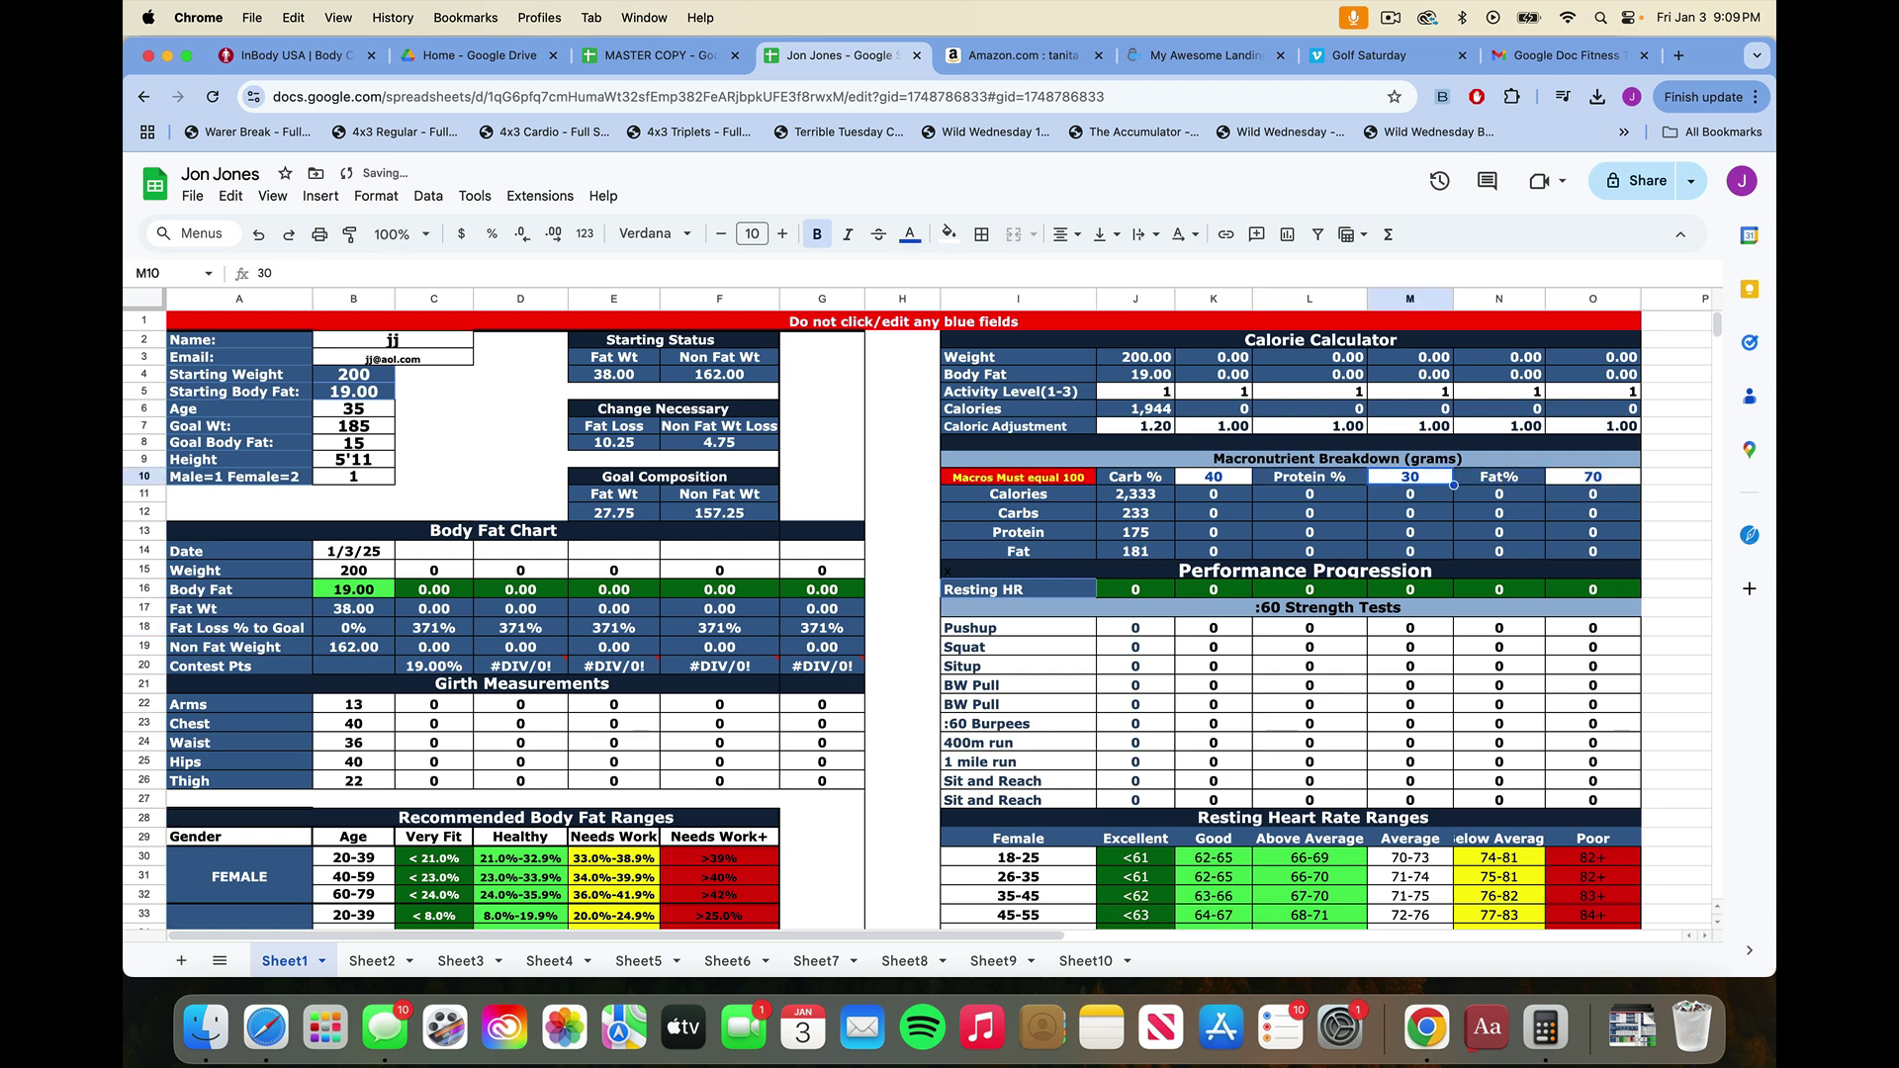
text(25)
key(Left)
key(Left)
key(Left)
key(Right)
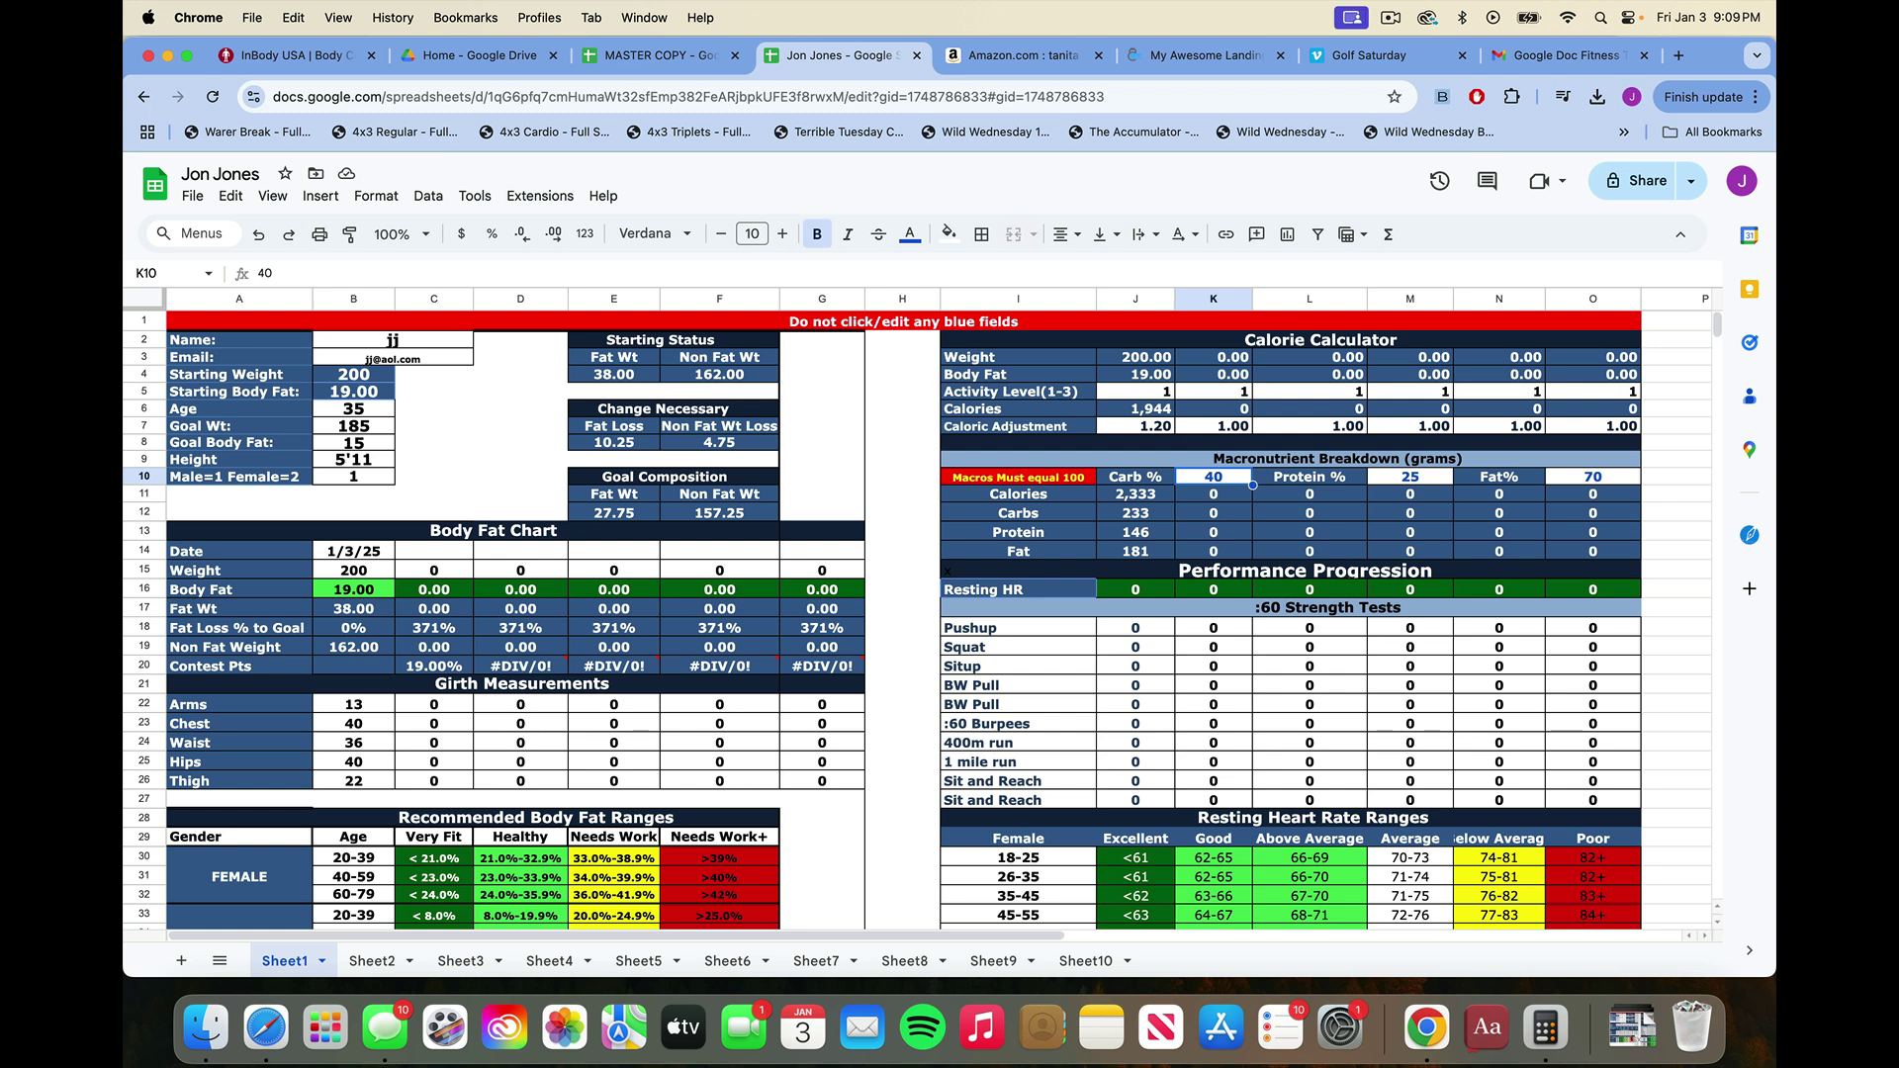
text(5)
key(Return)
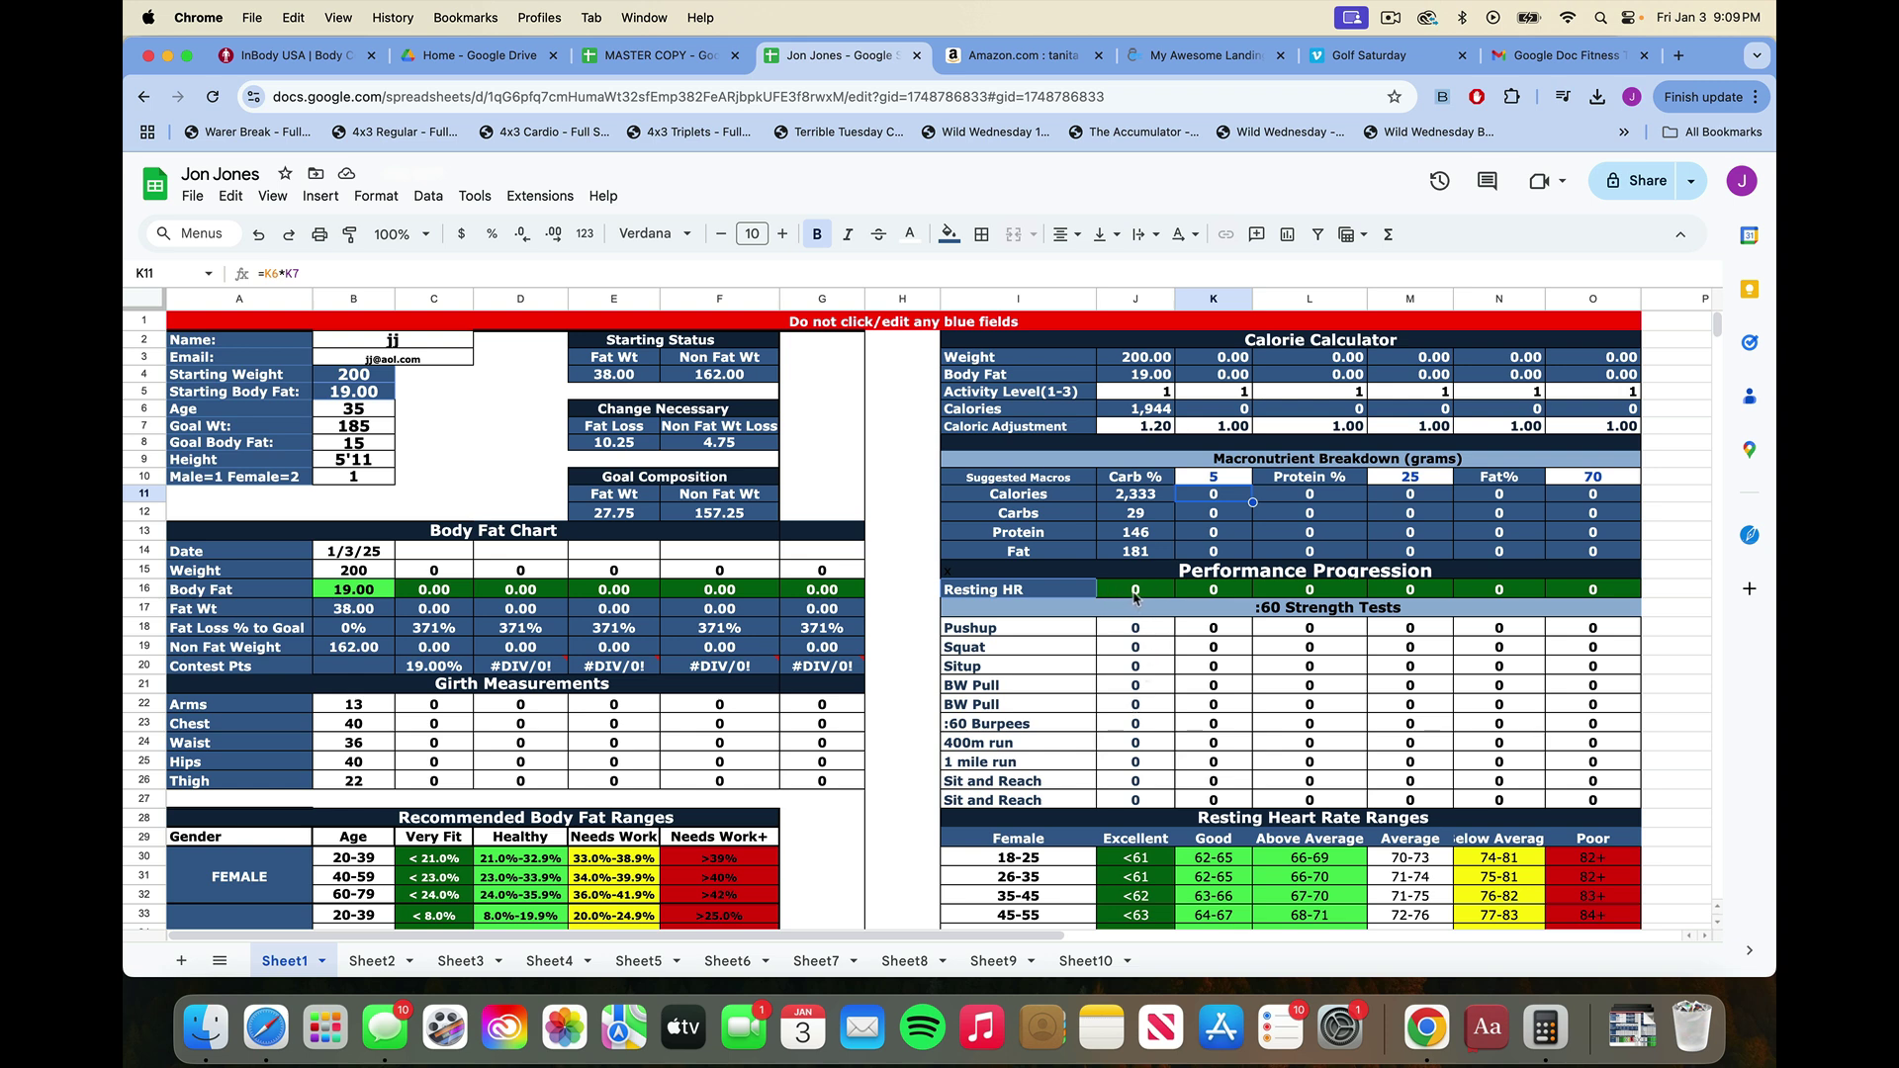
Enter the Resting HR in J16, revising it from 85 and 76 to a final 65.
click(1160, 593)
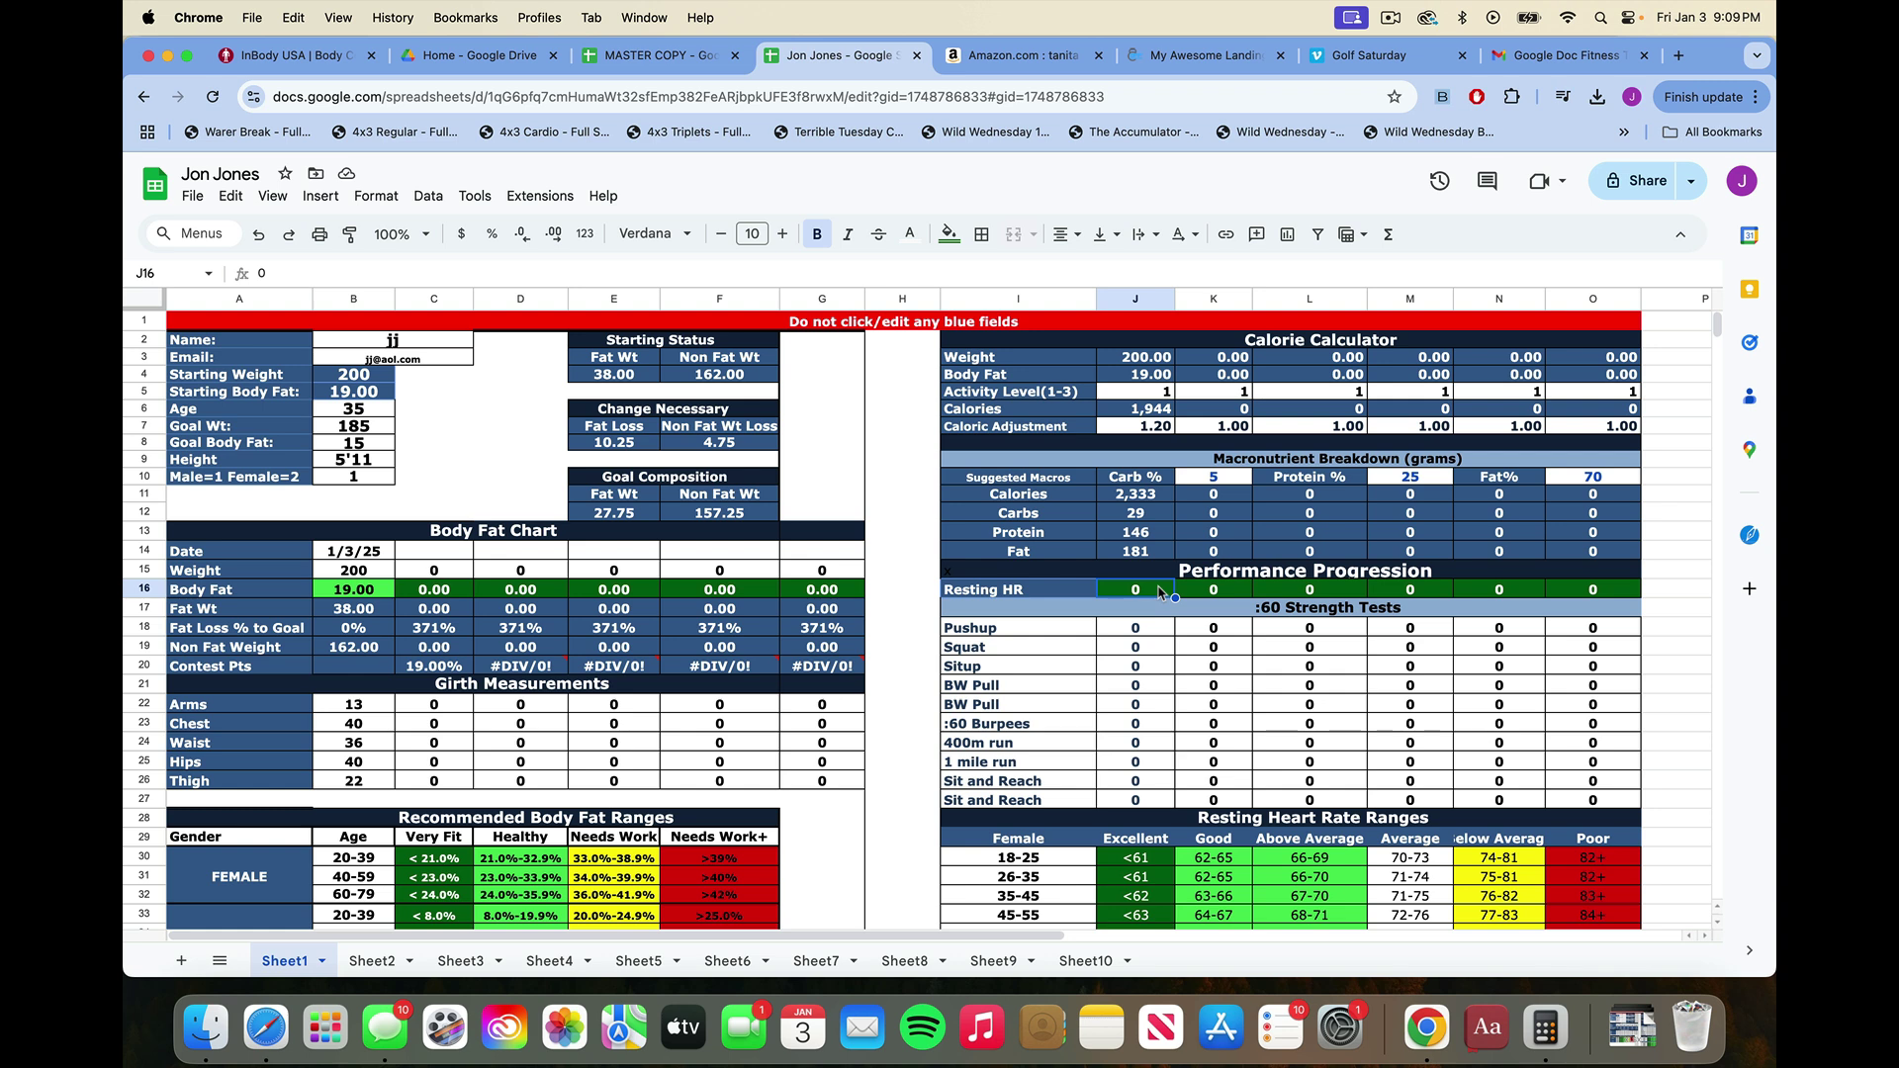
text(85)
key(Return)
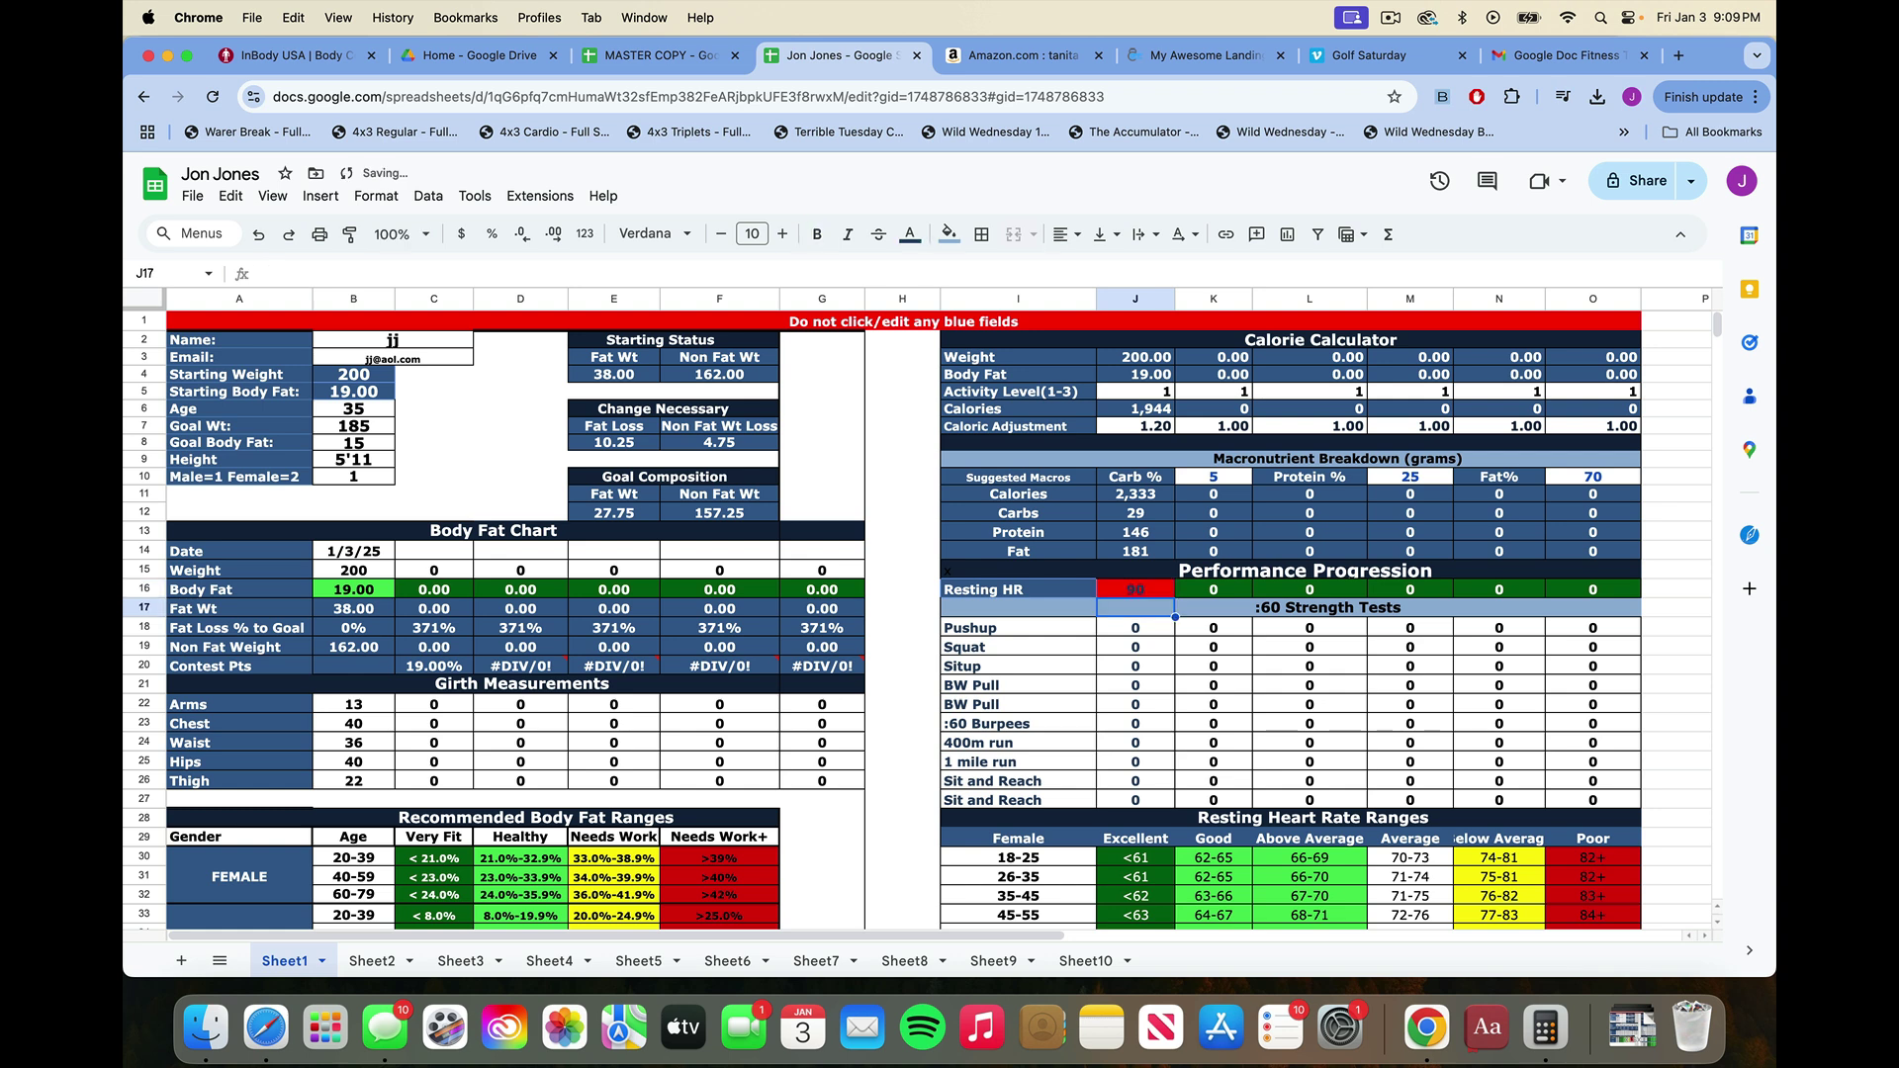
click(1136, 594)
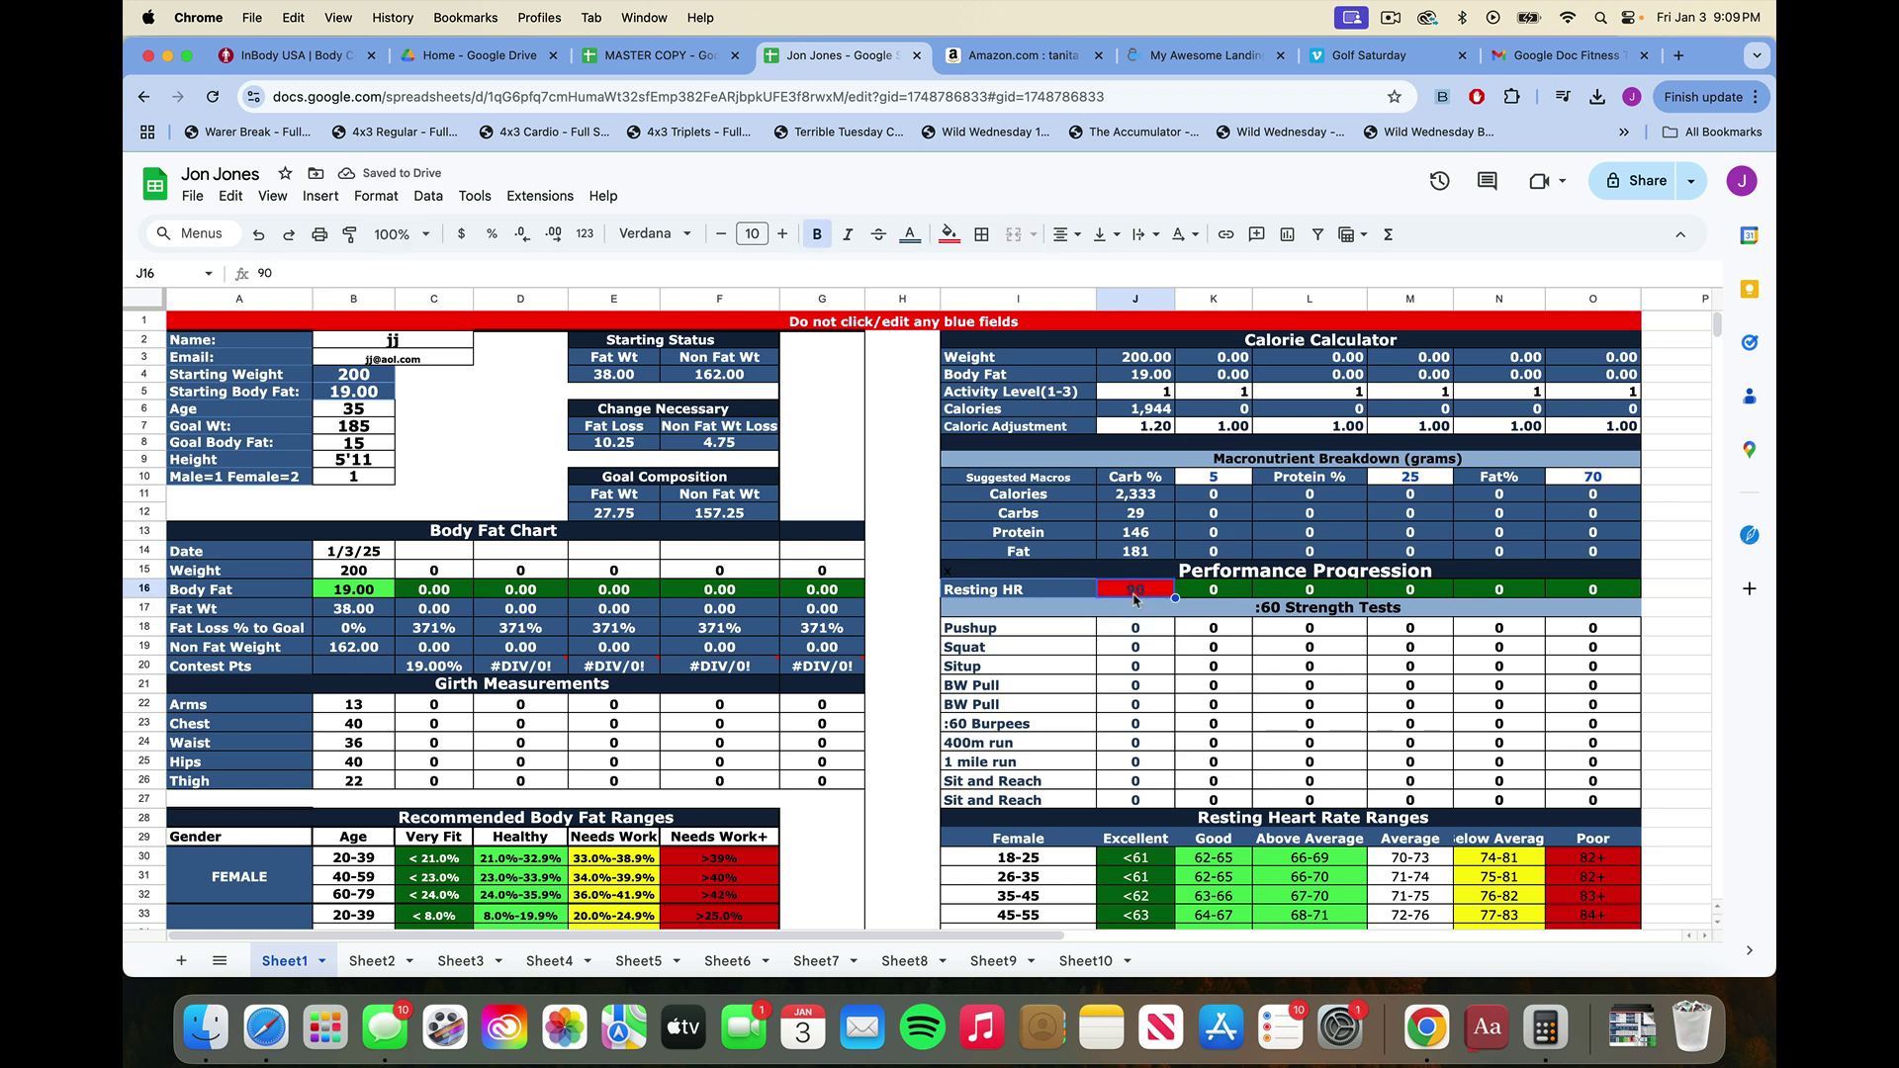
text(76)
key(Return)
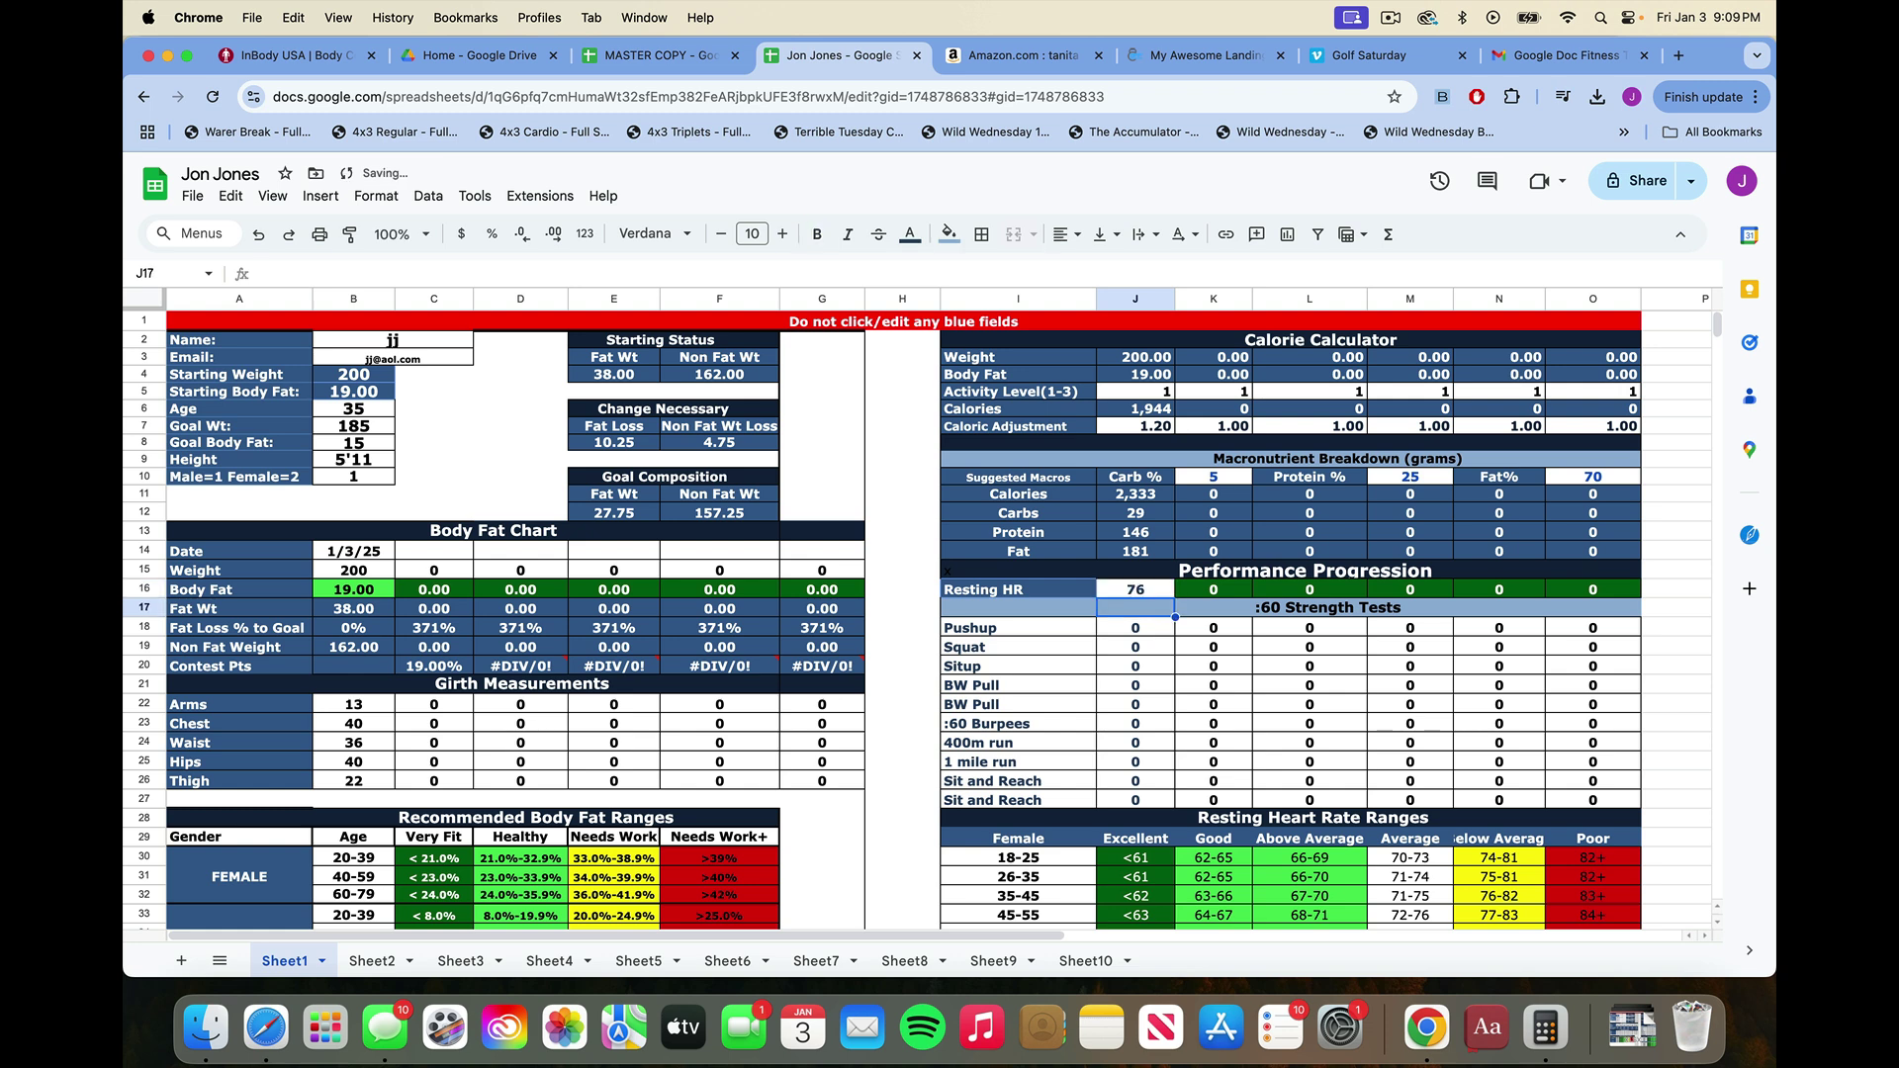
key(Right)
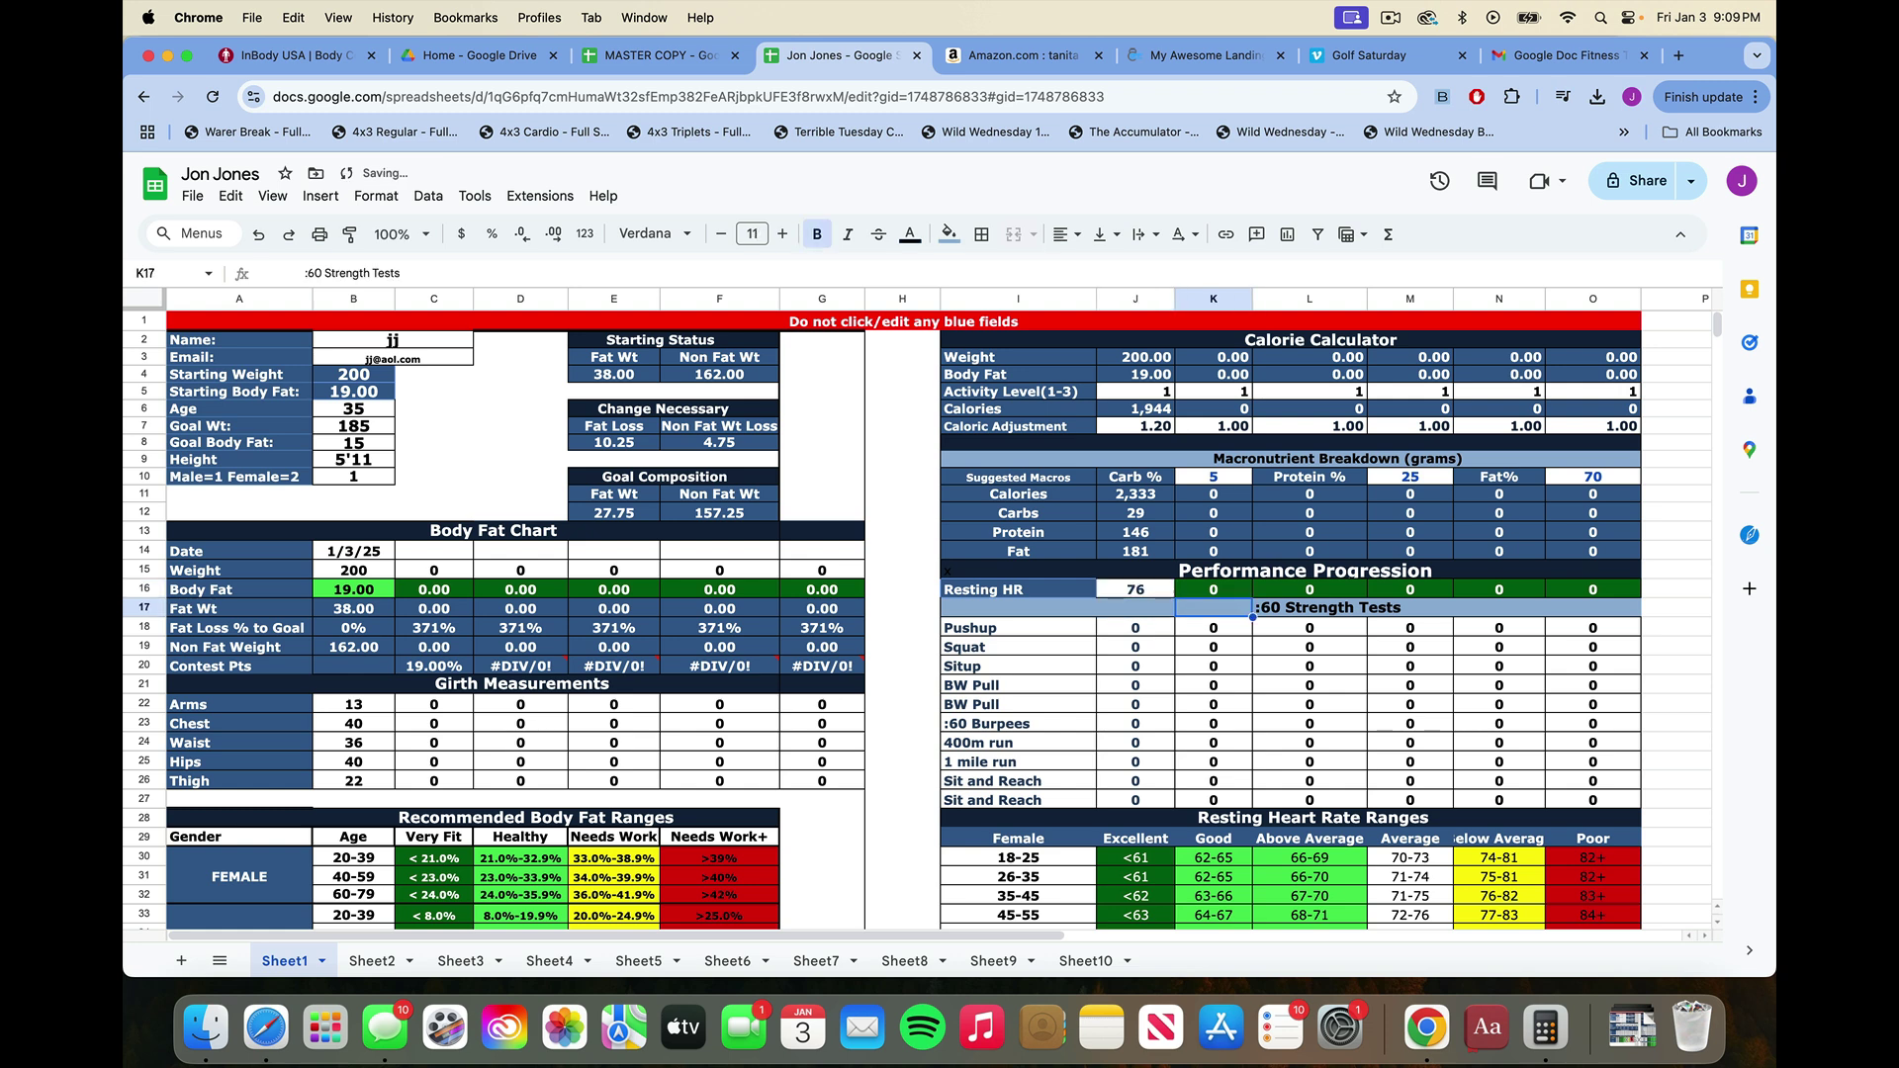
click(1159, 584)
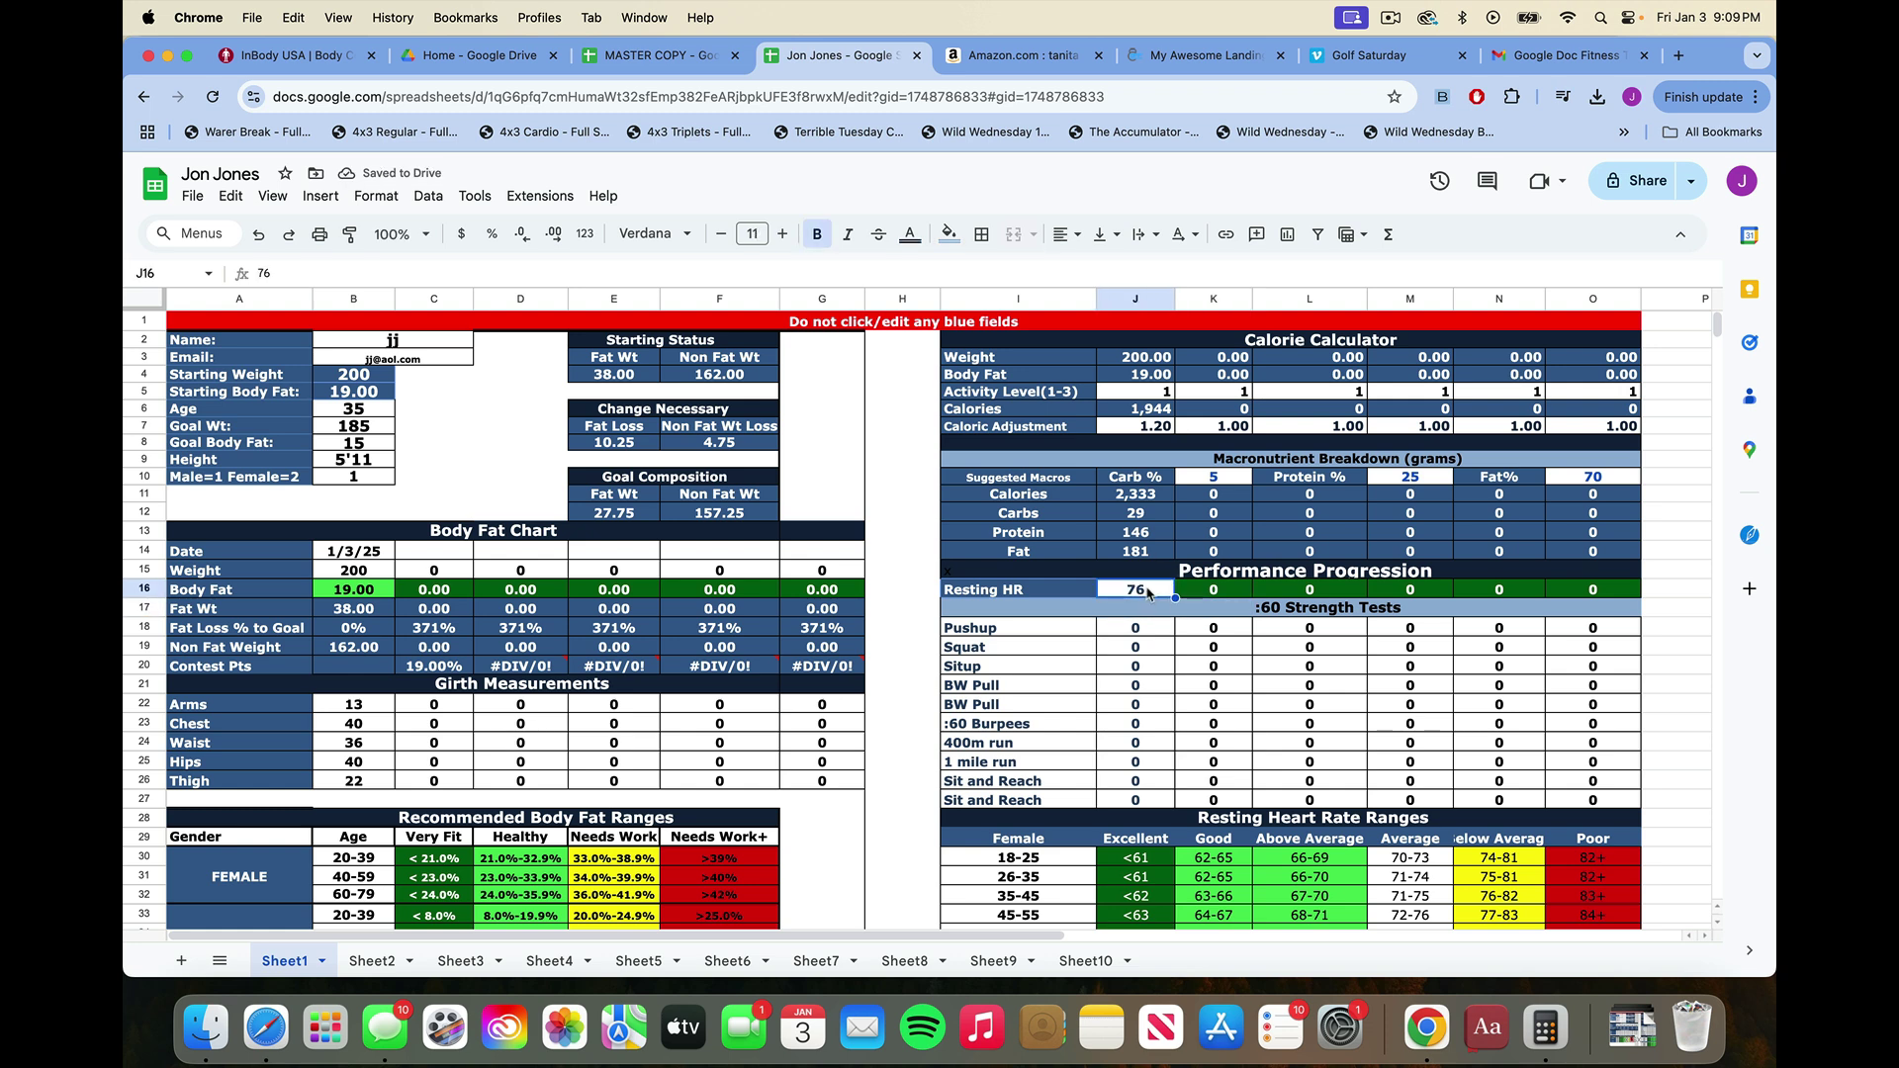
text(65)
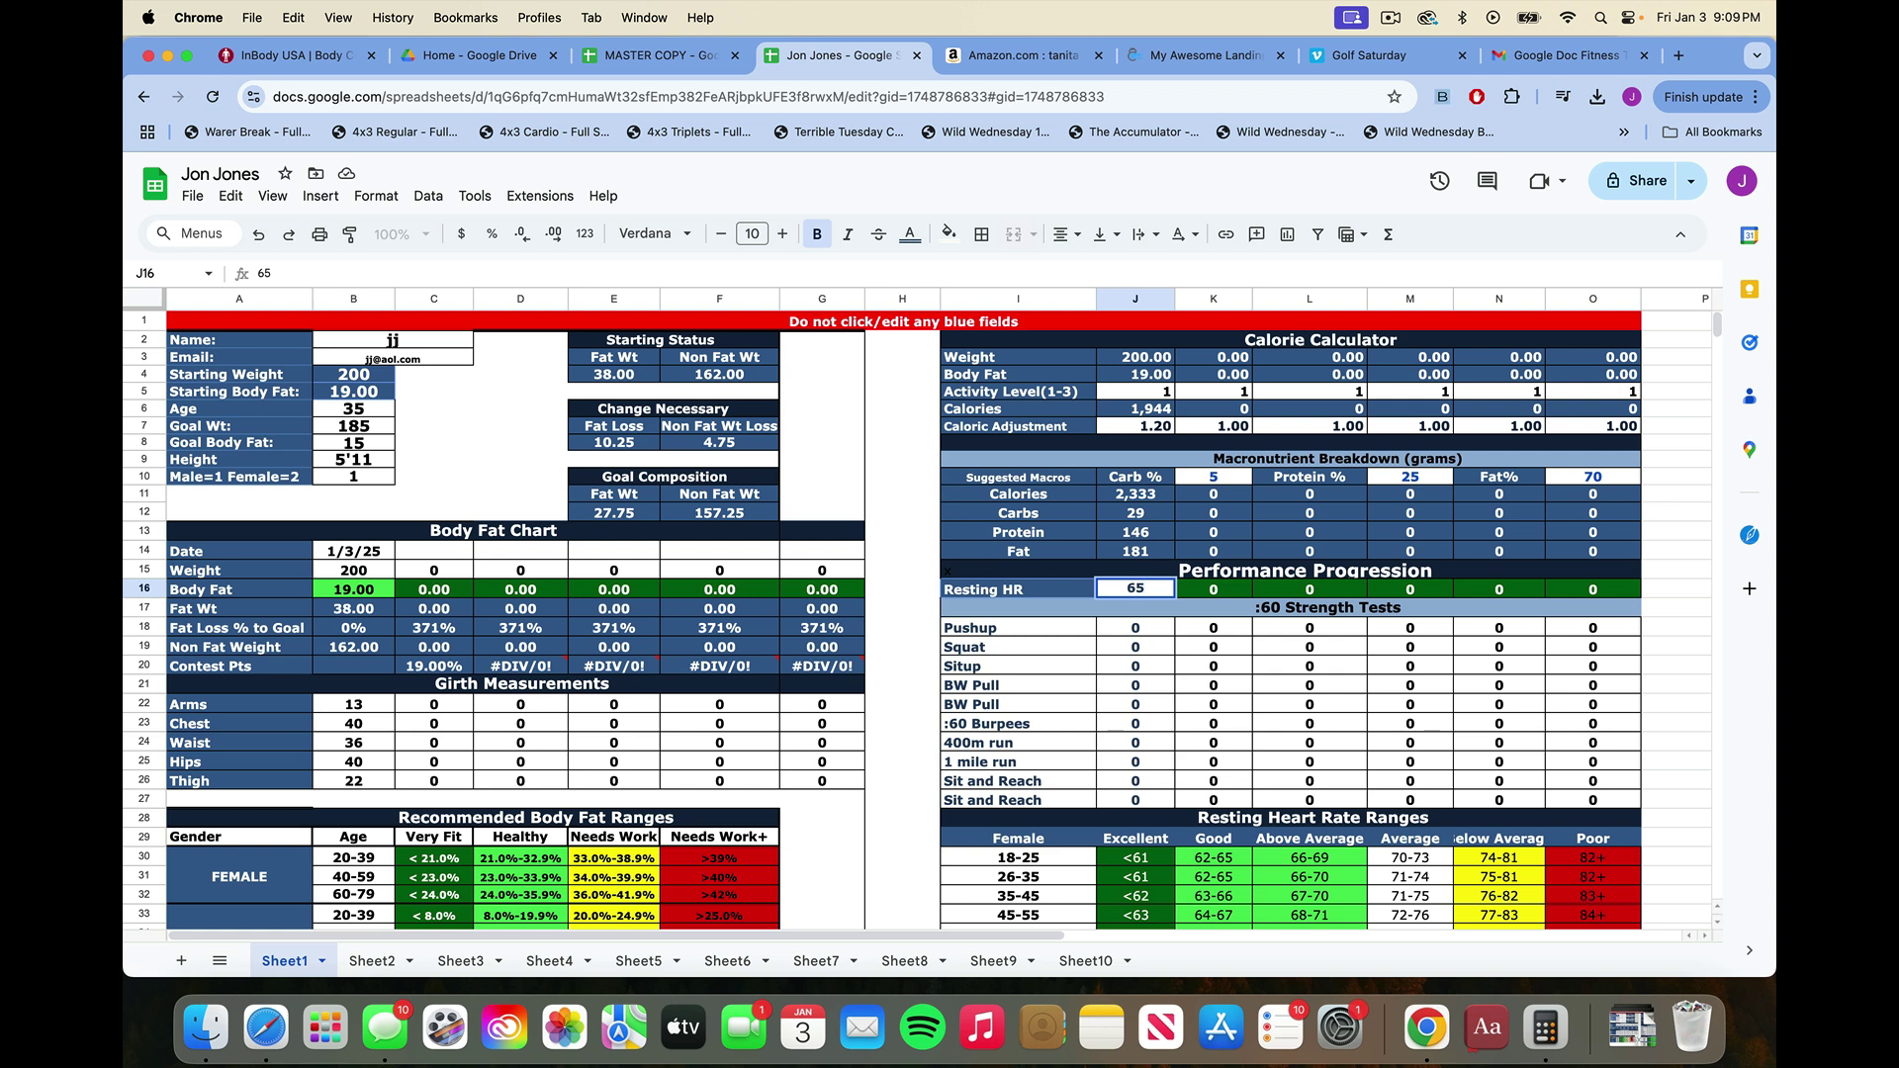
key(Return)
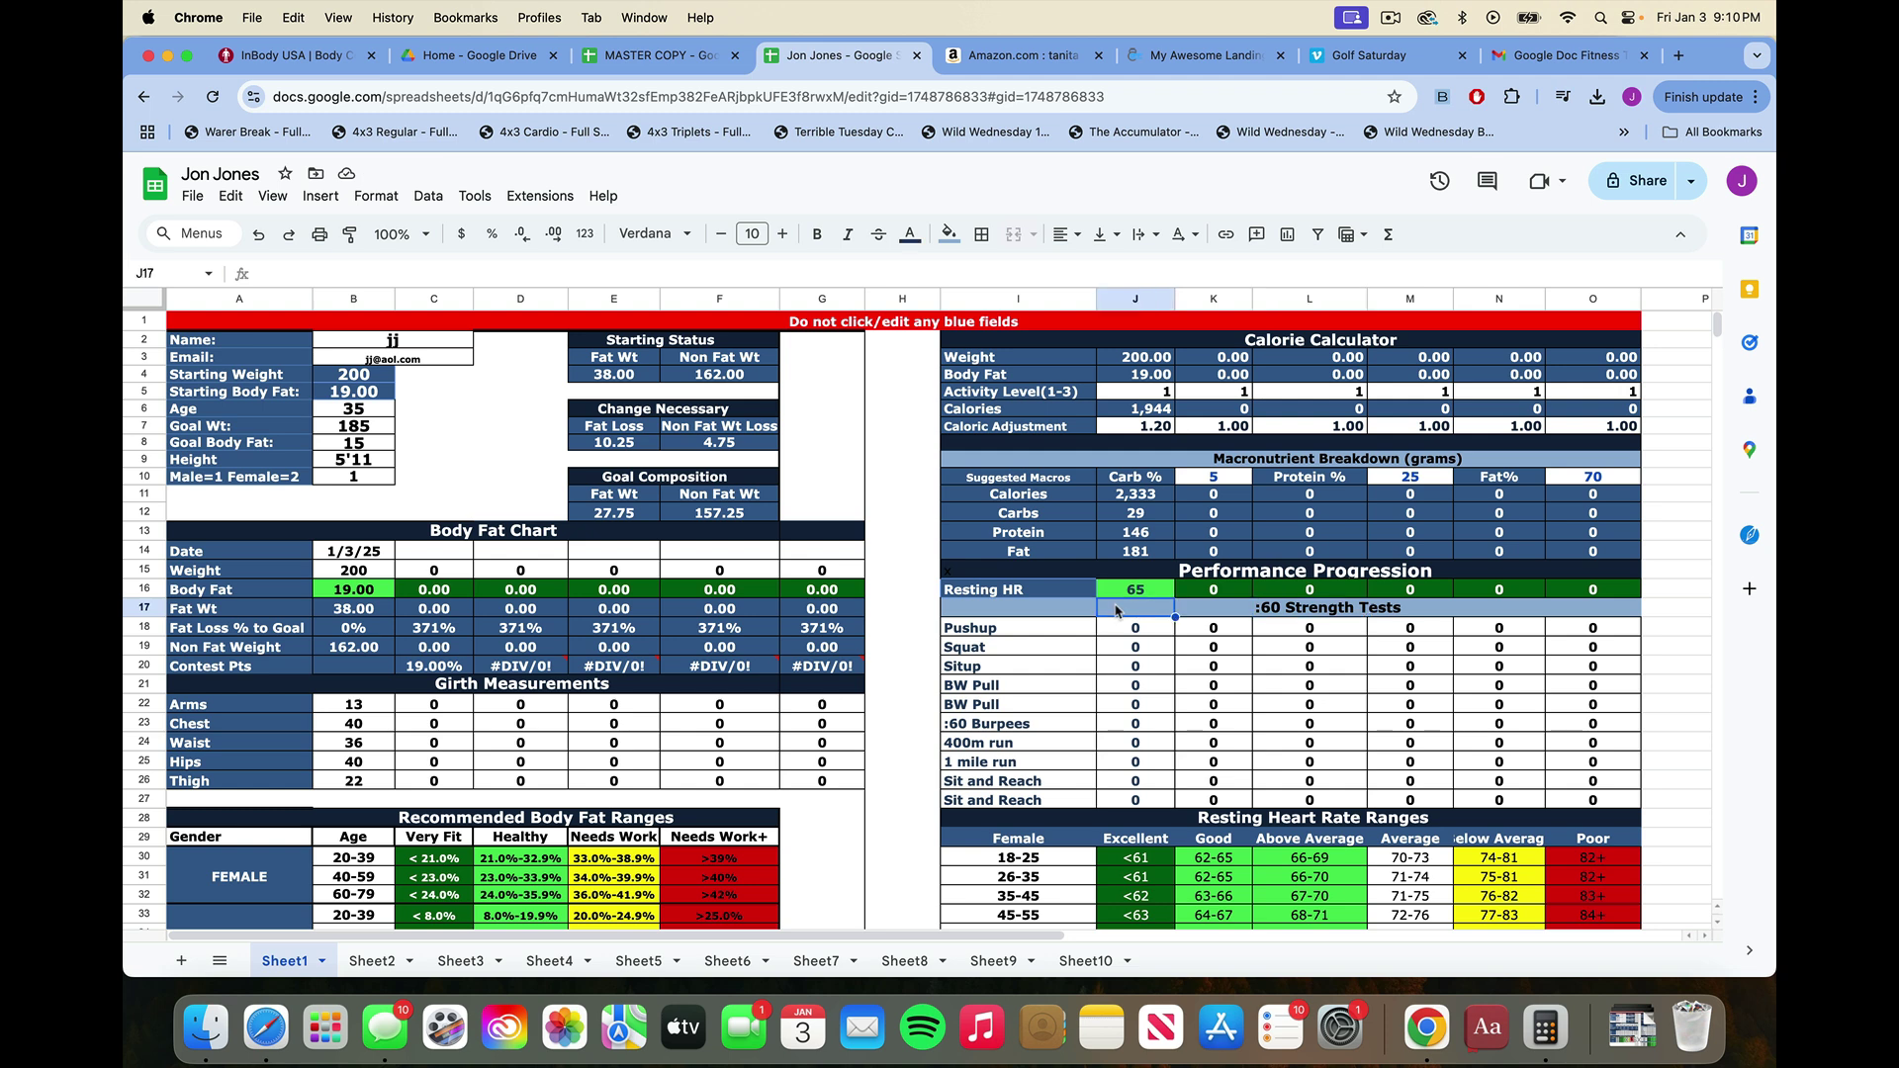
Log 21 as the first Pushup strength test result.
click(1001, 629)
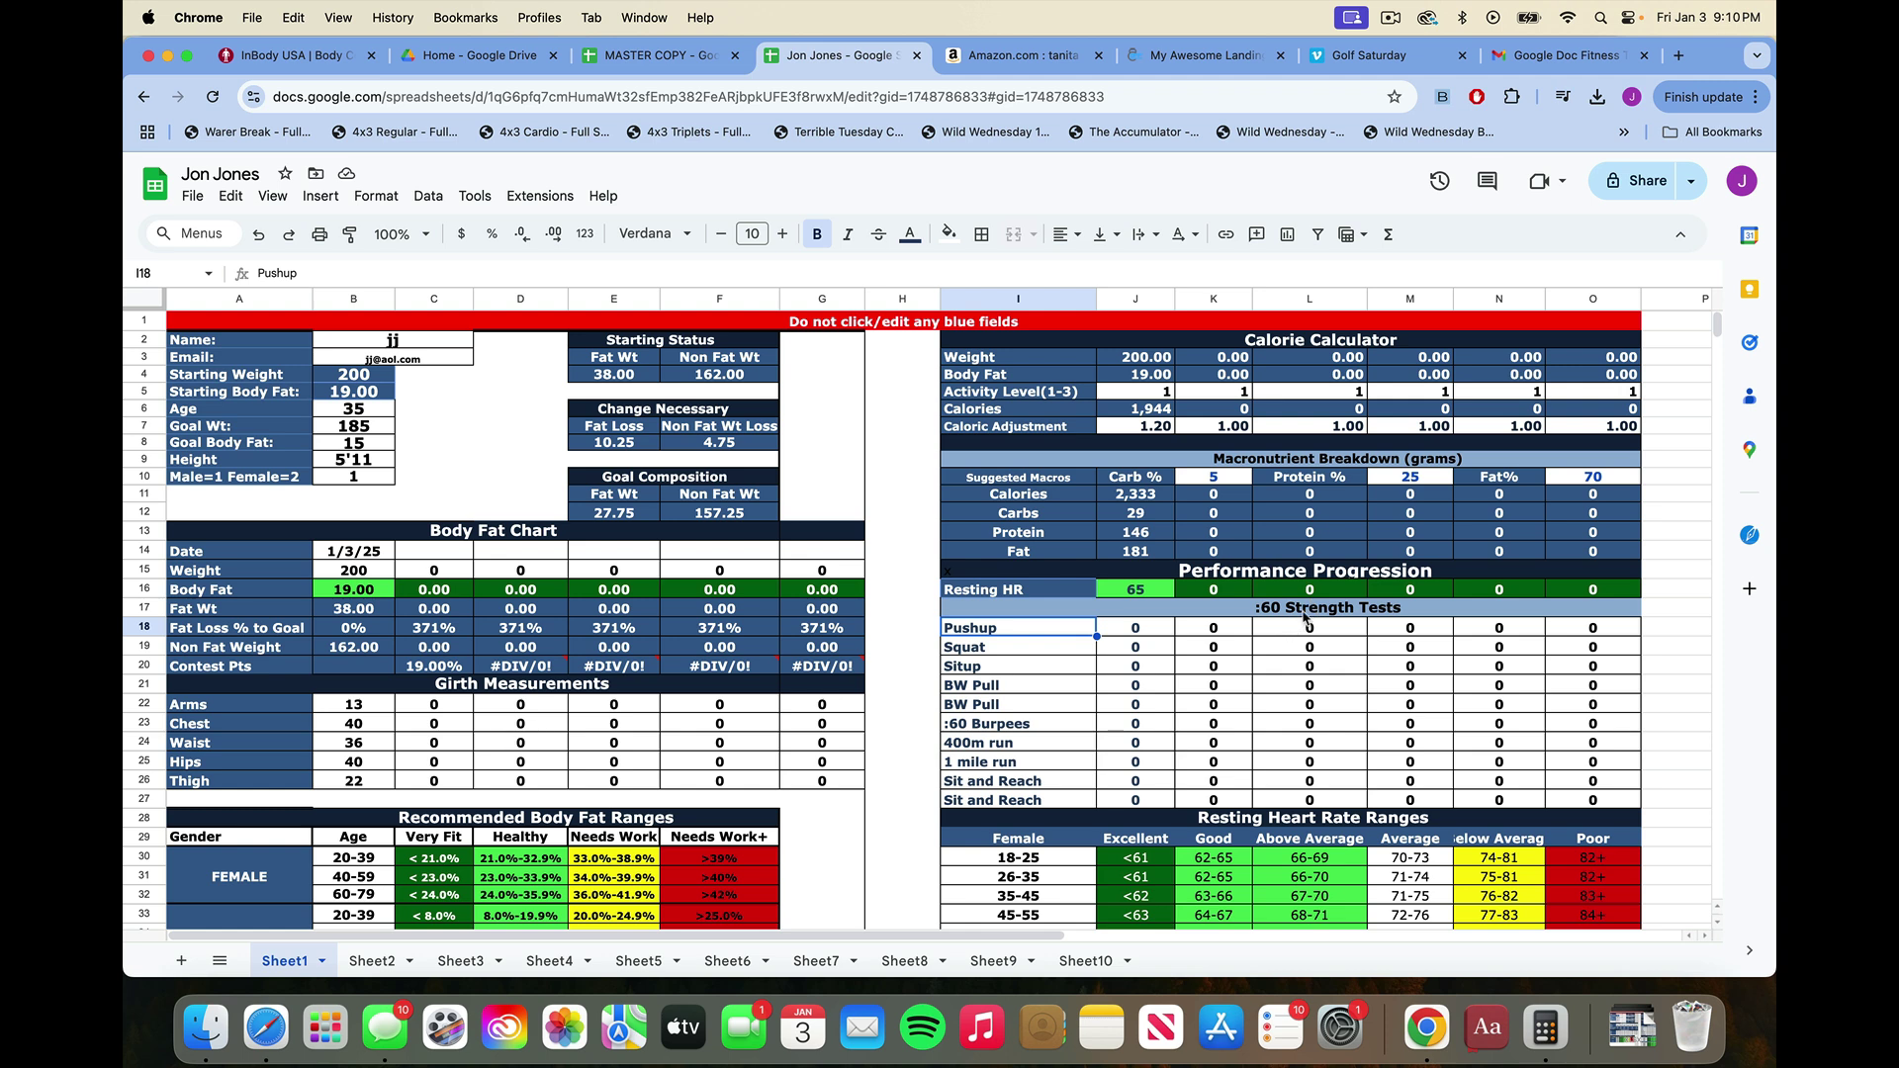
click(1129, 630)
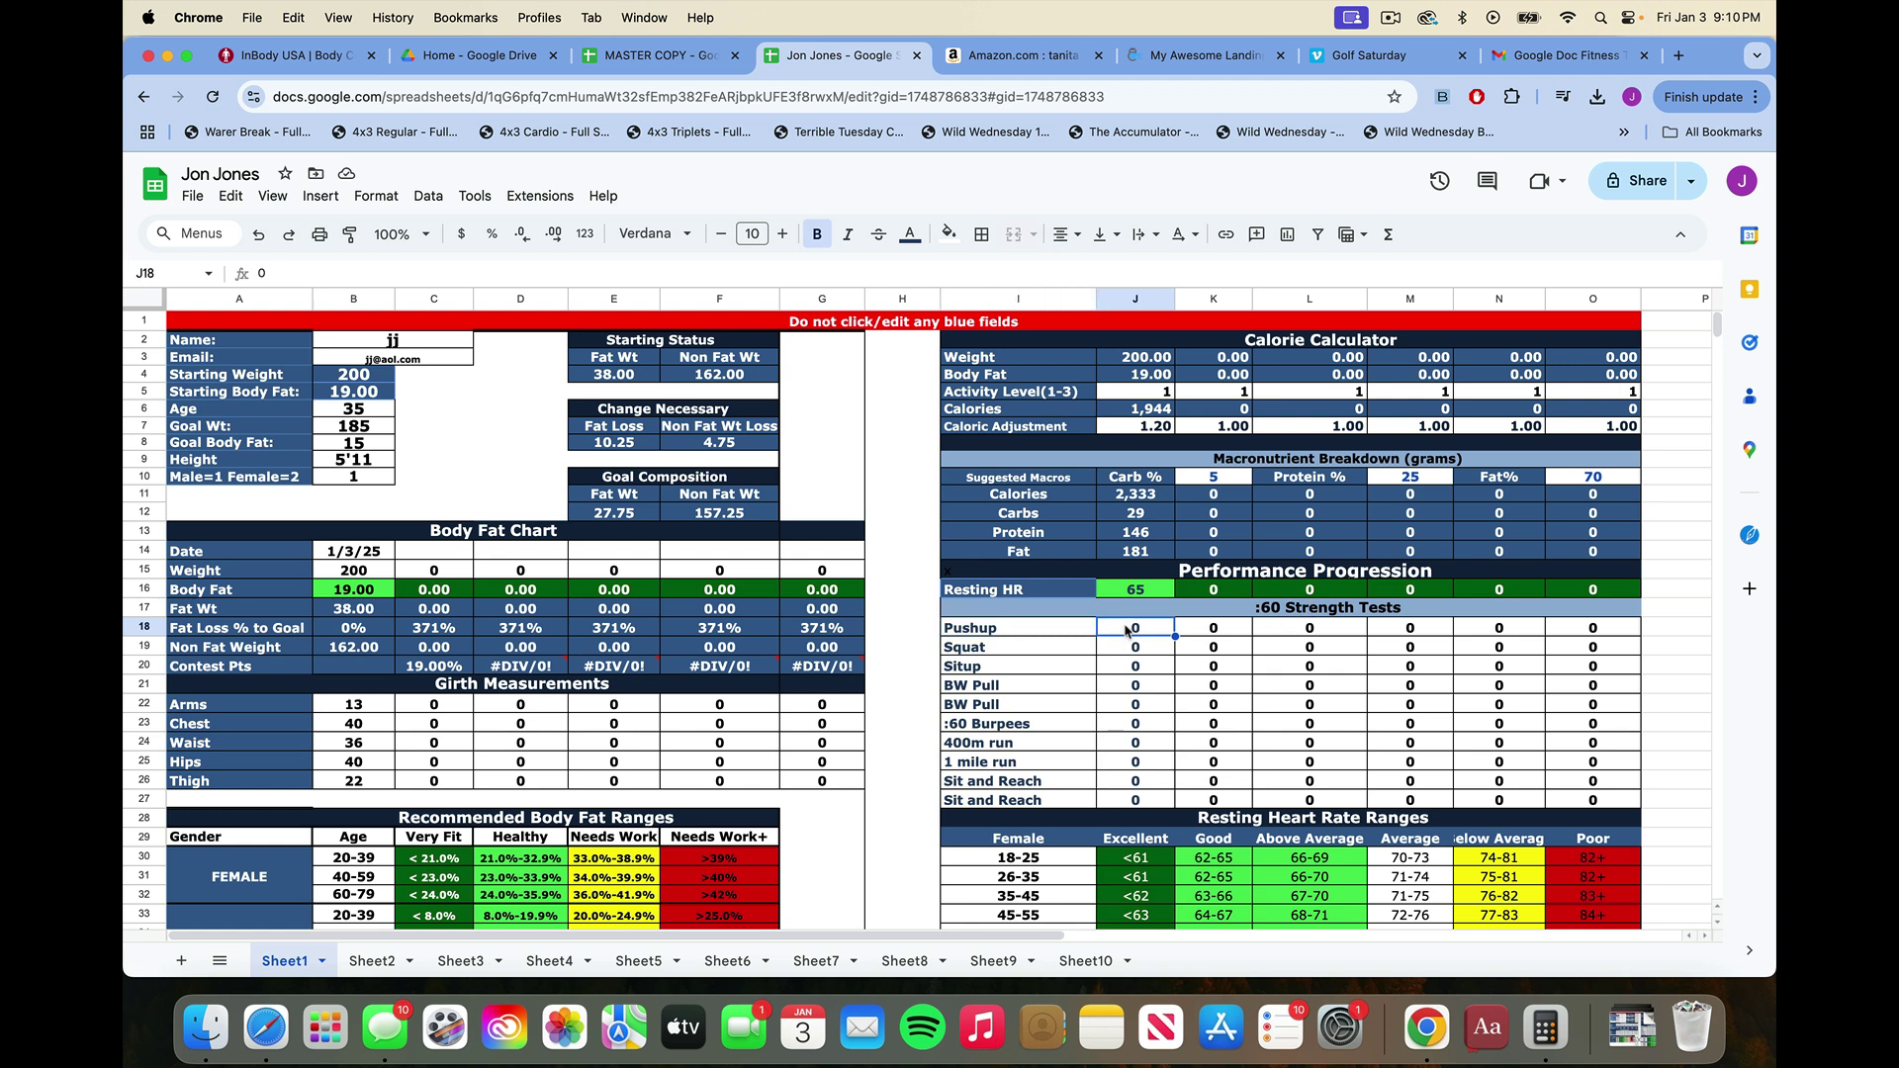
text(21)
key(Return)
key(Down)
key(Down)
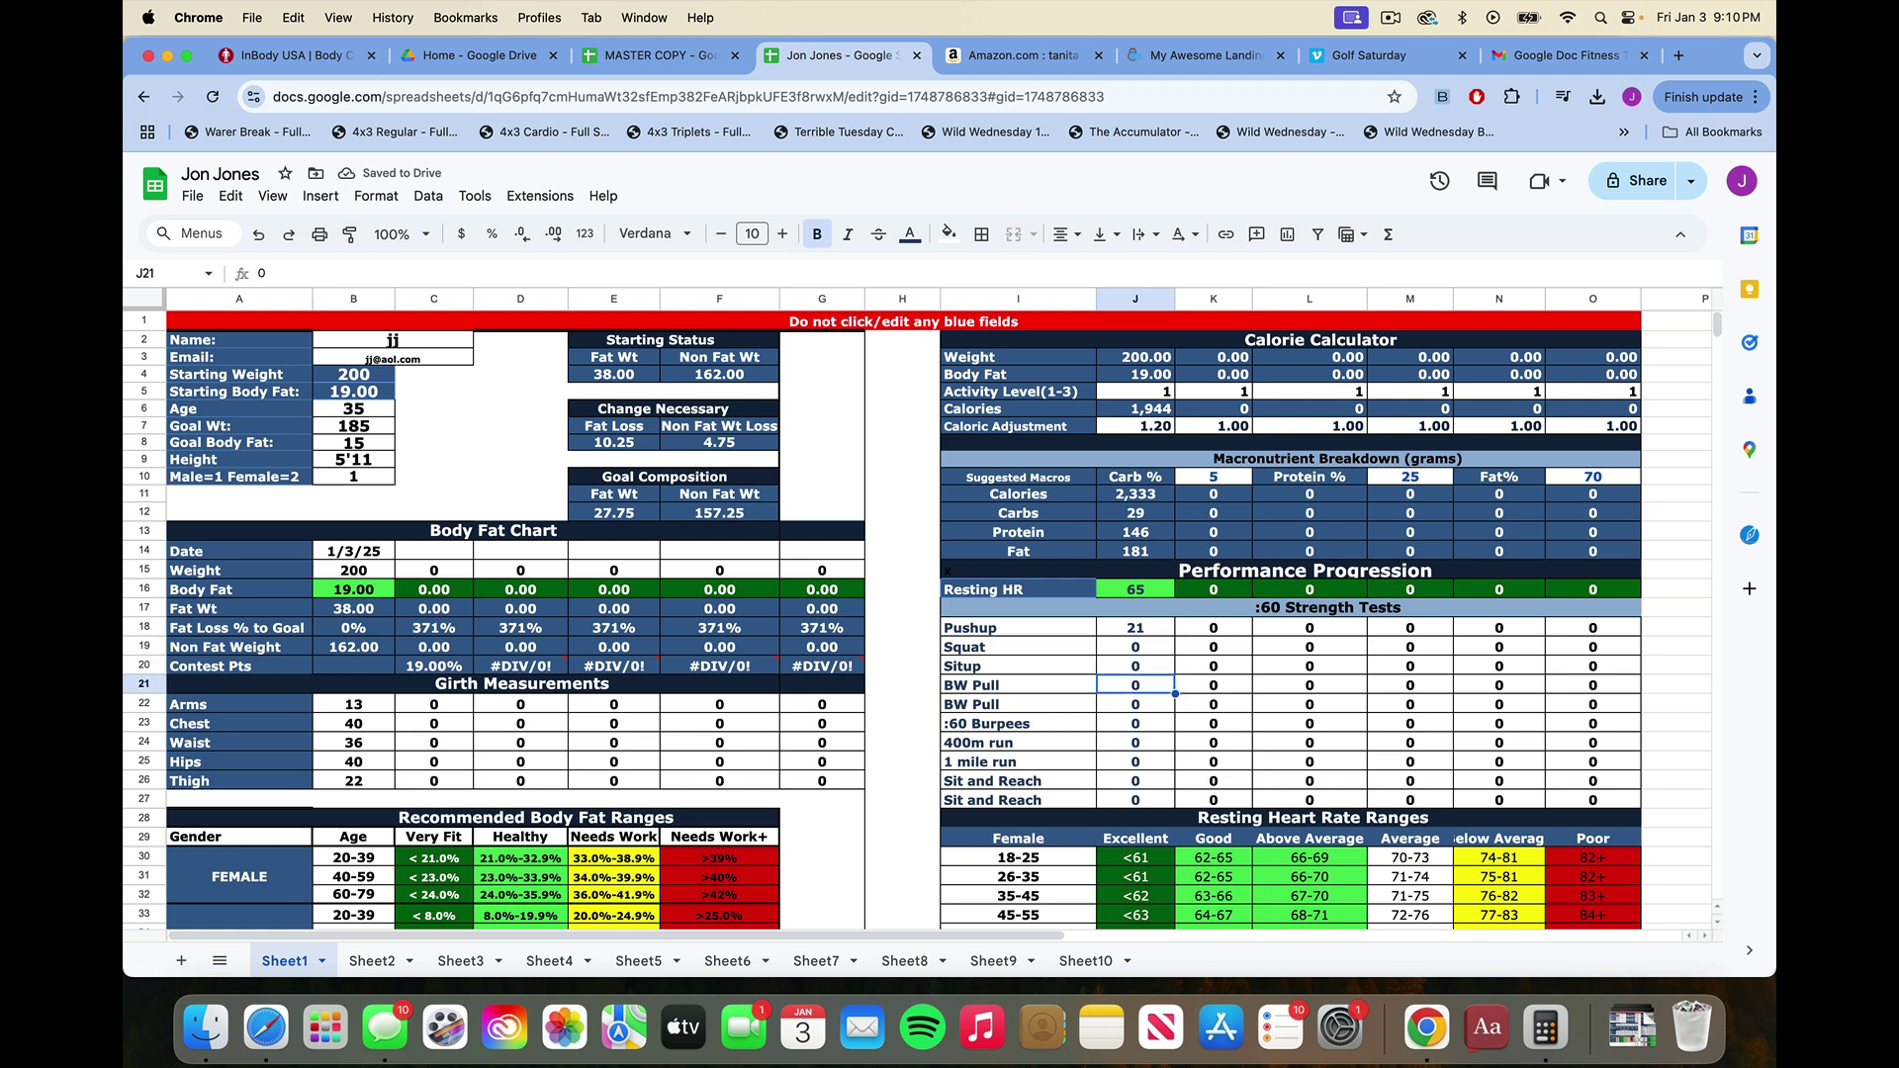
Replace the first BW Pull label with 'MAX Bench' and record a result of 225.
click(1018, 685)
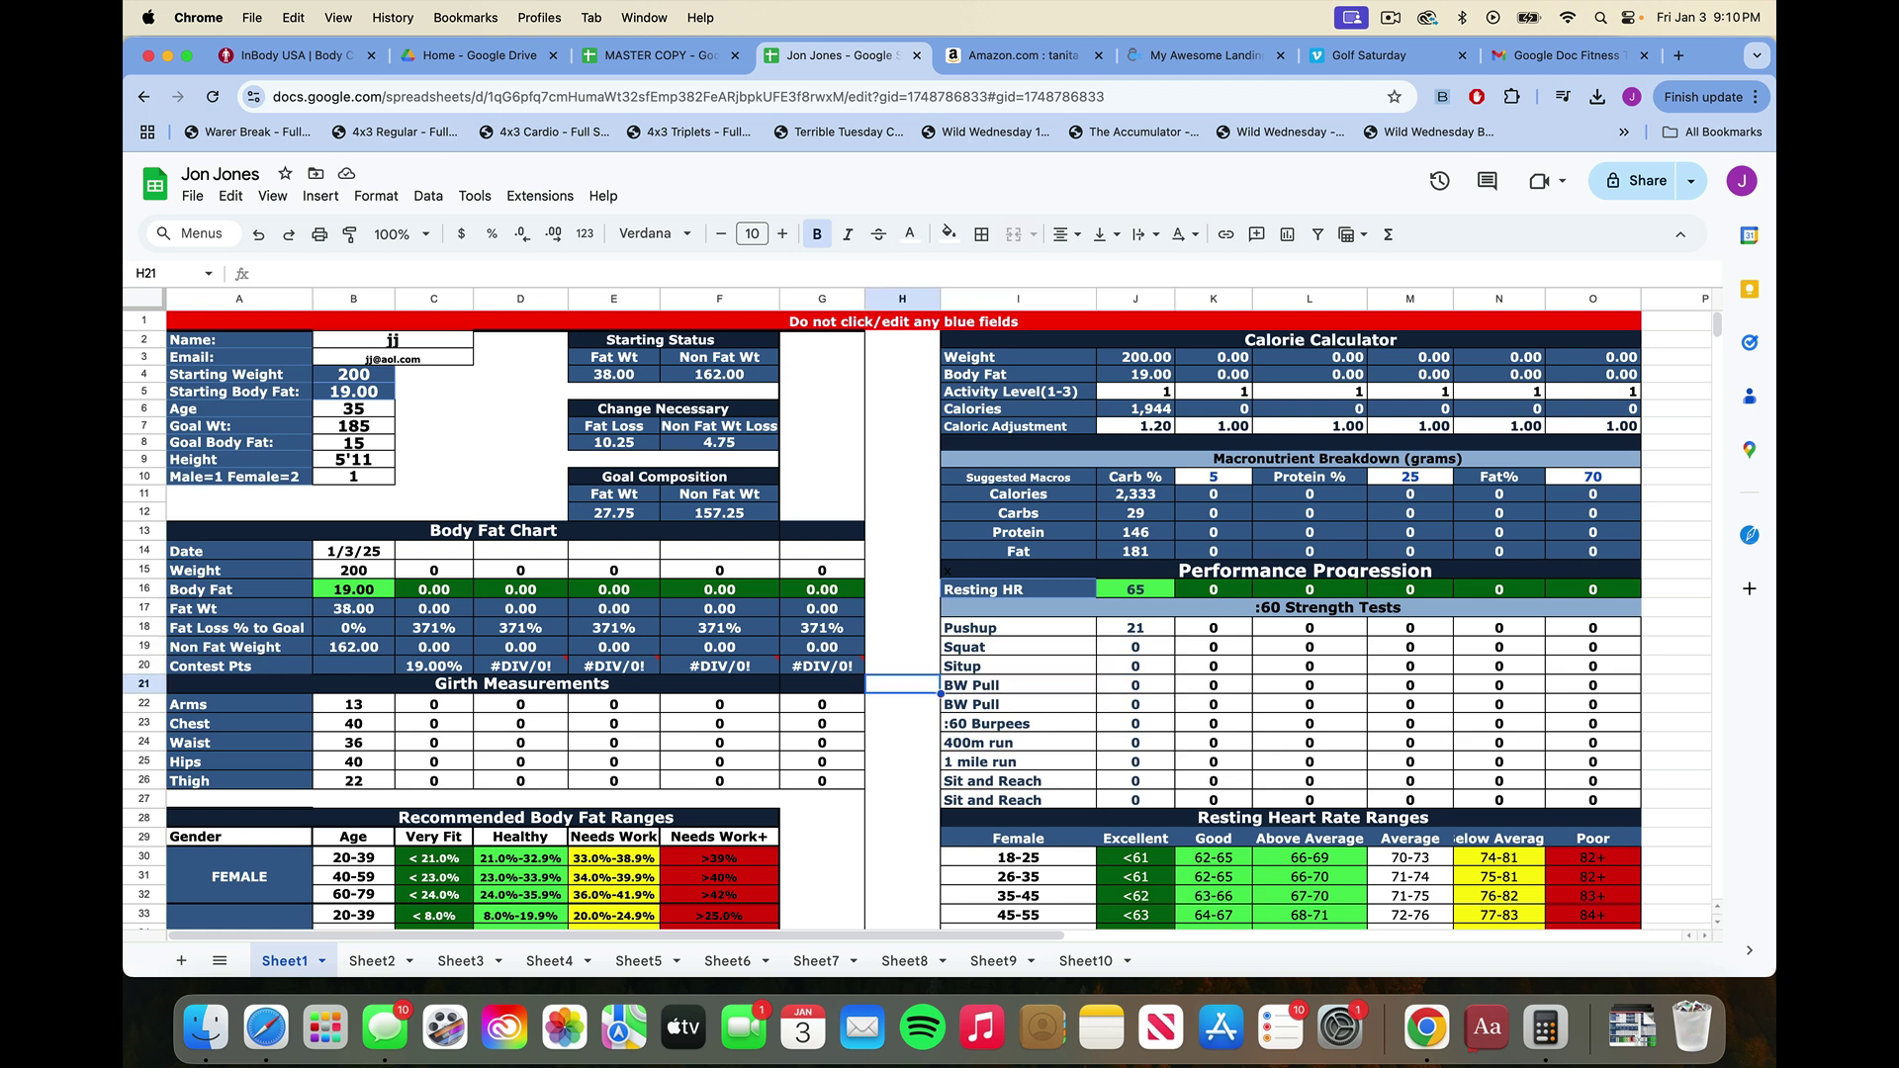
key(Delete)
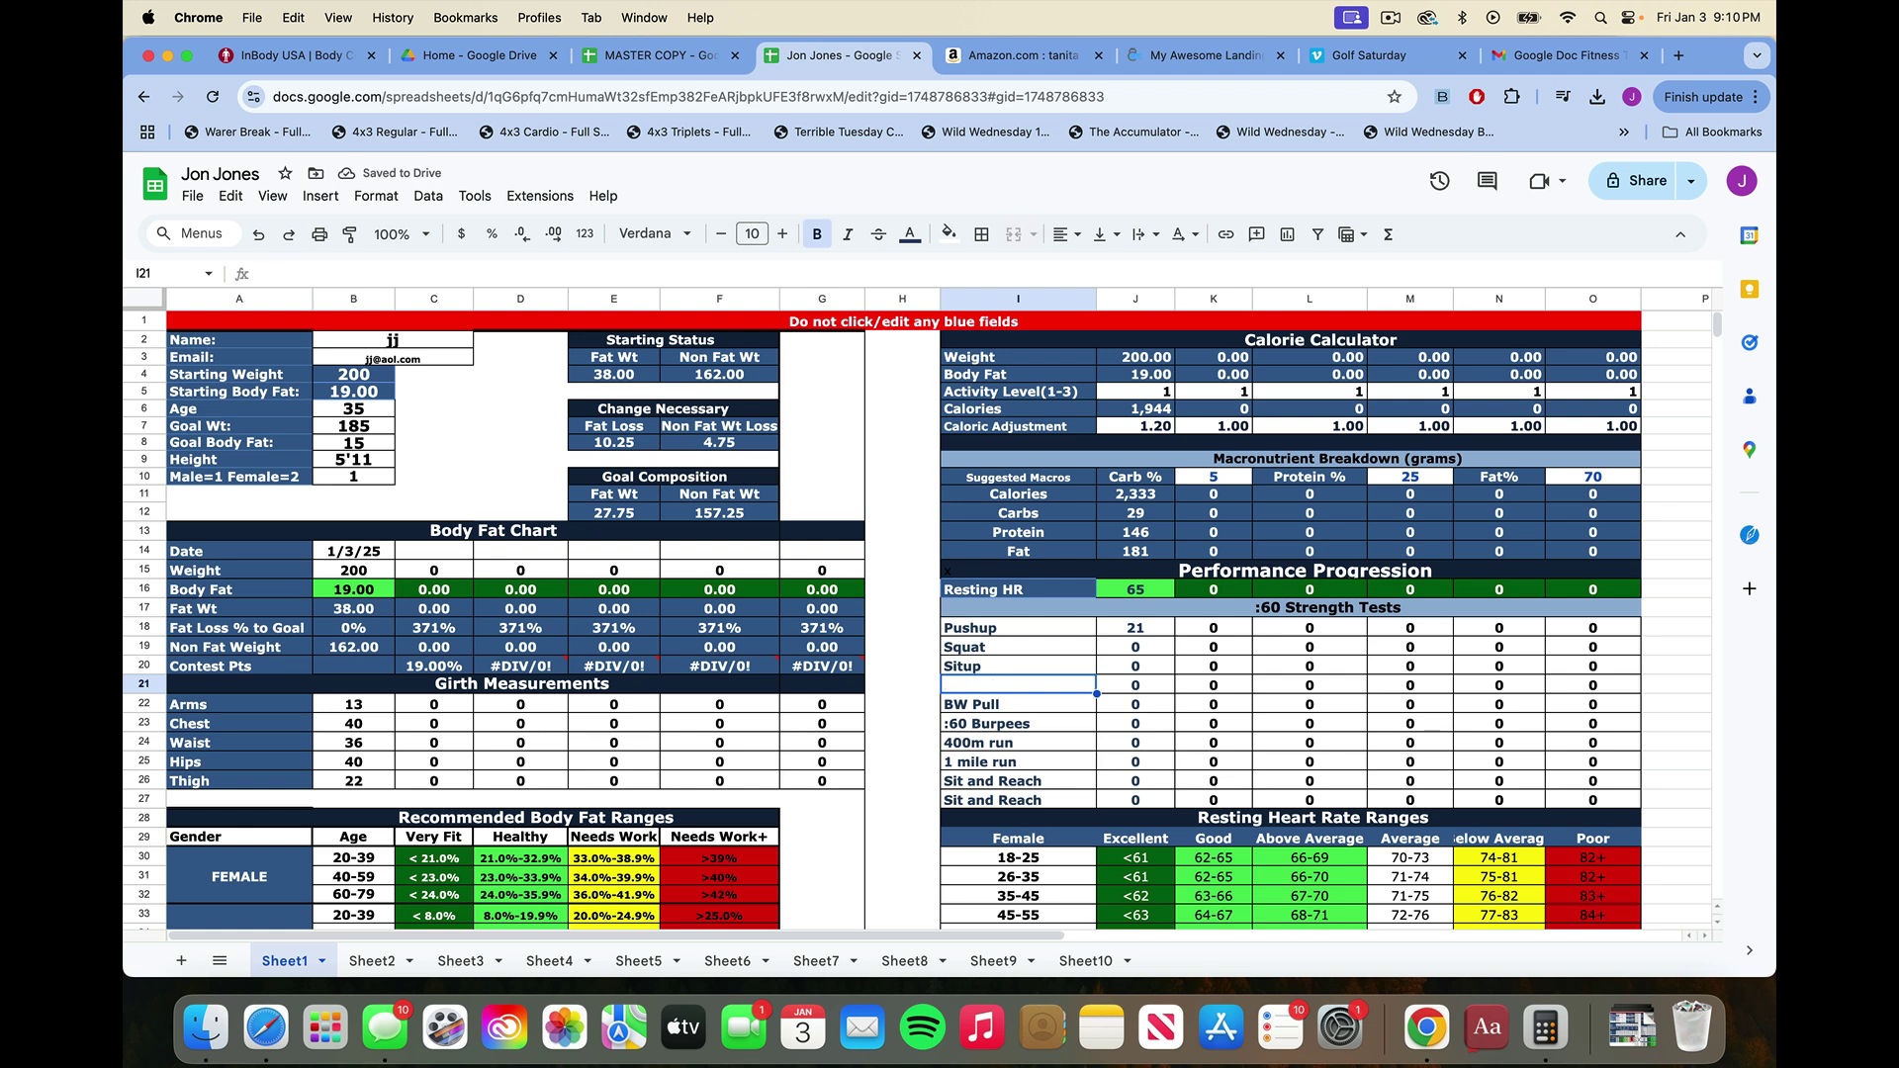
text(MAX)
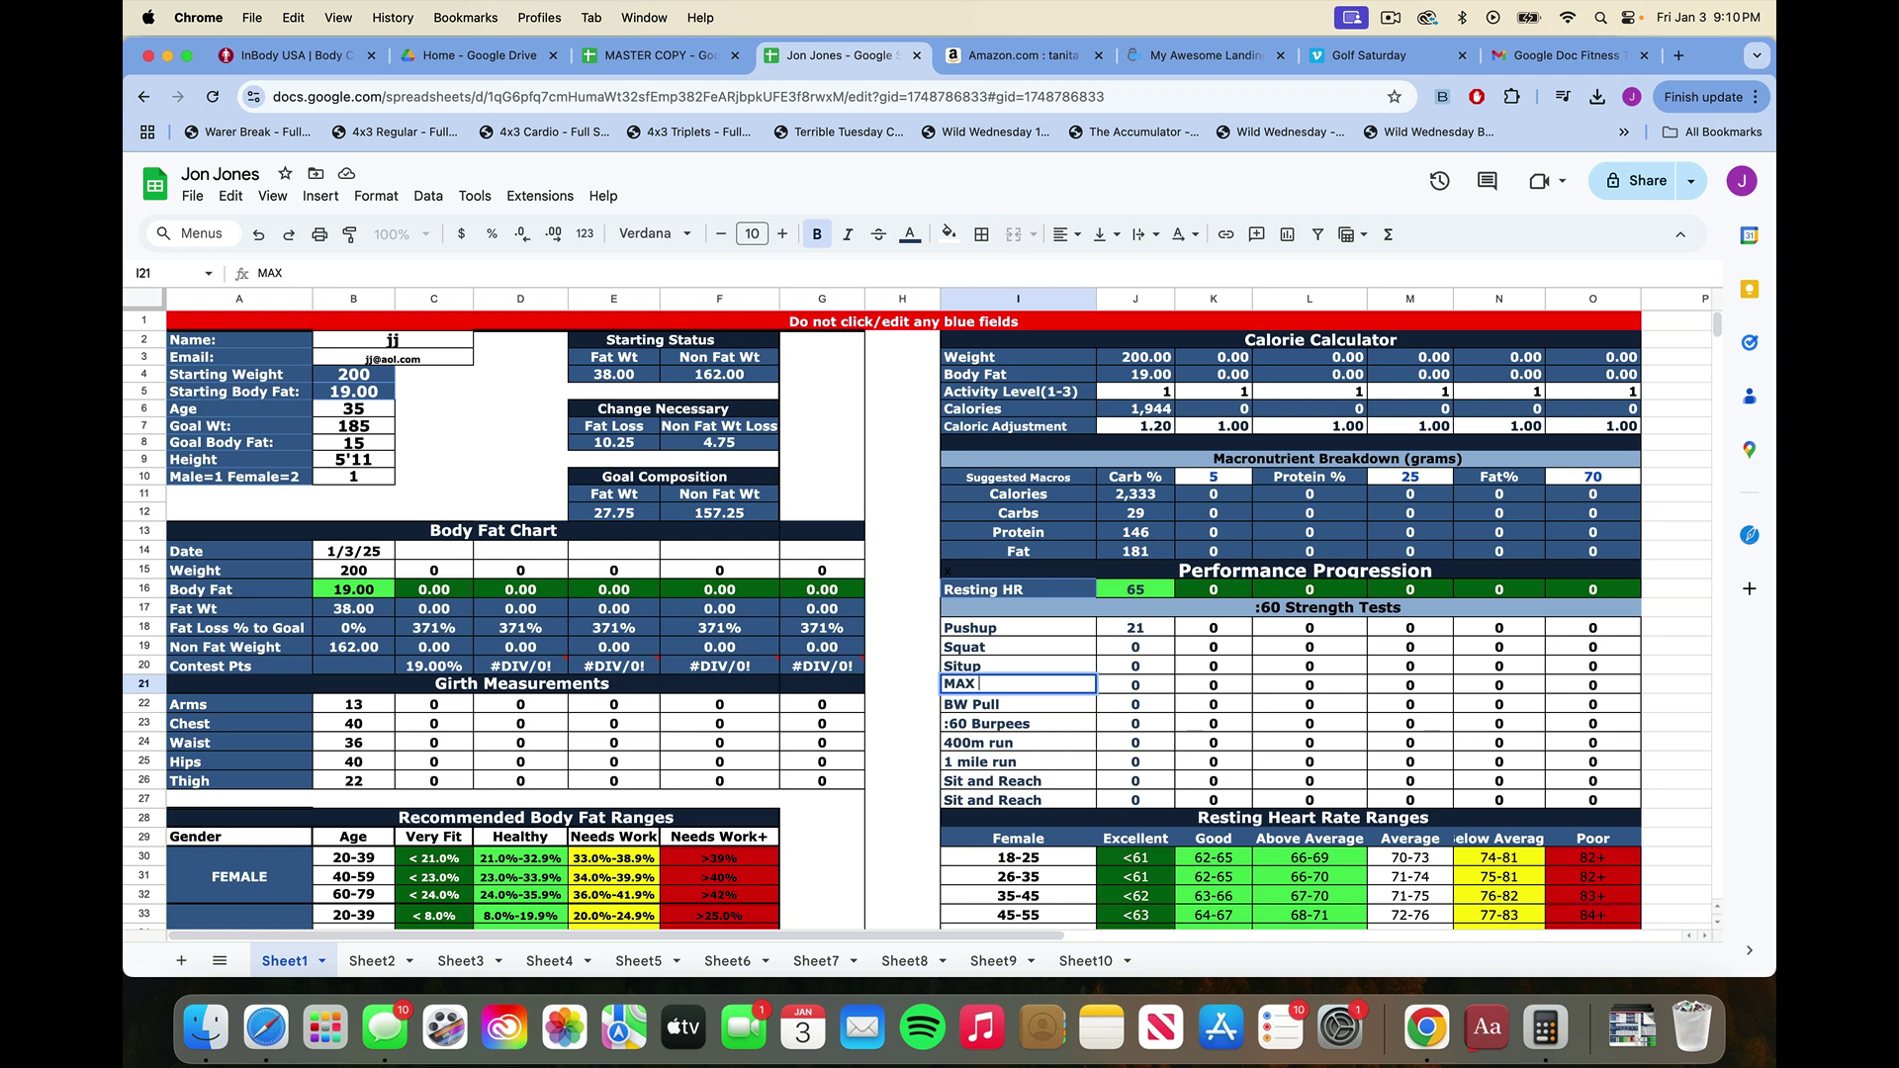
text( Bench)
key(Tab)
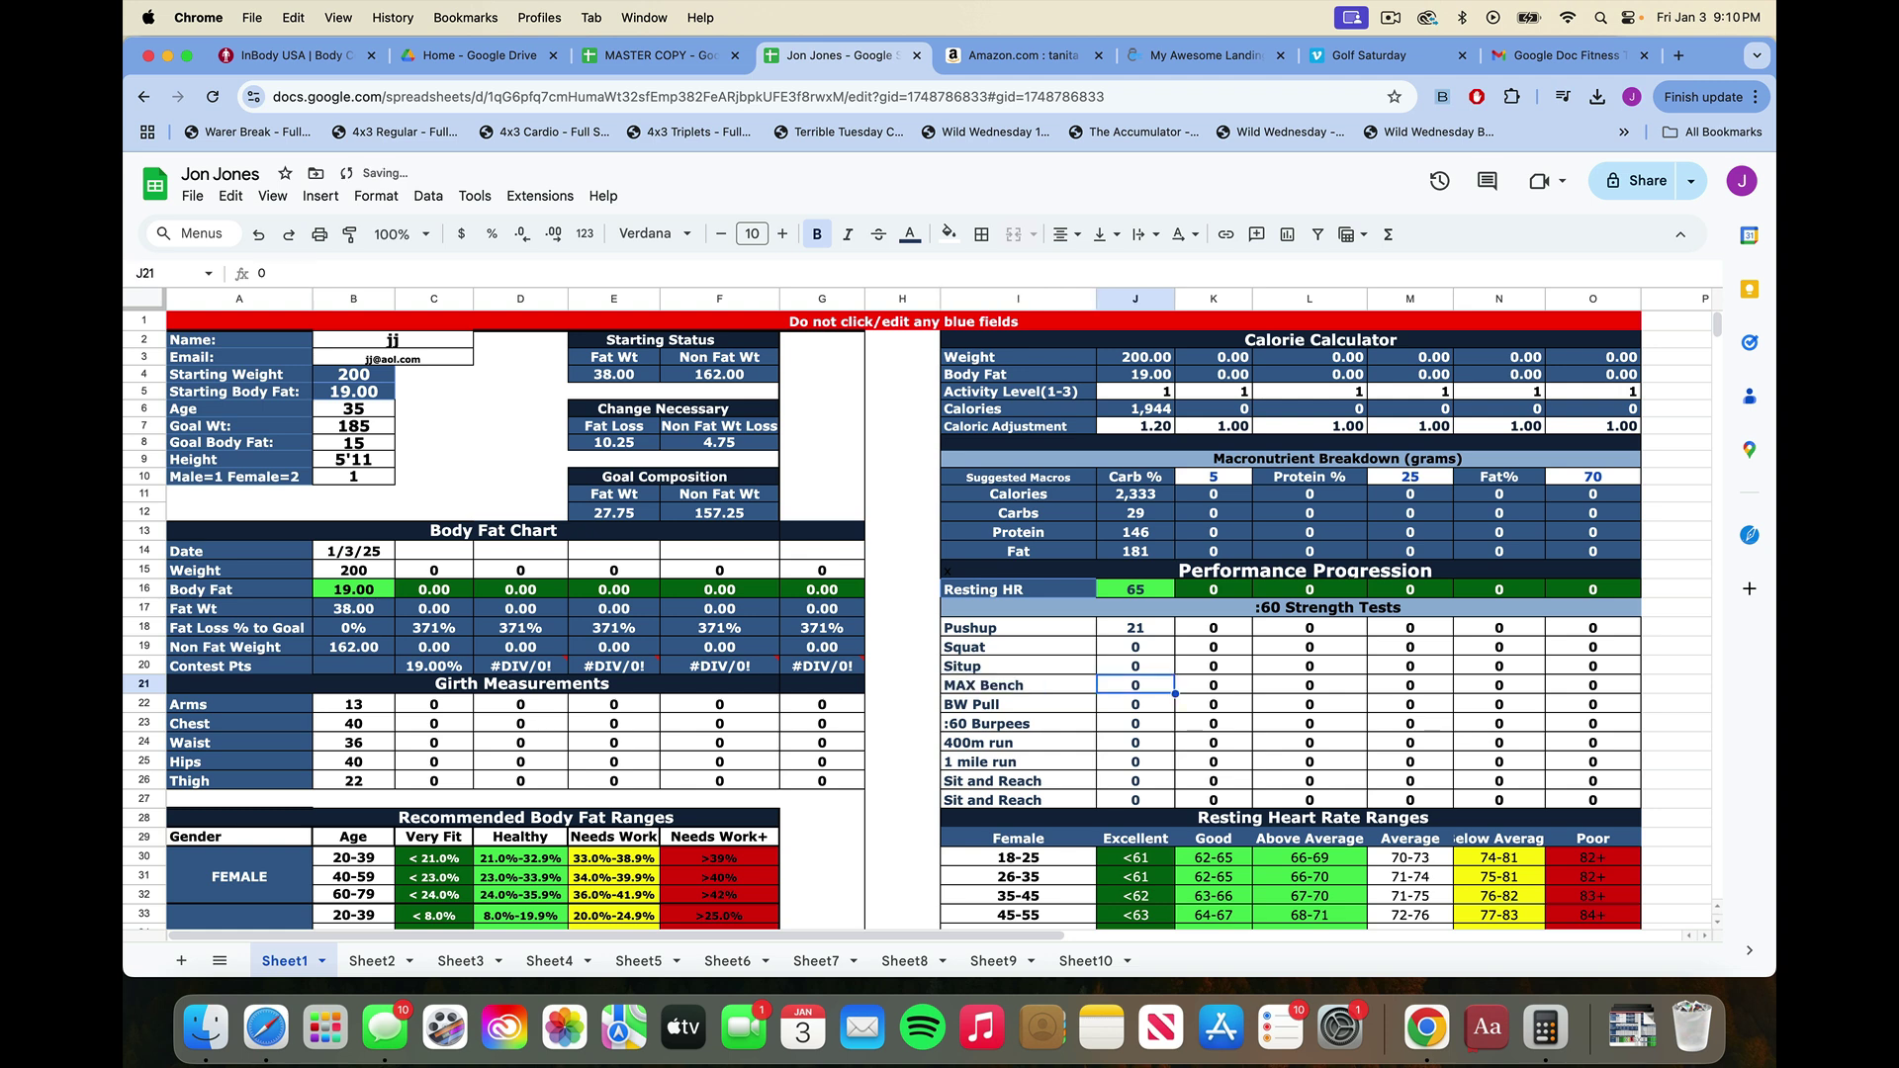
text(22)
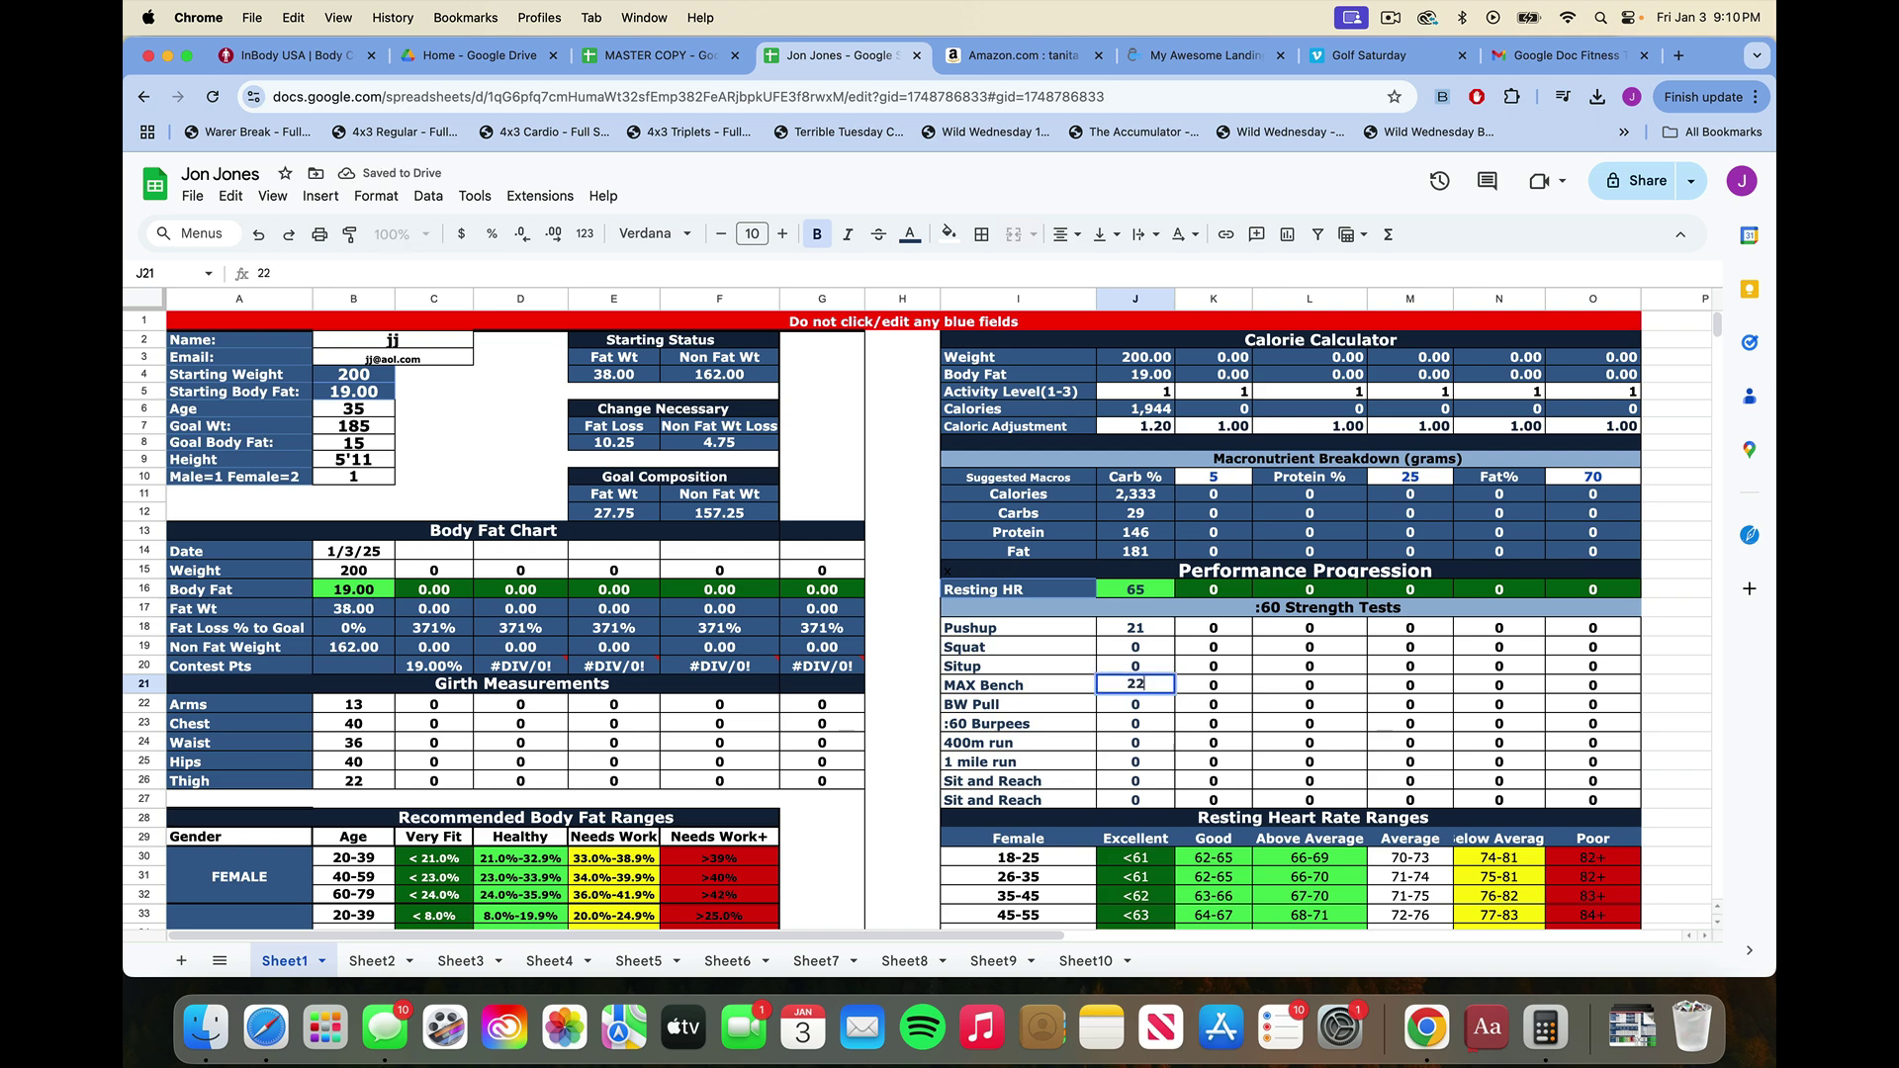
text(5)
key(Return)
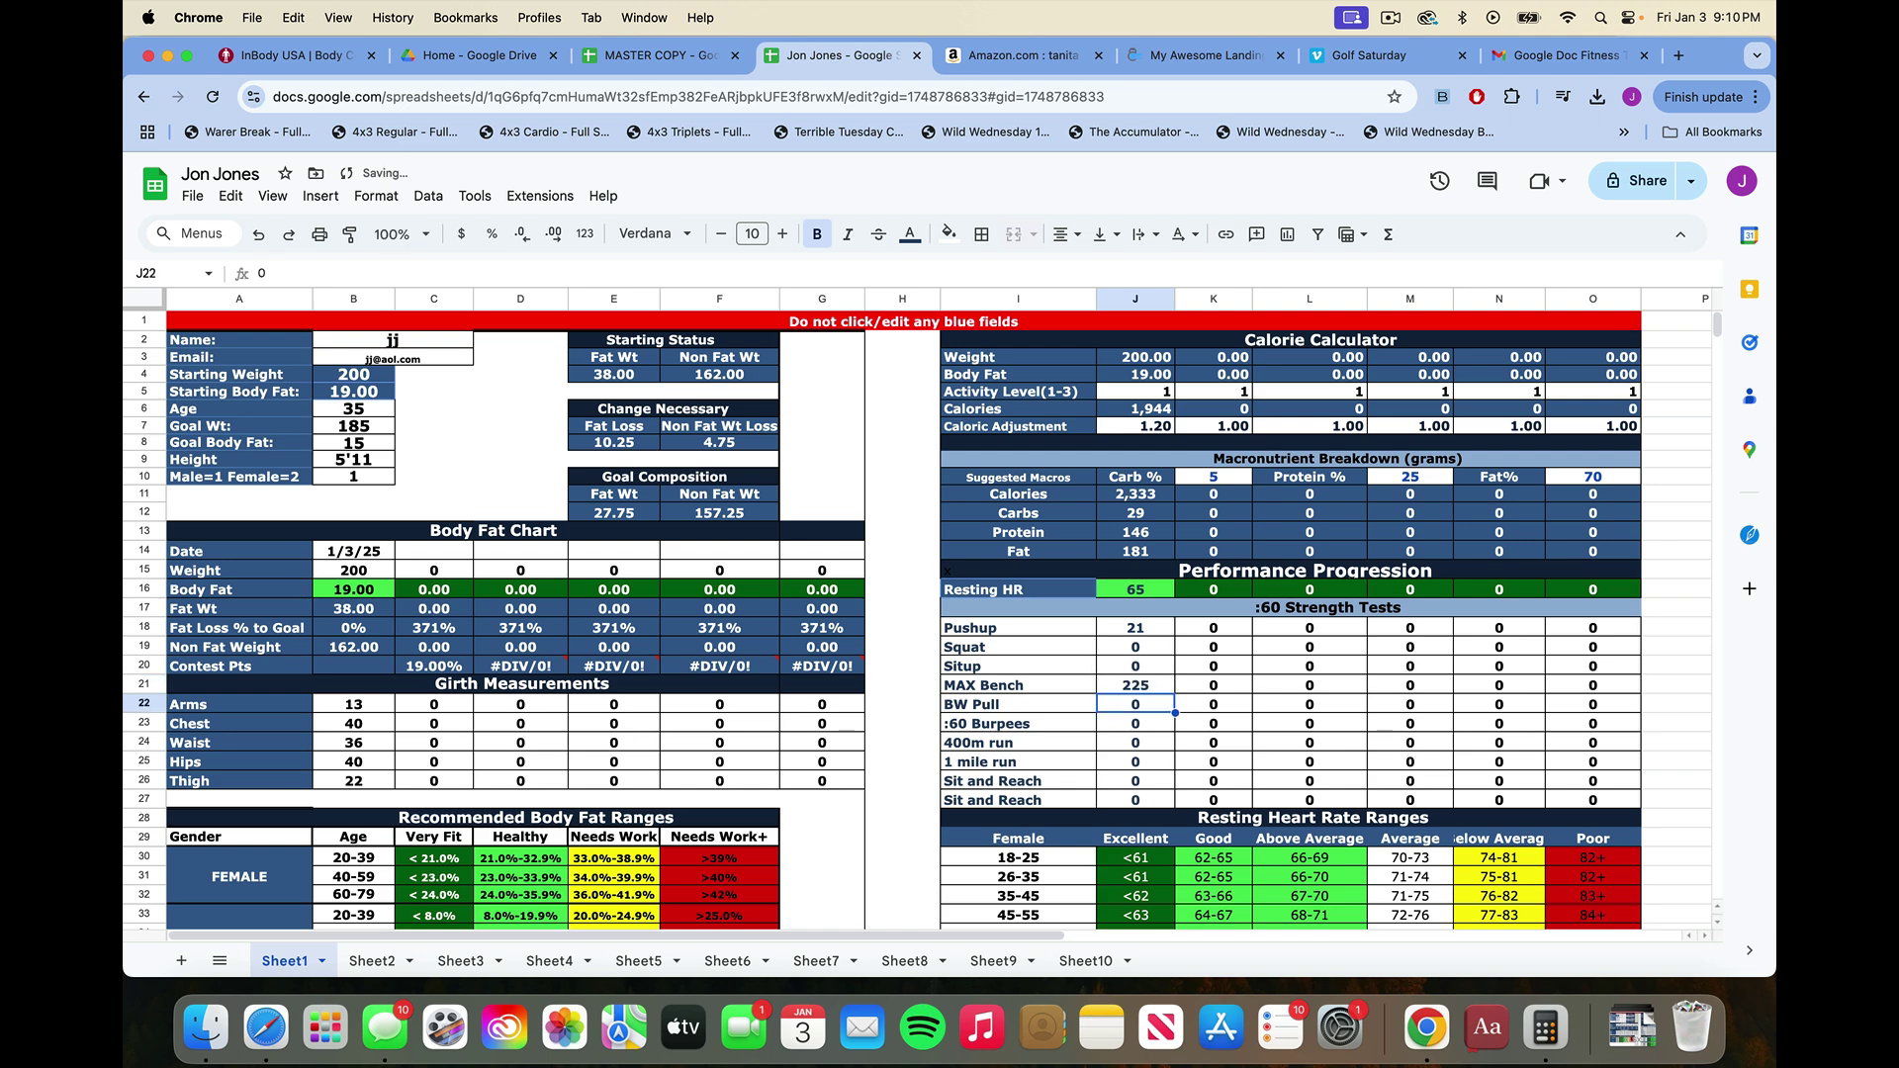
Type a note praising the client after 'Notes:' in the Notes box.
scroll(1209, 641, down, 5)
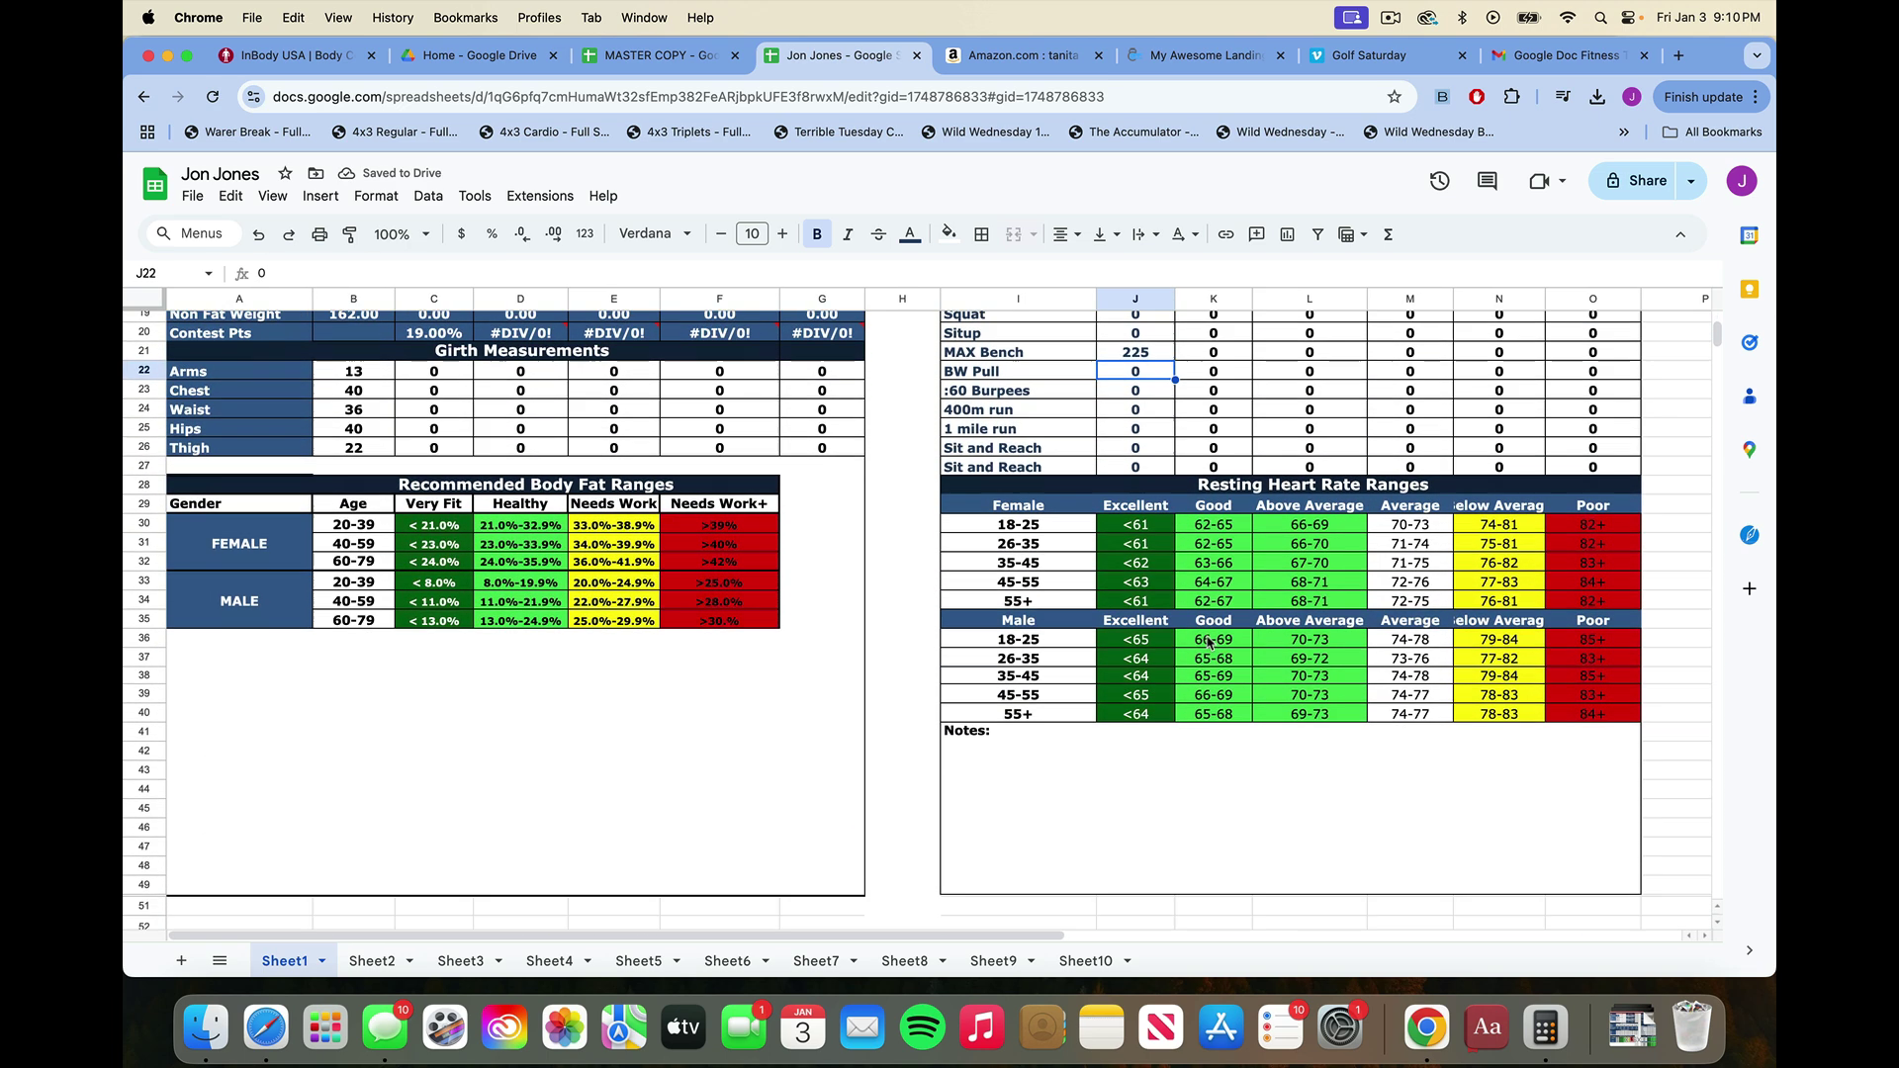
scroll(1209, 641, down, 1)
click(1046, 703)
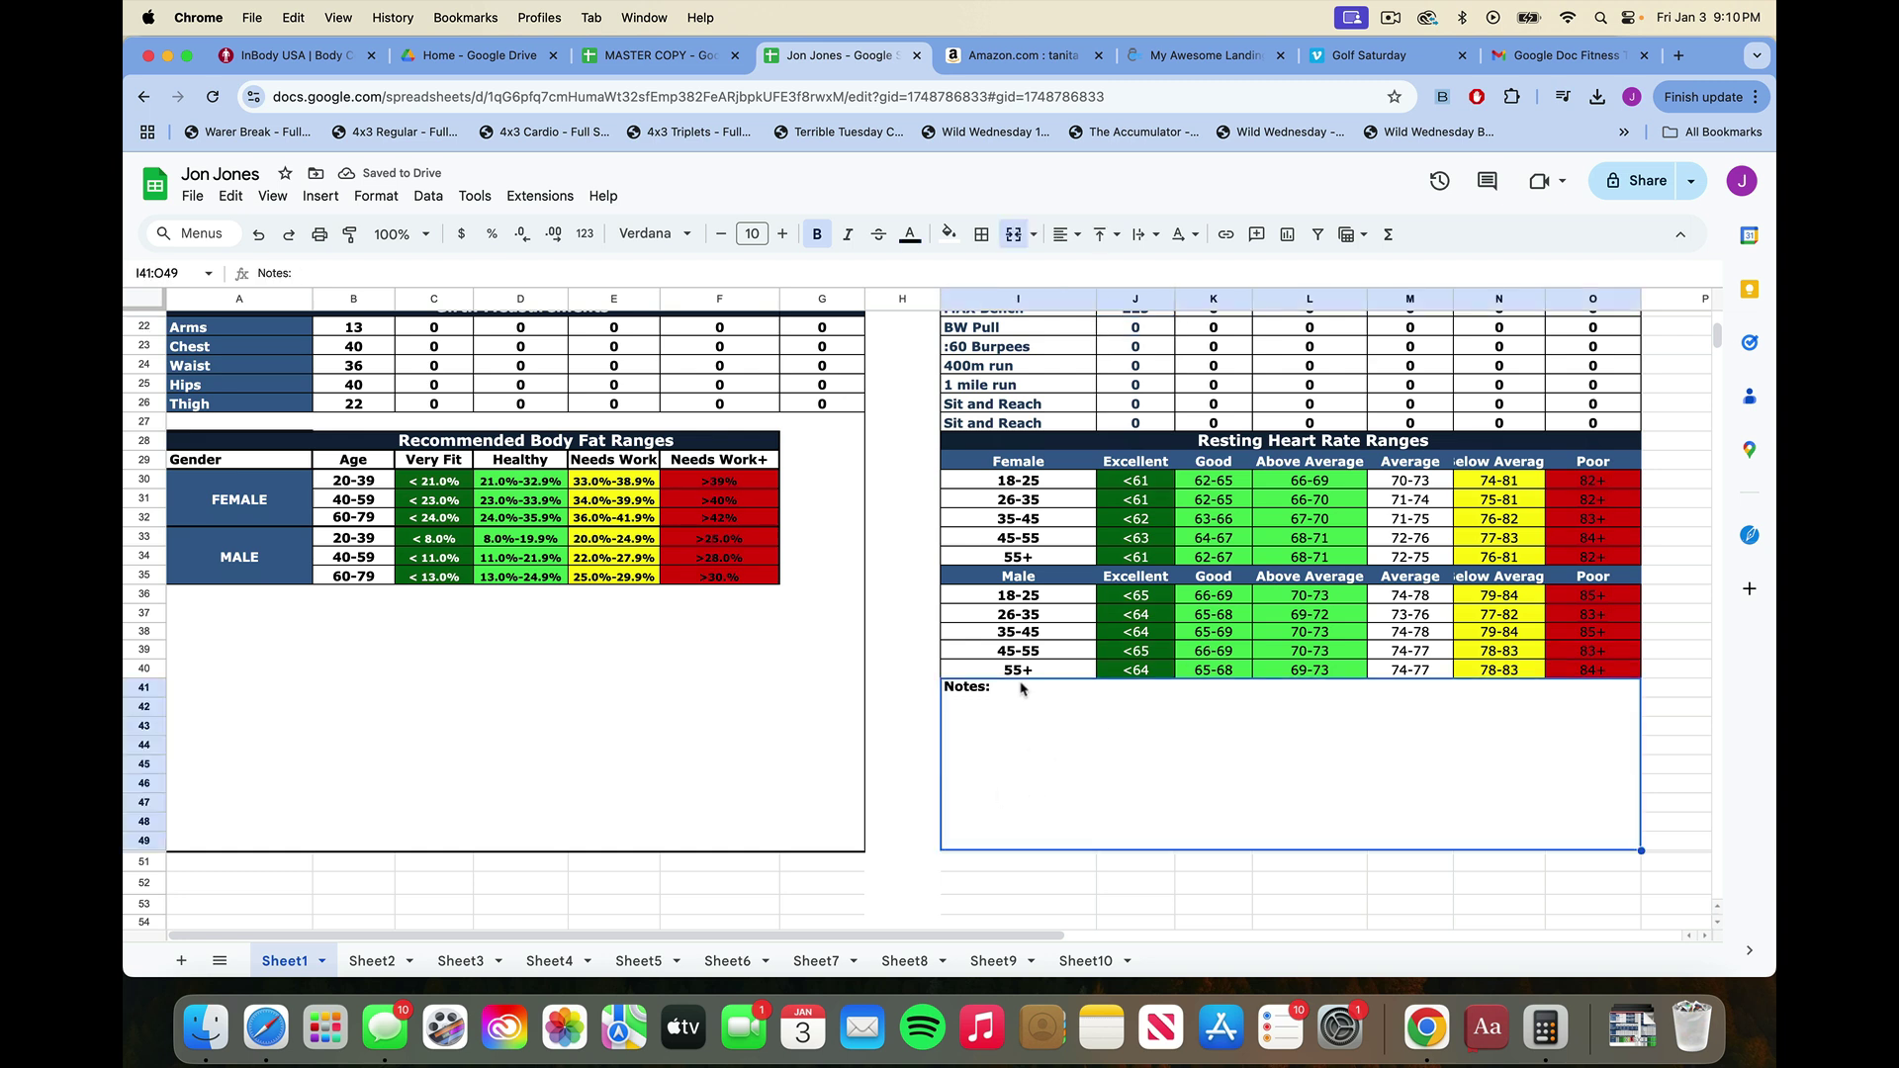
double_click(1020, 690)
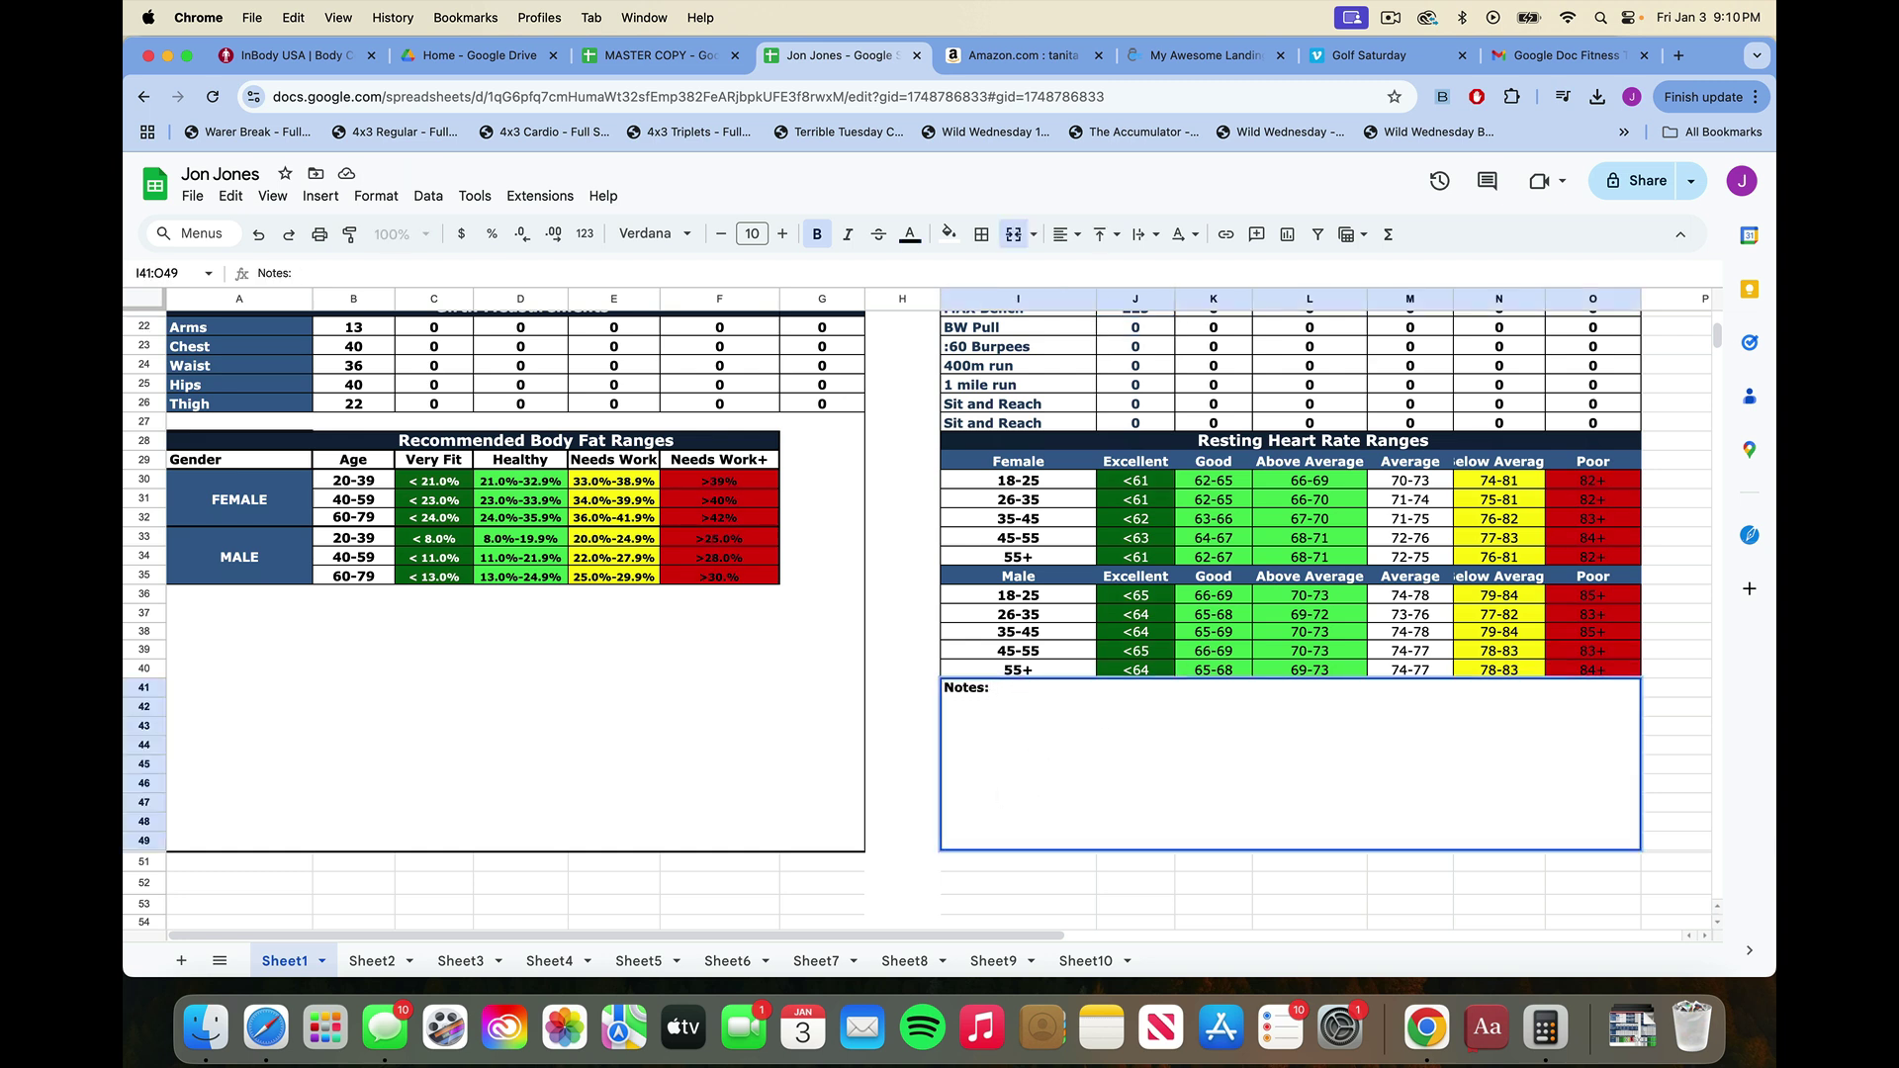
text(JJ is great)
scroll(862, 672, up, 3)
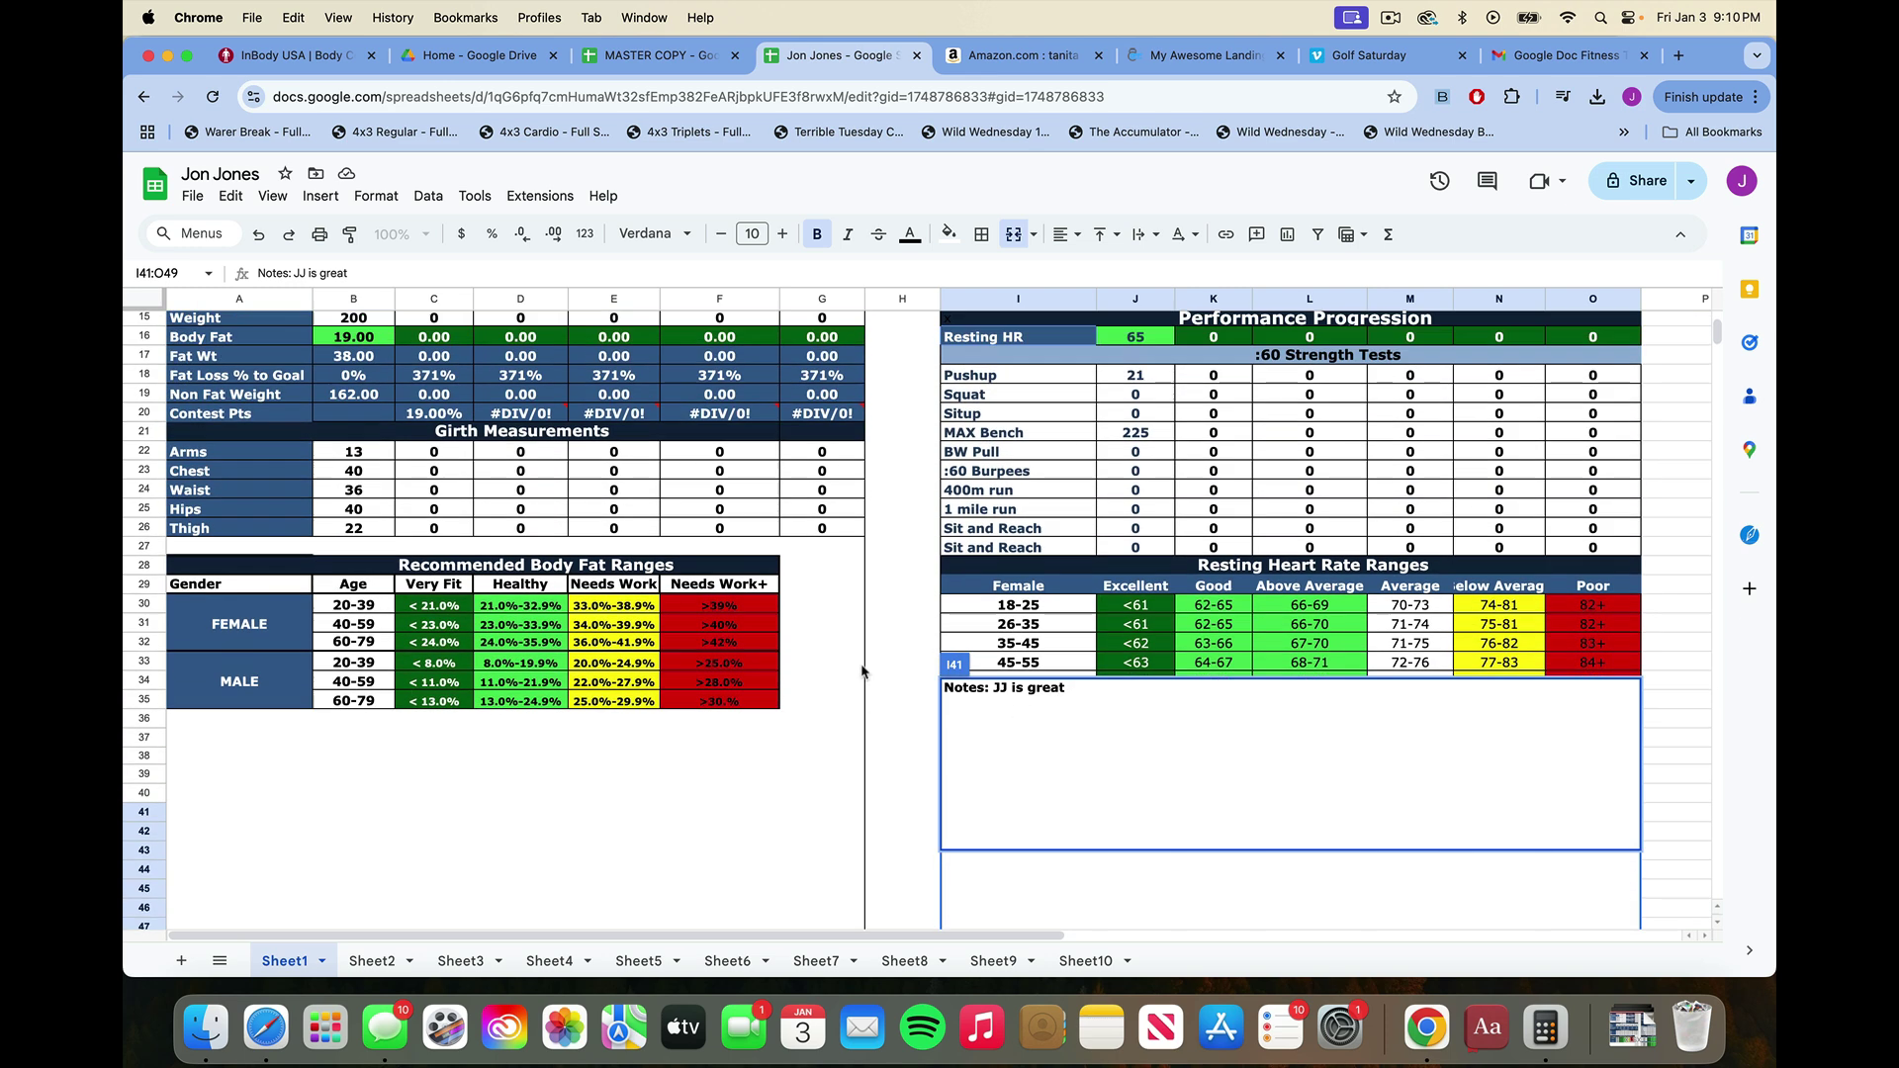
scroll(861, 672, down, 5)
click(871, 654)
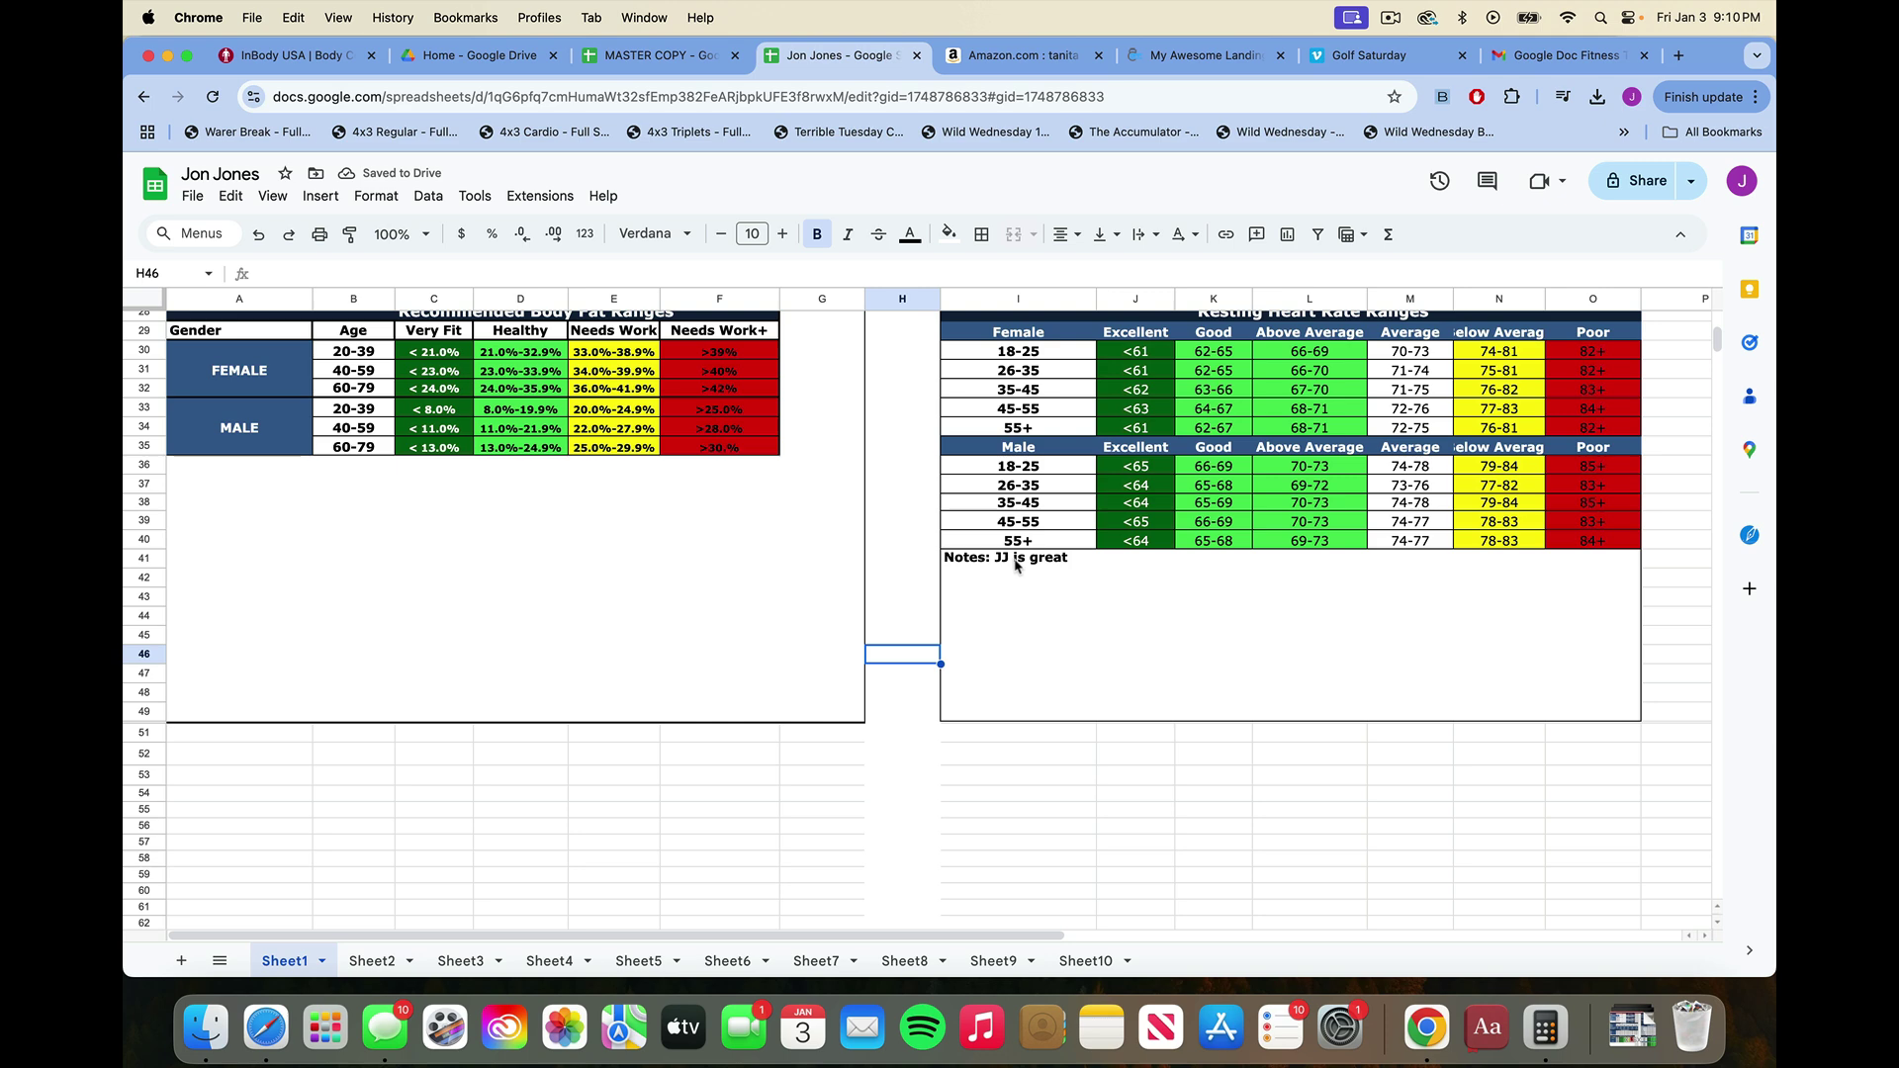
Reopen the Notes box to check the note, exit editing, and return to the top.
double_click(1074, 567)
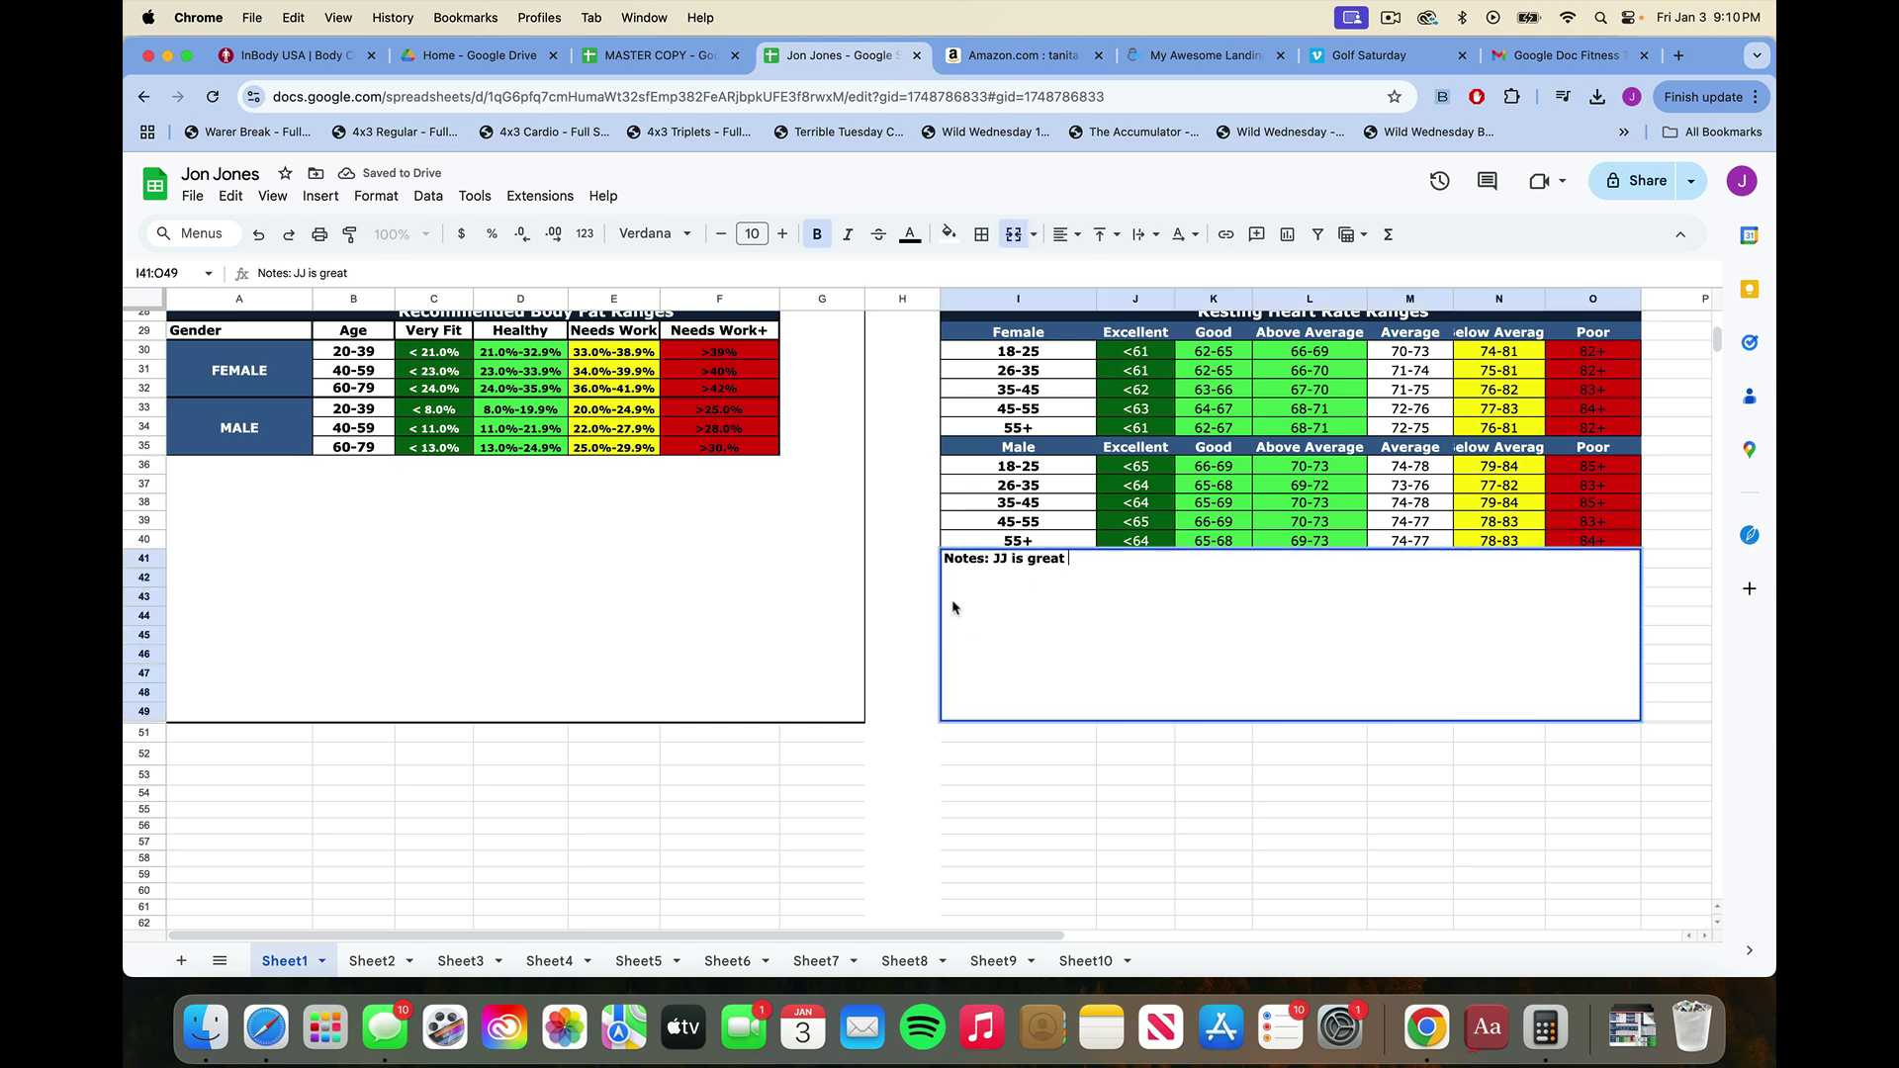
key(Escape)
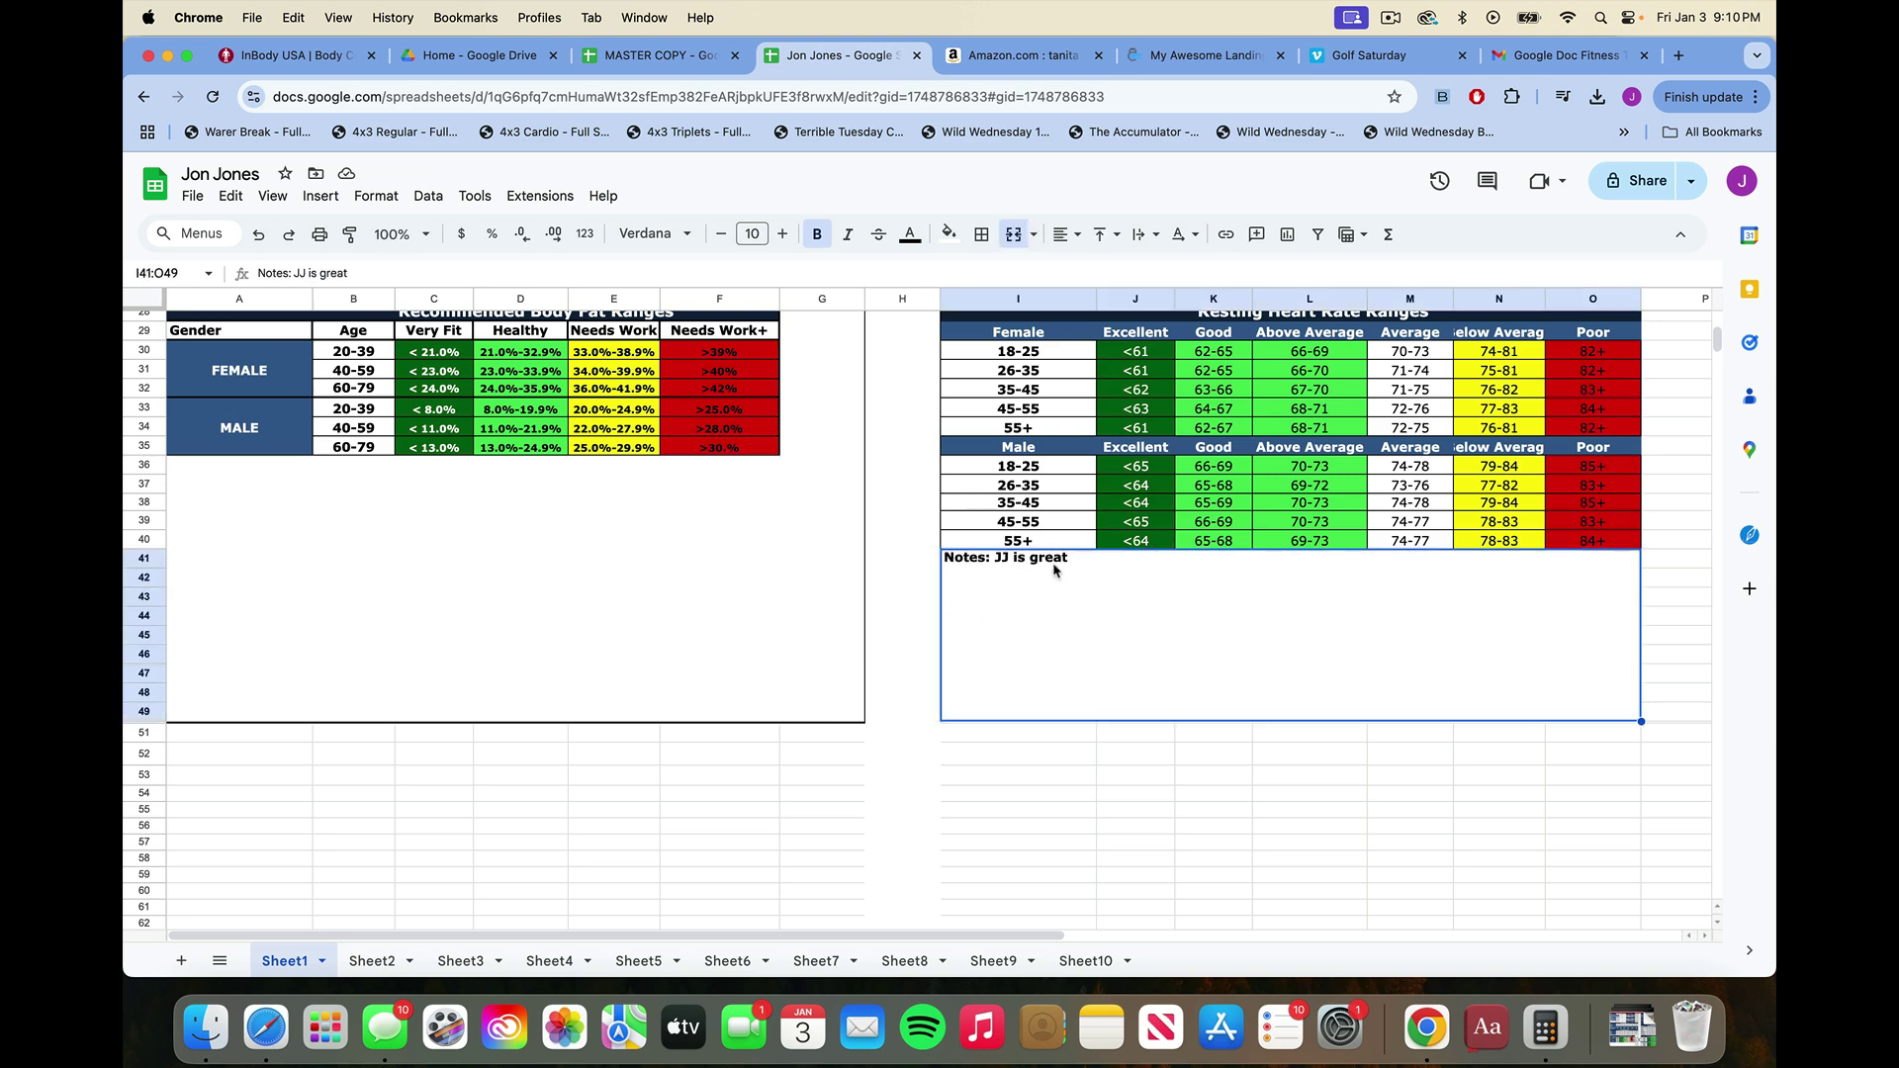
scroll(940, 550, up, 1)
scroll(939, 550, up, 10)
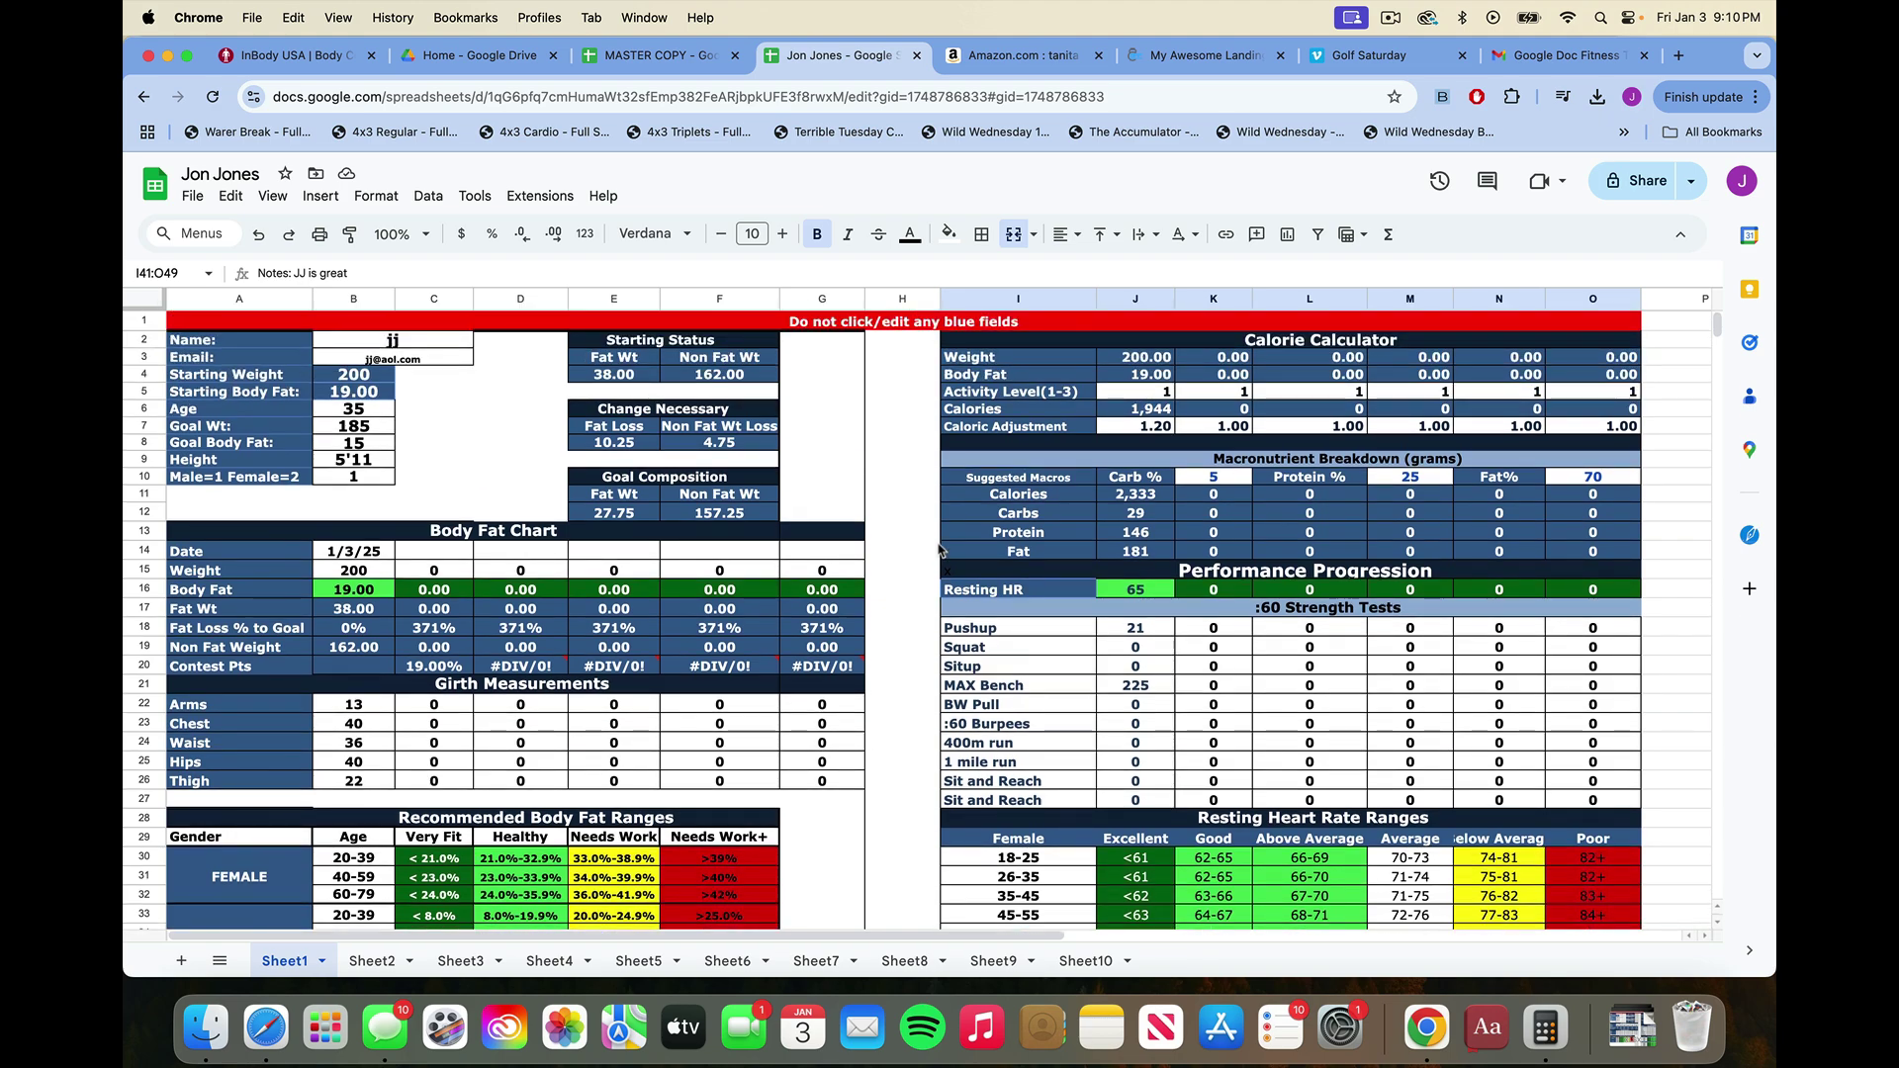
scroll(940, 551, down, 7)
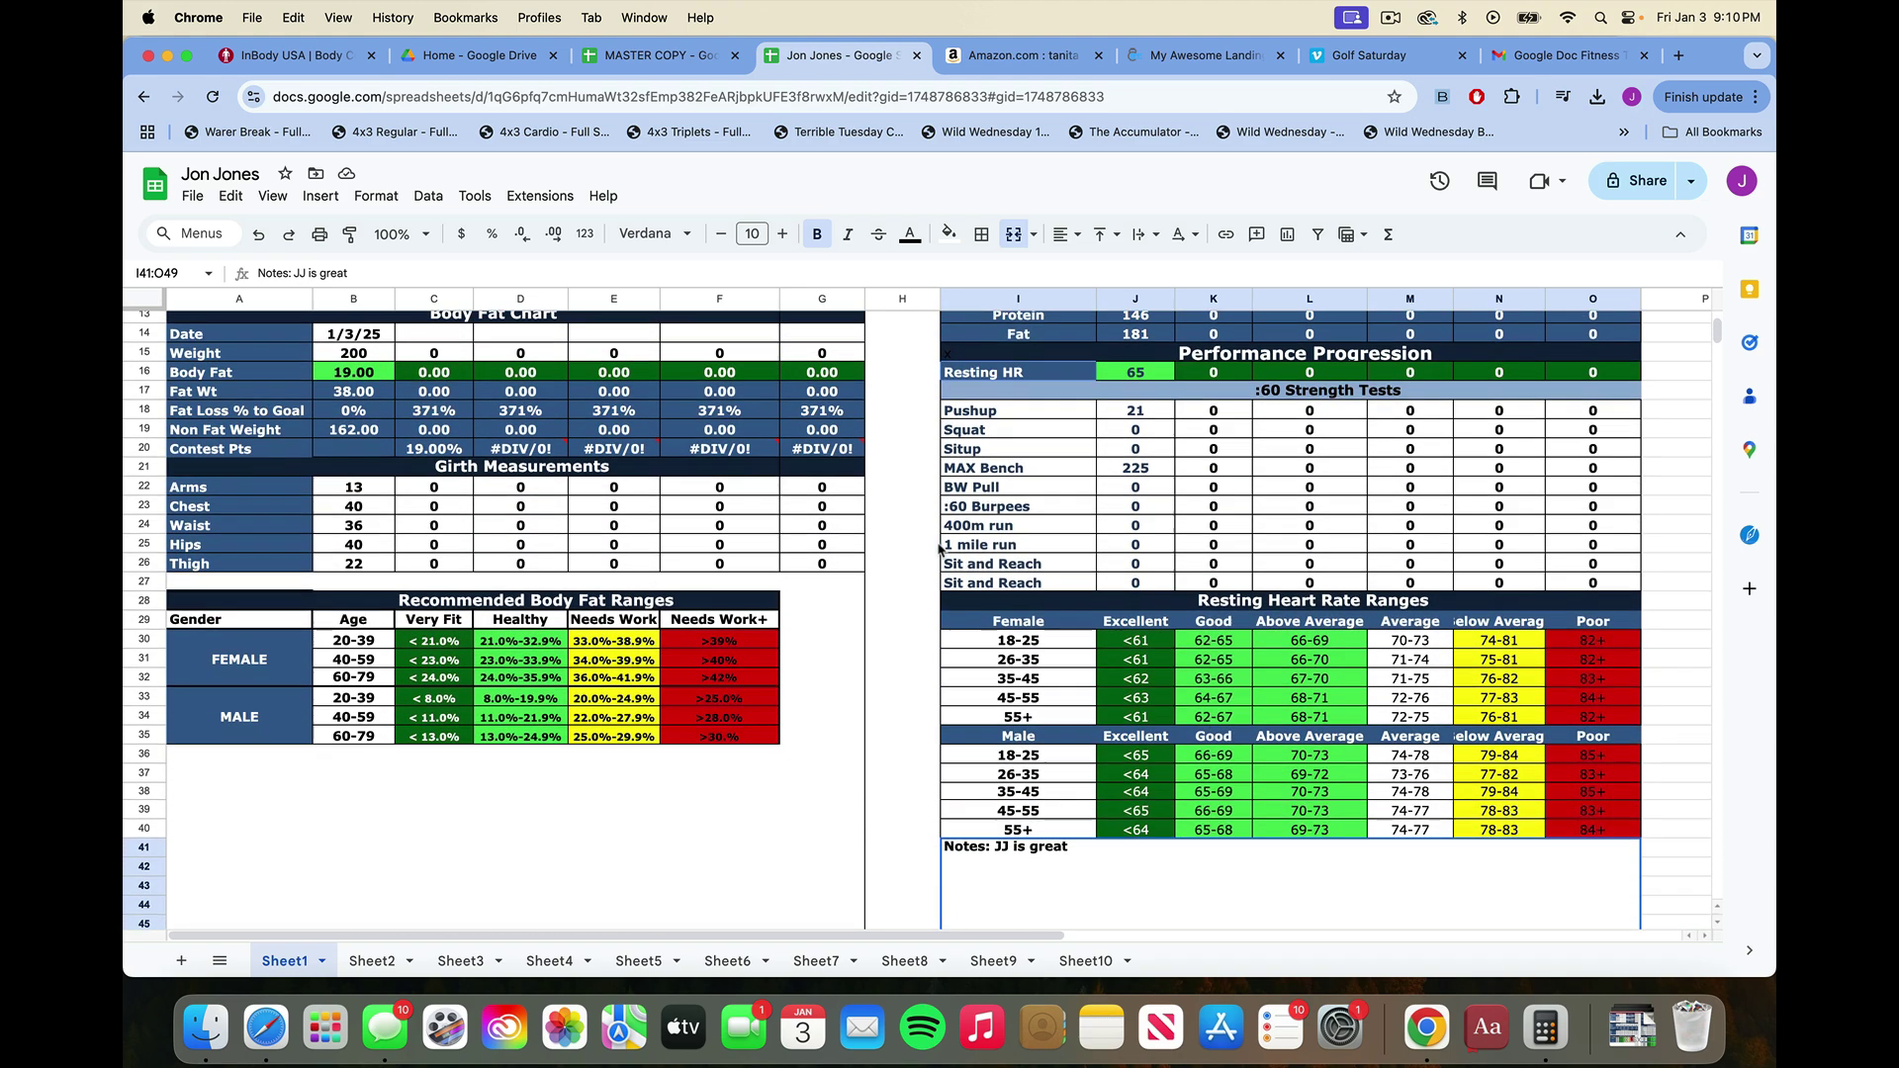
scroll(940, 550, up, 7)
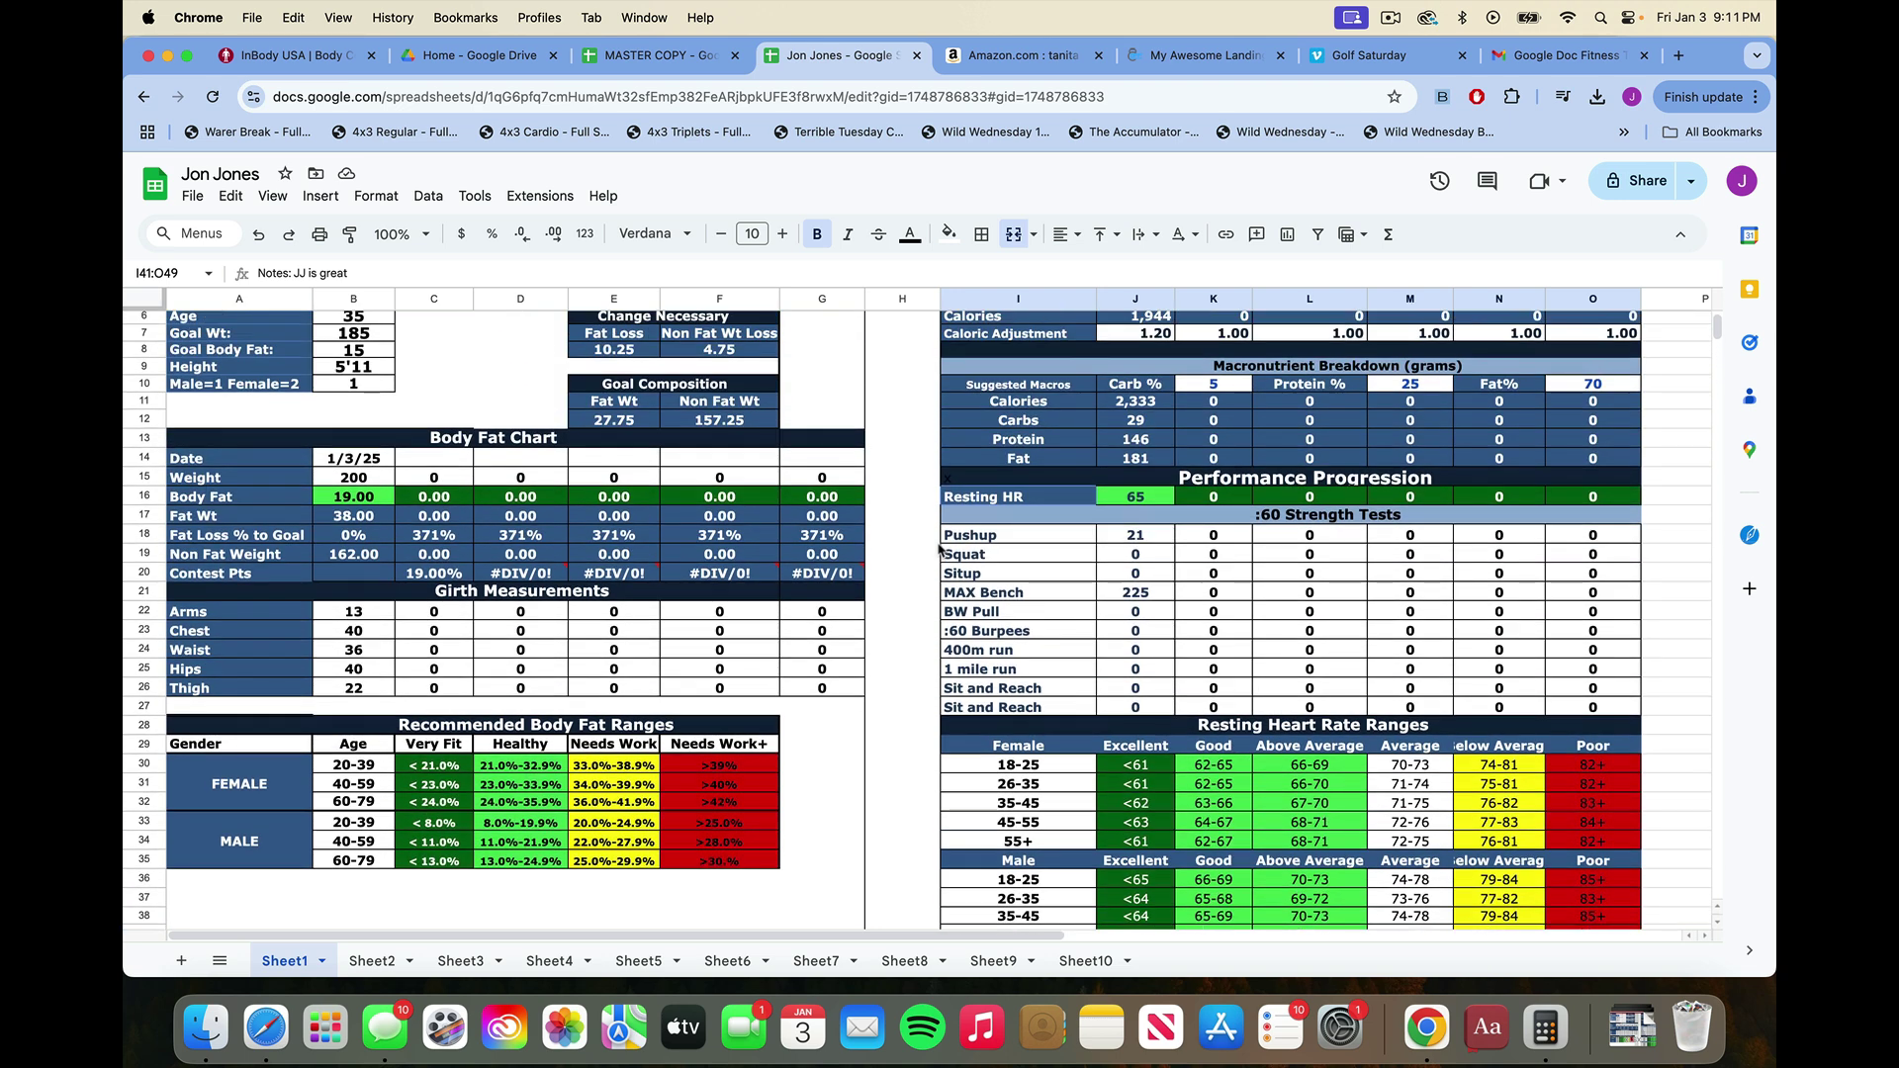